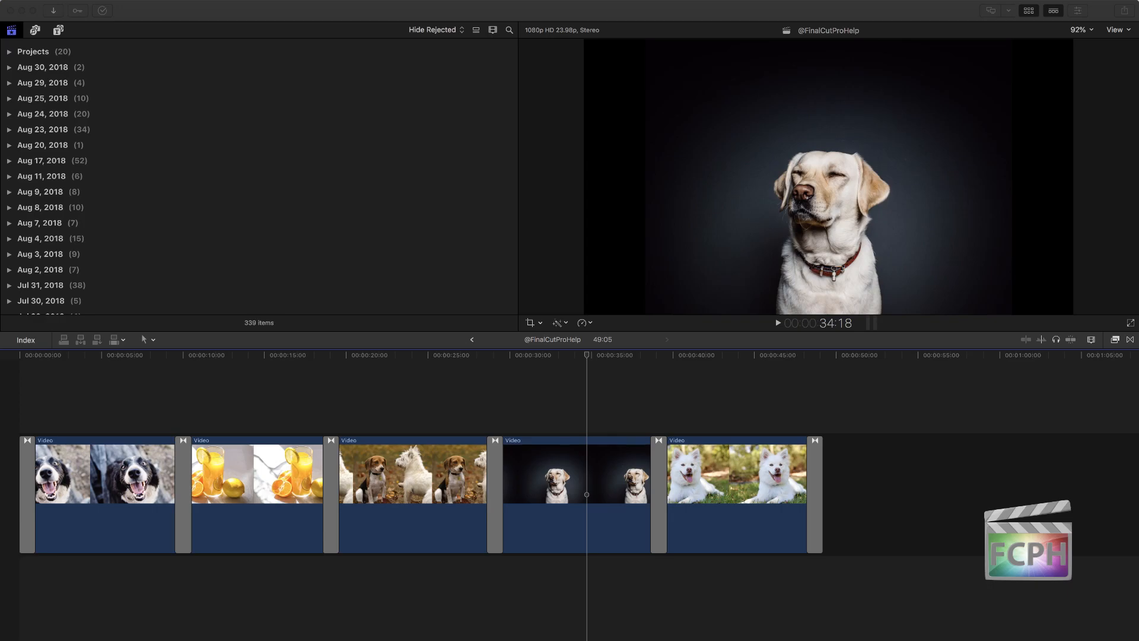
Step: Open the Titles and Generators browser with its category sidebar showing
click(122, 53)
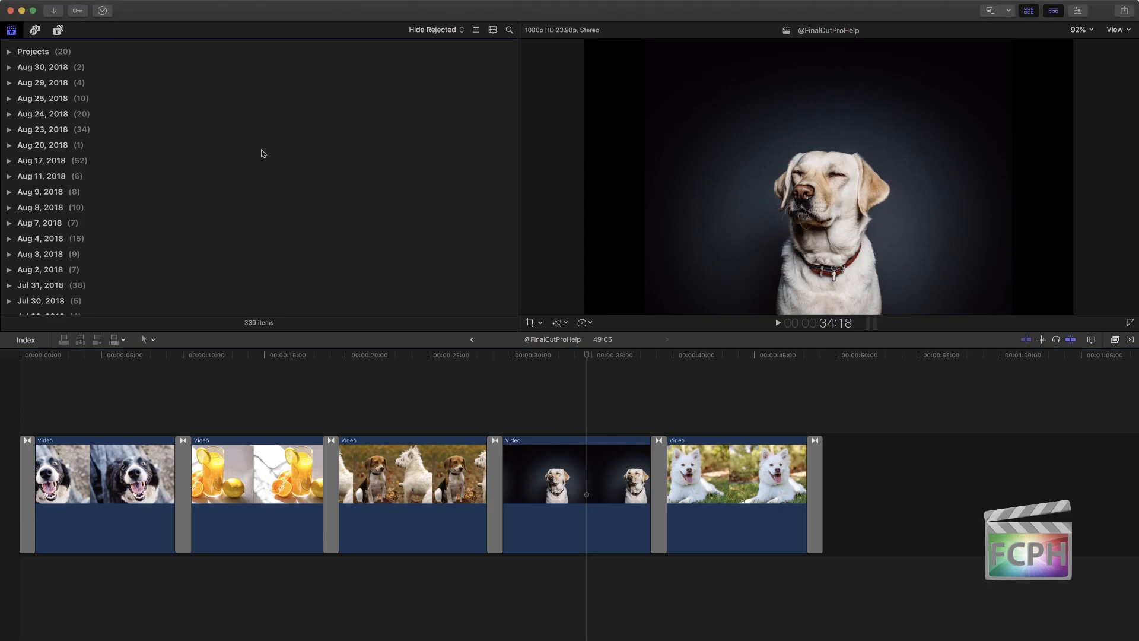
click(58, 31)
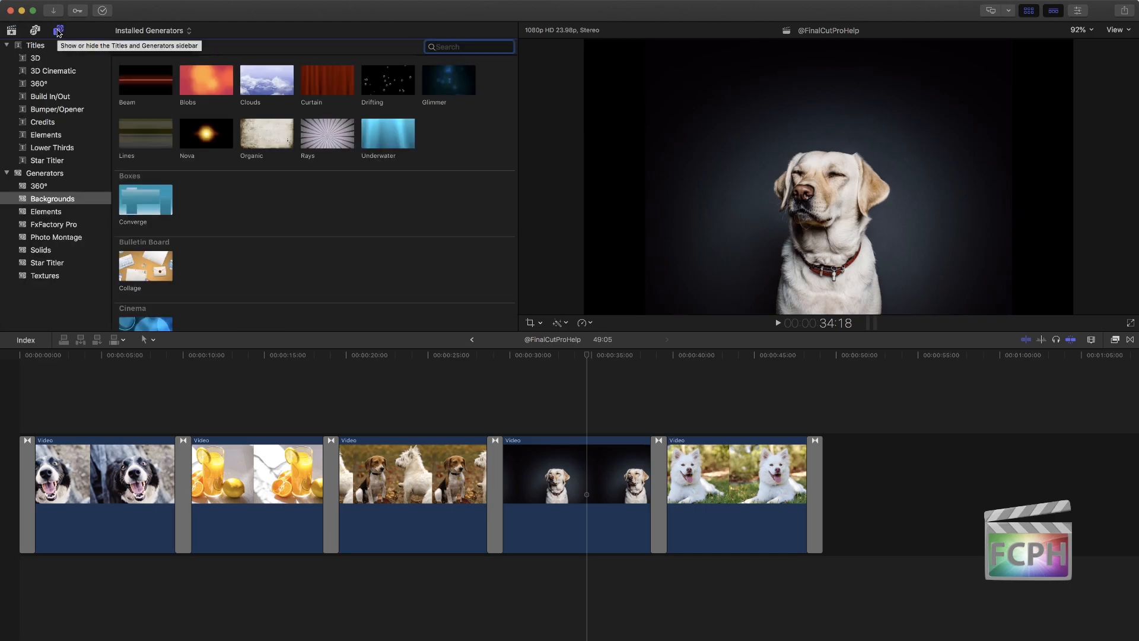
click(58, 32)
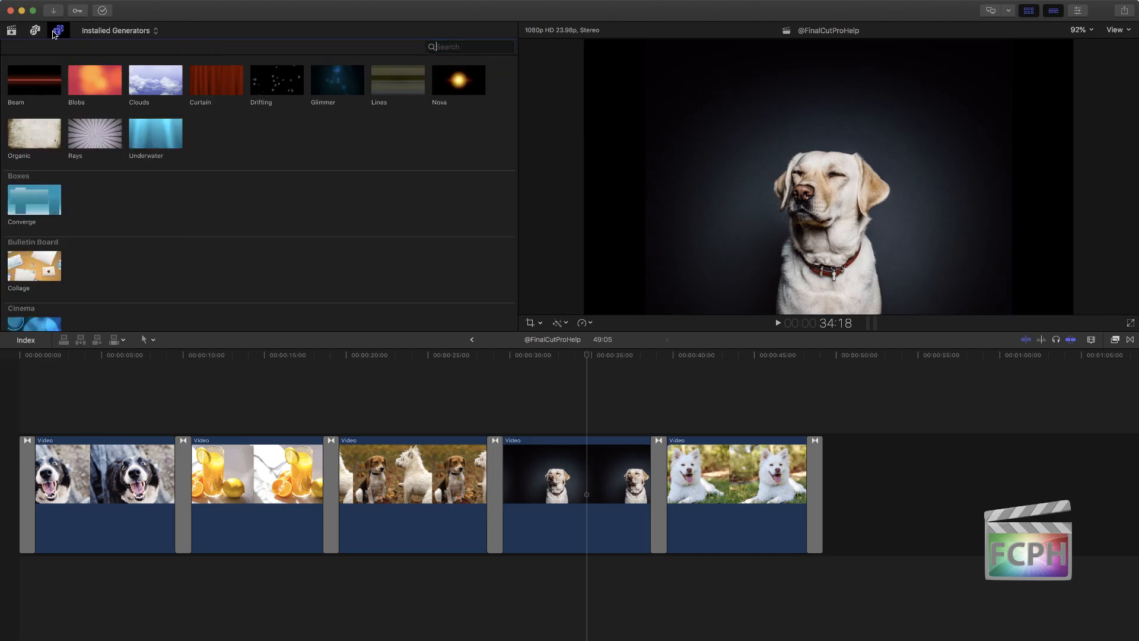
click(14, 31)
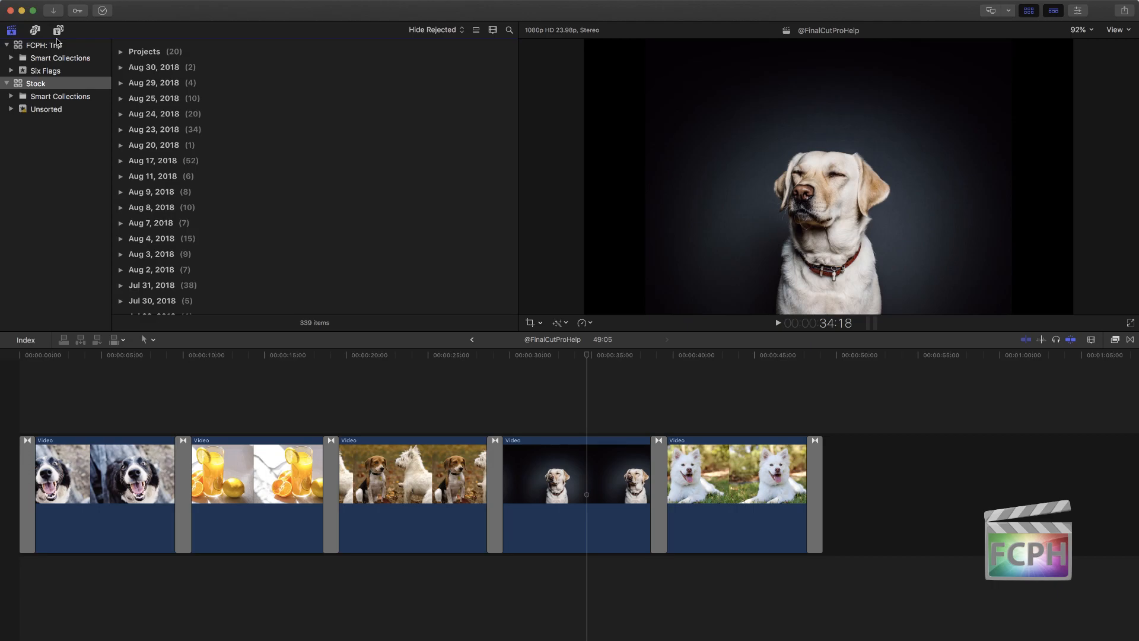
click(58, 31)
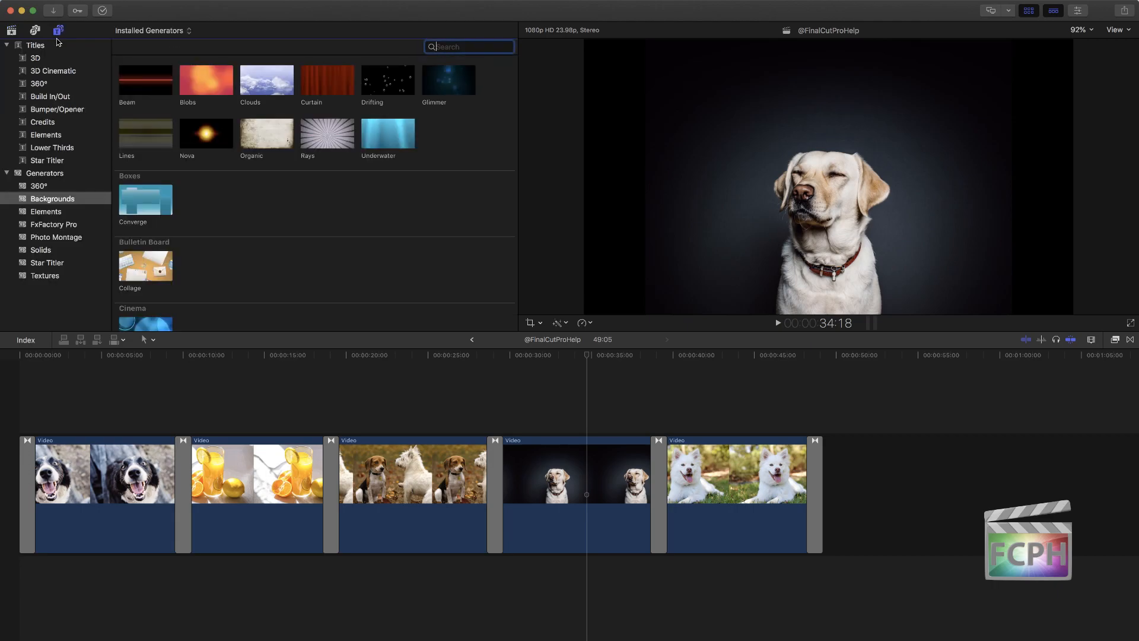
Step: Collapse the Titles and Generators categories, and look through the installed titles, picking out Assembler
click(7, 46)
click(7, 57)
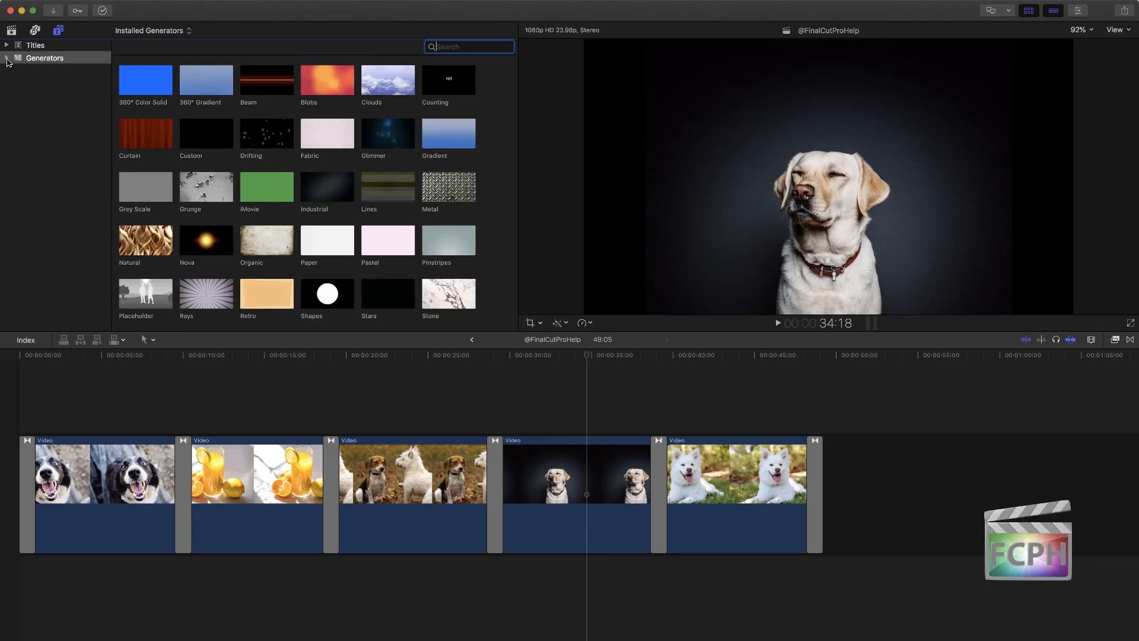
click(37, 46)
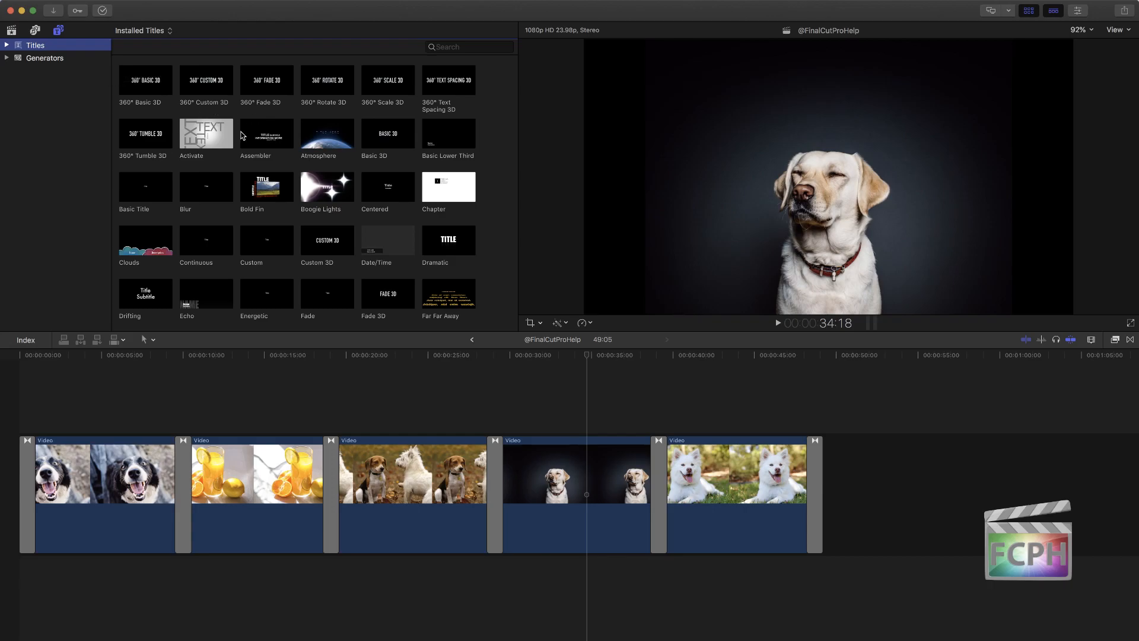
click(263, 139)
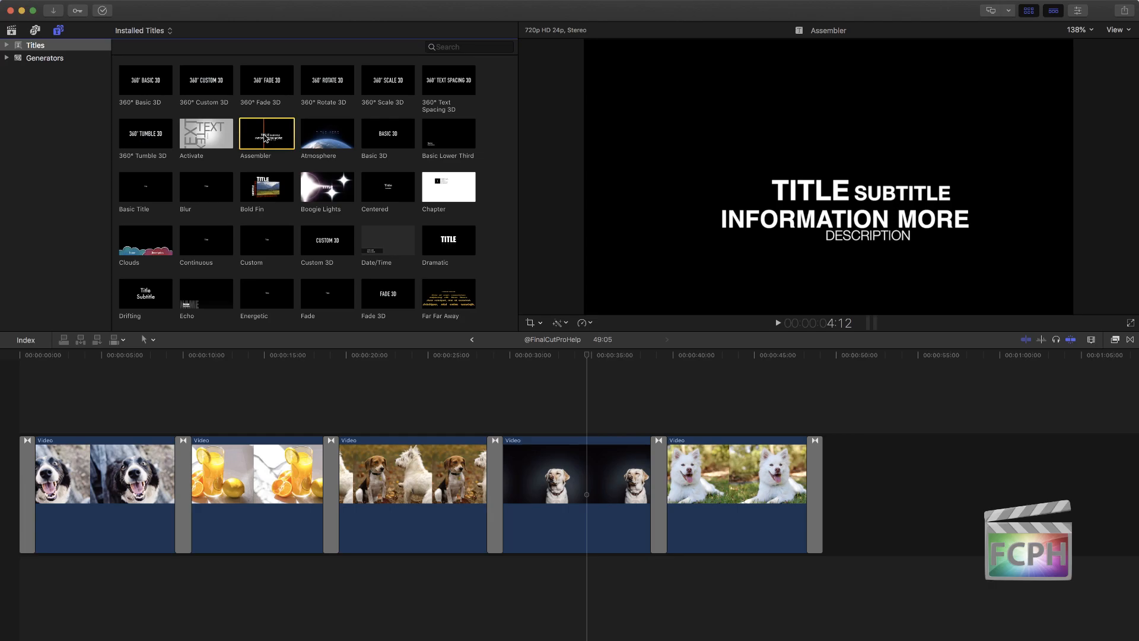
Step: Place the Clouds generator from the Backgrounds category beneath the clips, starting at the beginning of the timeline
click(52, 59)
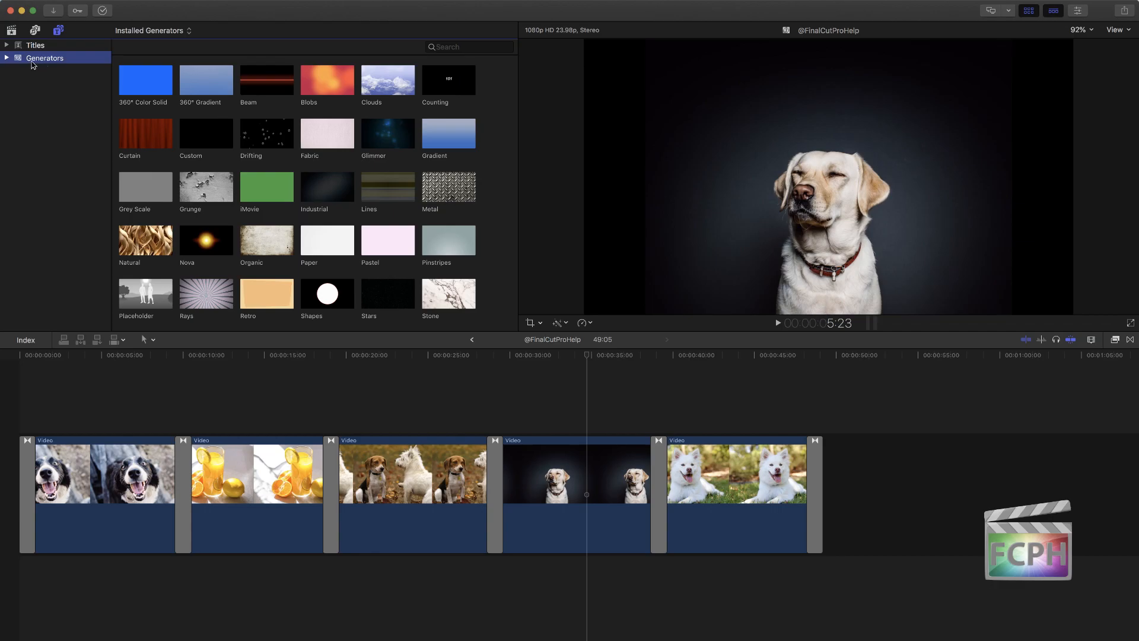
click(7, 58)
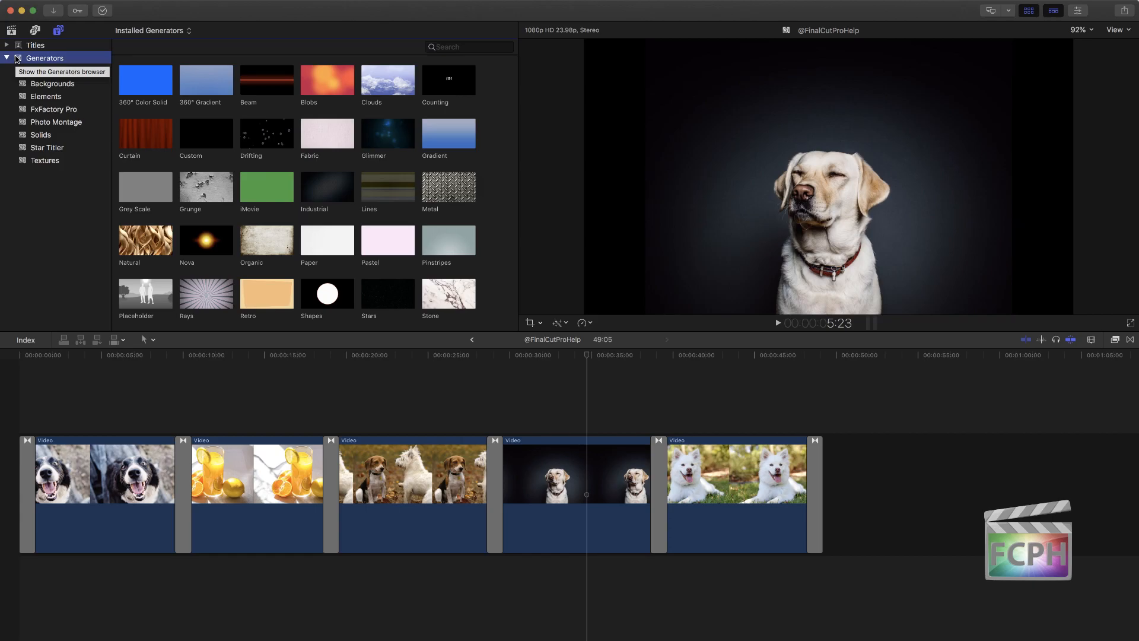
click(61, 87)
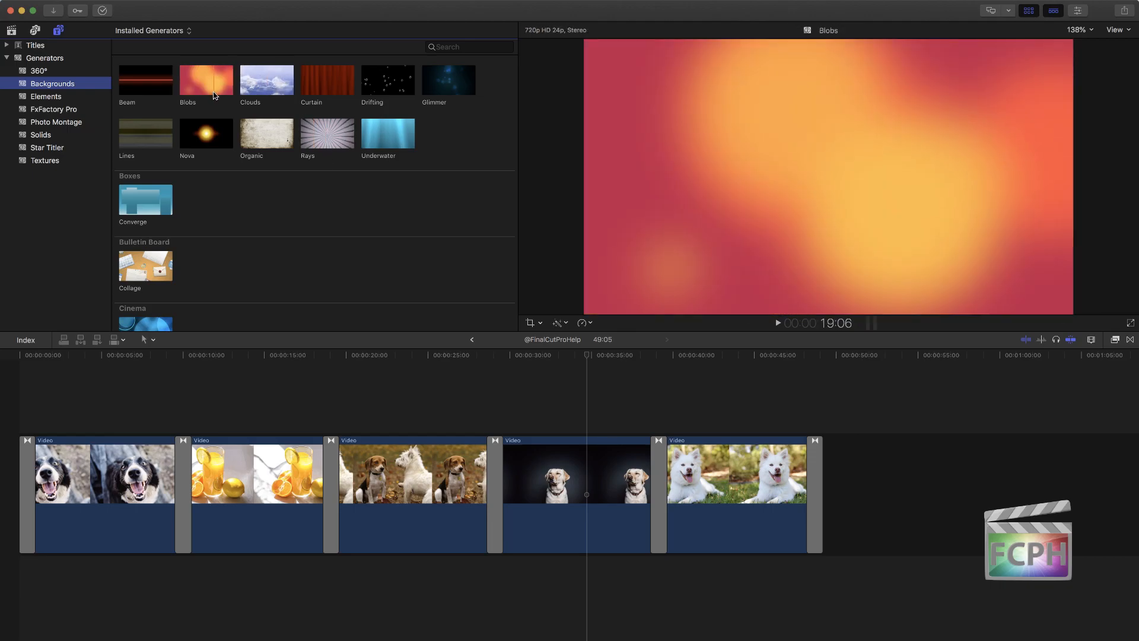
drag(256, 82, 23, 612)
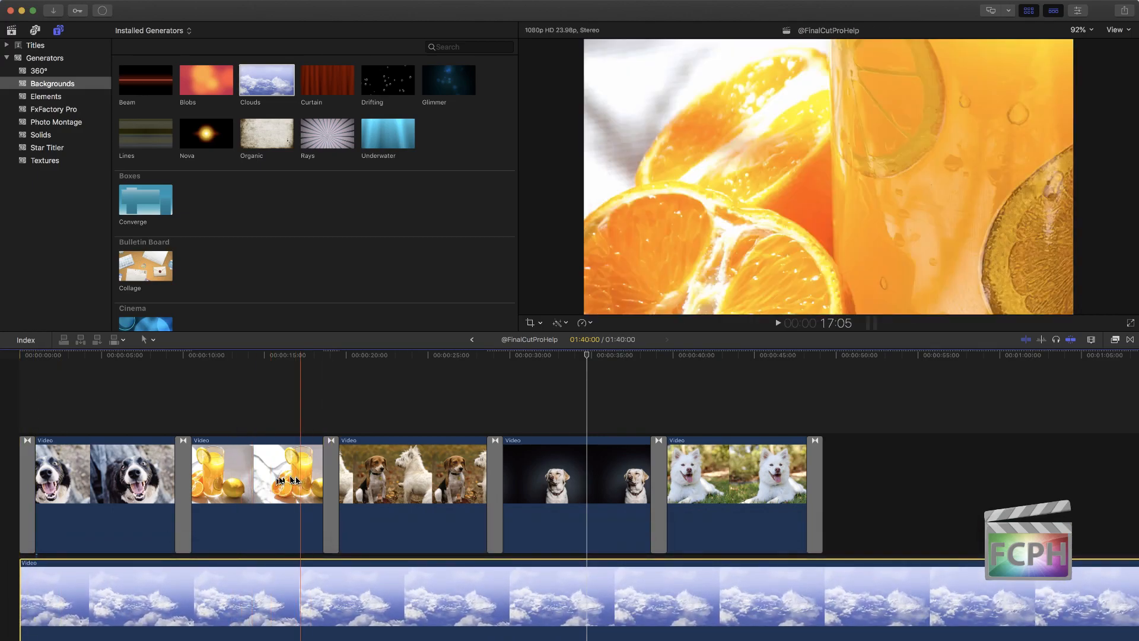
Step: Delete the orange juice clip and the leftover transition beside it from the timeline
click(300, 482)
key(Delete)
click(184, 463)
key(Delete)
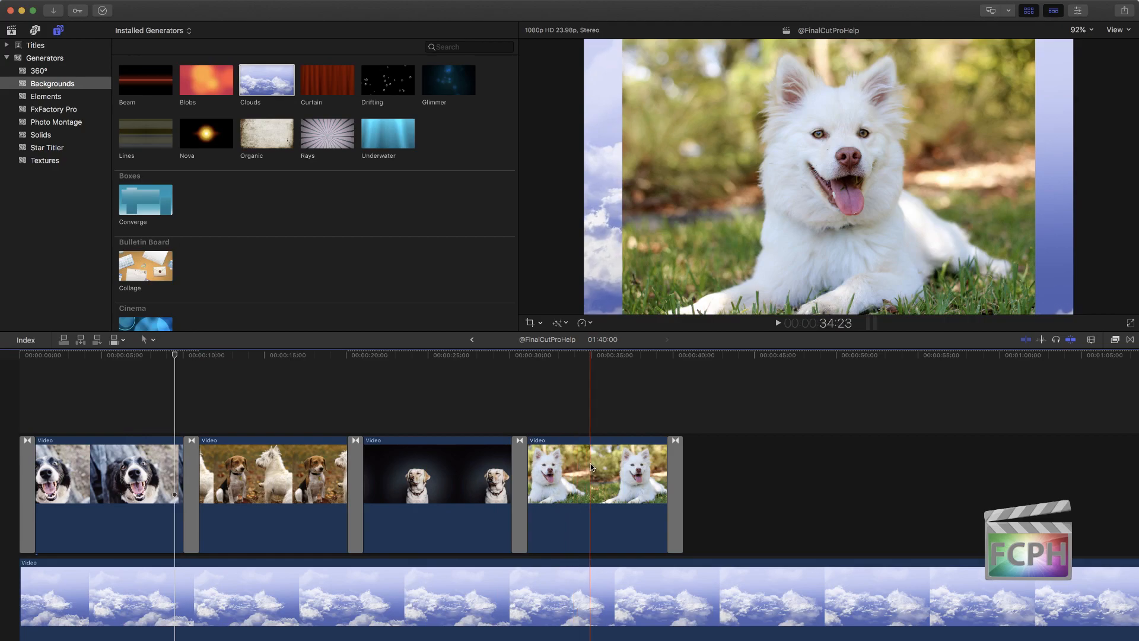
Step: Scale the white dog clip down to about a quarter of the frame width with Transform, keeping it centered over the clouds
click(592, 471)
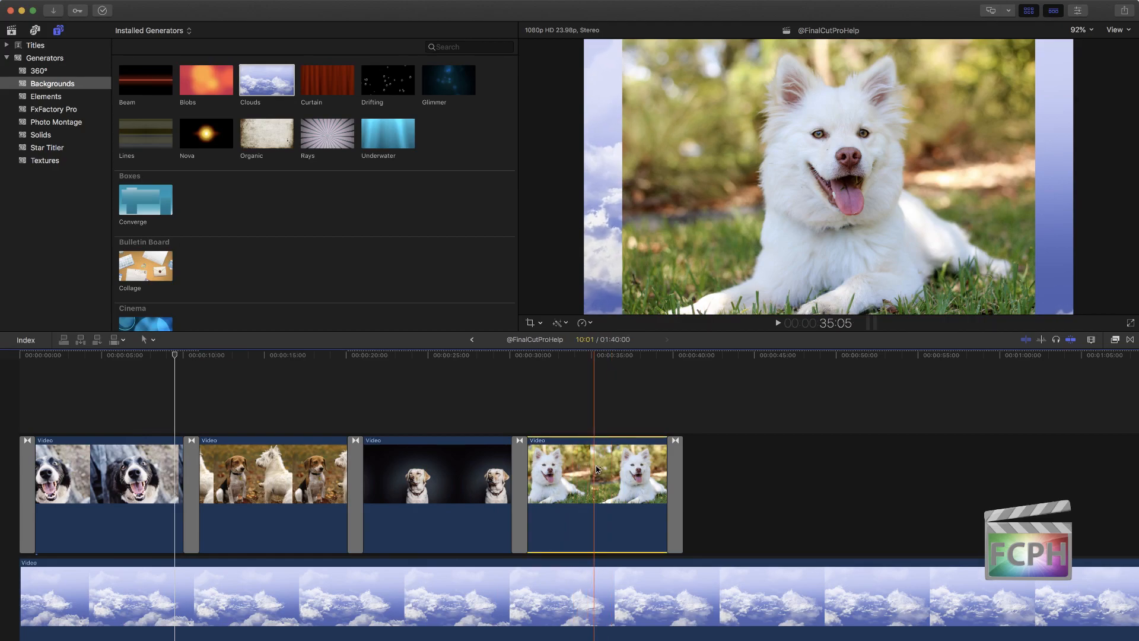
click(540, 324)
click(546, 337)
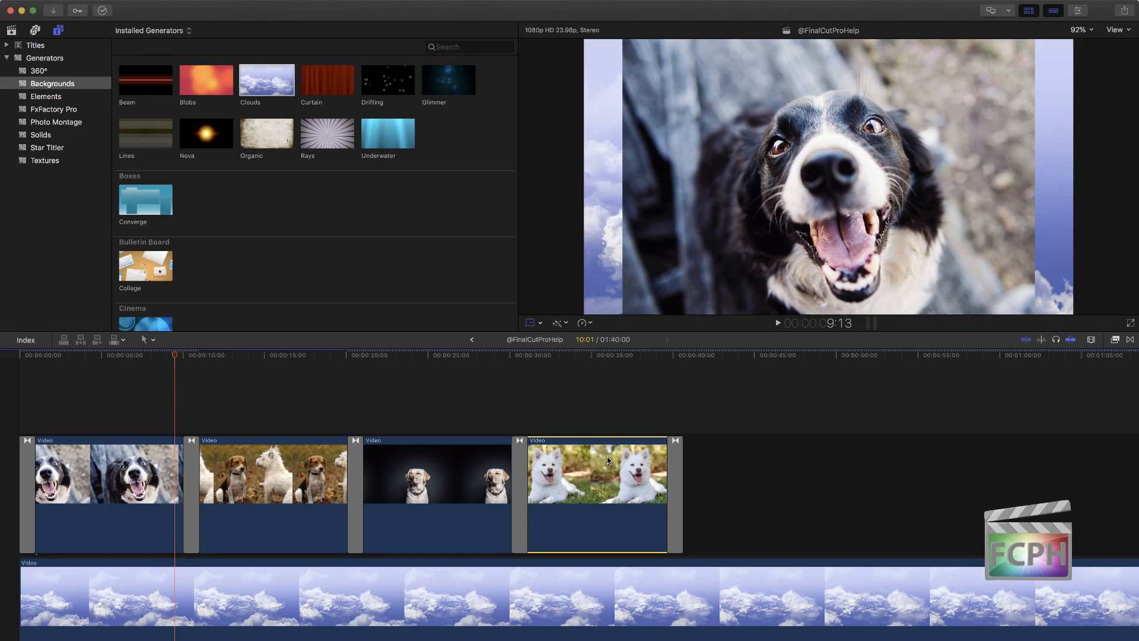
click(613, 368)
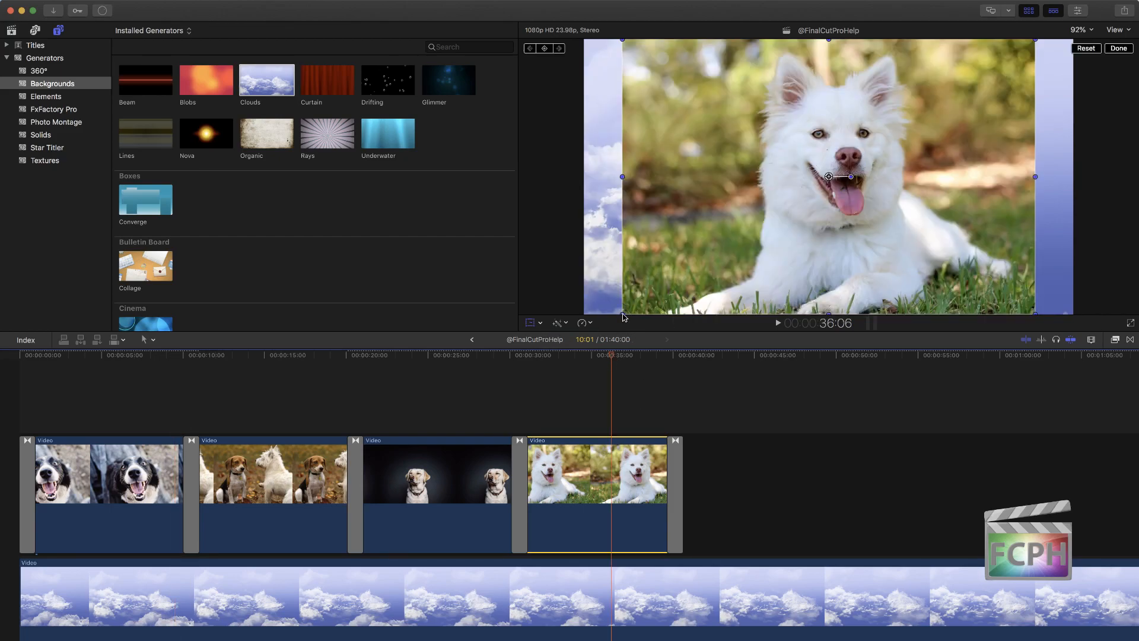
drag(622, 311, 769, 217)
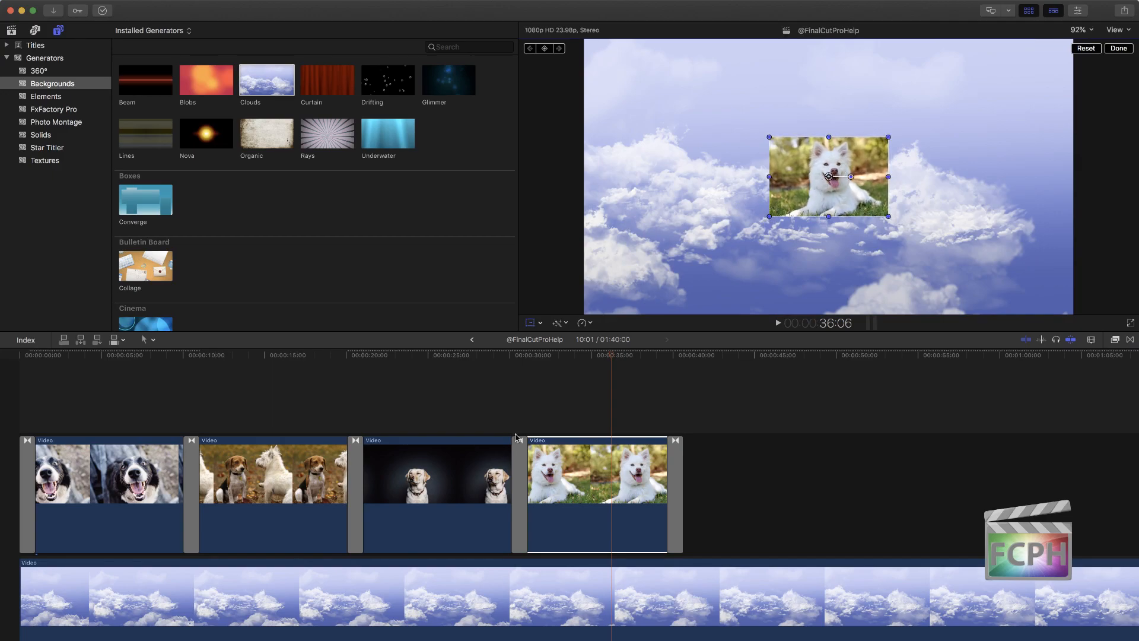
Step: Play back the scaled-down white dog clip over the moving clouds background
click(566, 409)
drag(563, 357, 533, 364)
key(space)
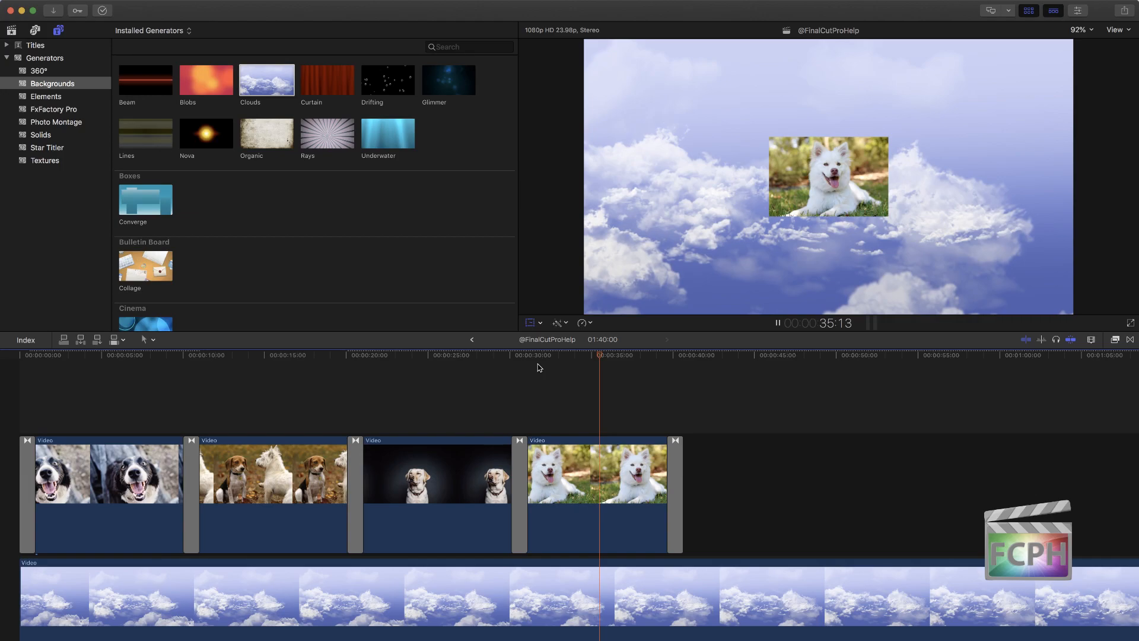
drag(621, 357, 623, 397)
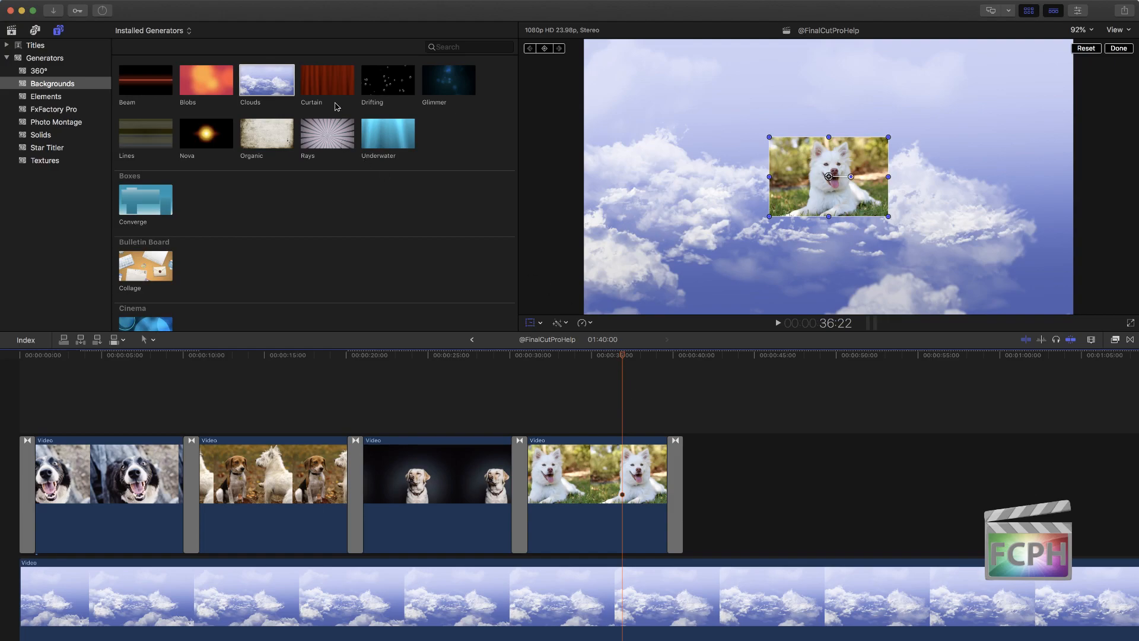
Step: Try inserting the Drifting generator at the playhead inside the white dog clip, and take the insertion back out
click(401, 85)
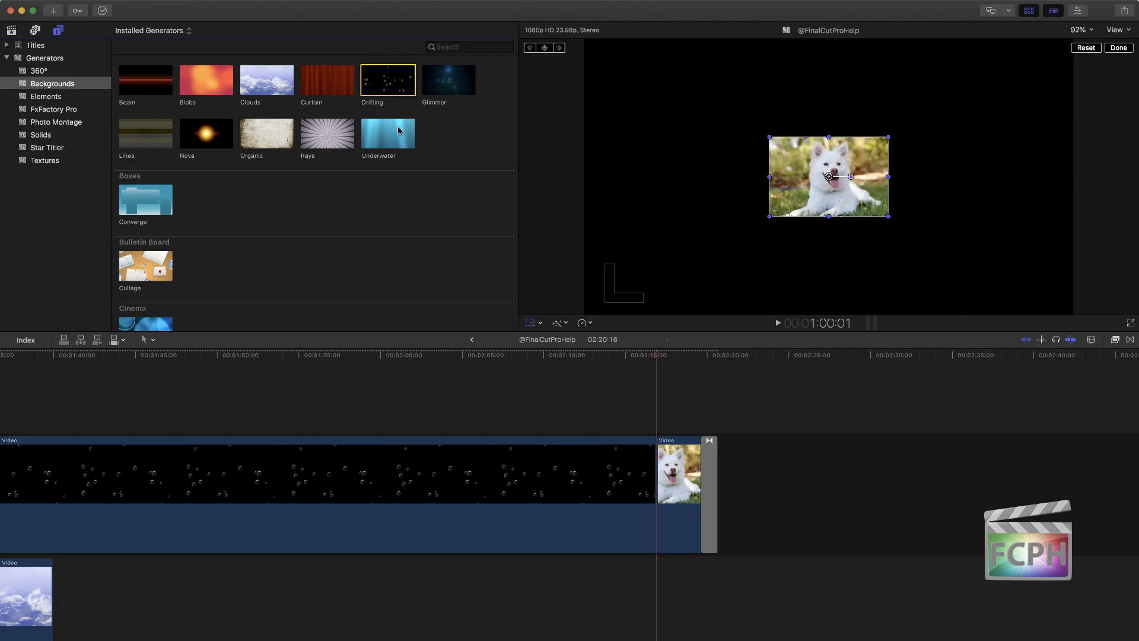
scroll(389, 462, left, 15)
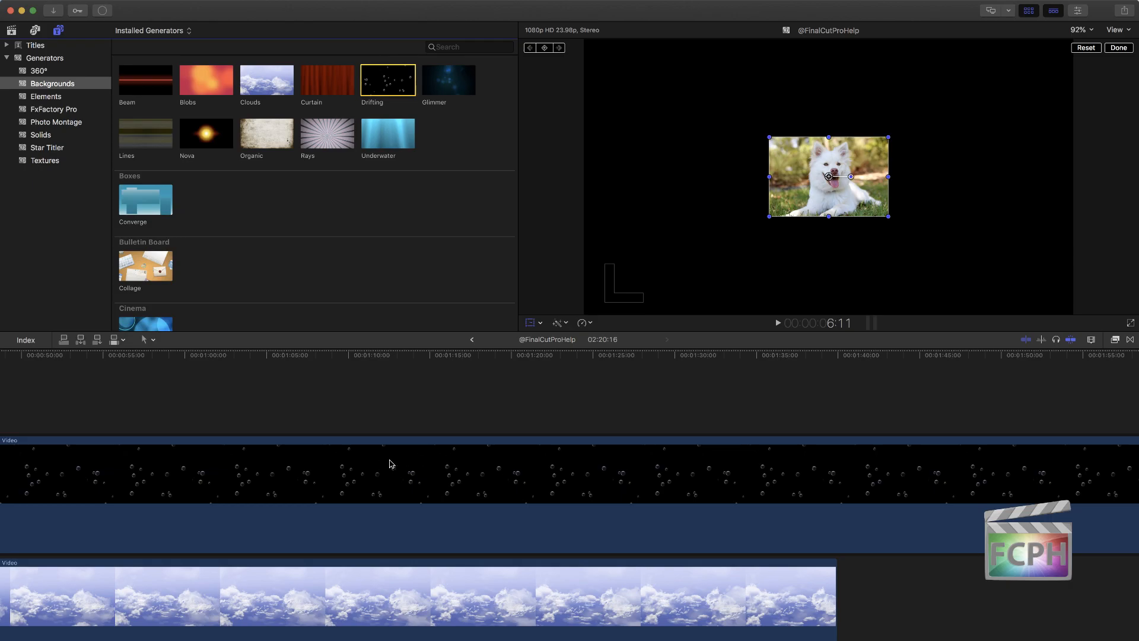
key(shift+z)
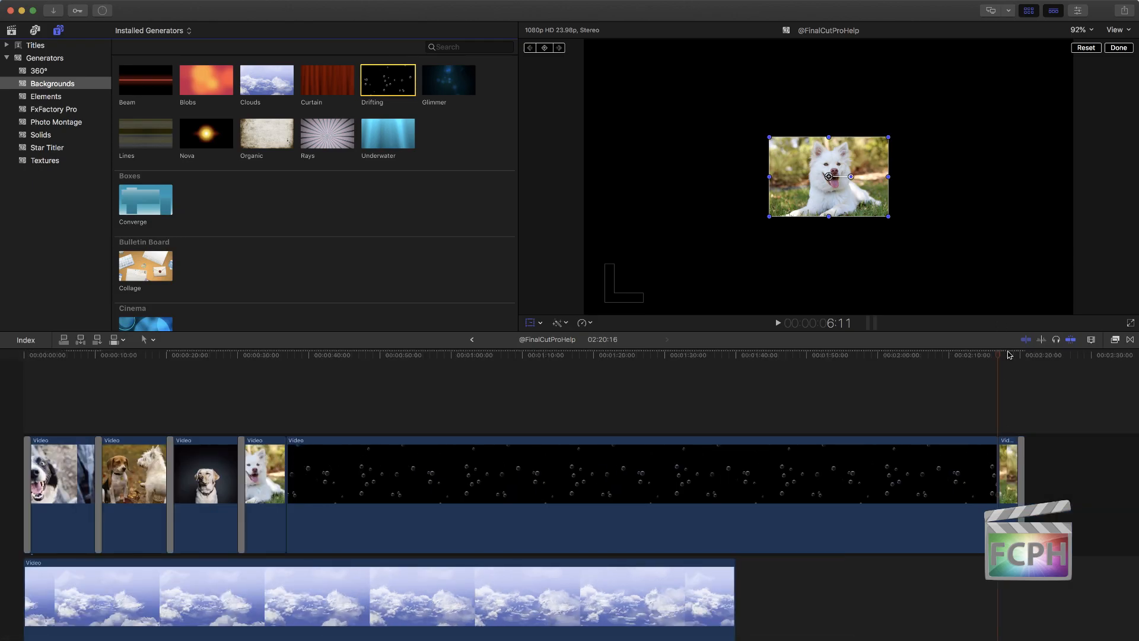
drag(1010, 354, 366, 379)
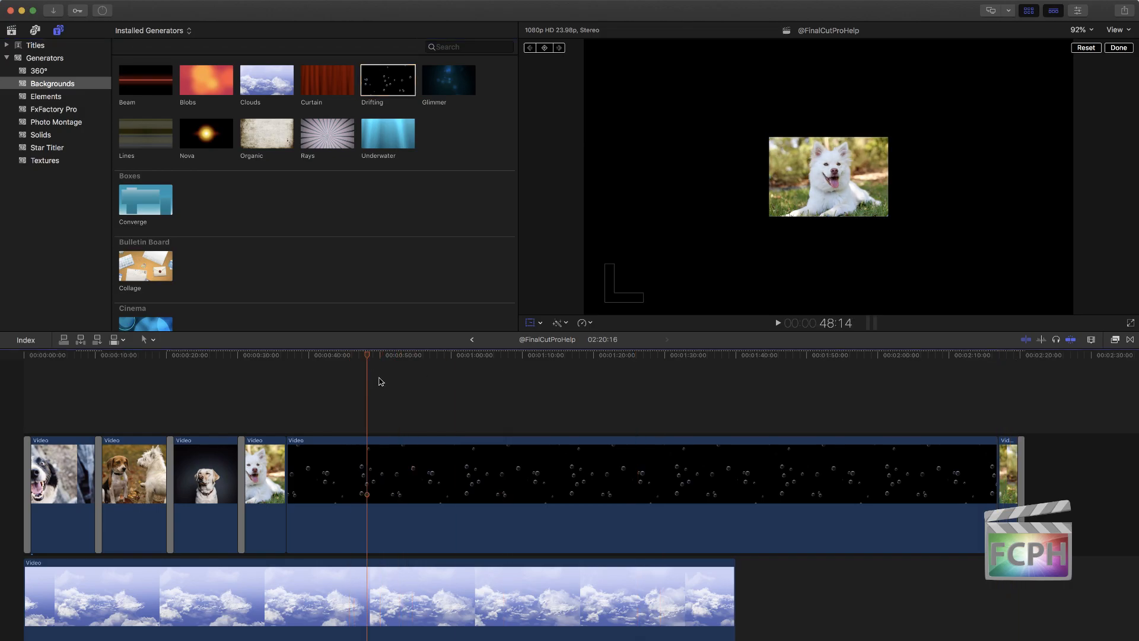
click(403, 380)
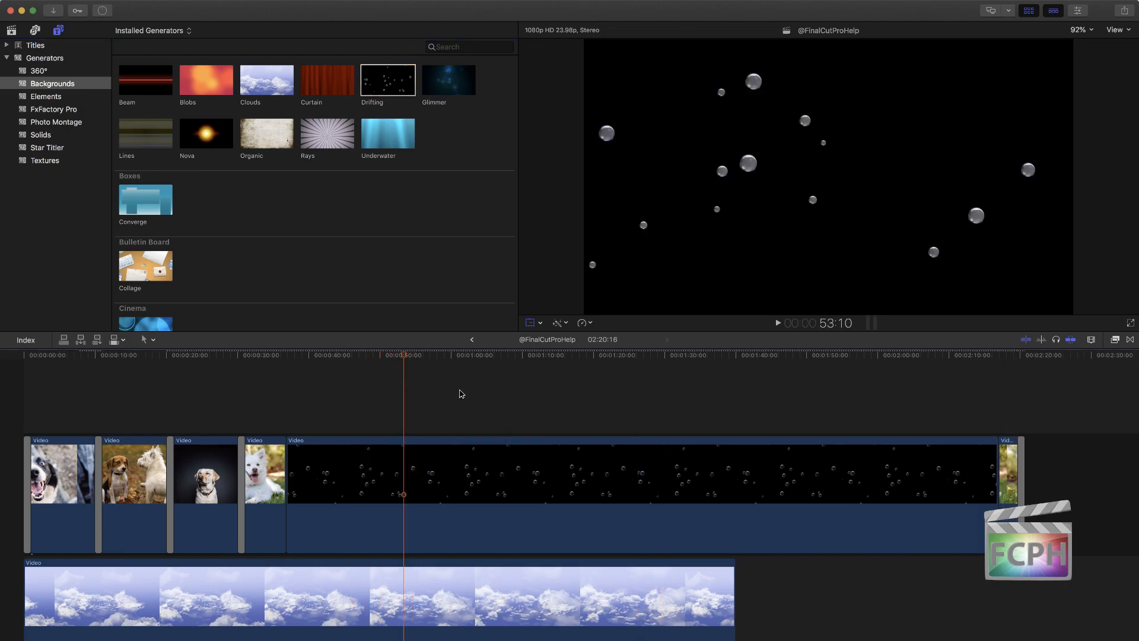
key(Delete)
Step: Overwrite the Nova background generator onto the primary storyline above the clouds at about 01:03:05
drag(287, 358, 475, 364)
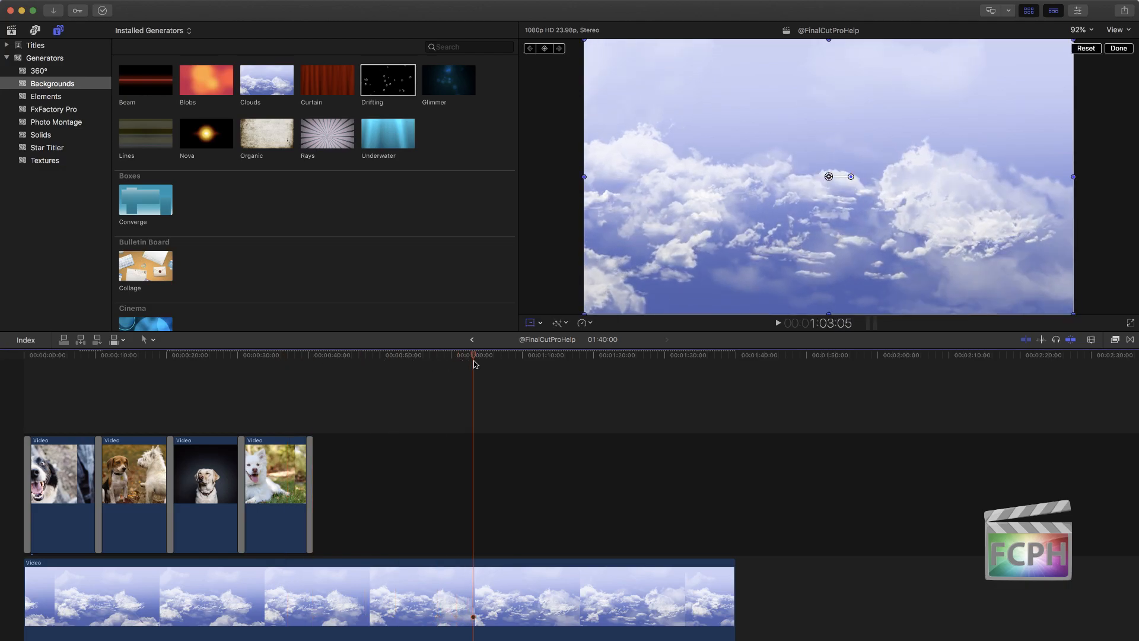
click(206, 137)
key(d)
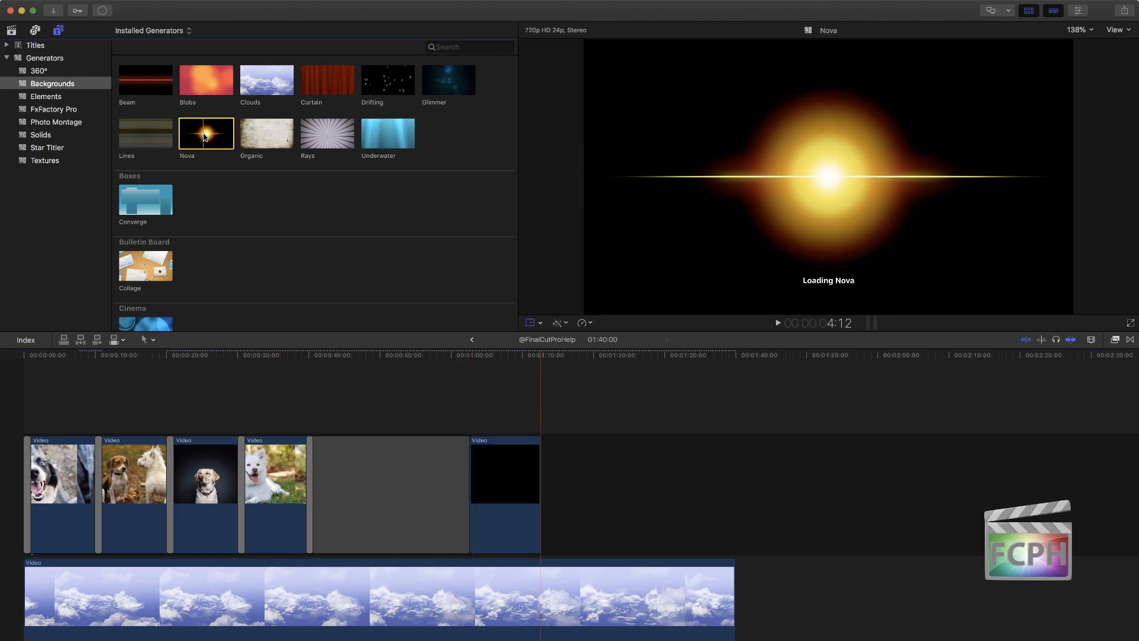
Step: Preview the Nova clip over the clouds and reposition its glow toward the upper right of the frame
click(519, 354)
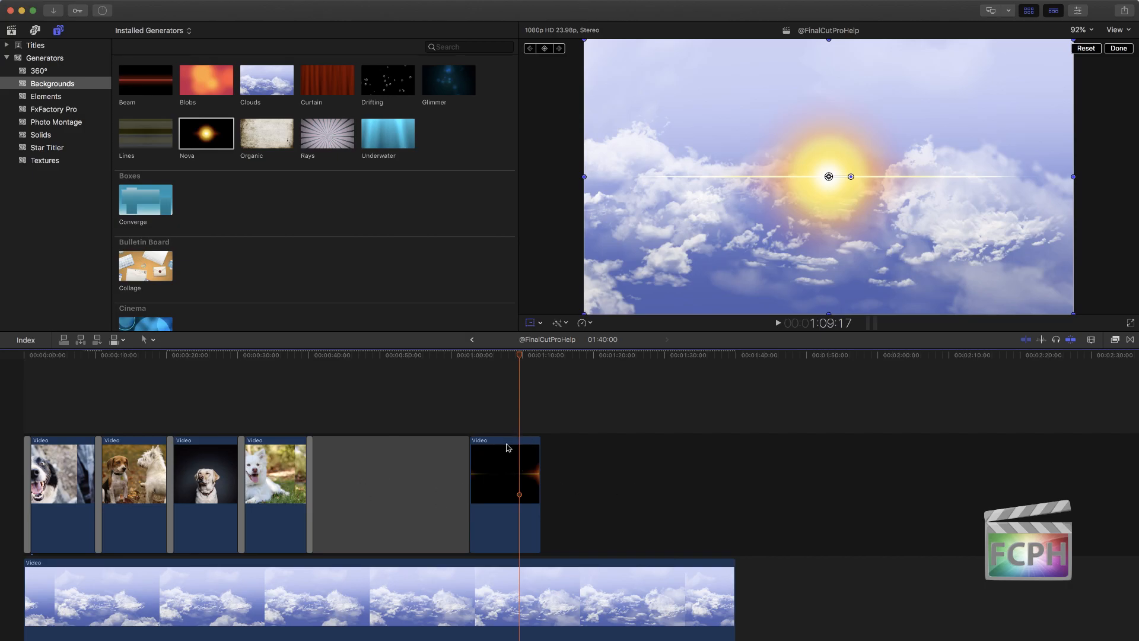
mouse_move(522, 354)
mouse_down()
mouse_move(467, 358)
mouse_move(524, 361)
mouse_move(504, 362)
mouse_up()
key(l)
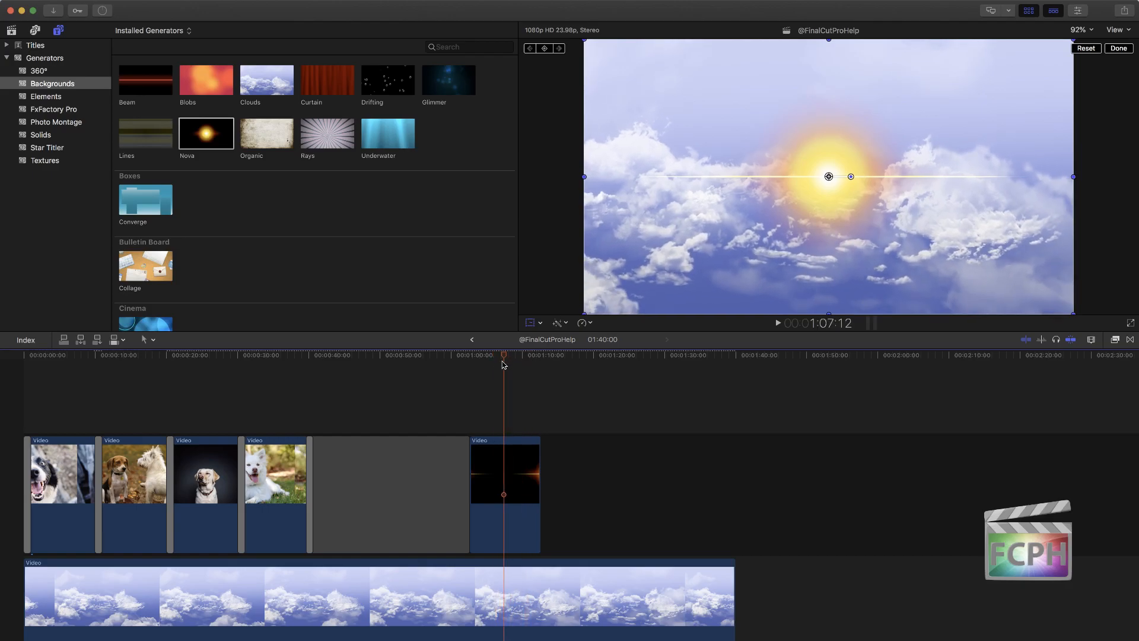
click(830, 174)
drag(829, 175, 886, 117)
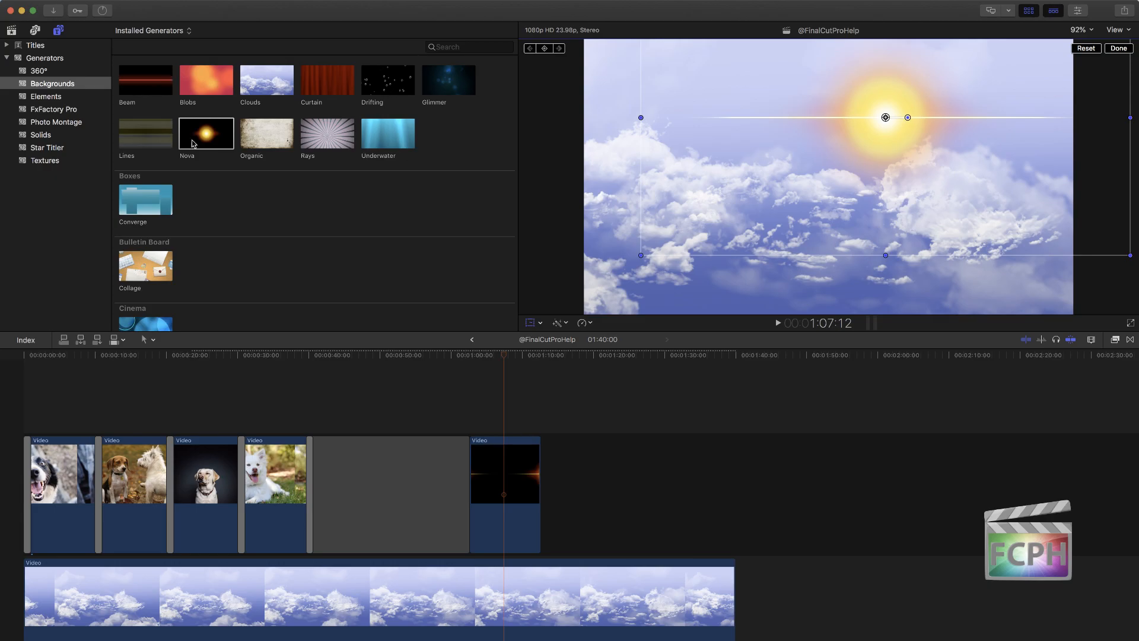
Step: Browse the remaining themed background generators, from Documentary through Tribute, skimming the Film Roll background
scroll(203, 168, down, 6)
scroll(204, 168, down, 8)
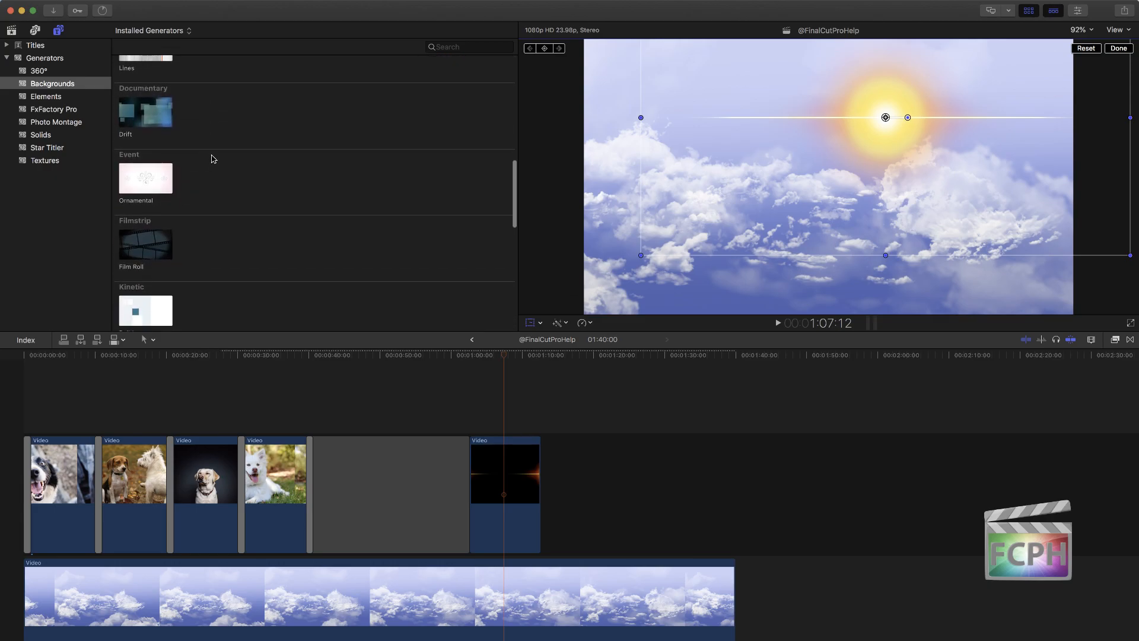
scroll(212, 158, down, 4)
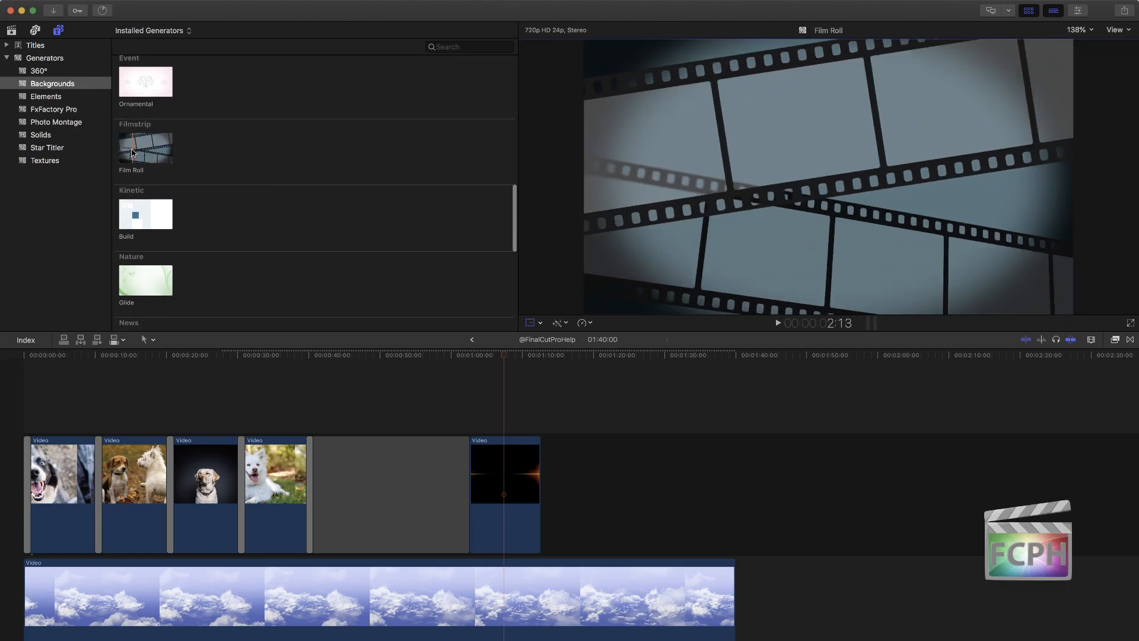
scroll(178, 214, down, 5)
scroll(182, 222, down, 4)
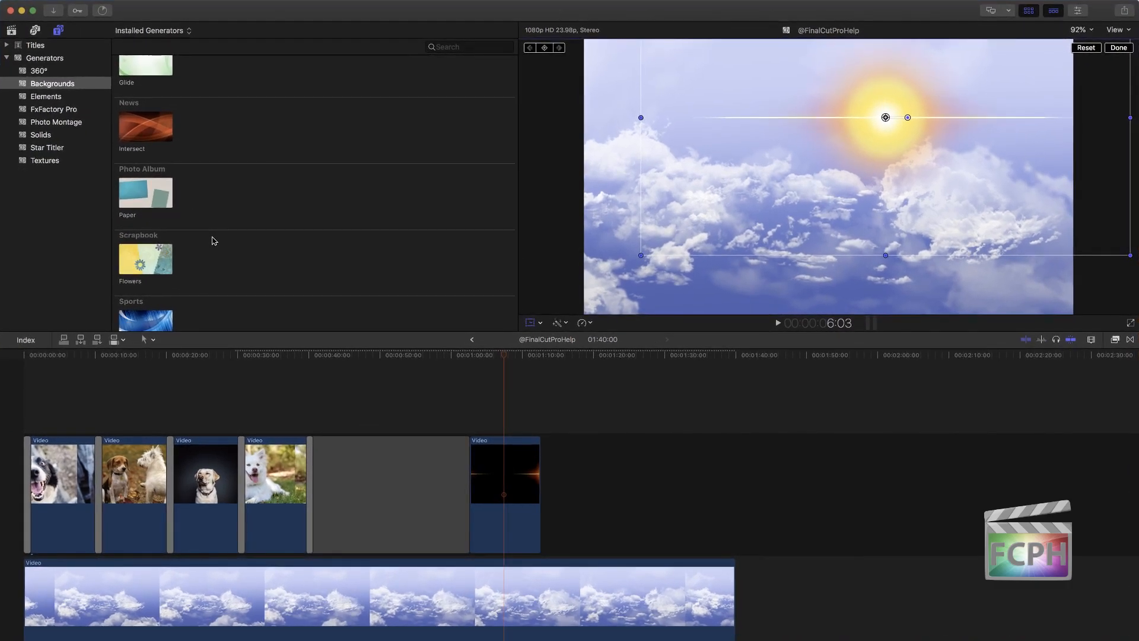
scroll(211, 220, down, 4)
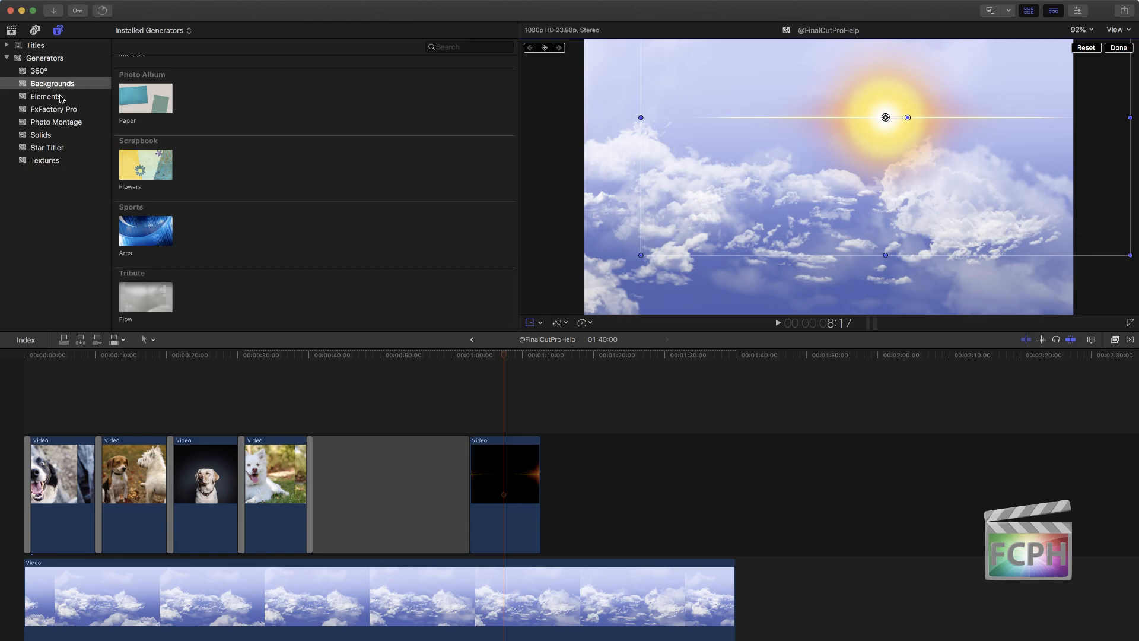
Step: Add the Placeholder generator from the Elements category directly after the Nova clip on the primary storyline
click(71, 100)
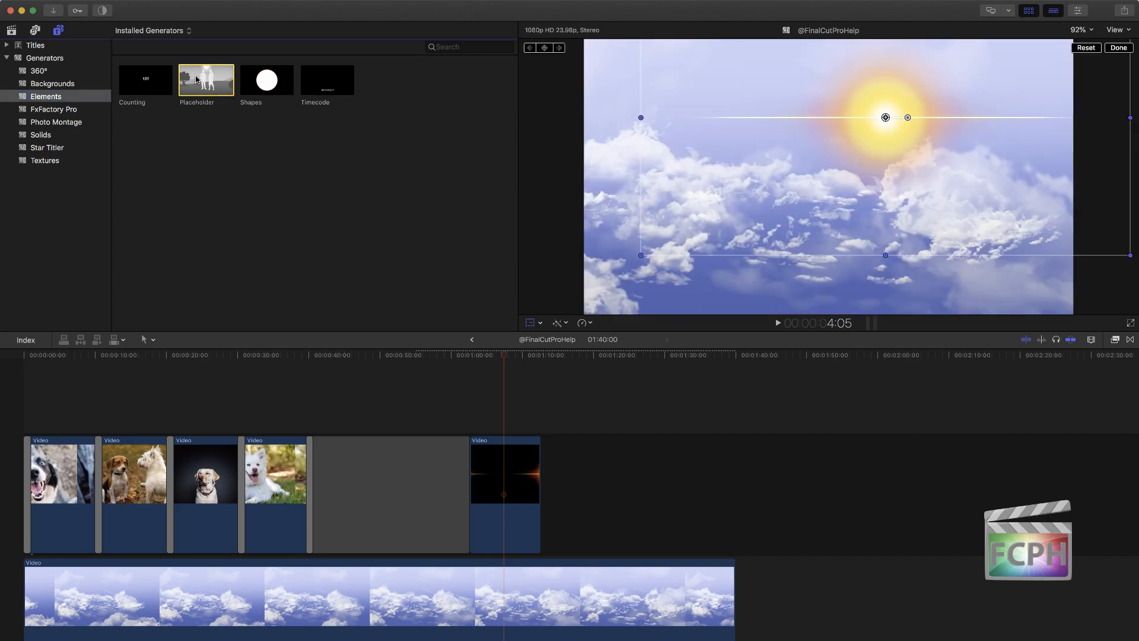
drag(202, 78, 566, 493)
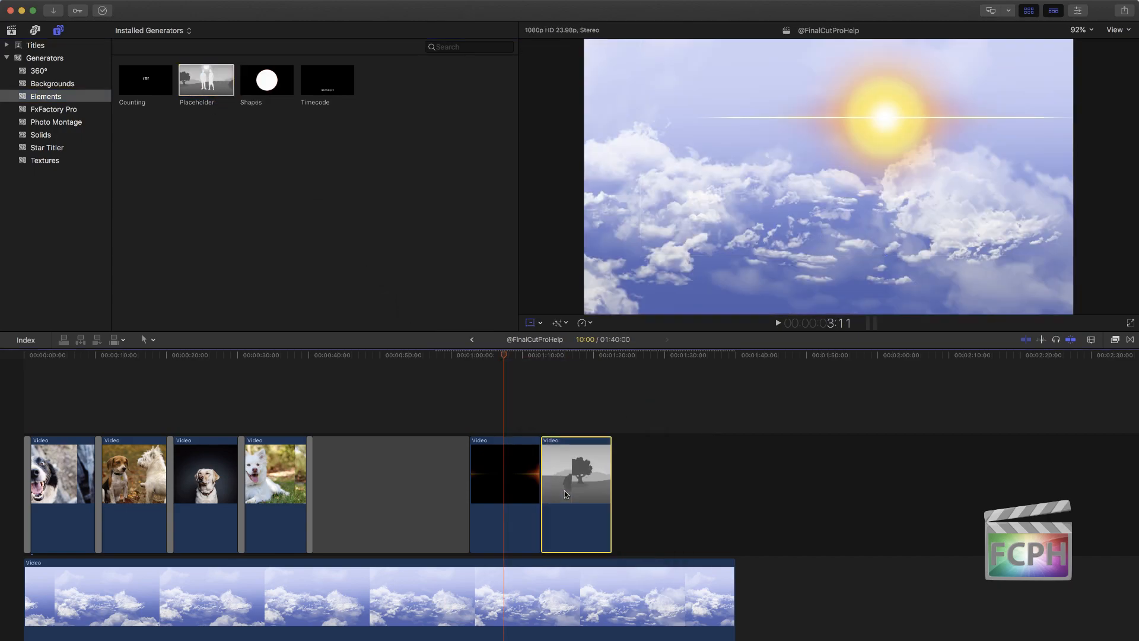
Step: Park the playhead over the Placeholder clip at about 01:17:14 and display its published generator parameters
drag(498, 357, 575, 359)
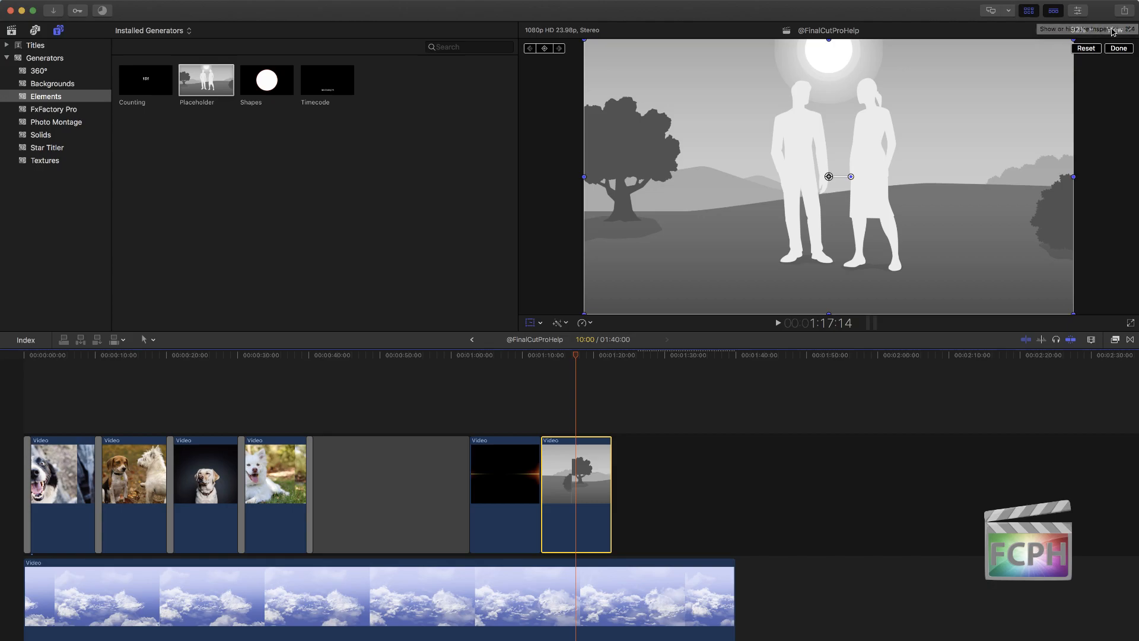
click(1078, 12)
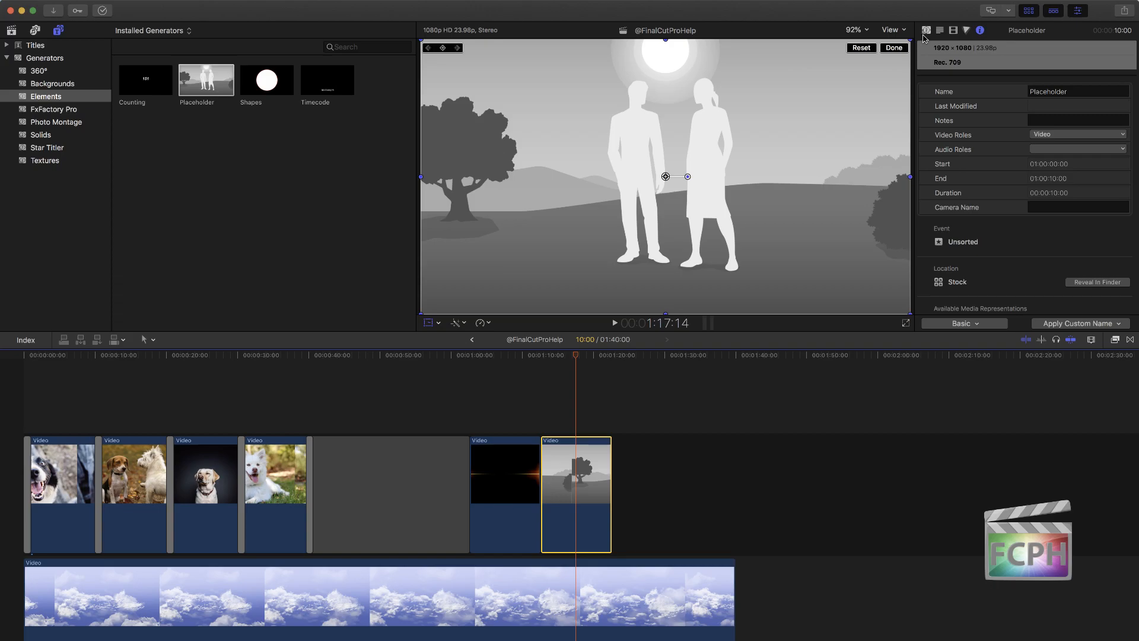
click(925, 30)
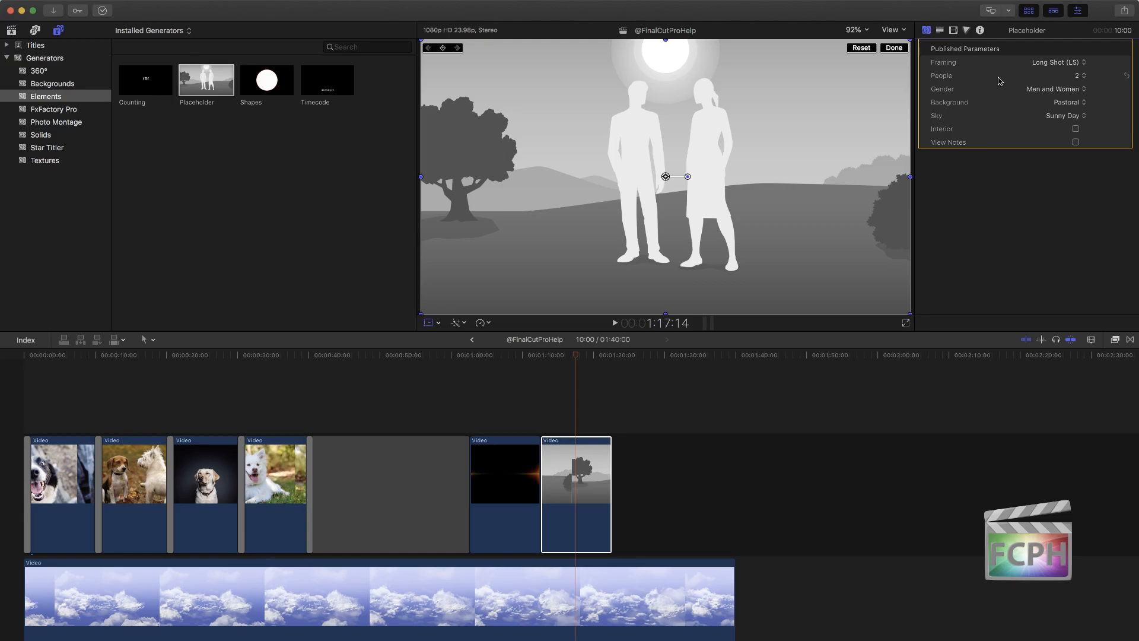
Step: Try the Close-up (CU) and Medium Shot (MS) framings on the Placeholder, returning to Close-up (CU)
click(1074, 62)
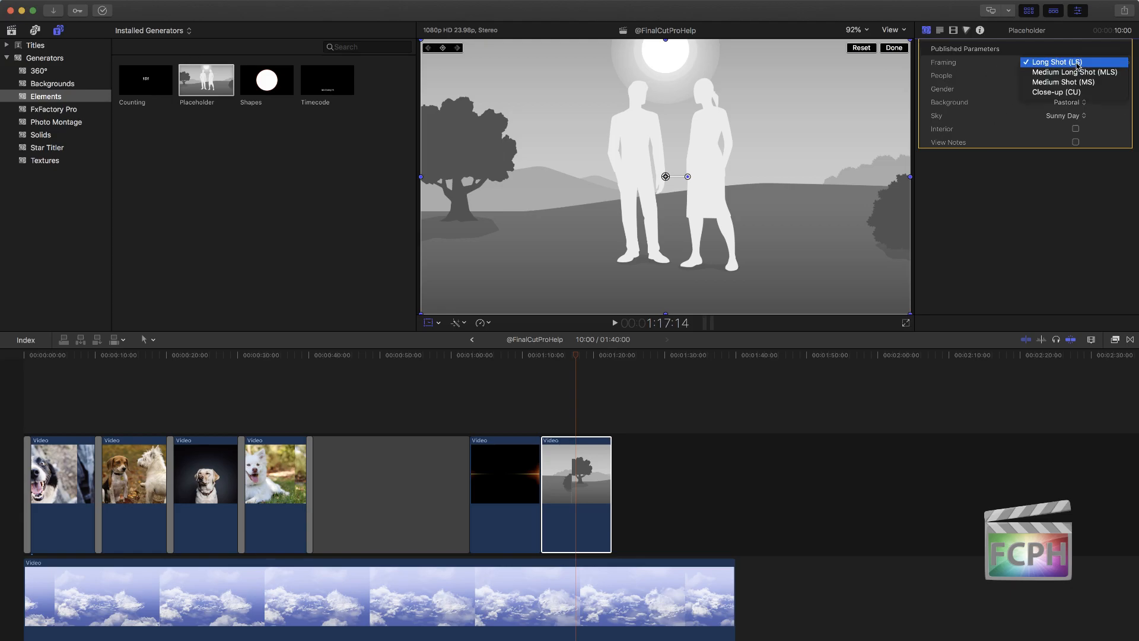
click(1076, 92)
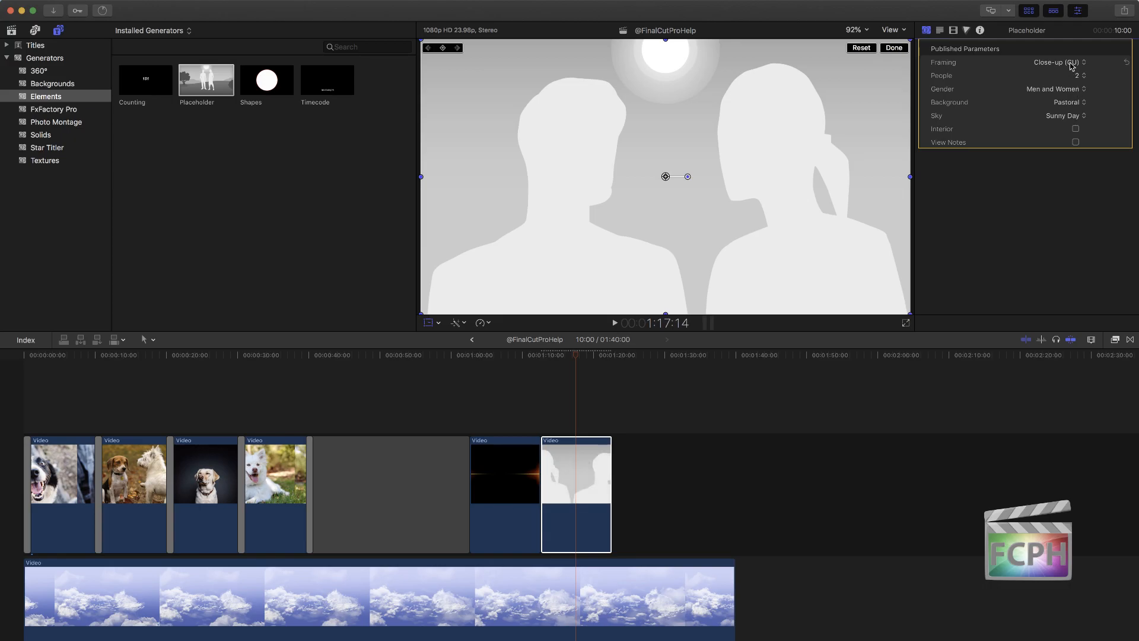
click(1074, 62)
click(1072, 52)
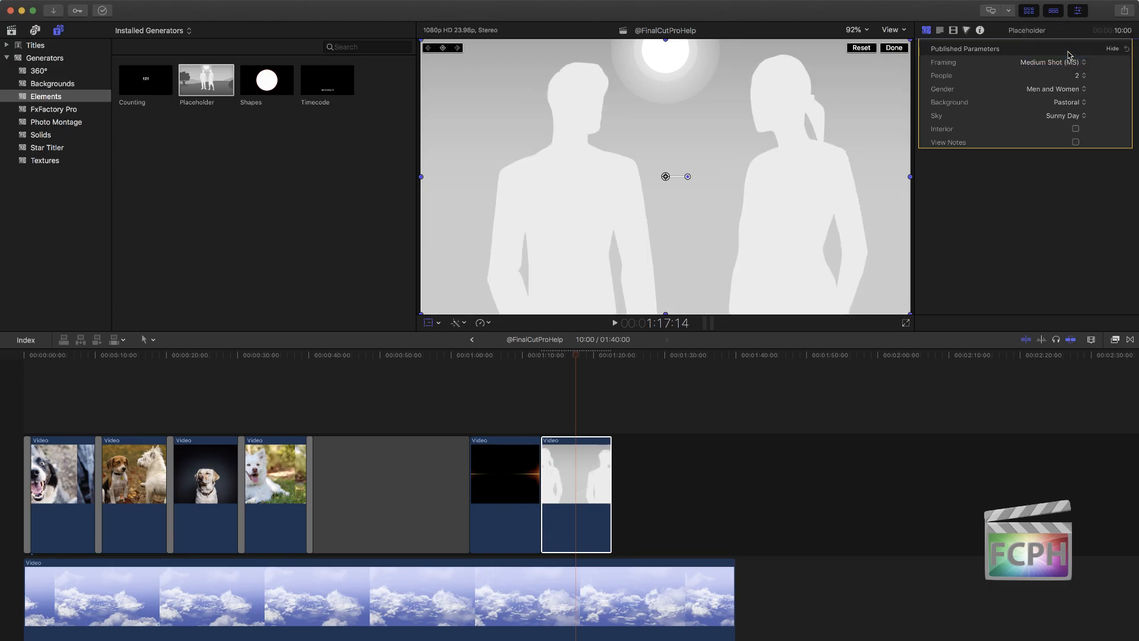
click(1057, 63)
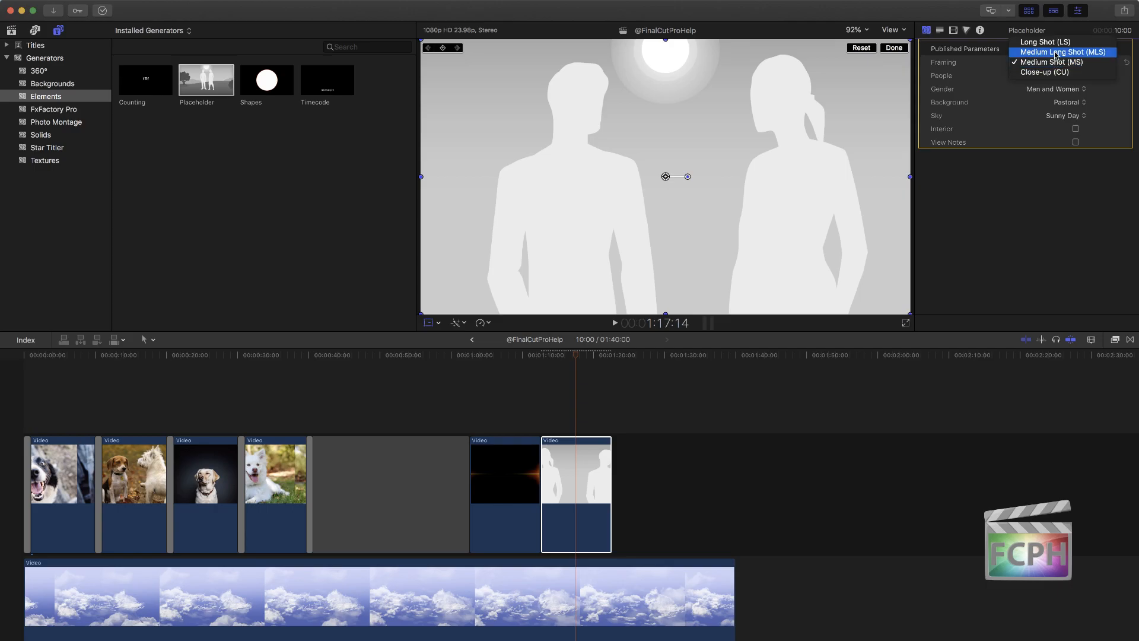
click(1050, 72)
Step: Set the Placeholder's People count to 1 and its Gender to Women
click(1078, 76)
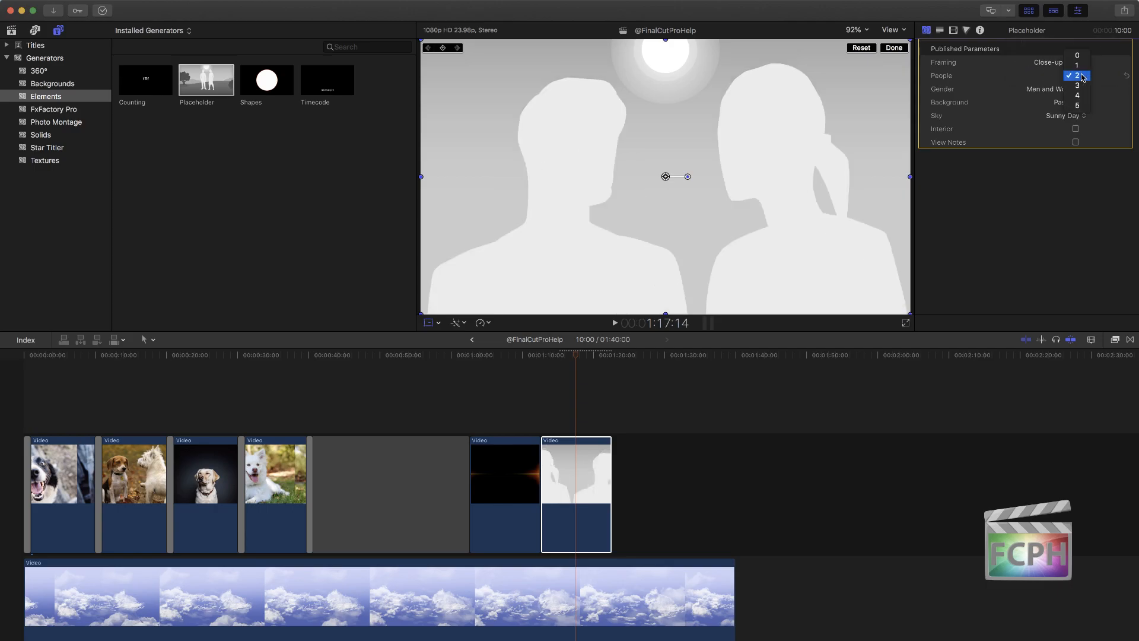
click(1081, 68)
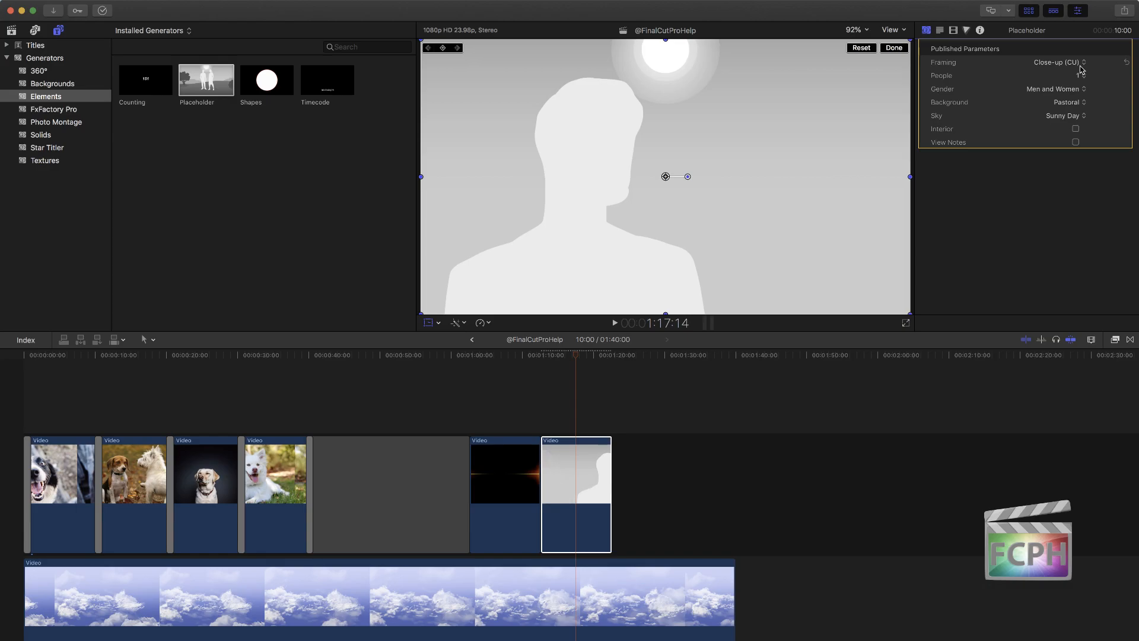
click(1069, 89)
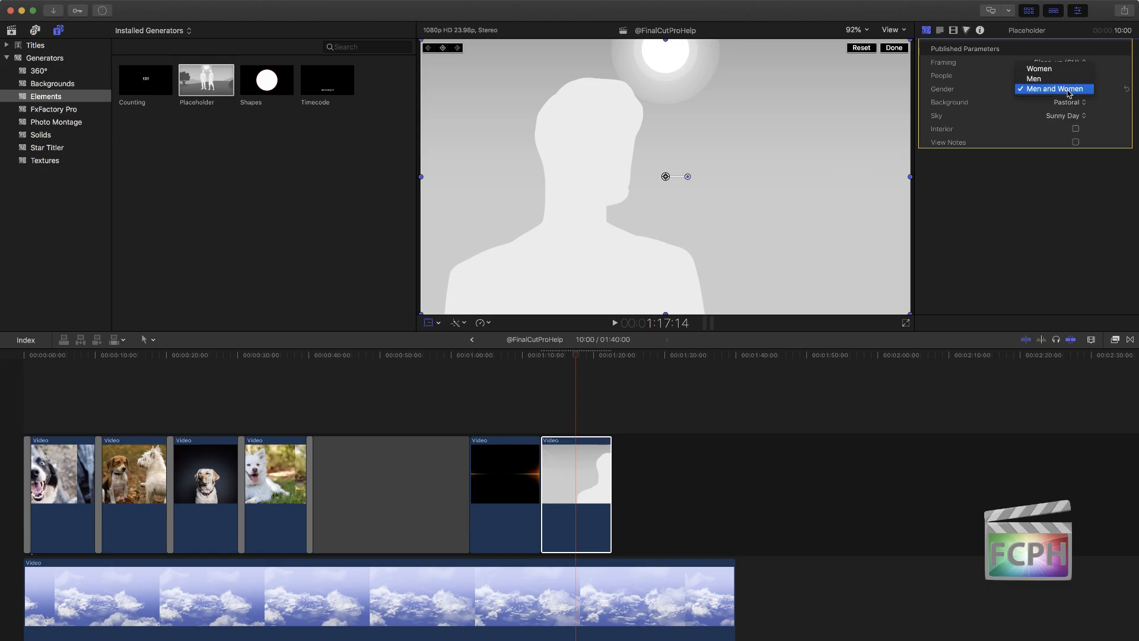
click(1068, 69)
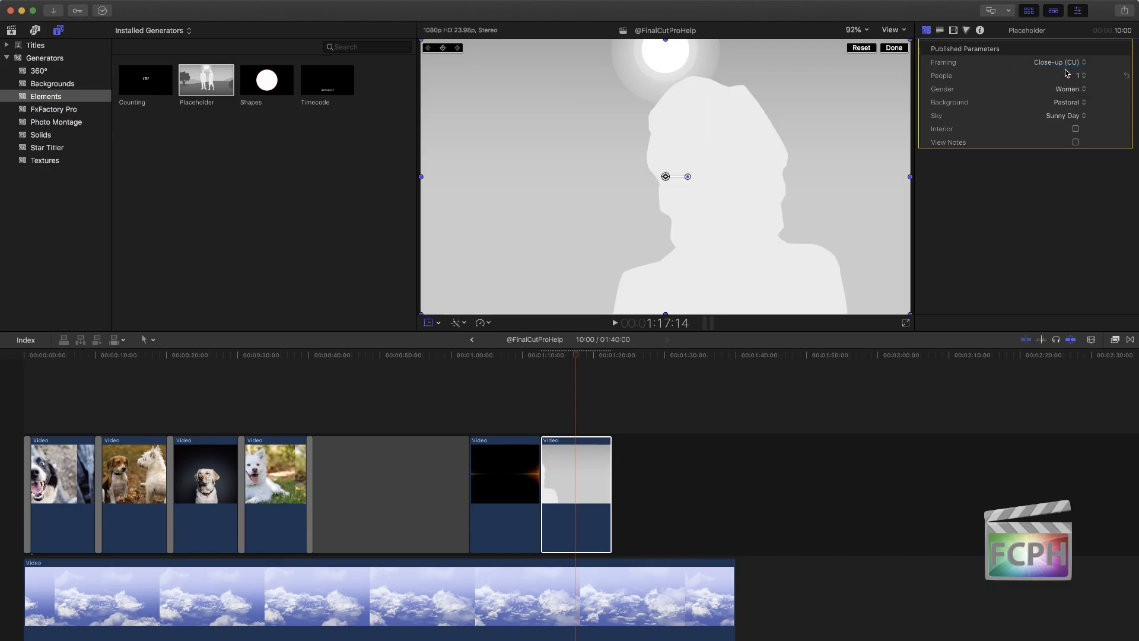
Step: Try the Urban background on the Placeholder, settle on Distant City, and change the framing to Long Shot (LS)
click(1068, 105)
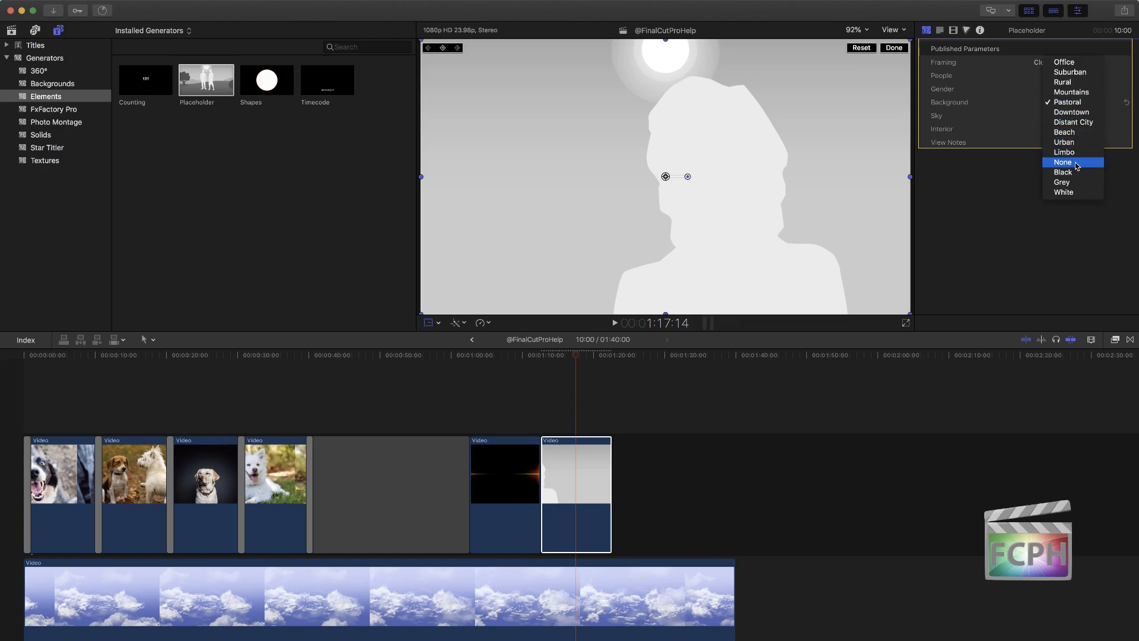
click(1074, 143)
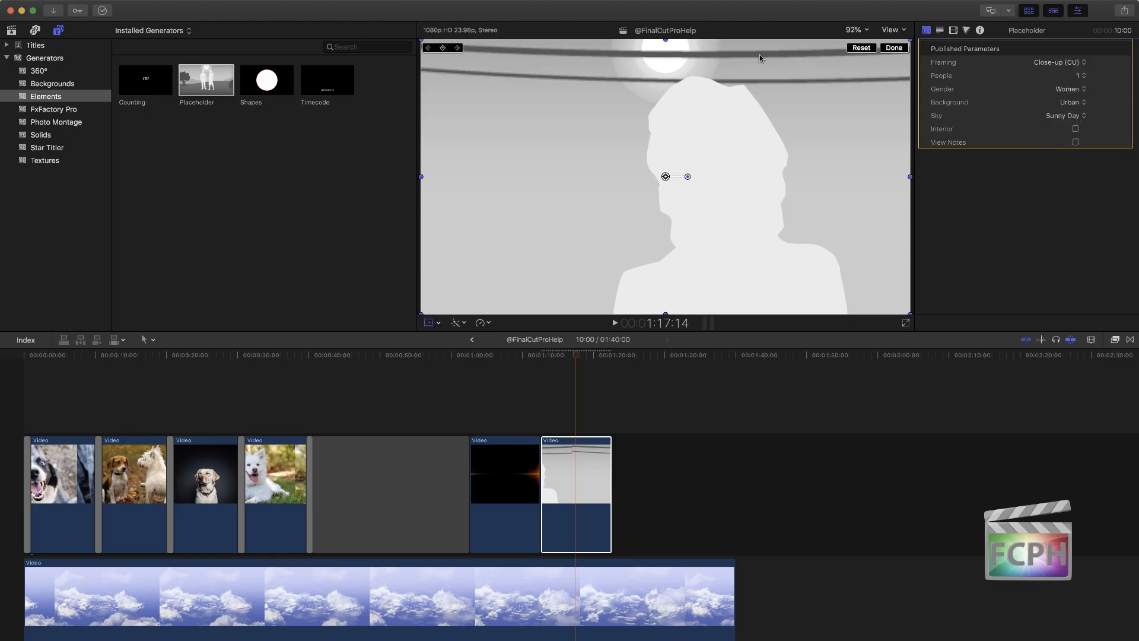
click(1070, 103)
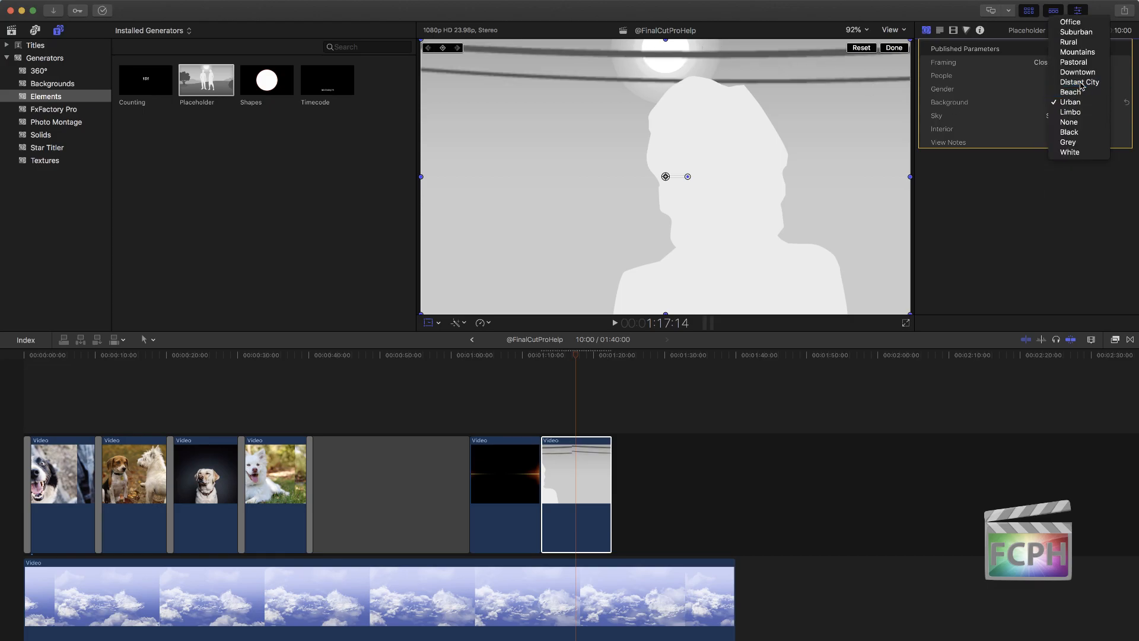
click(1074, 83)
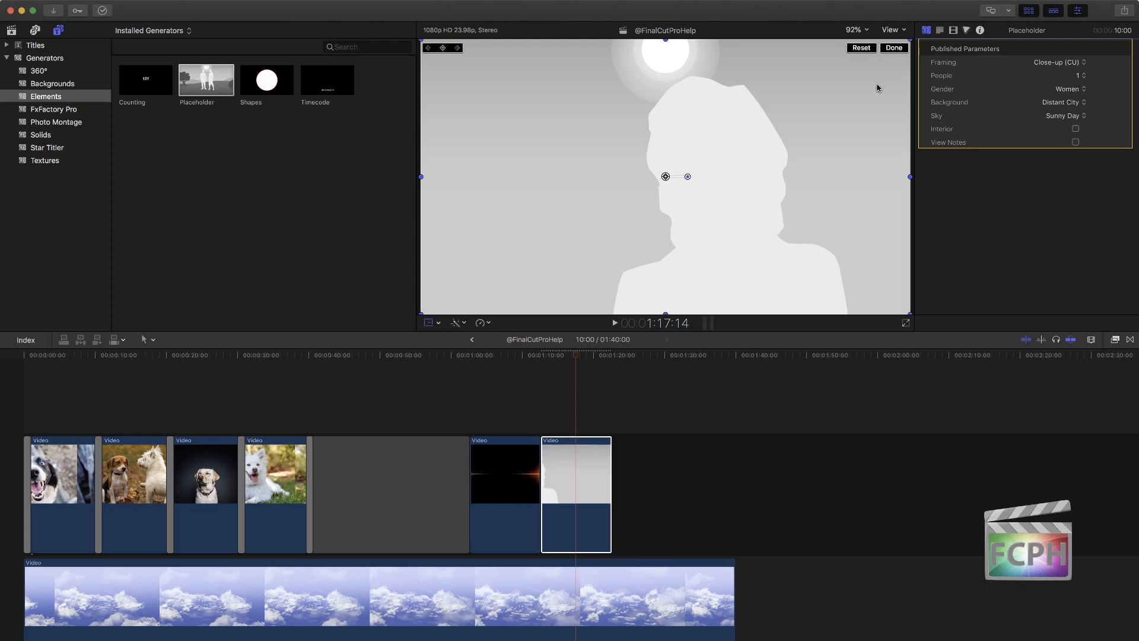
click(1070, 62)
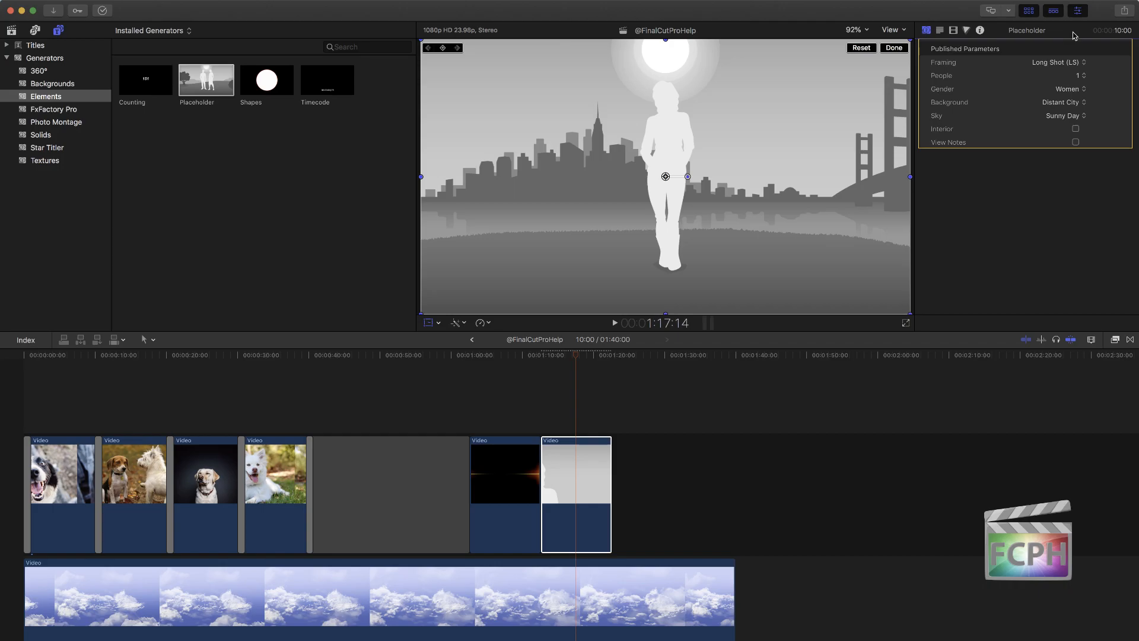
Step: Try the Urban, Limbo and None backgrounds on the long-shot Placeholder and return to Distant City
click(1083, 102)
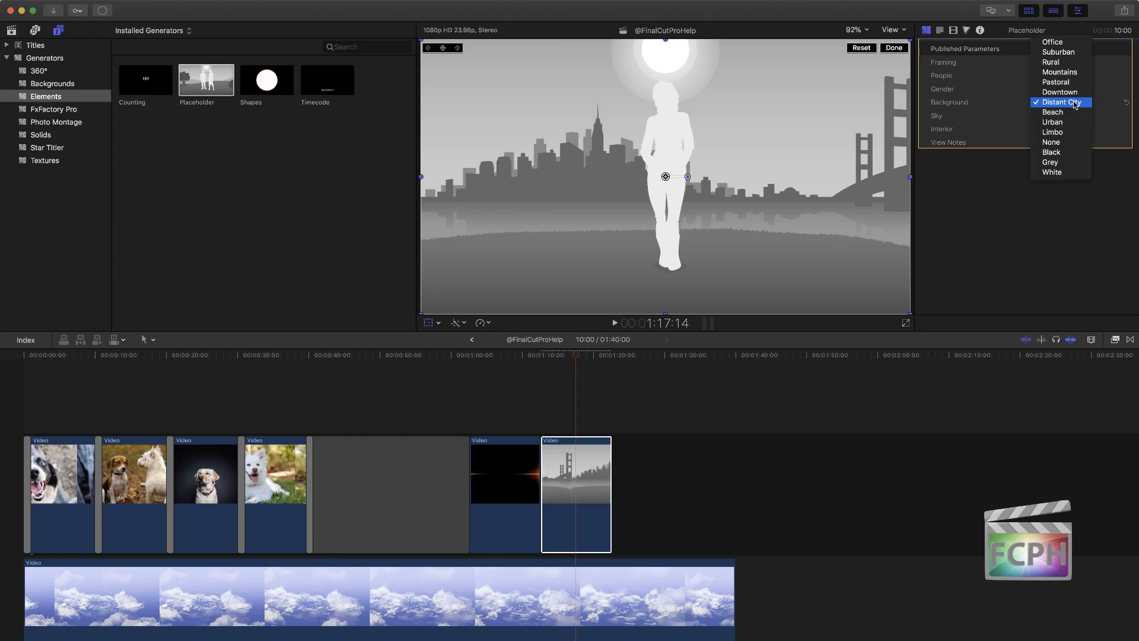
click(1070, 127)
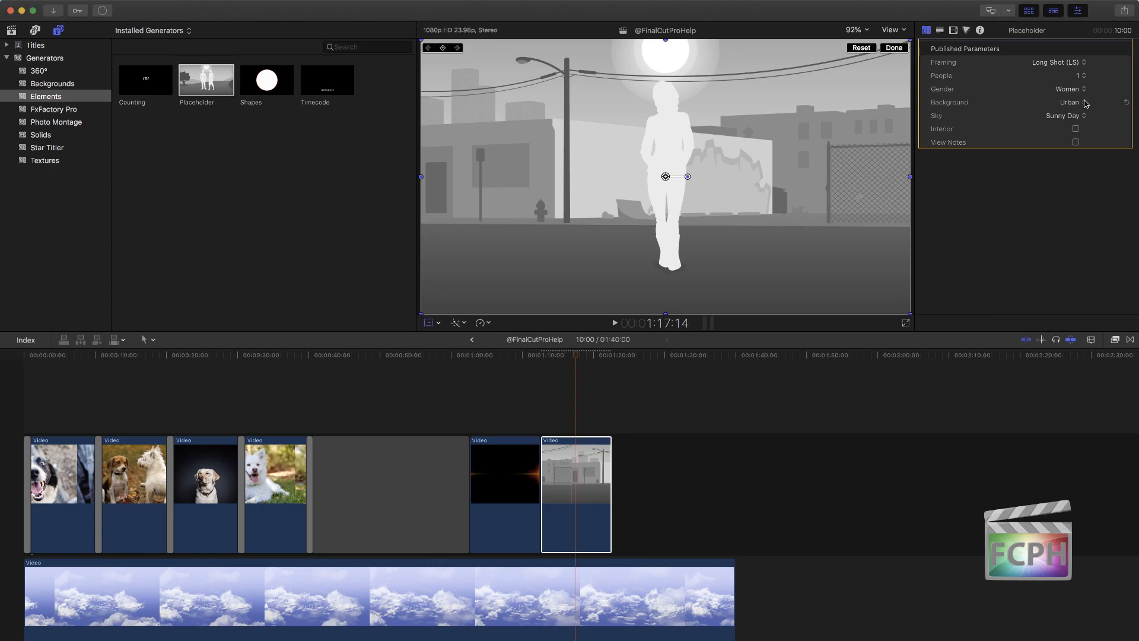
click(1083, 101)
click(1076, 113)
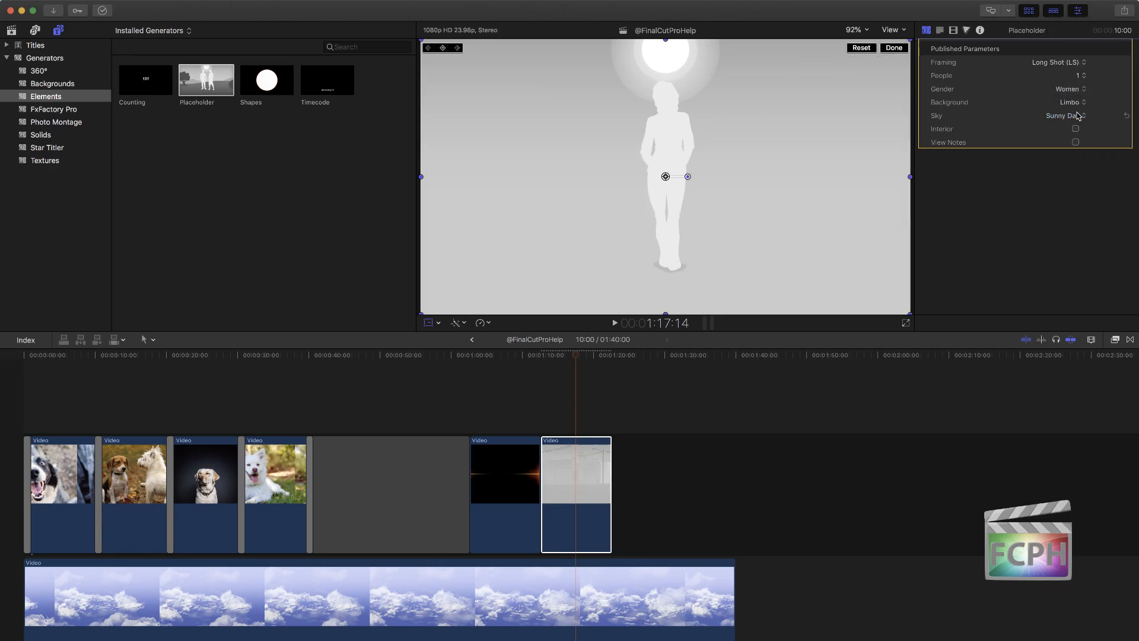
click(1075, 104)
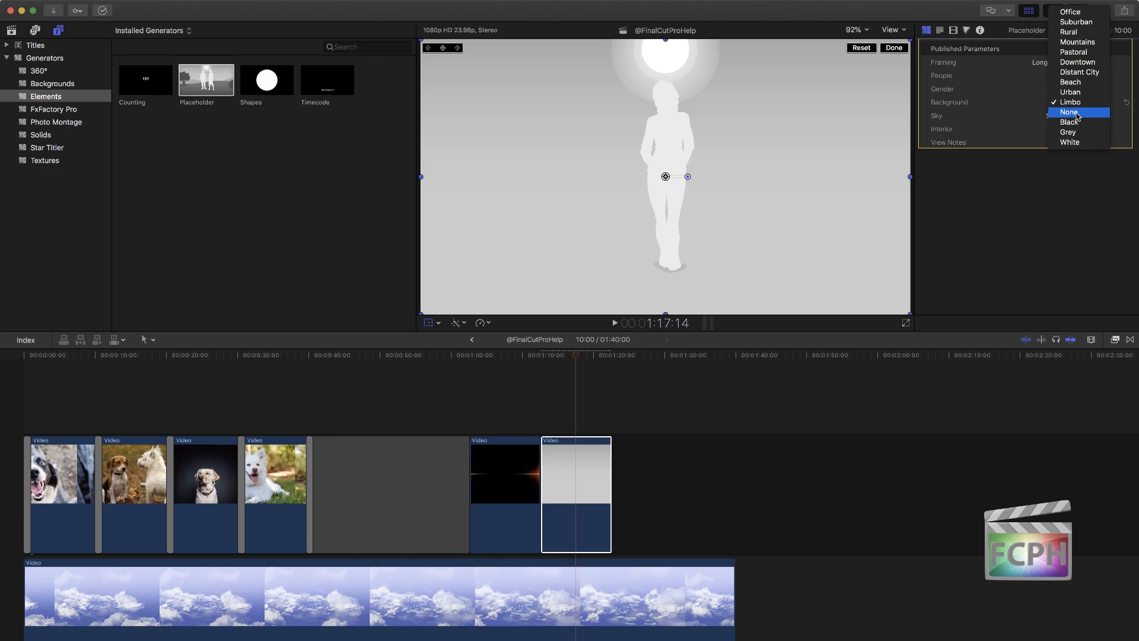
click(1078, 115)
click(1078, 108)
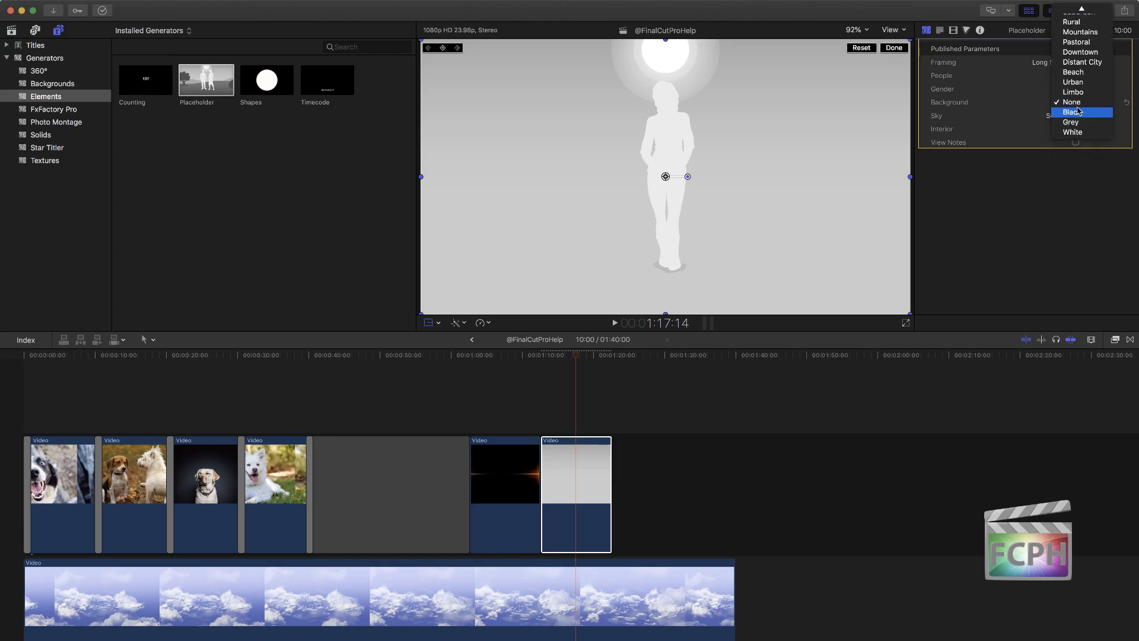
click(1065, 102)
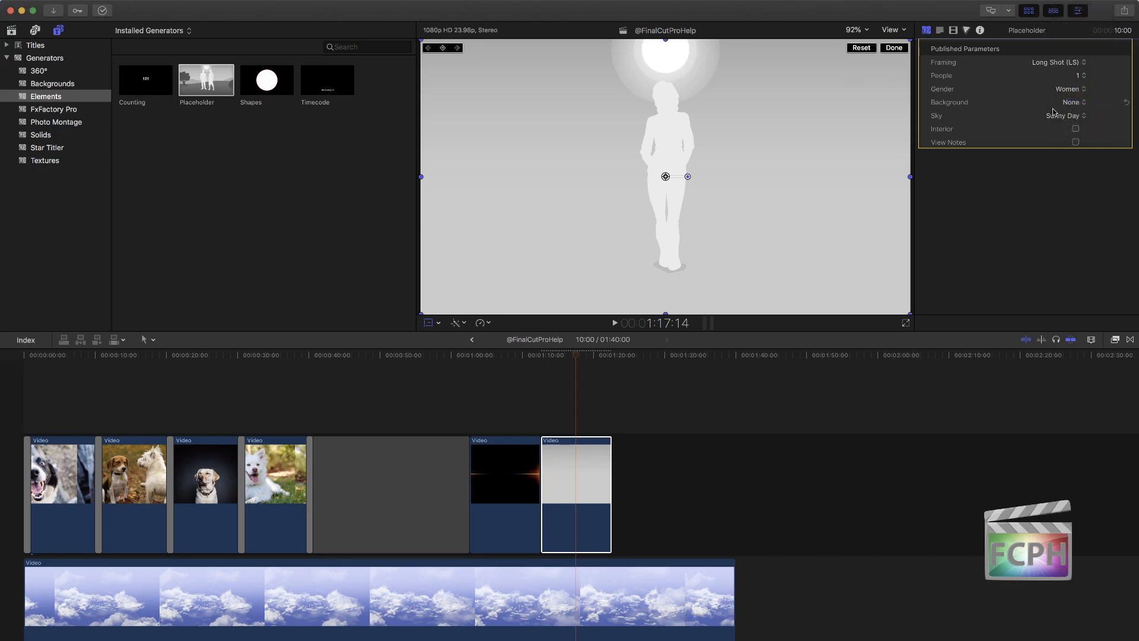
click(1071, 103)
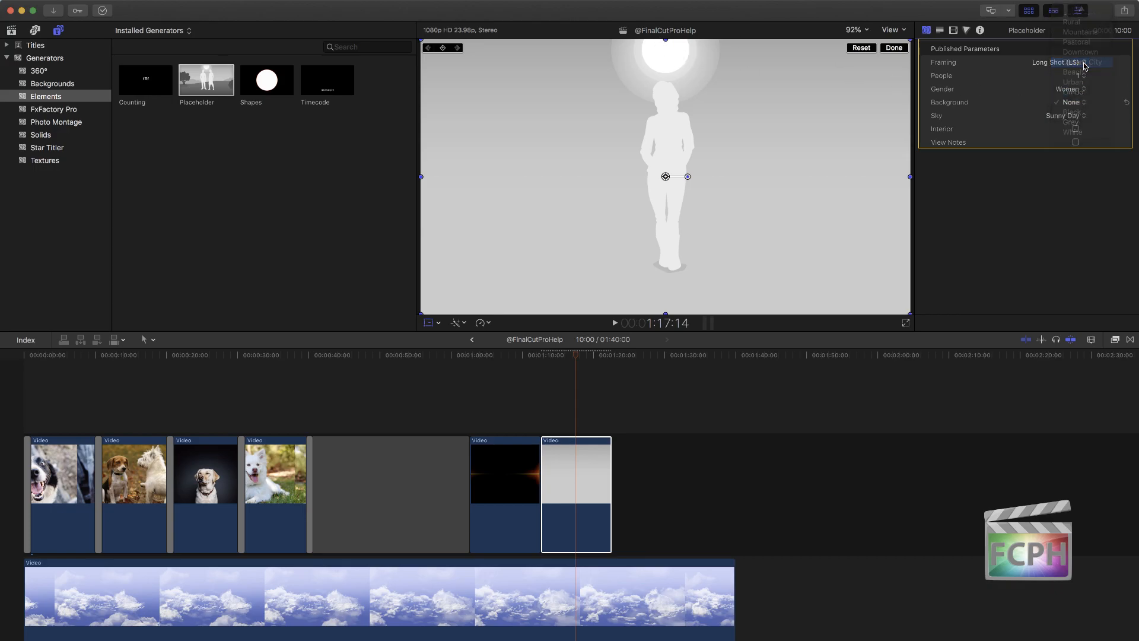
click(1084, 63)
Step: Try the Cloudy Day sky on the Placeholder and settle on Sunrise/Sunset
click(1062, 116)
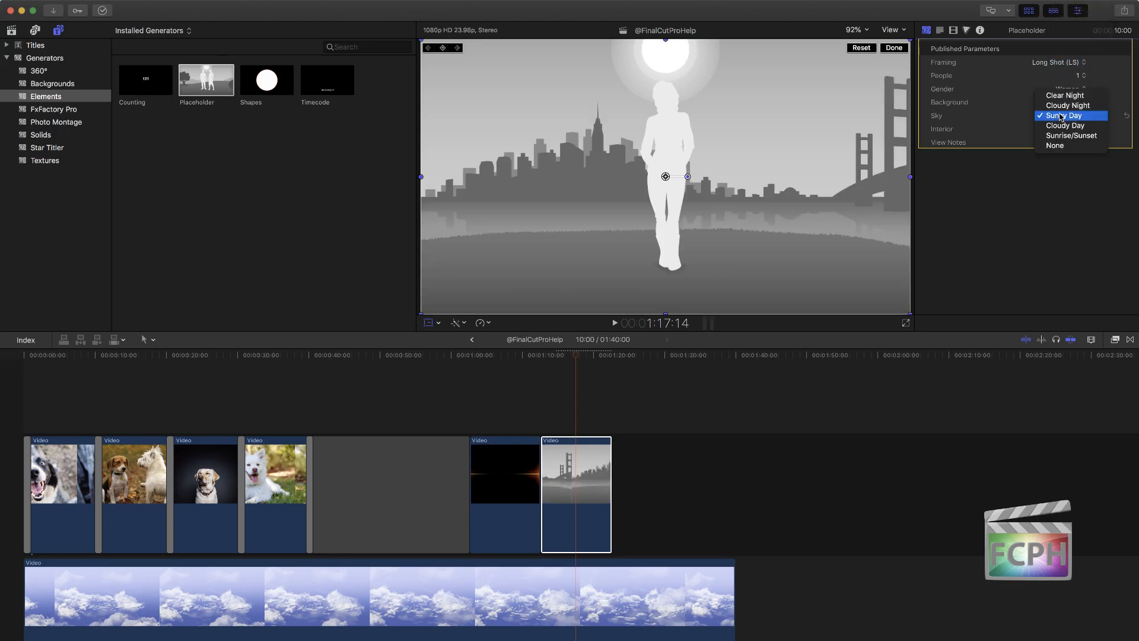
click(1073, 126)
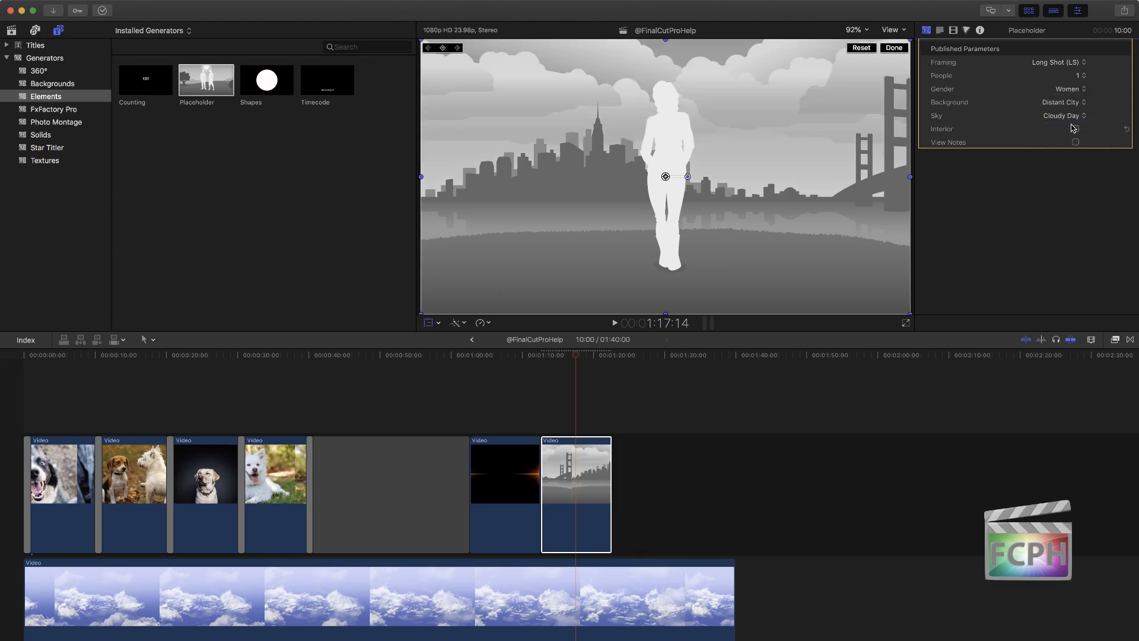
click(1061, 117)
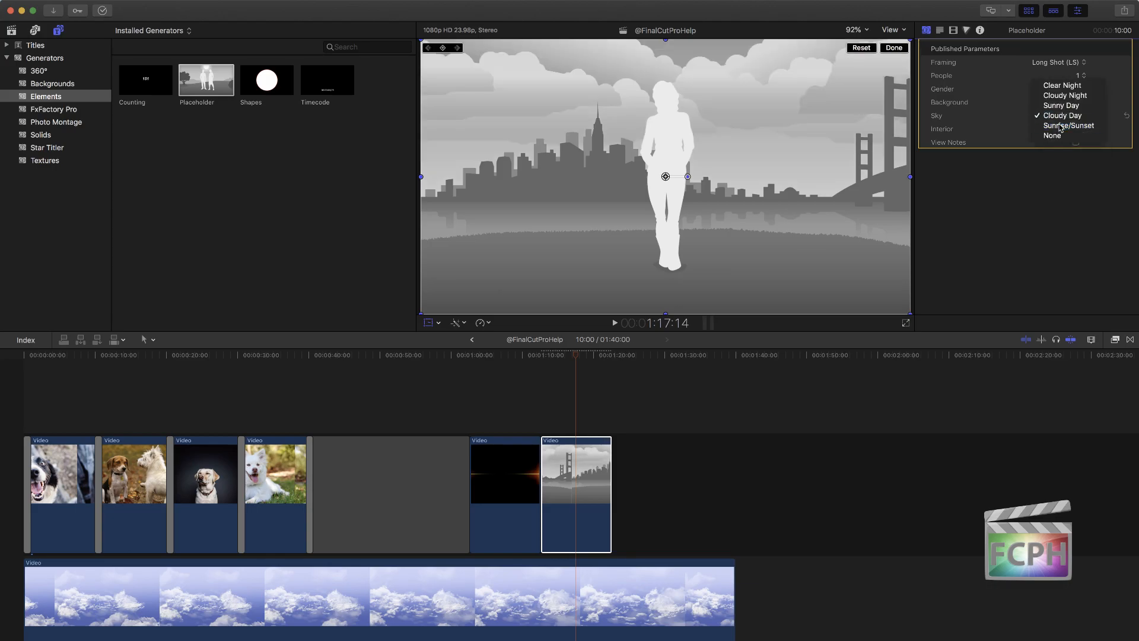
click(1061, 126)
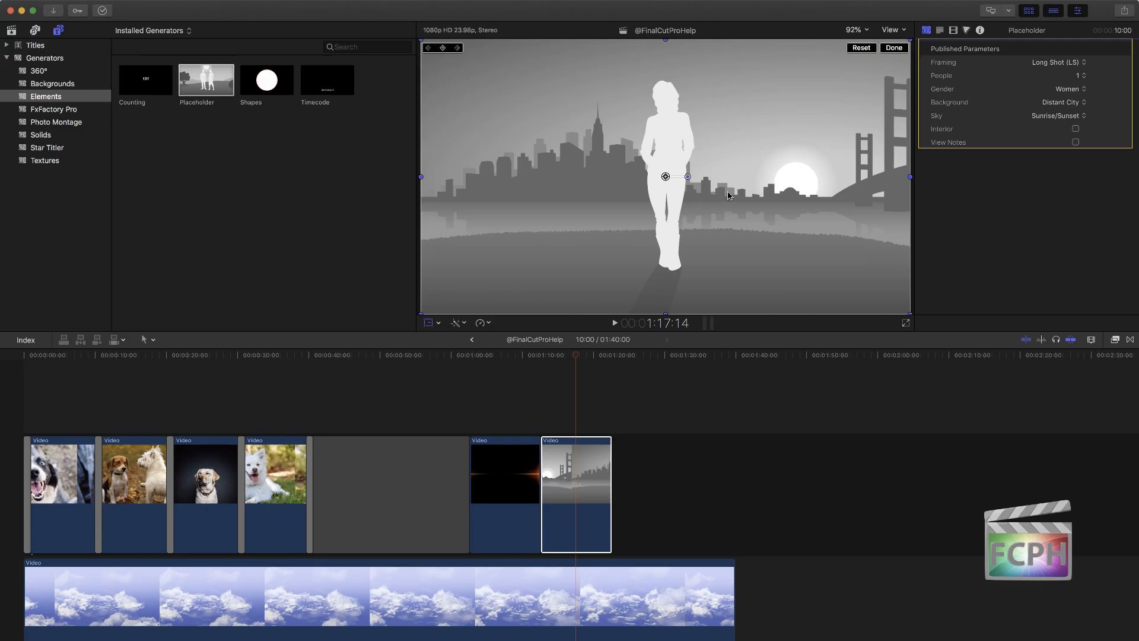
Step: Add a second Placeholder directly after the first on the primary storyline and set its framing to Close-up (CU)
drag(208, 80, 617, 471)
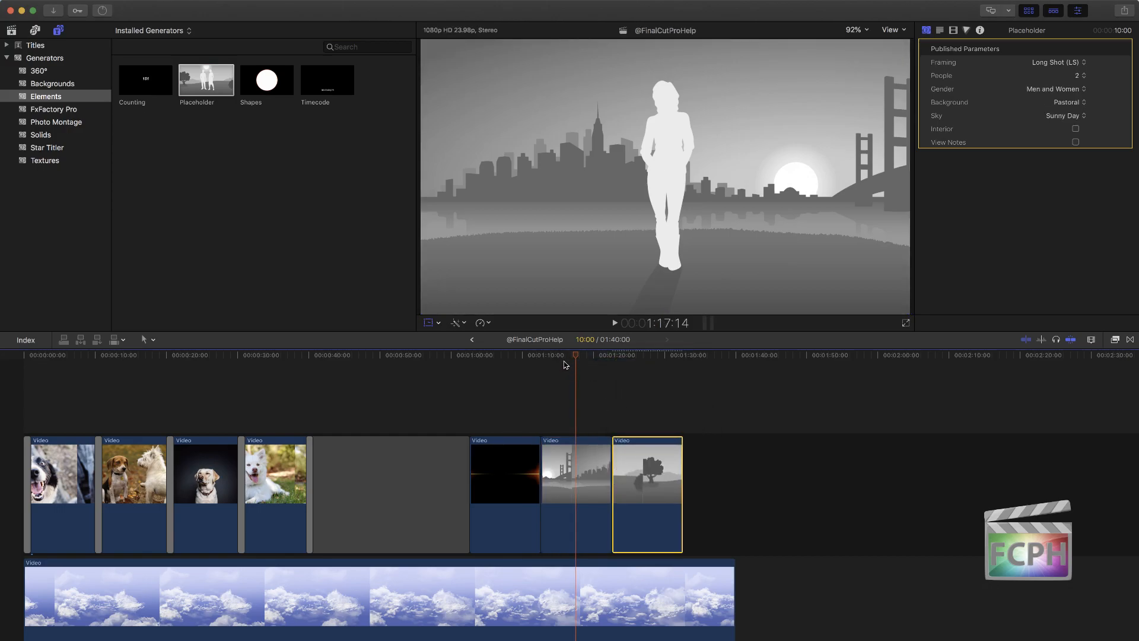
click(647, 356)
click(1058, 63)
click(1060, 93)
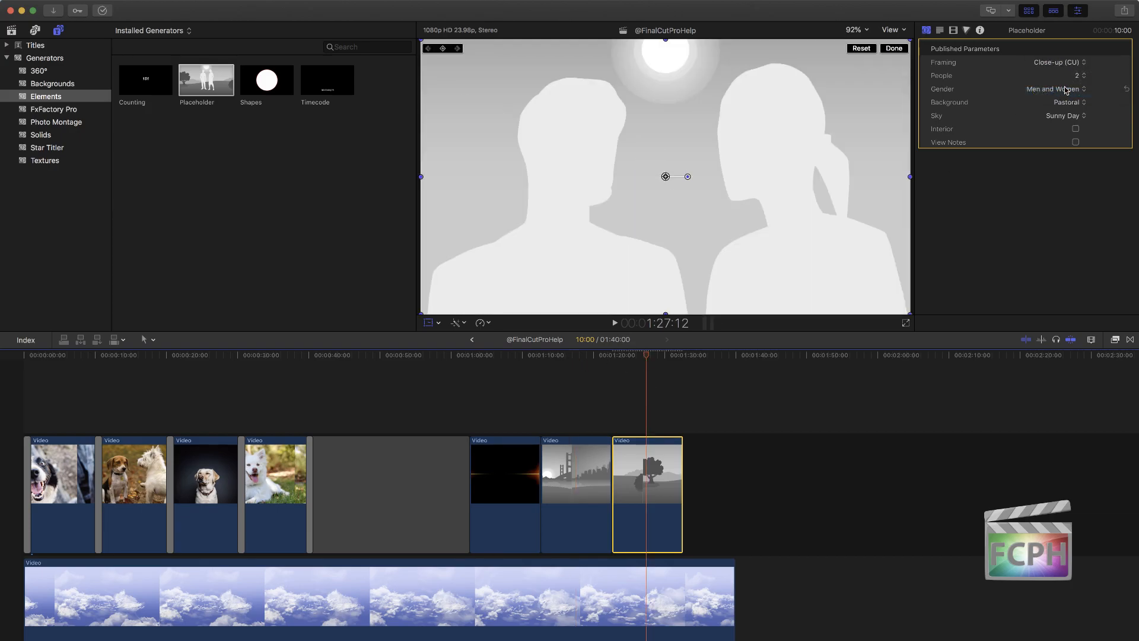
Step: Set the second Placeholder's People count to 1 and its Gender to Women
click(1080, 75)
click(1077, 69)
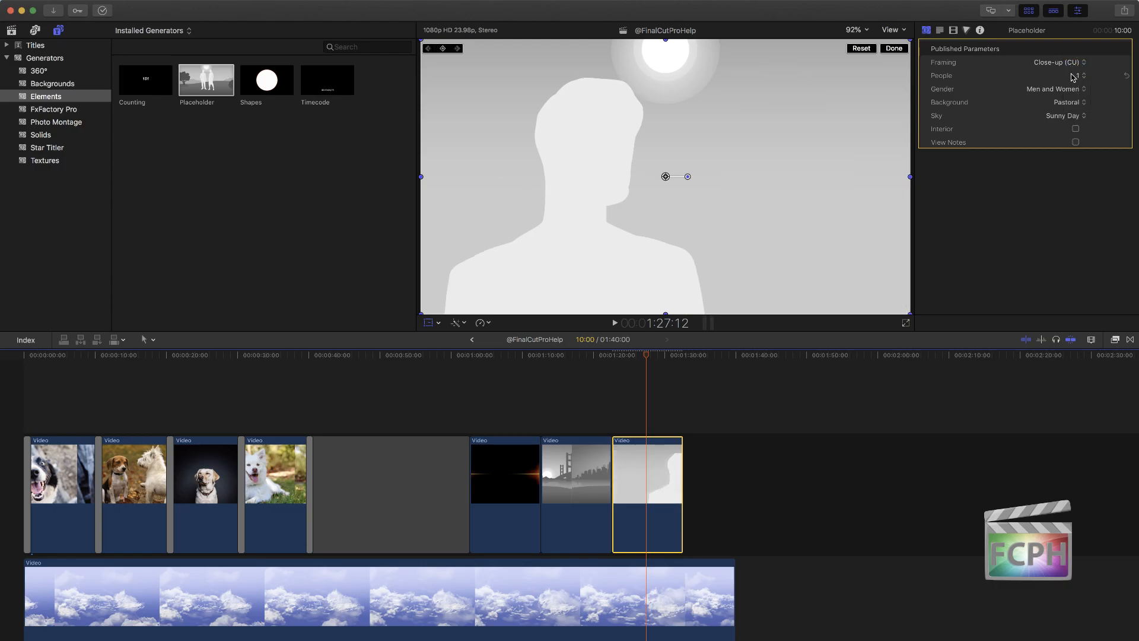
click(1072, 89)
click(1069, 69)
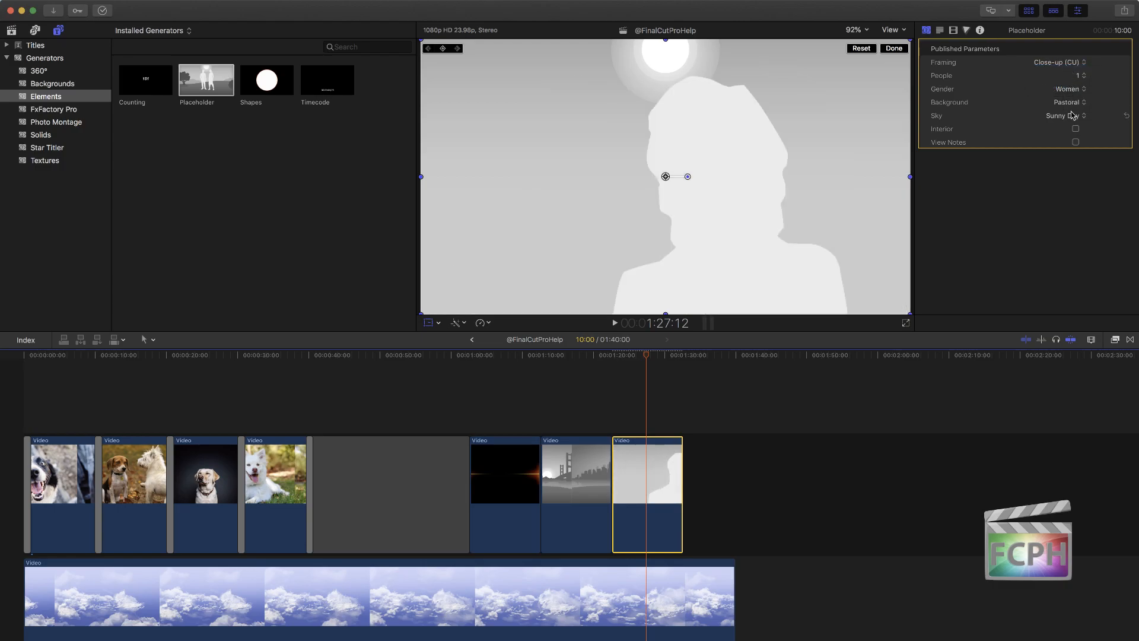
Step: Give the second Placeholder the Distant City background and the Sunrise/Sunset sky
click(1074, 104)
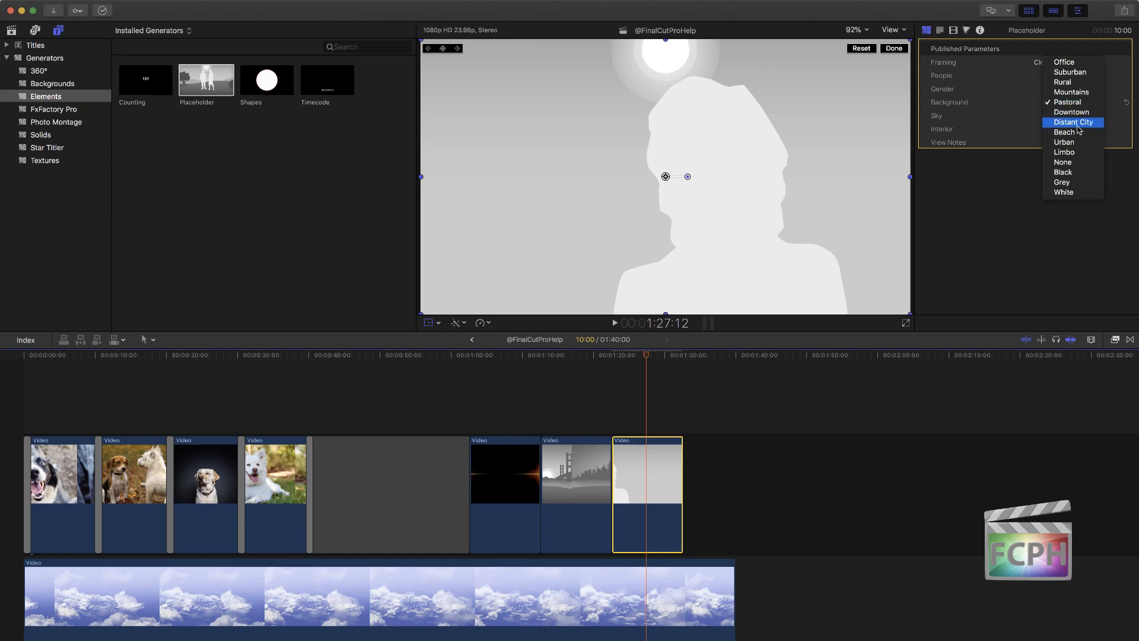
click(1078, 125)
click(1072, 117)
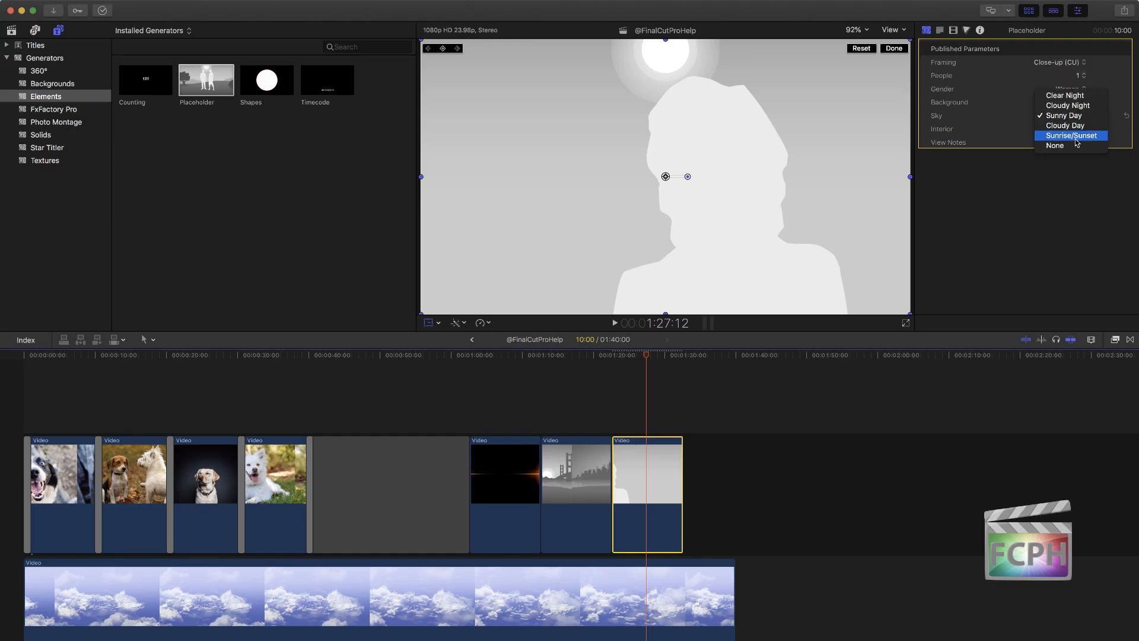
click(1075, 136)
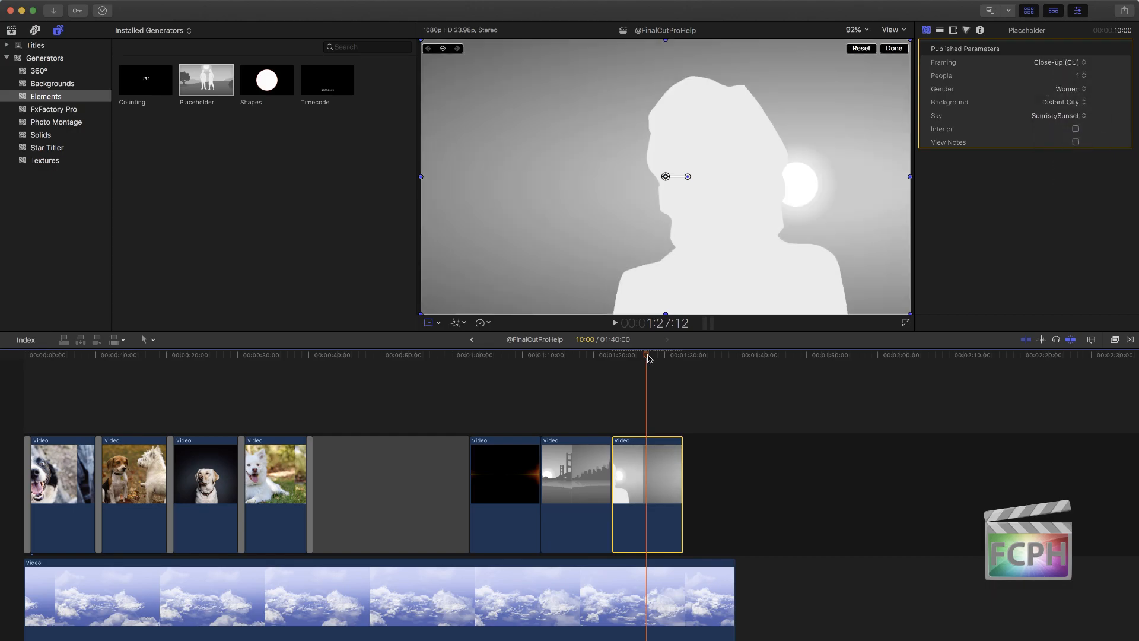
Step: Play back the cut from the long-shot Placeholder to the close-up one, starting at about 01:20:11
drag(630, 356, 597, 362)
key(l)
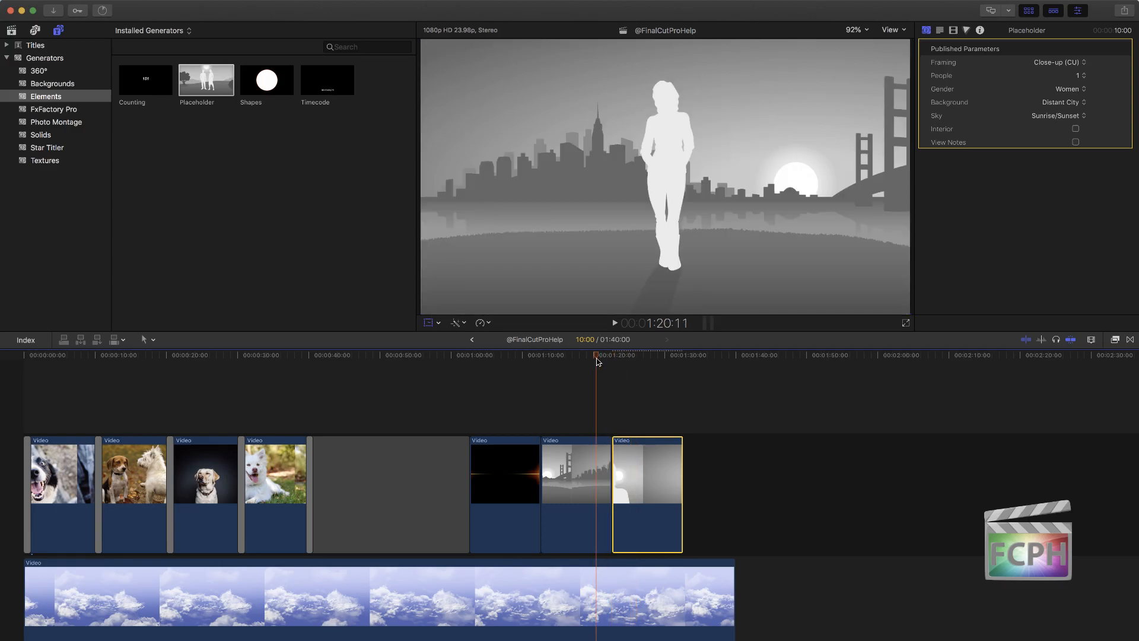
Step: Try the Interior setting on the long-shot Placeholder and switch it back off
click(586, 460)
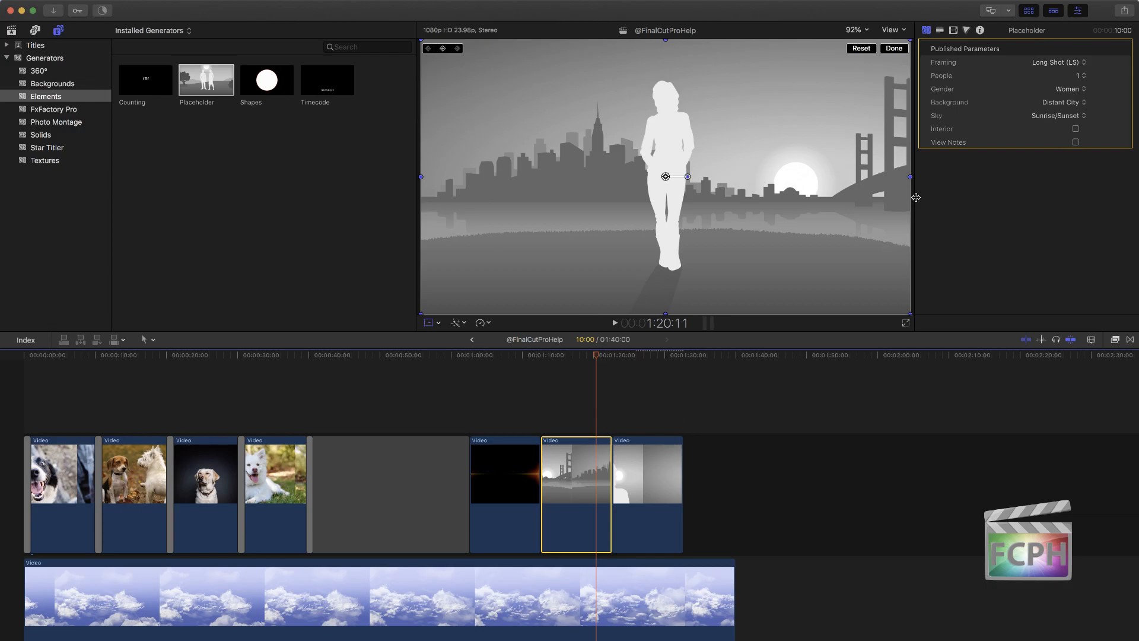
click(1076, 129)
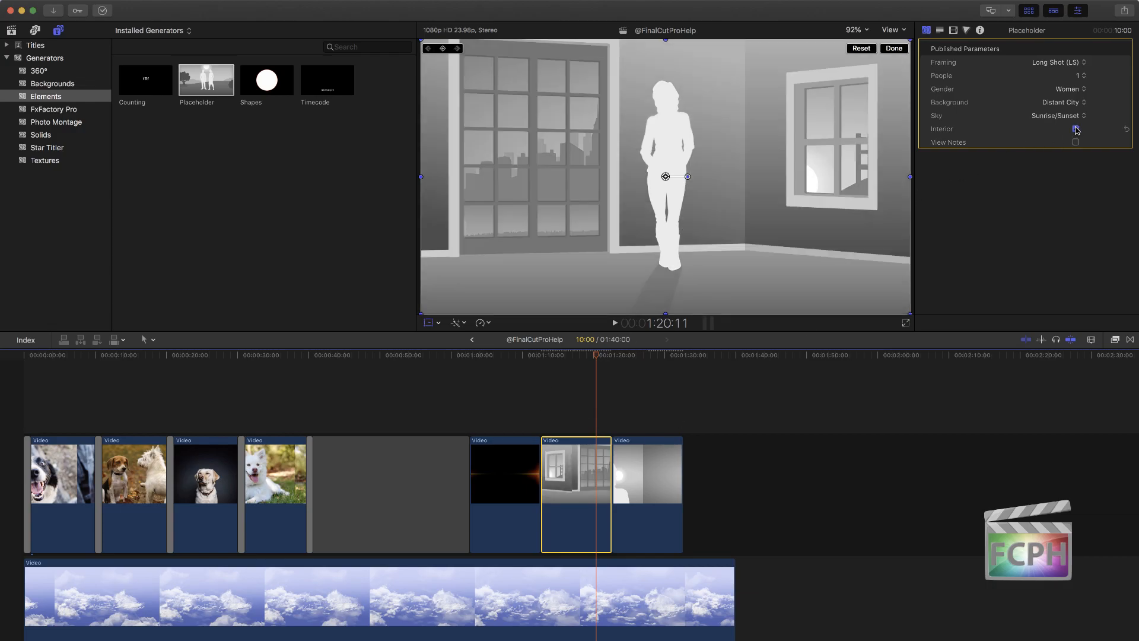
click(1076, 129)
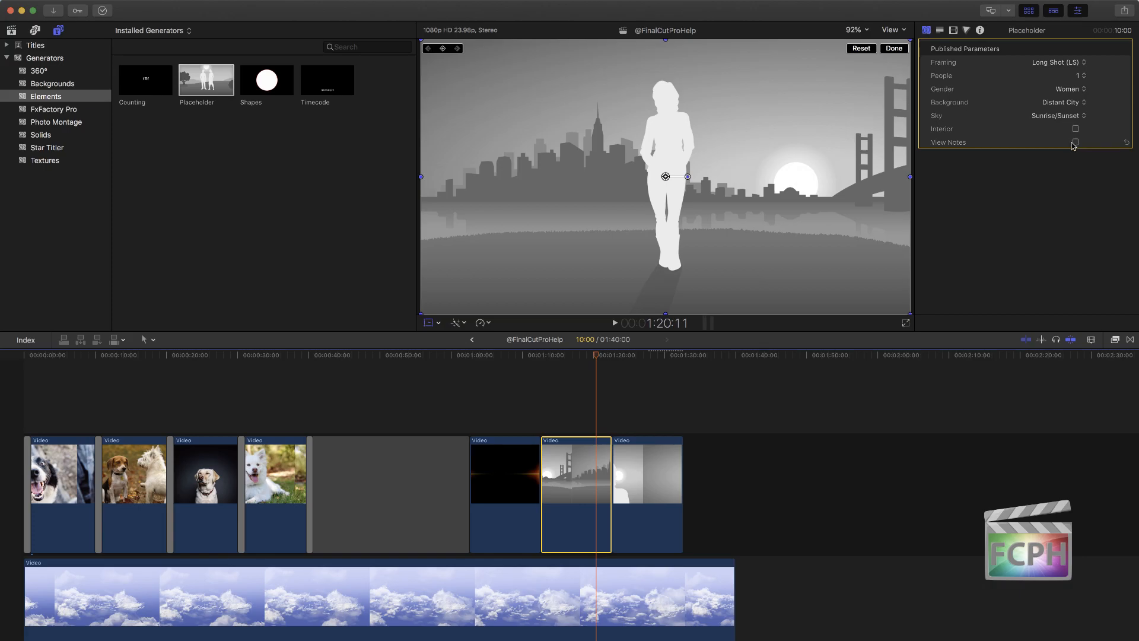
Step: Turn on View Notes for the long-shot Placeholder and replace its note text with "Shot 1"
click(1075, 143)
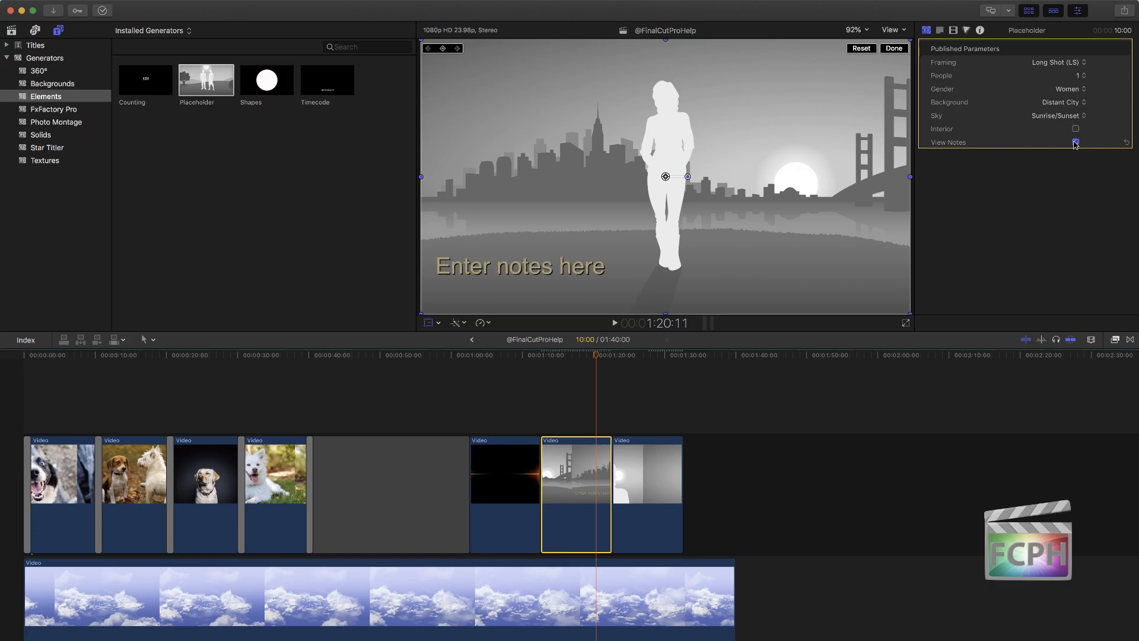
click(941, 31)
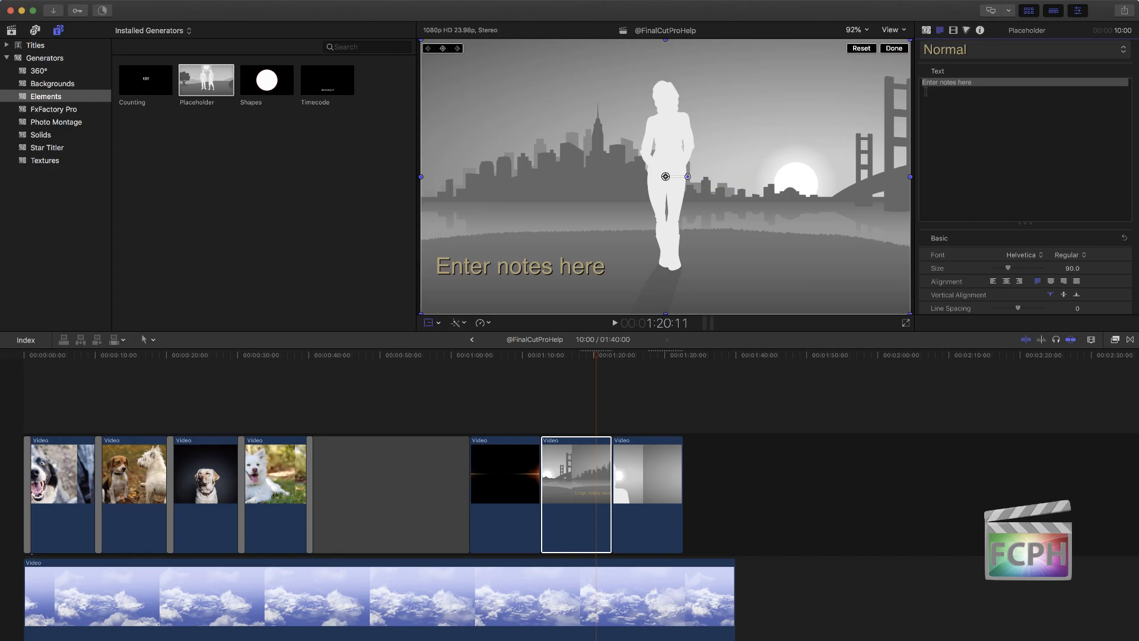
drag(1010, 102, 934, 60)
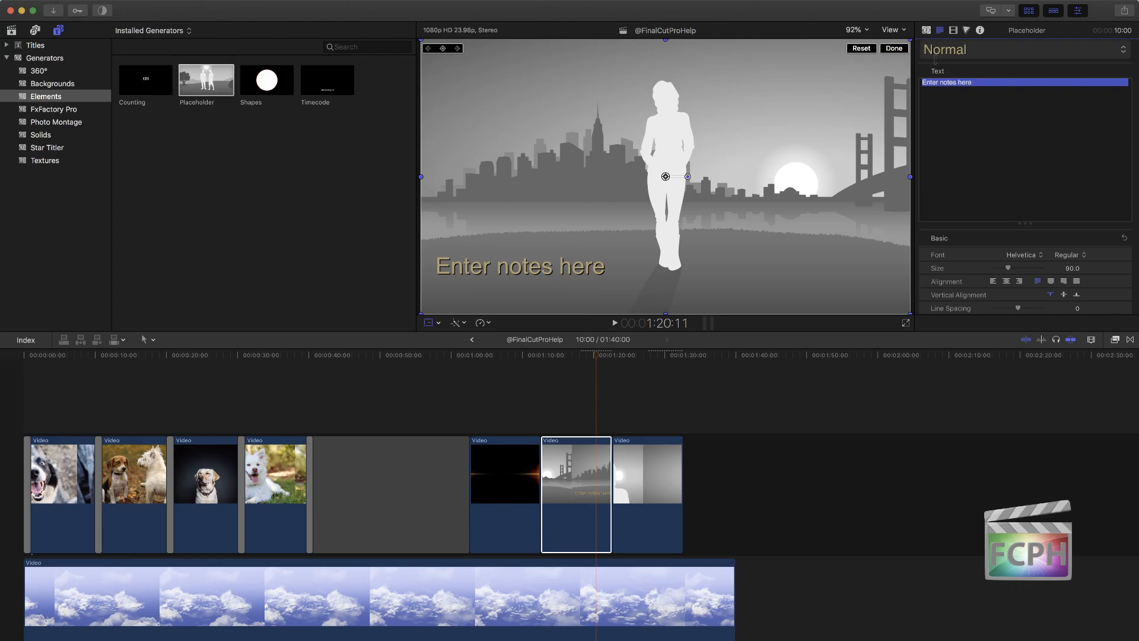
text(Shot 1)
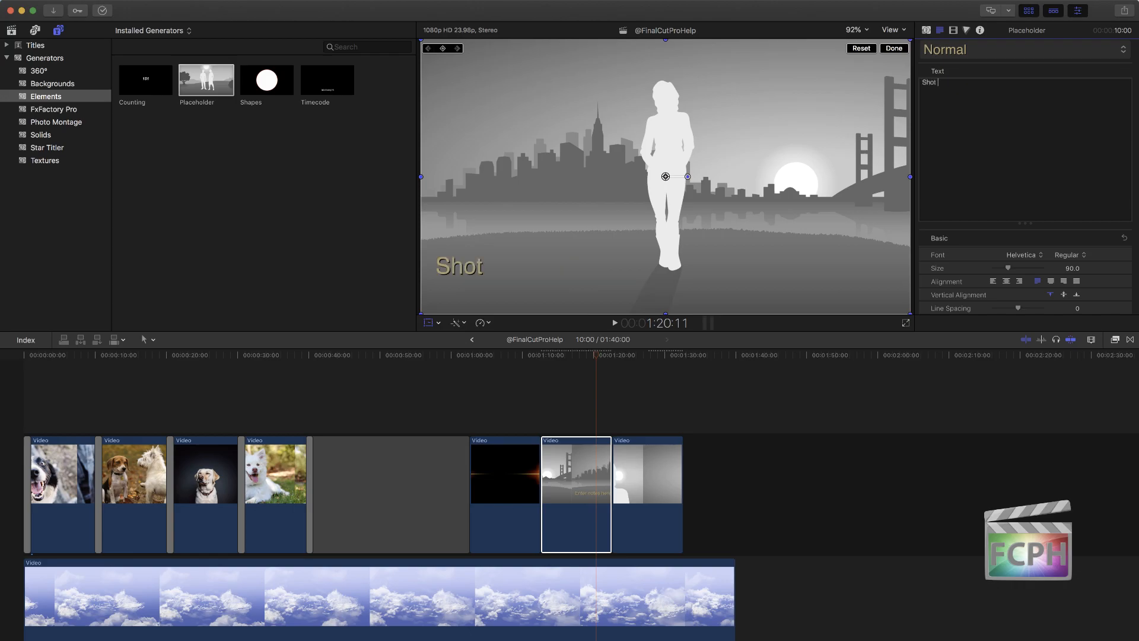
click(581, 355)
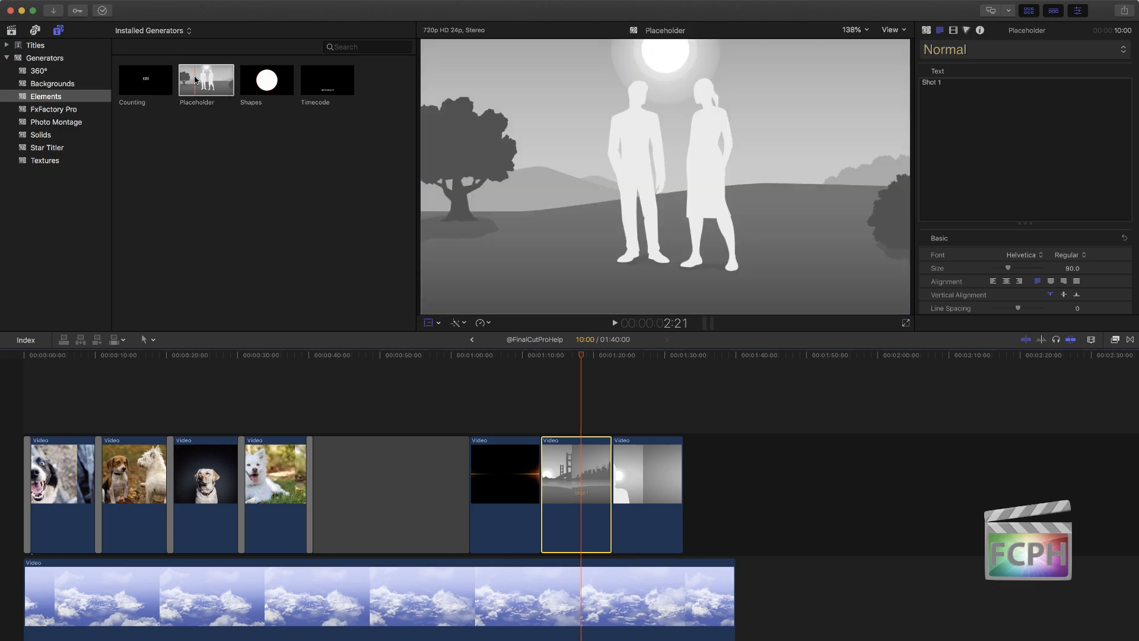
Step: Add a Counting generator directly after the close-up Placeholder and move the playhead over it to 01:35:17
click(138, 79)
drag(139, 79, 686, 485)
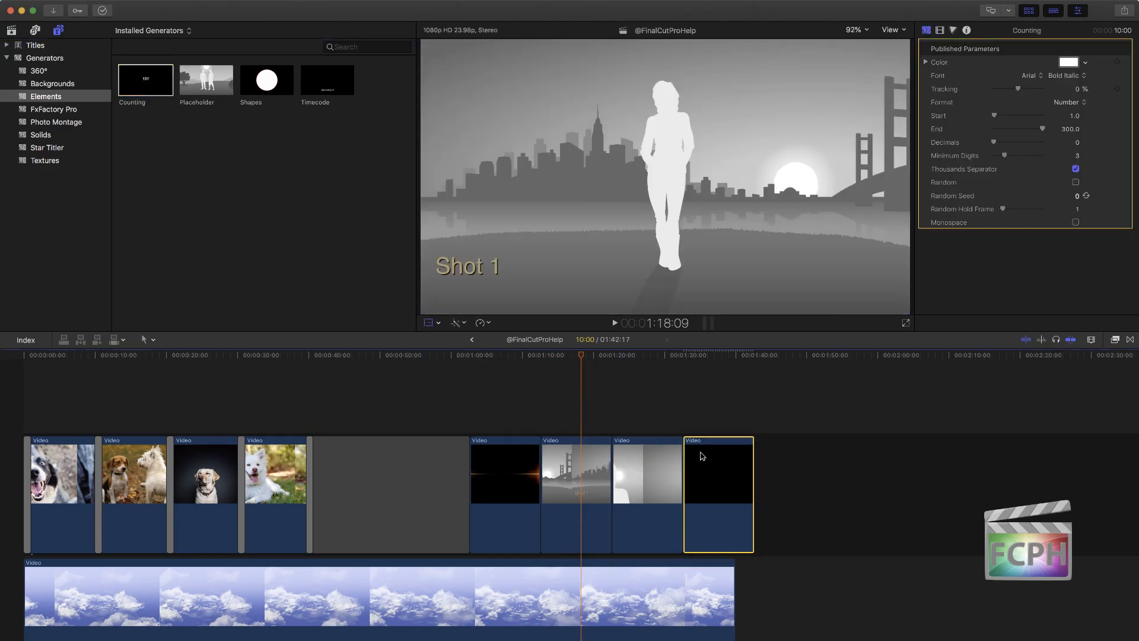
drag(686, 357, 716, 363)
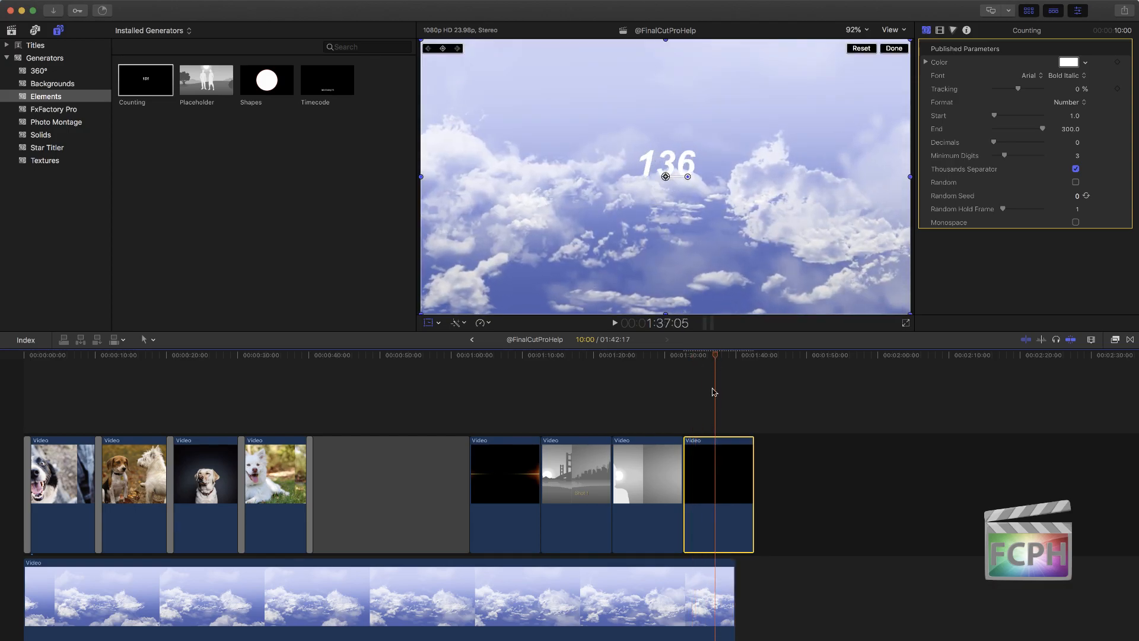
mouse_move(704, 357)
mouse_down()
mouse_move(679, 359)
mouse_move(724, 359)
mouse_move(705, 363)
mouse_up()
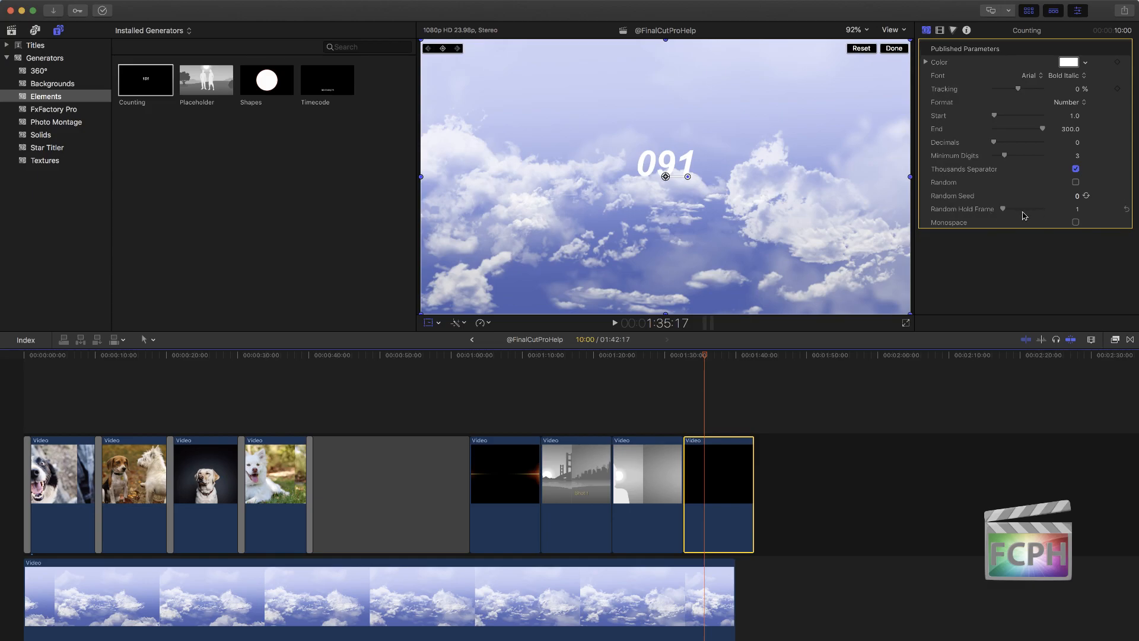
Step: Set the Counting generator's Minimum Digits to 5 and scale its number up to about half the frame width
drag(994, 143, 1018, 160)
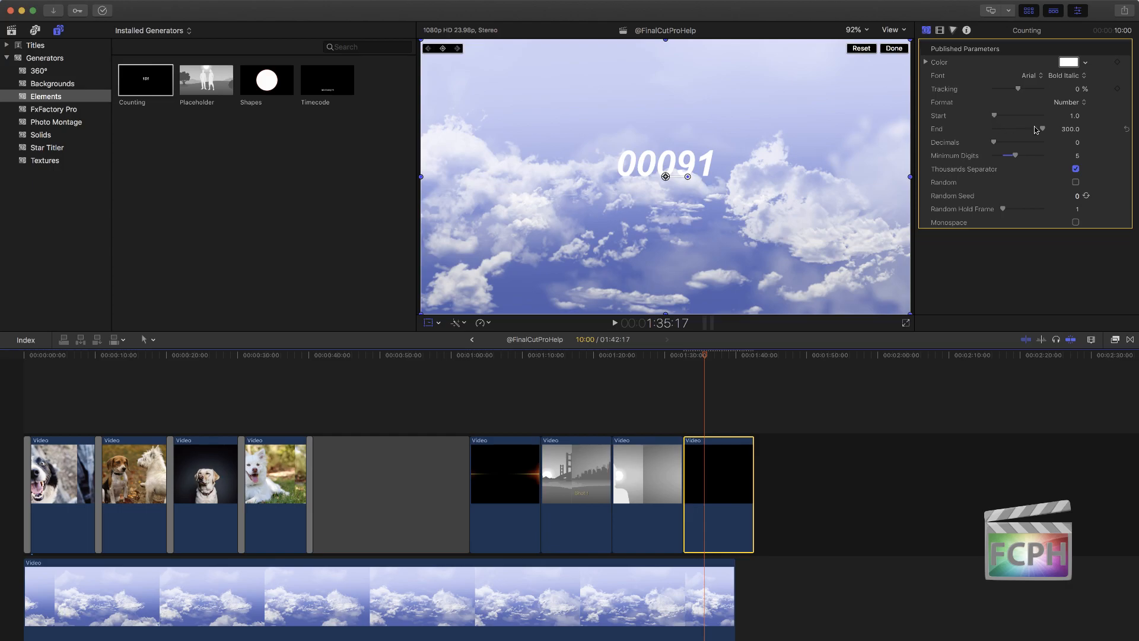
click(939, 30)
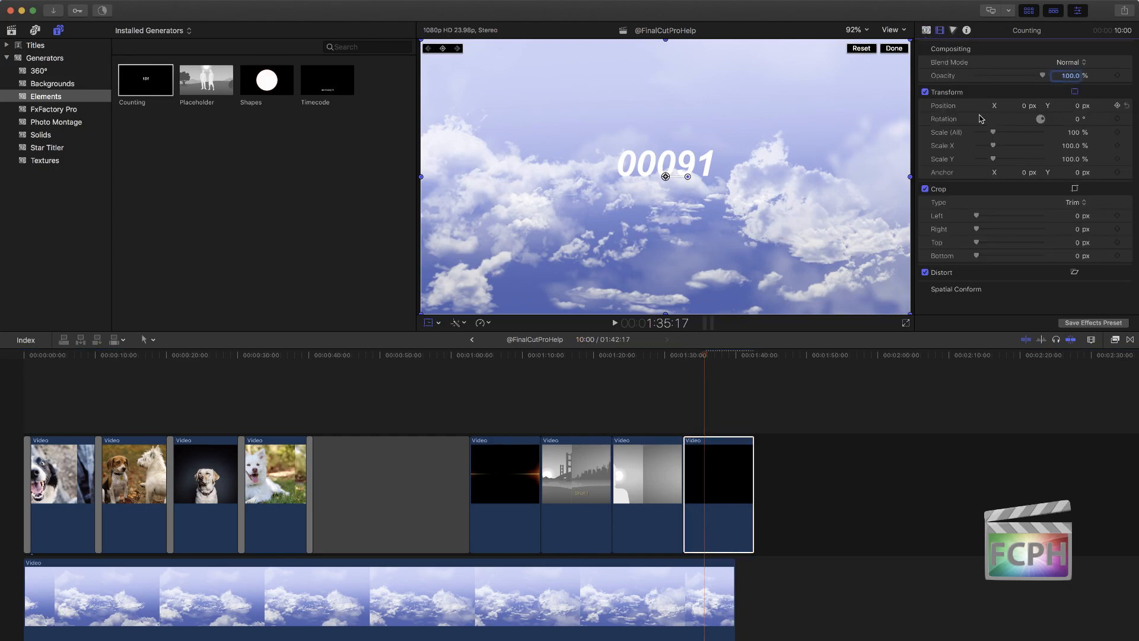
drag(993, 131, 1018, 132)
click(926, 30)
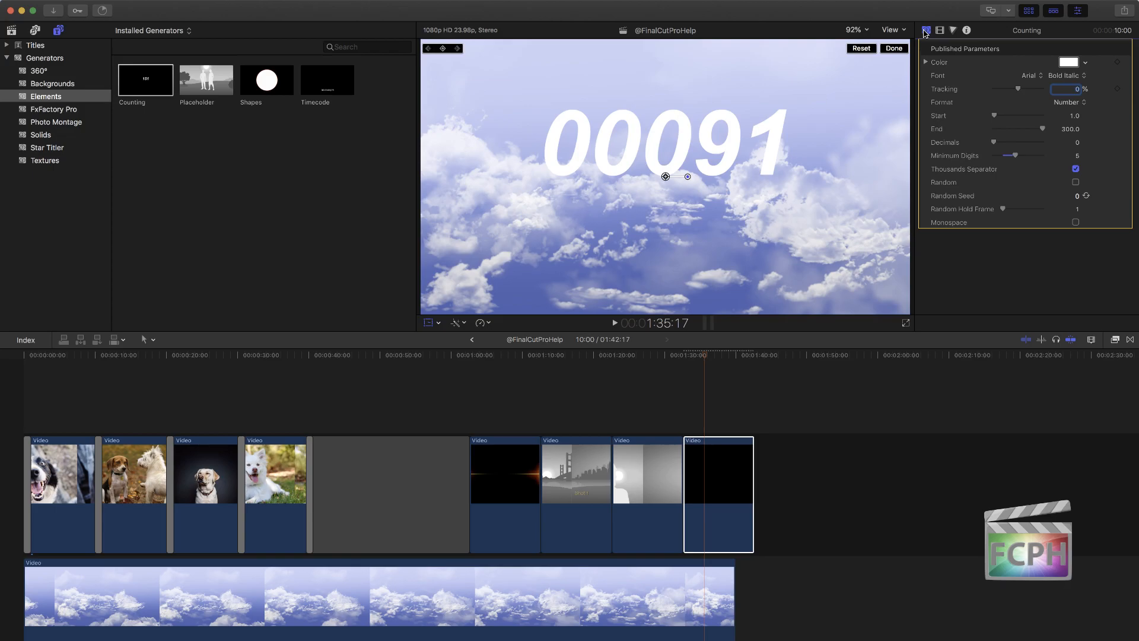
Step: Add a Shapes generator directly after the Counting clip and show it in the viewer at 01:47:11
click(269, 104)
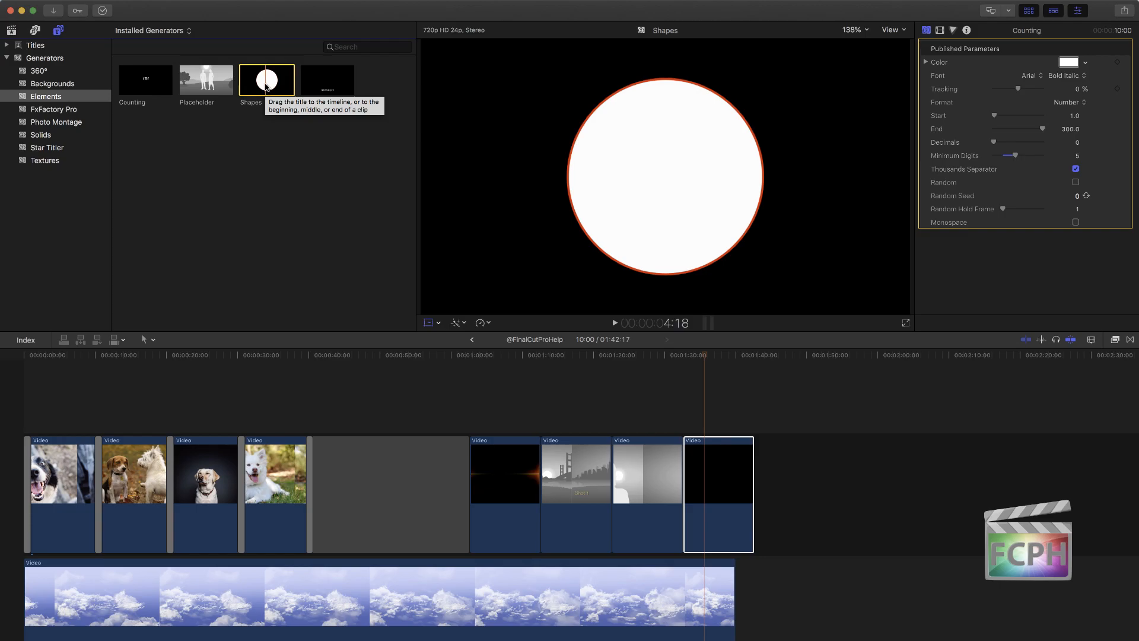
drag(260, 82, 805, 448)
click(789, 354)
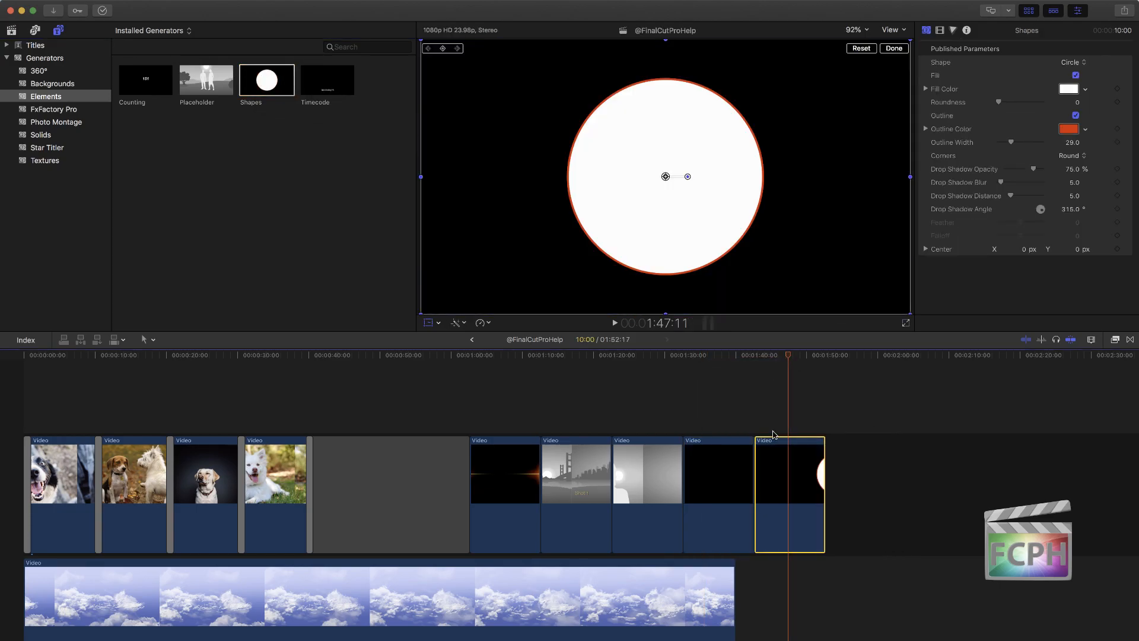
Step: Change the Shapes generator to a 6-sided star with a Roundness of 38.4
click(1069, 62)
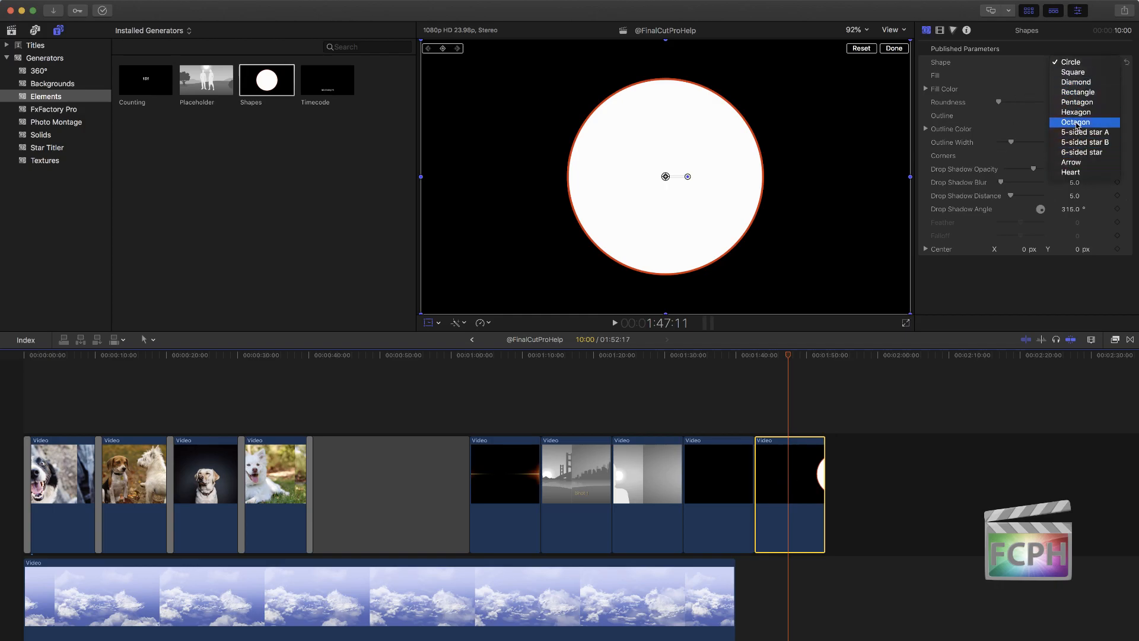
click(1072, 153)
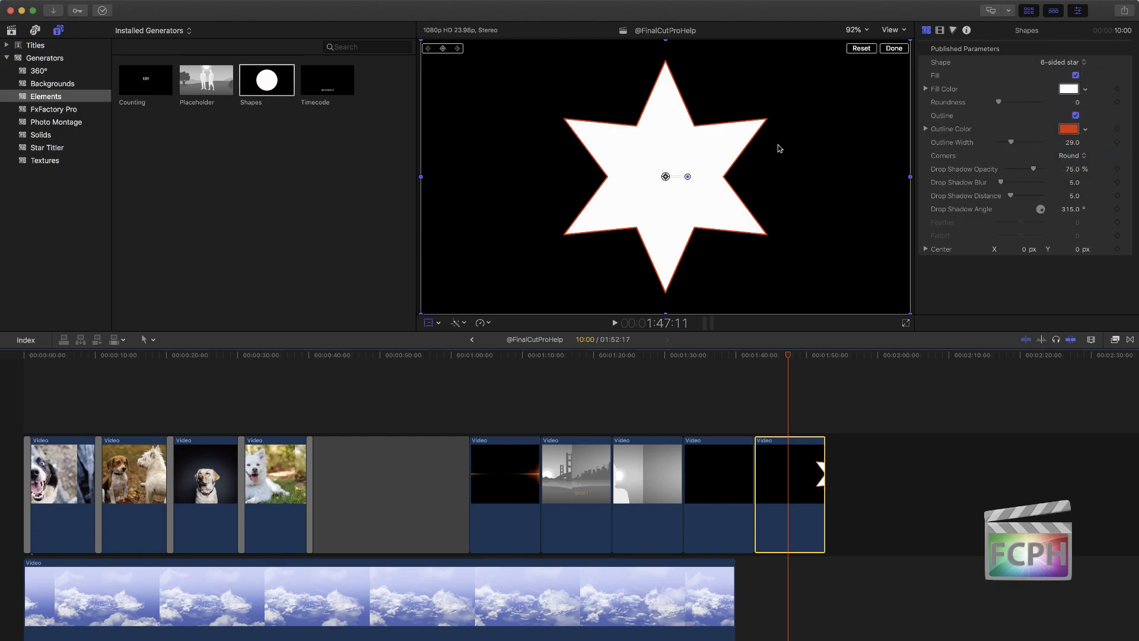
mouse_move(998, 105)
mouse_down()
mouse_move(1024, 104)
mouse_move(987, 112)
mouse_up()
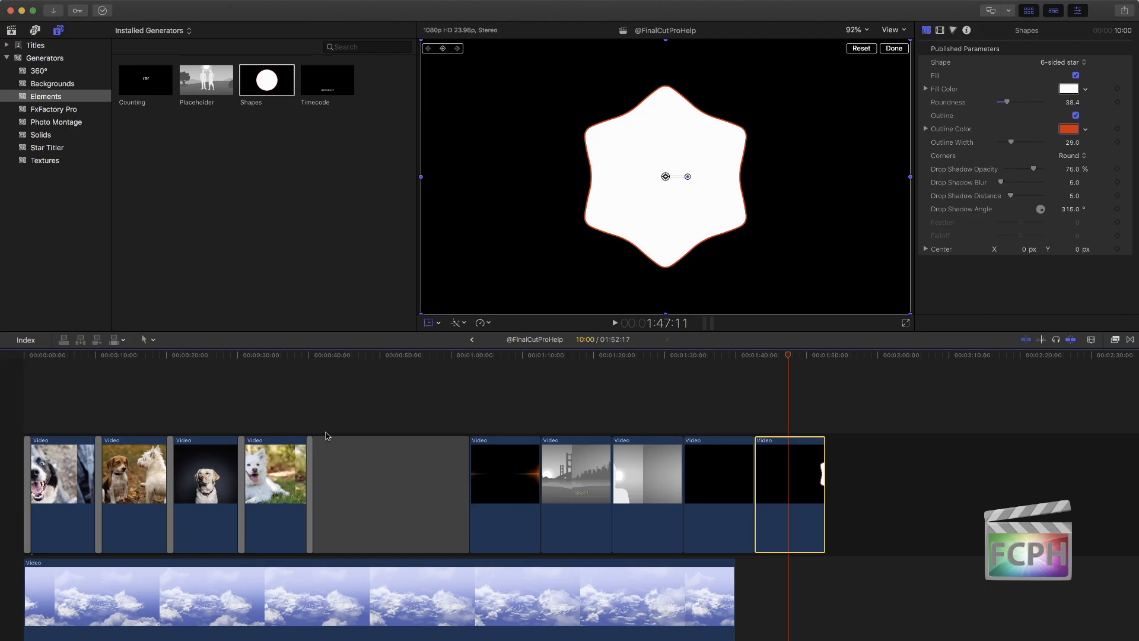
Step: Connect a Timecode generator above the start of the primary storyline, extend it to 2:18:08, and check it at 01:28:13
click(335, 95)
drag(335, 95, 8, 383)
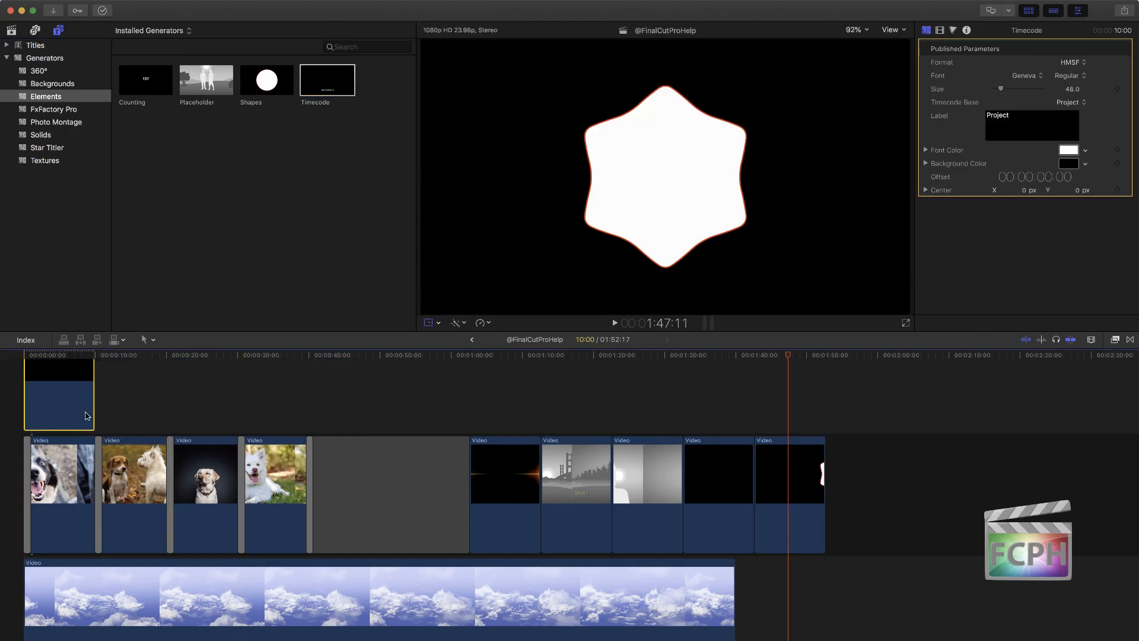
drag(92, 409, 1007, 409)
drag(587, 356, 654, 369)
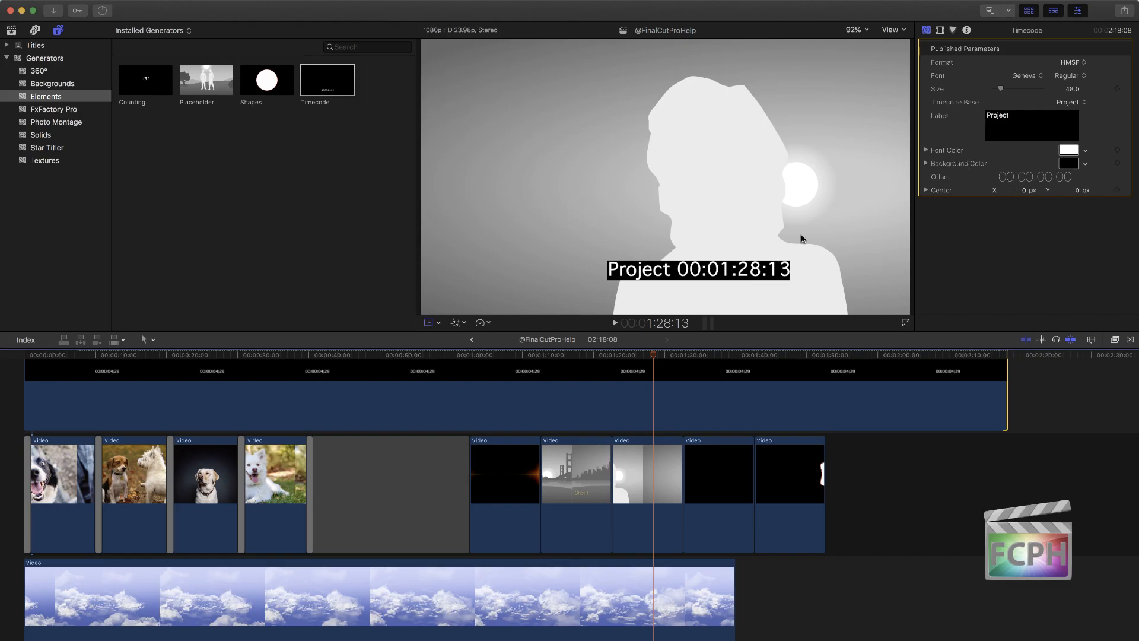
Step: Set the Timecode generator's label to "V0.1" and its format to Frames
click(1055, 120)
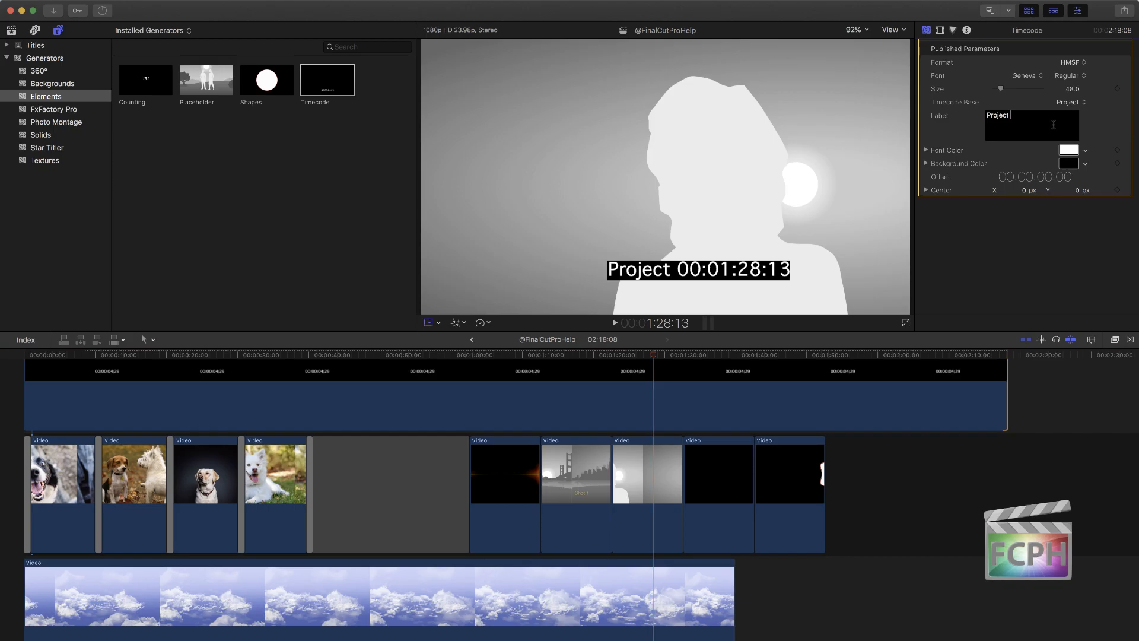
double_click(1030, 113)
text(V0)
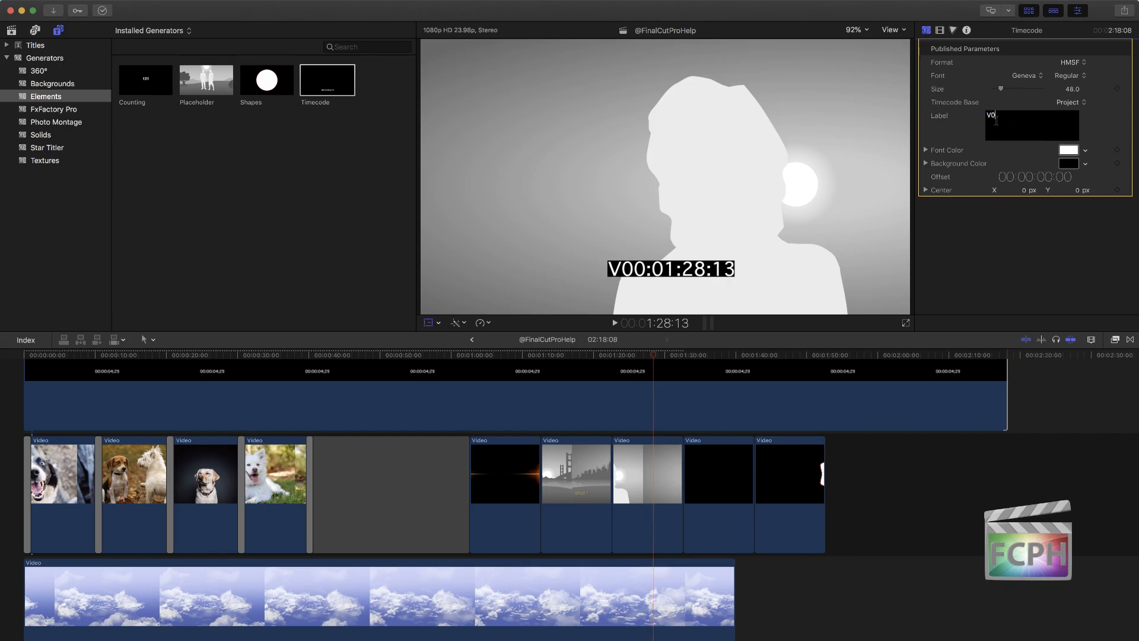
text(.1)
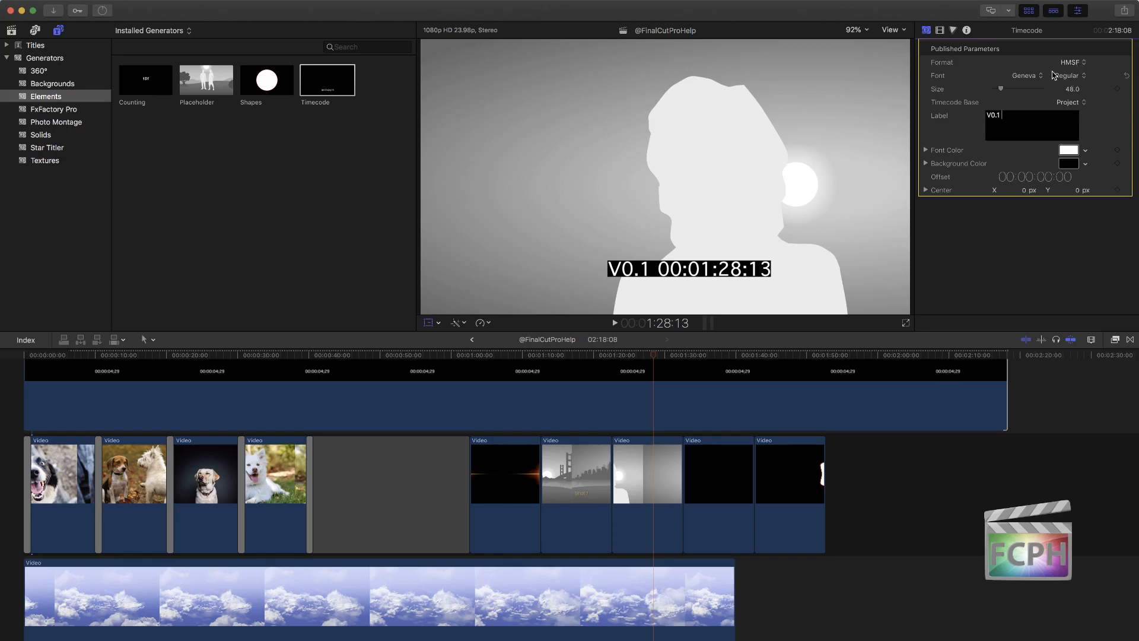
click(1075, 62)
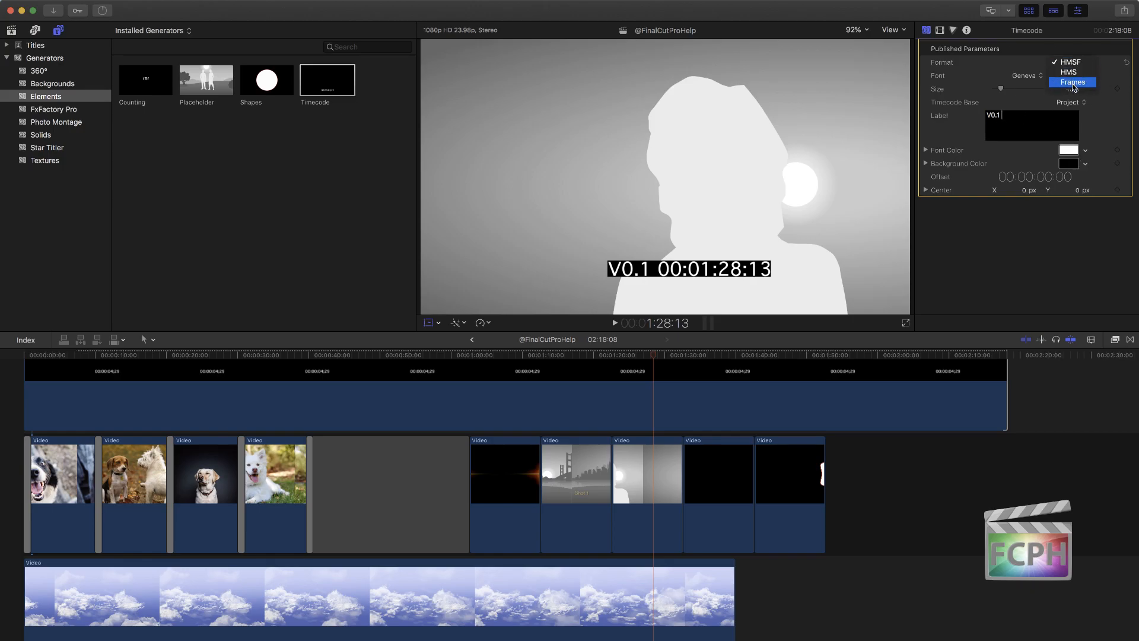
click(1075, 83)
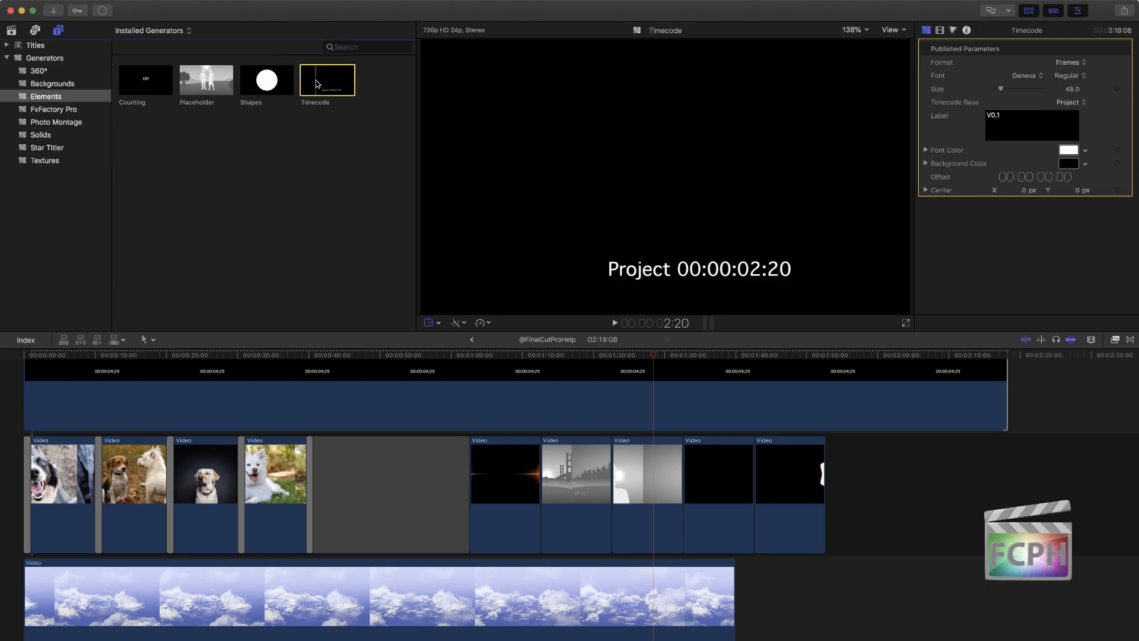
Step: Add the Whites generator from the Solids category directly after the Shapes clip and show it at 01:56:07
click(49, 95)
click(49, 84)
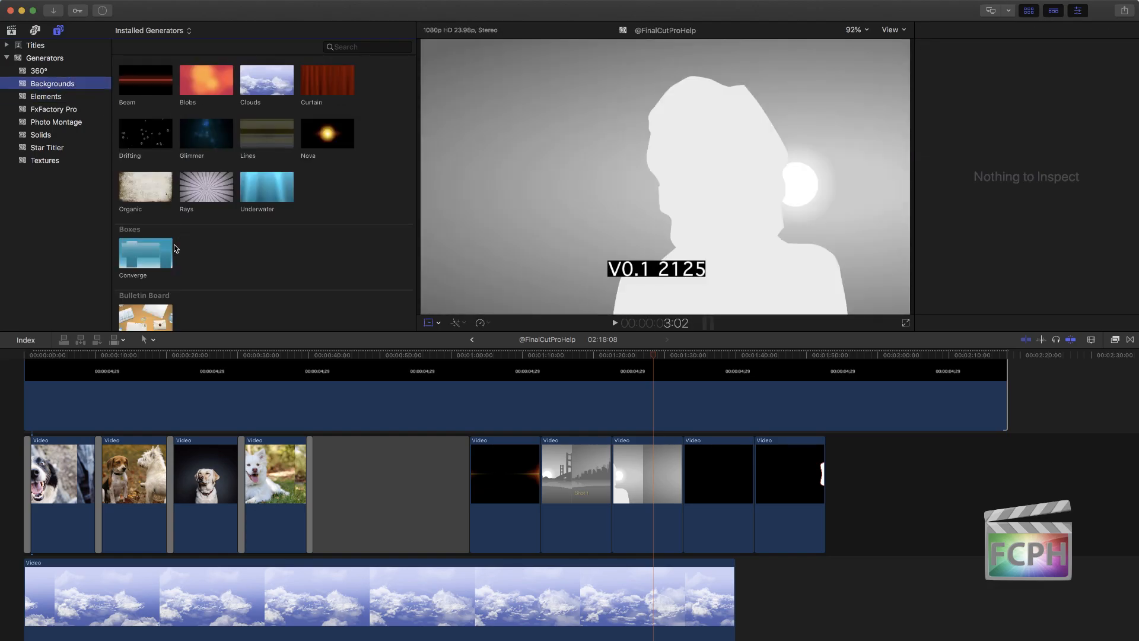
click(57, 96)
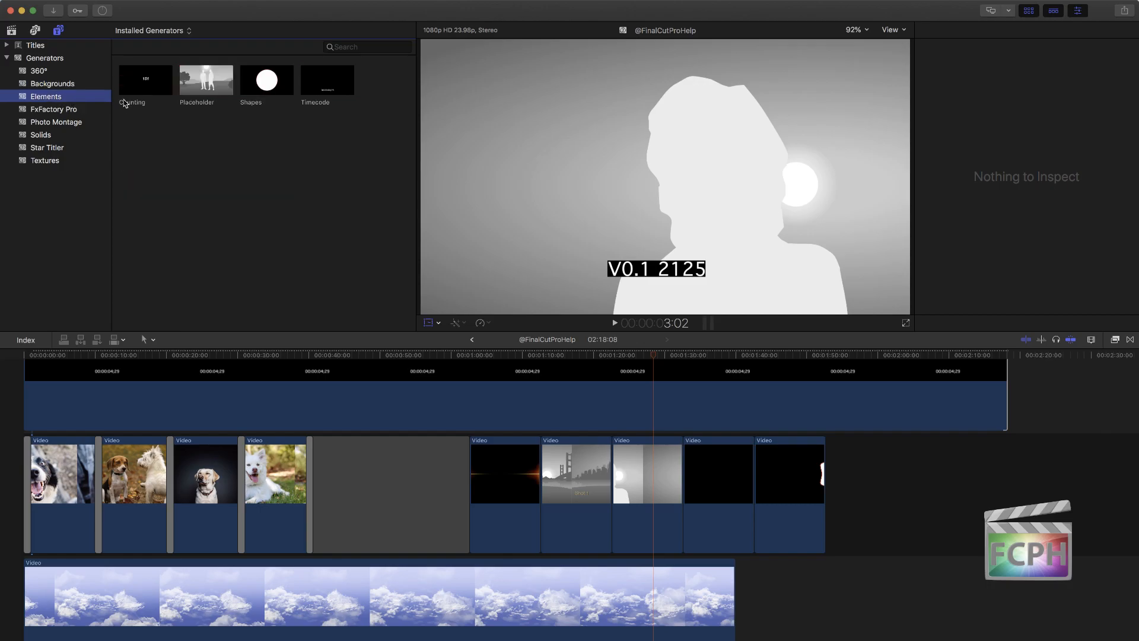
click(60, 135)
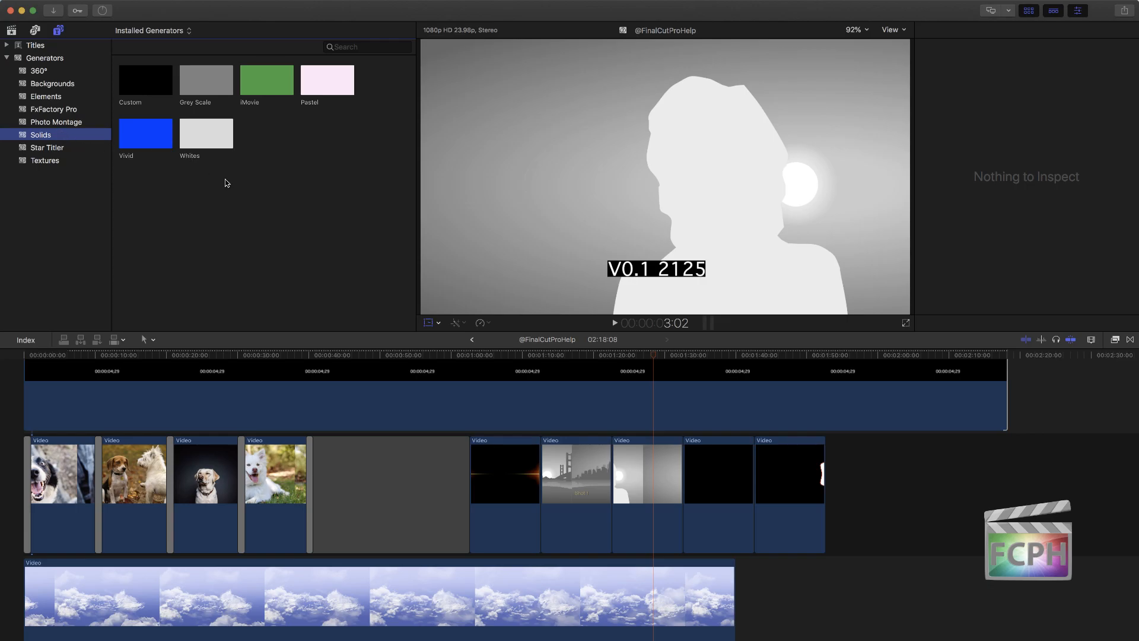
click(210, 135)
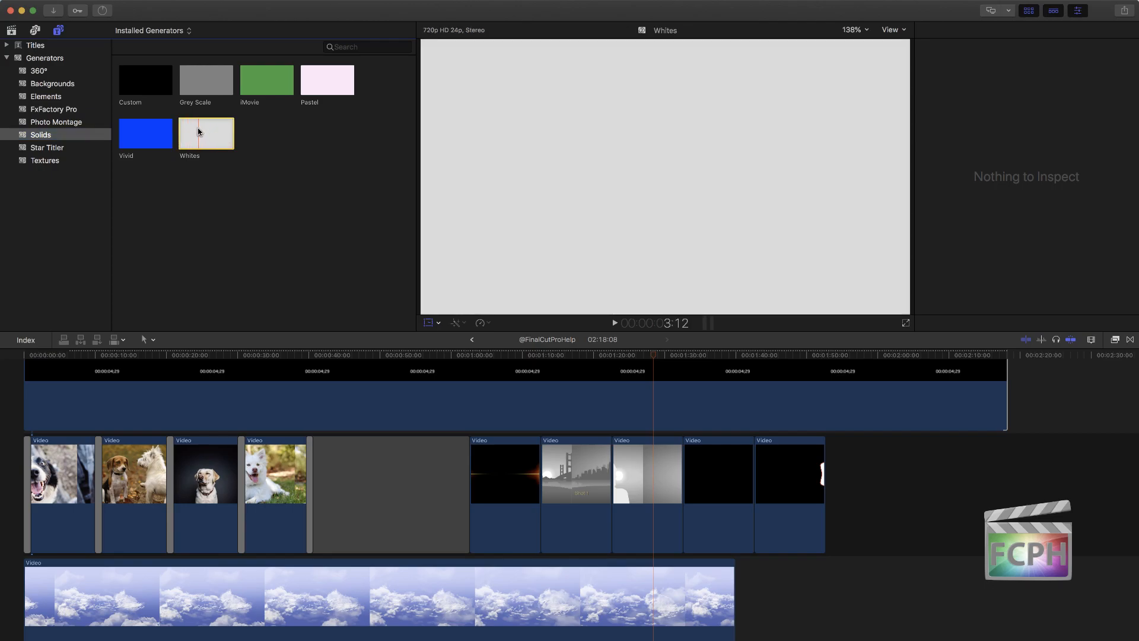
drag(190, 134, 987, 485)
click(853, 356)
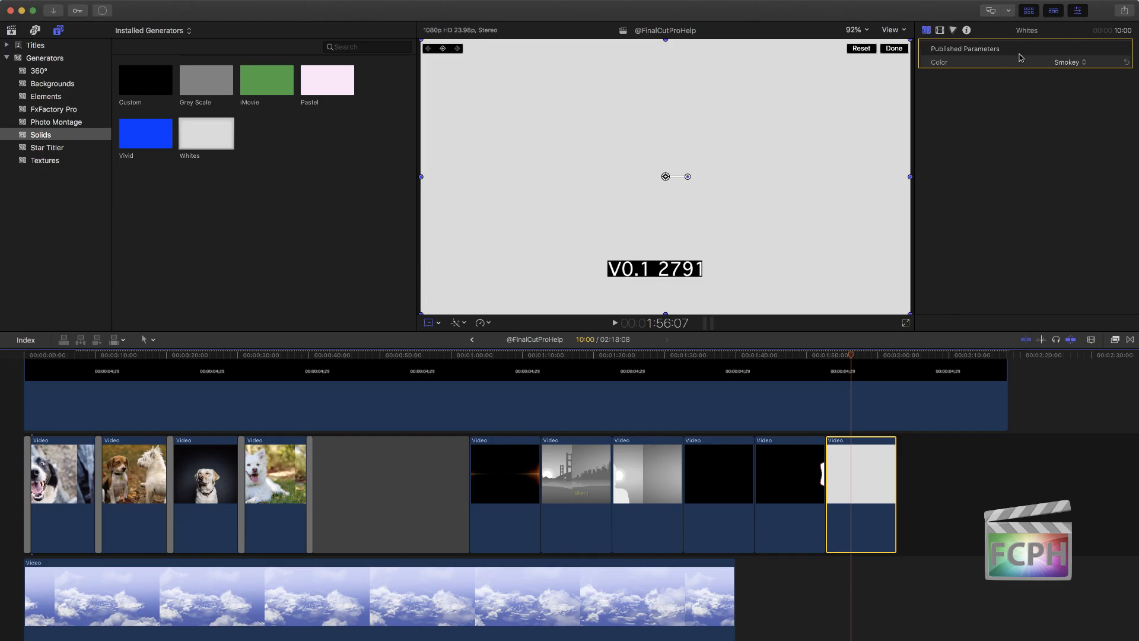
Step: Try Bright White as the Whites generator's color and change it to Antique White
click(1079, 64)
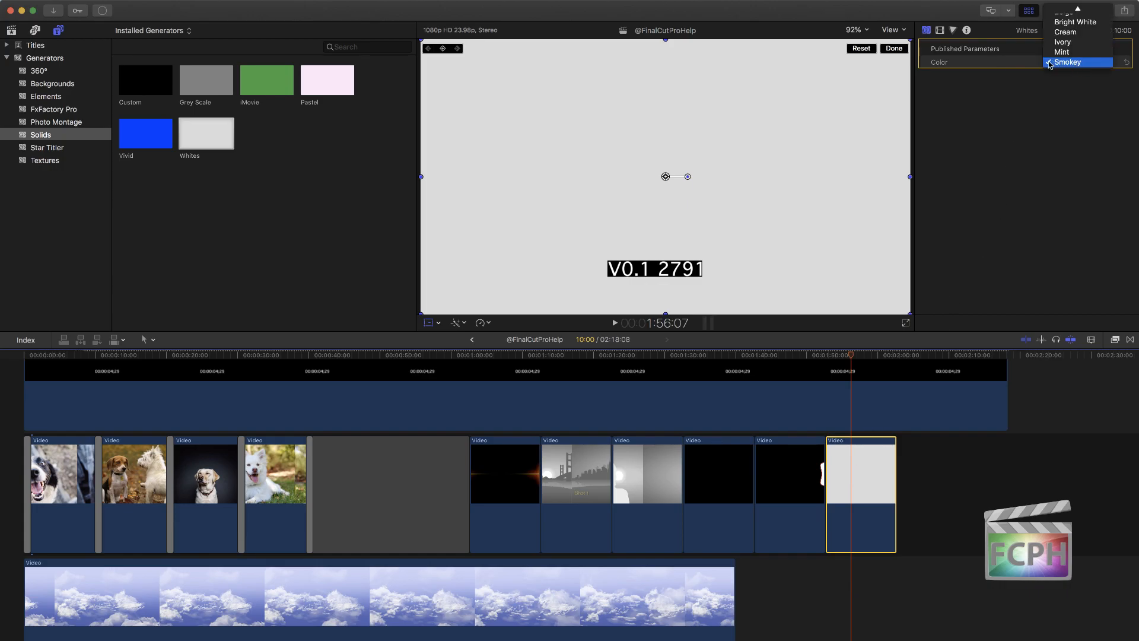
scroll(1079, 66, up, 1)
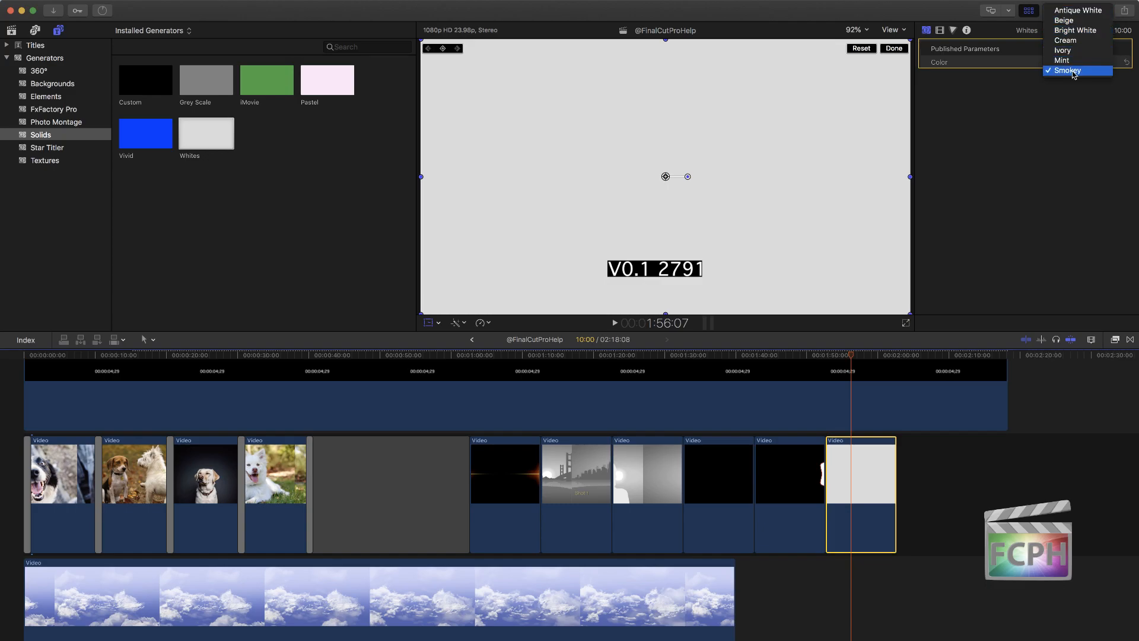
click(1075, 30)
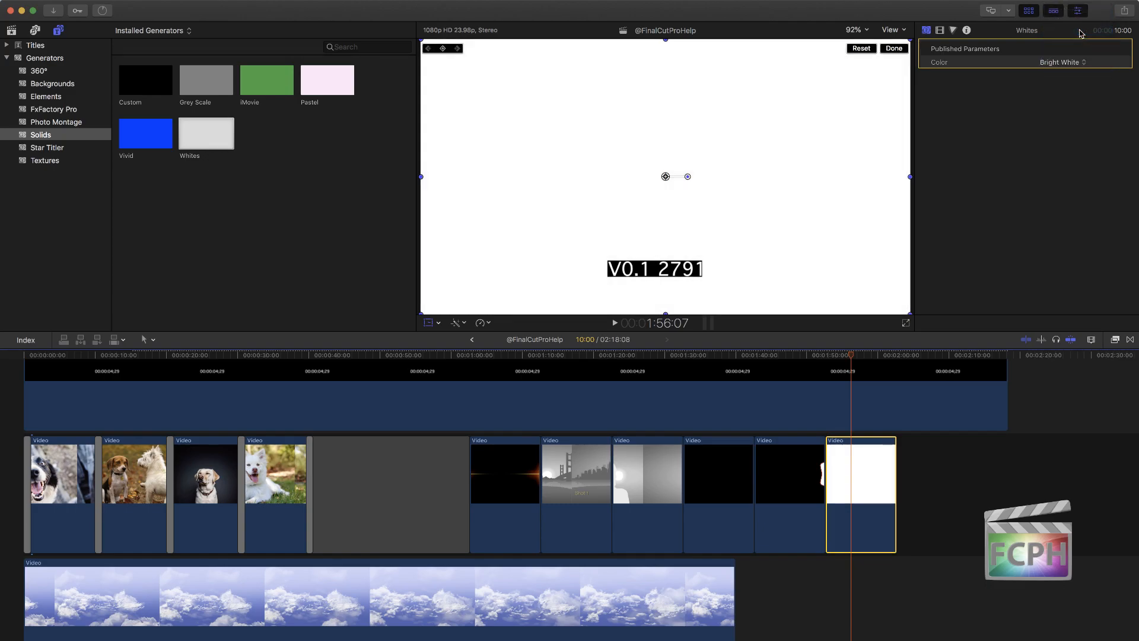
click(1062, 62)
click(1066, 42)
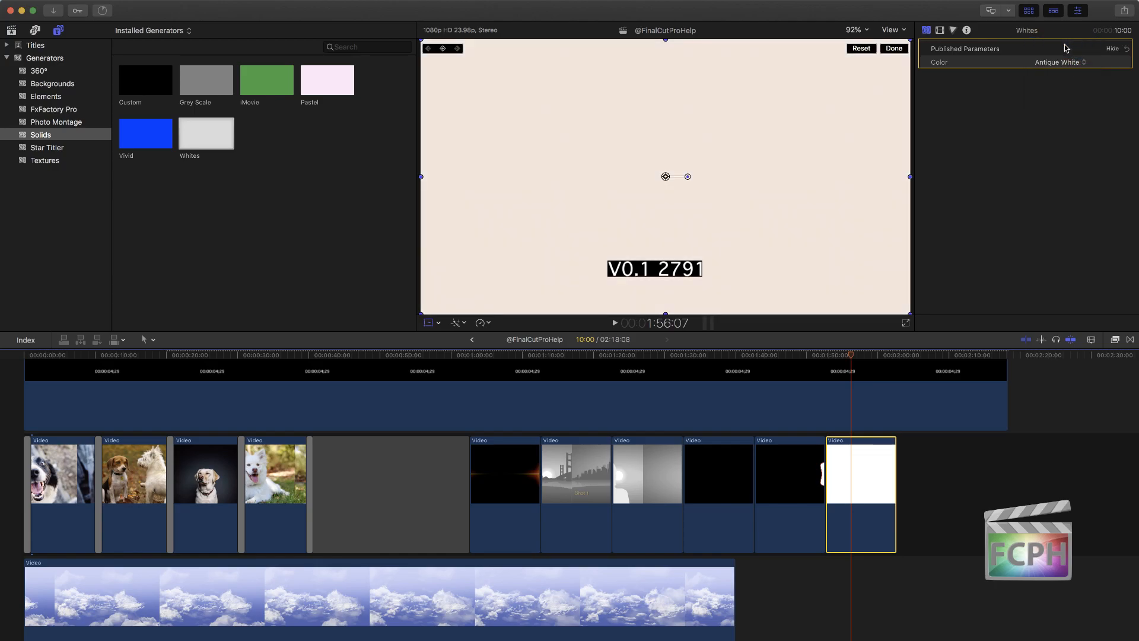
Step: Set the Whites generator's color to Beige
click(1060, 62)
click(1062, 72)
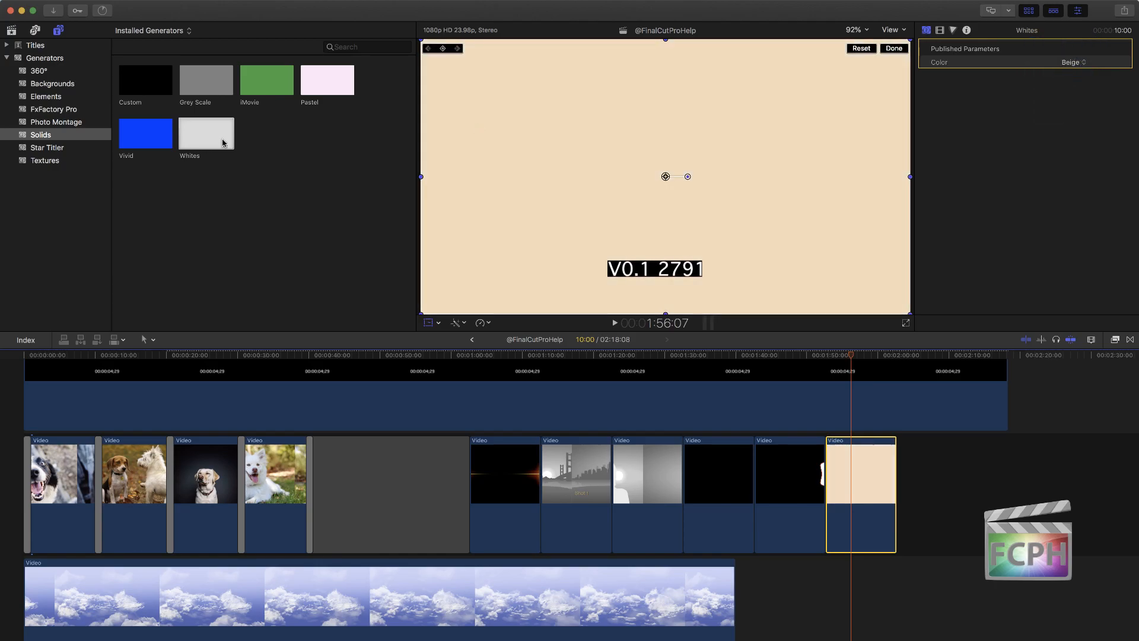
Step: Add the Vivid generator from the Solids category directly after the Whites clip and show it at 2:07:22
click(133, 139)
drag(173, 141, 949, 493)
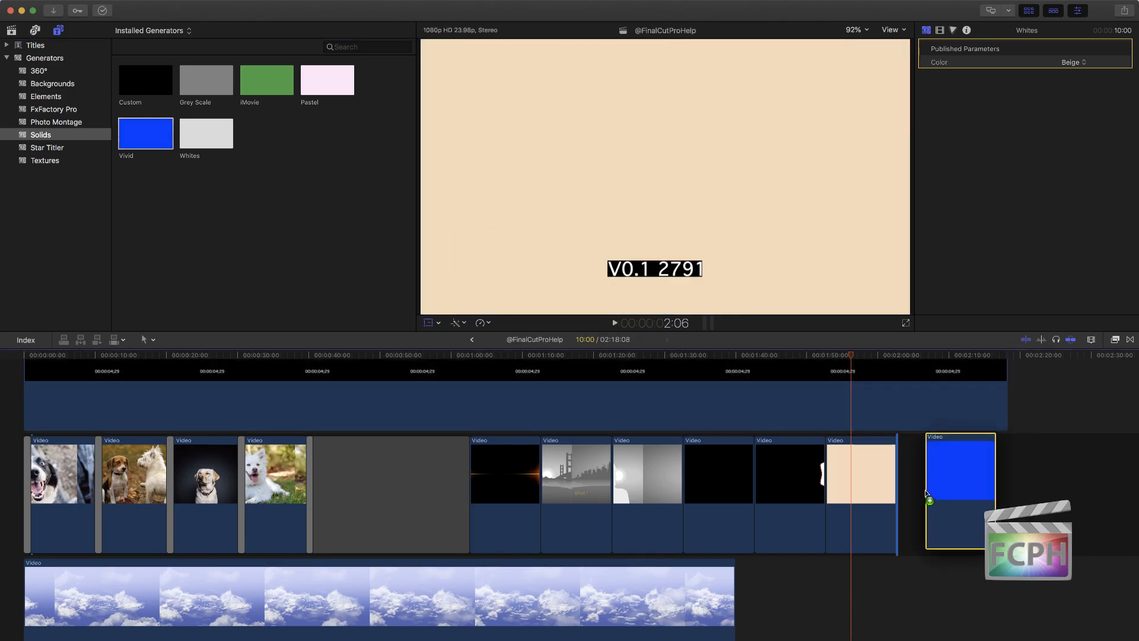
click(933, 355)
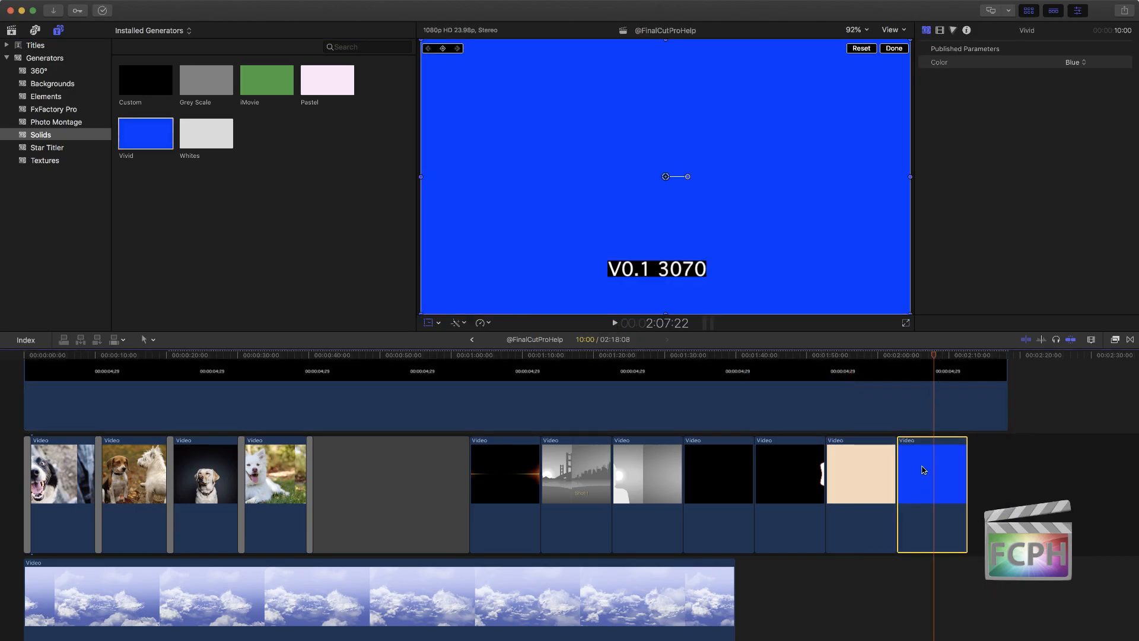
Step: Try Purple and Red as the Vivid generator's color and change it to Aqua
click(1083, 62)
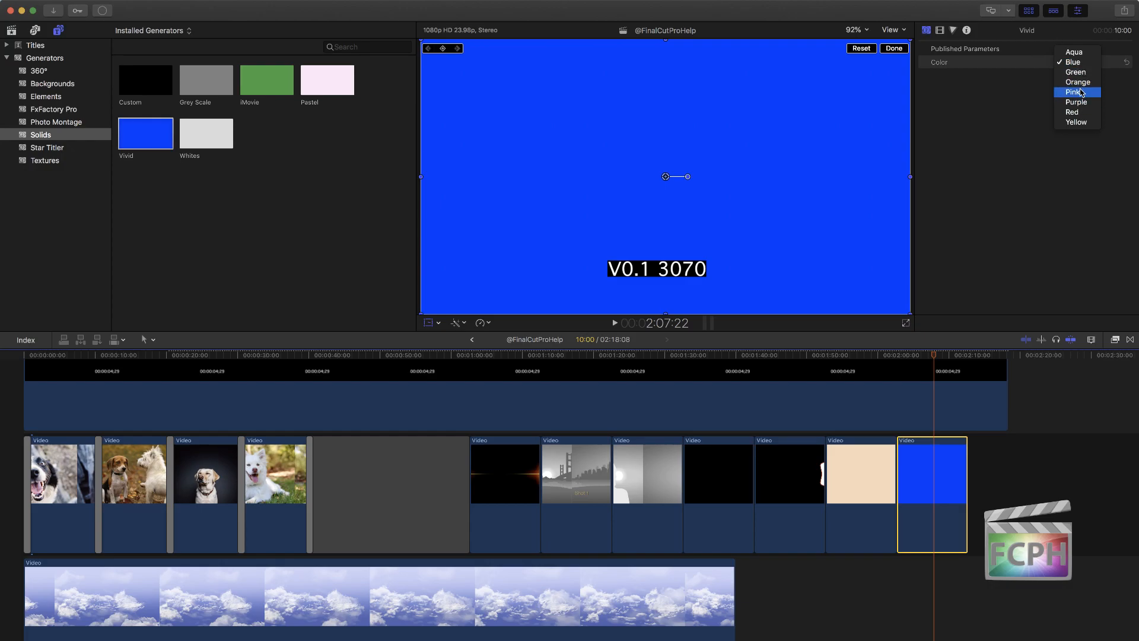
click(1077, 102)
click(1072, 63)
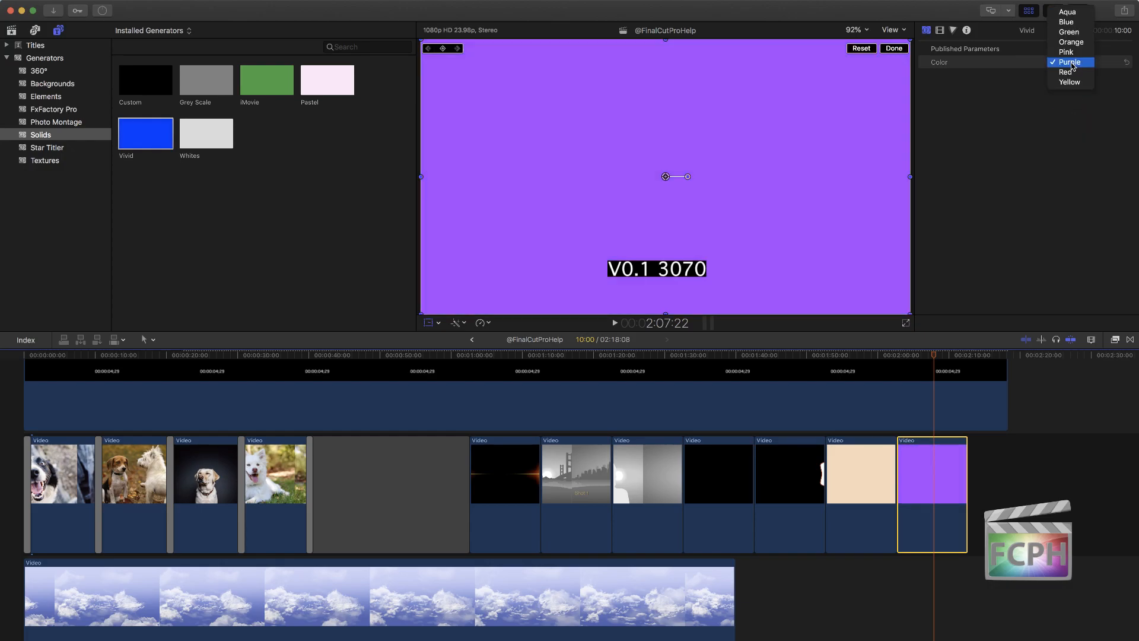
click(1071, 72)
click(1072, 59)
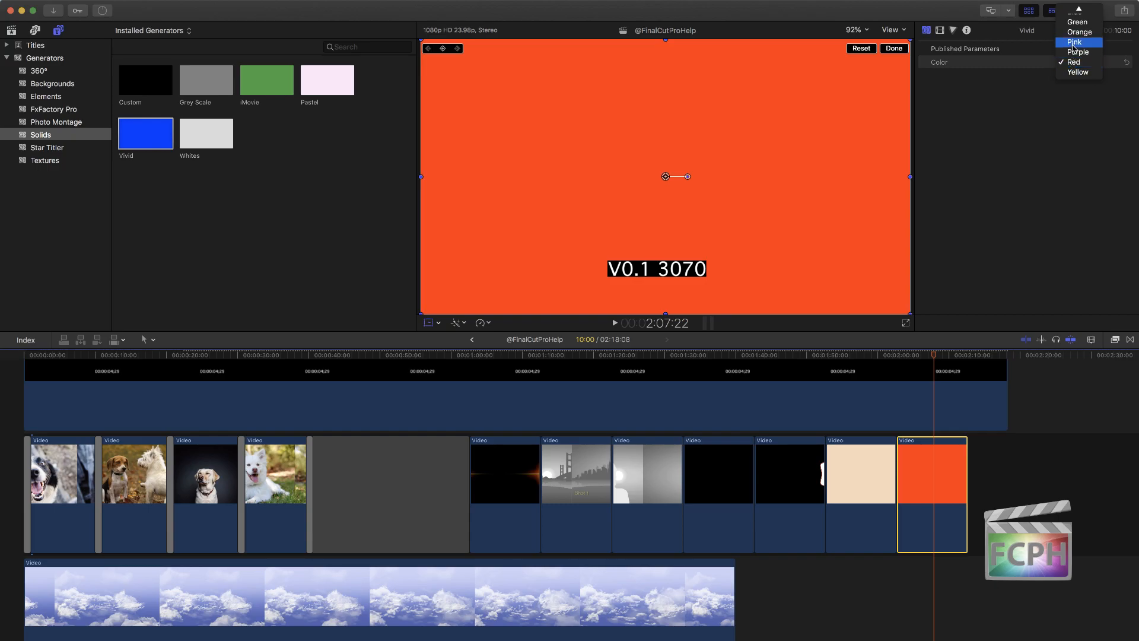
click(1077, 12)
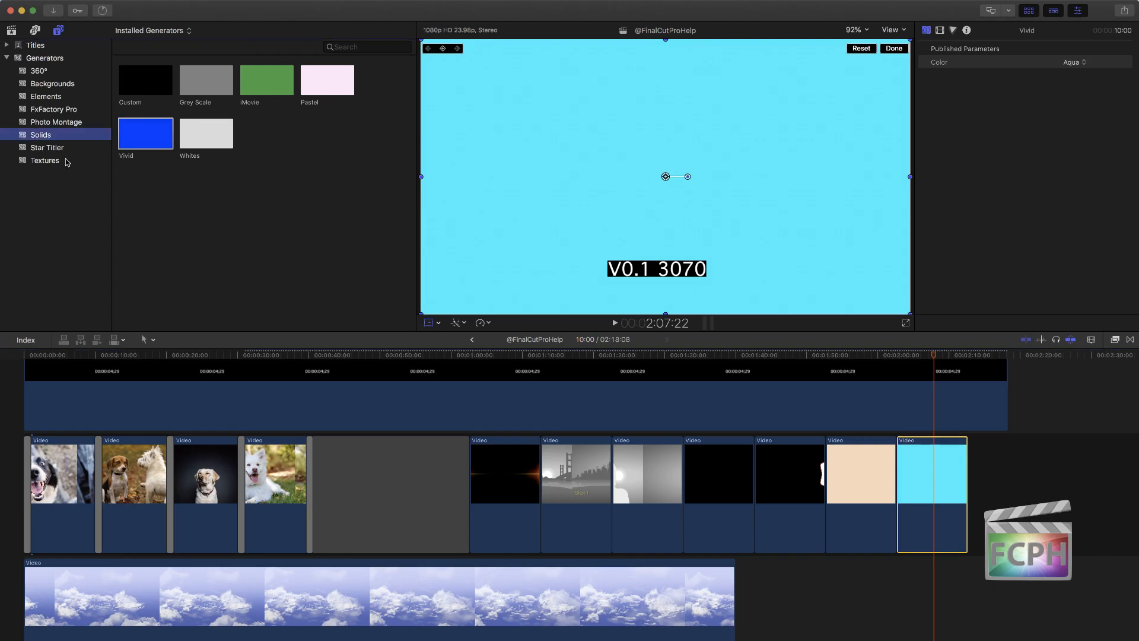
Step: Add the Metal generator from the Textures category directly after the Vivid clip and show it at 2:16:22
click(67, 162)
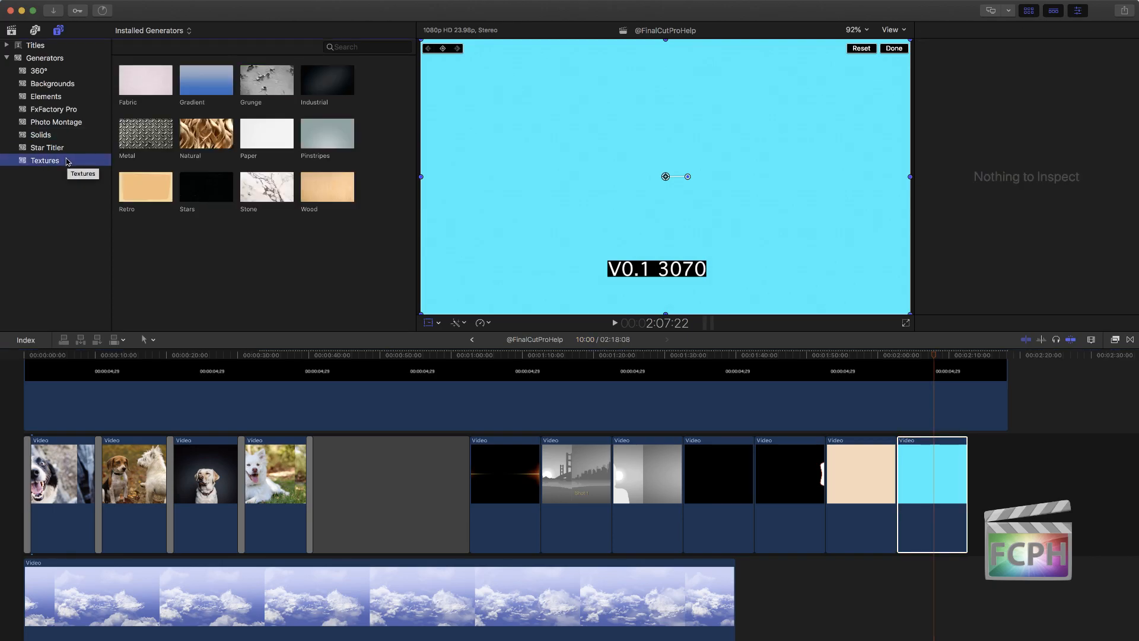
click(149, 139)
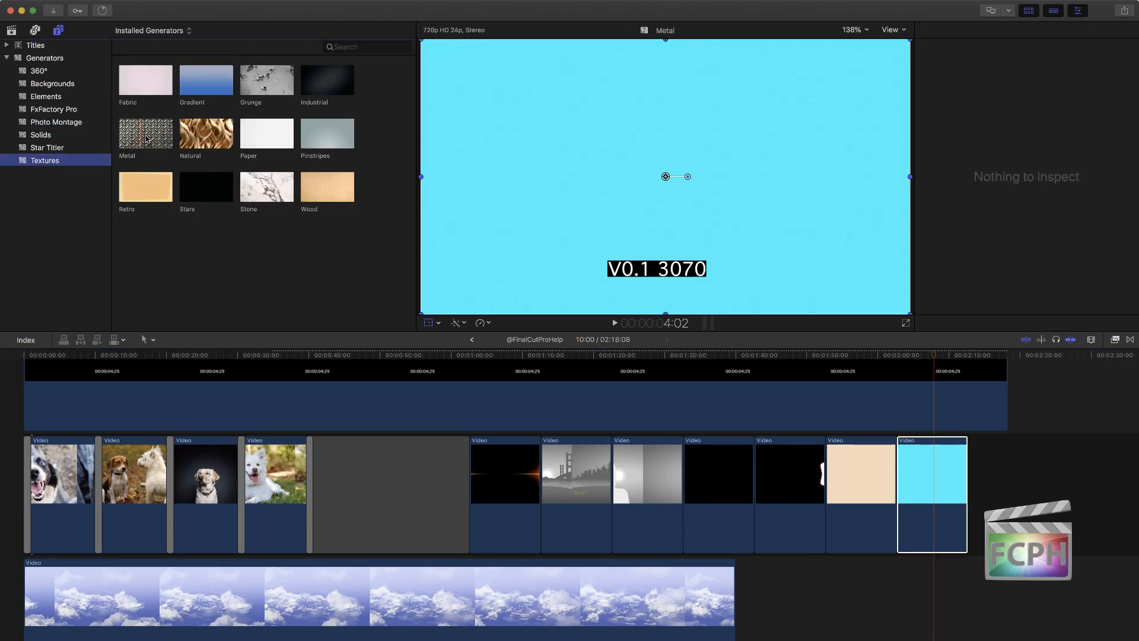
drag(148, 139, 995, 488)
click(995, 488)
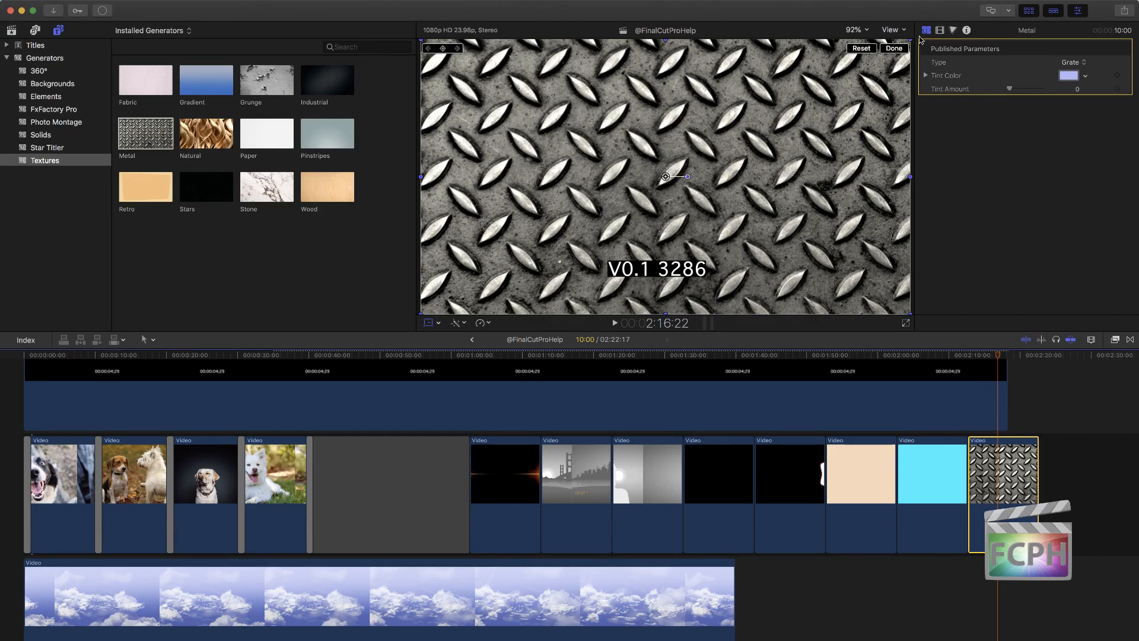
Step: Try the Copper, Pocked Squares and Frosted Chevrons types on the Metal generator and change it to Slats
click(1073, 63)
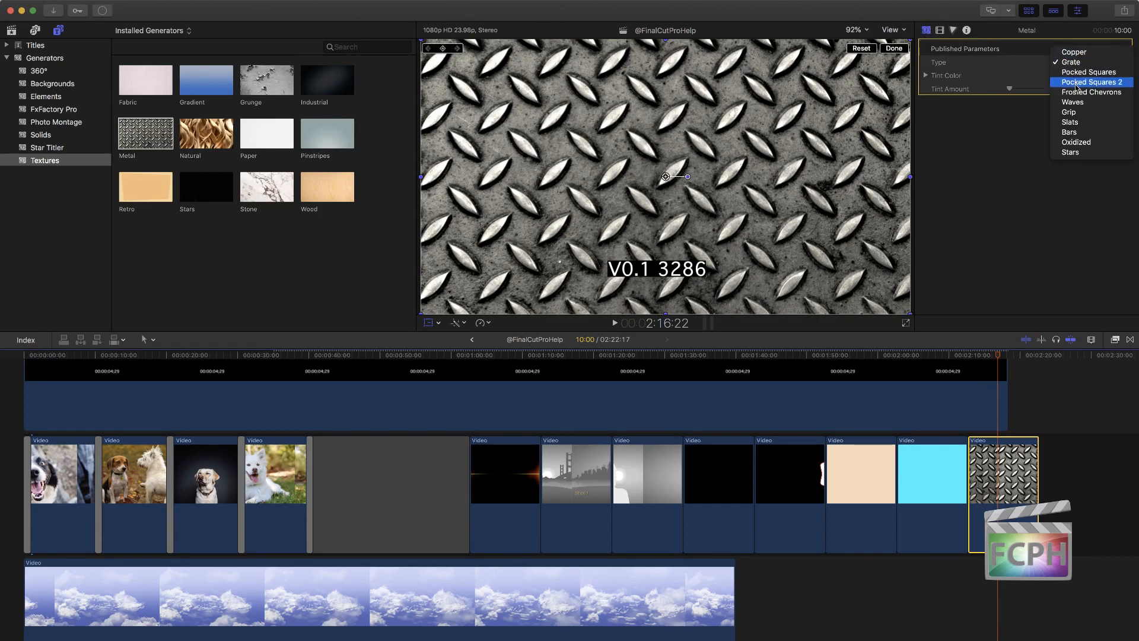
click(1075, 52)
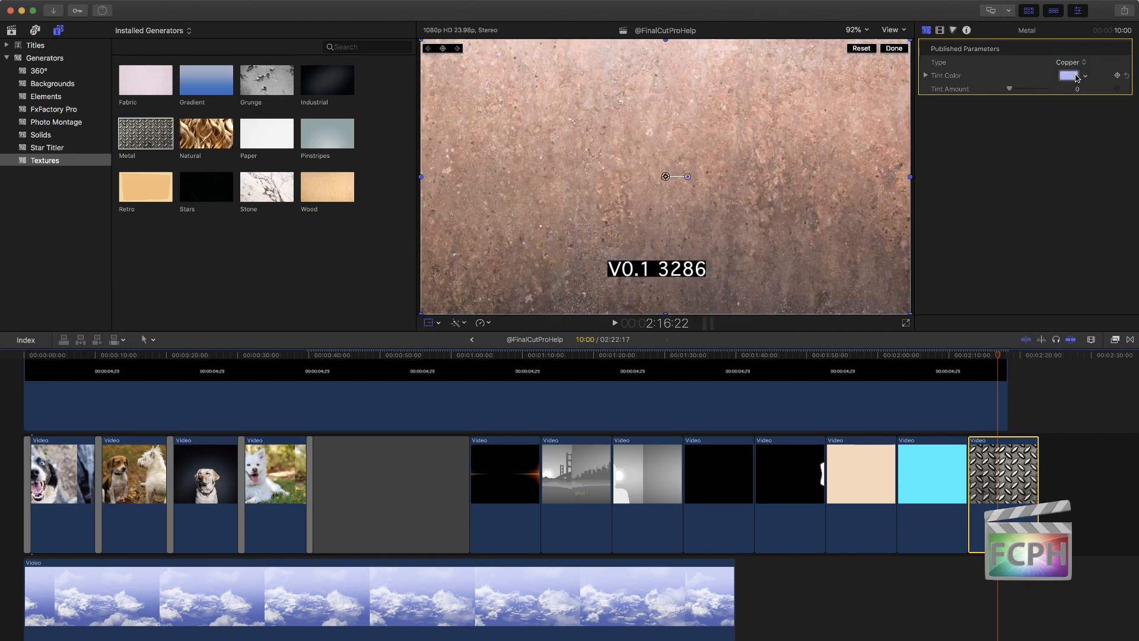
click(1075, 61)
click(1068, 82)
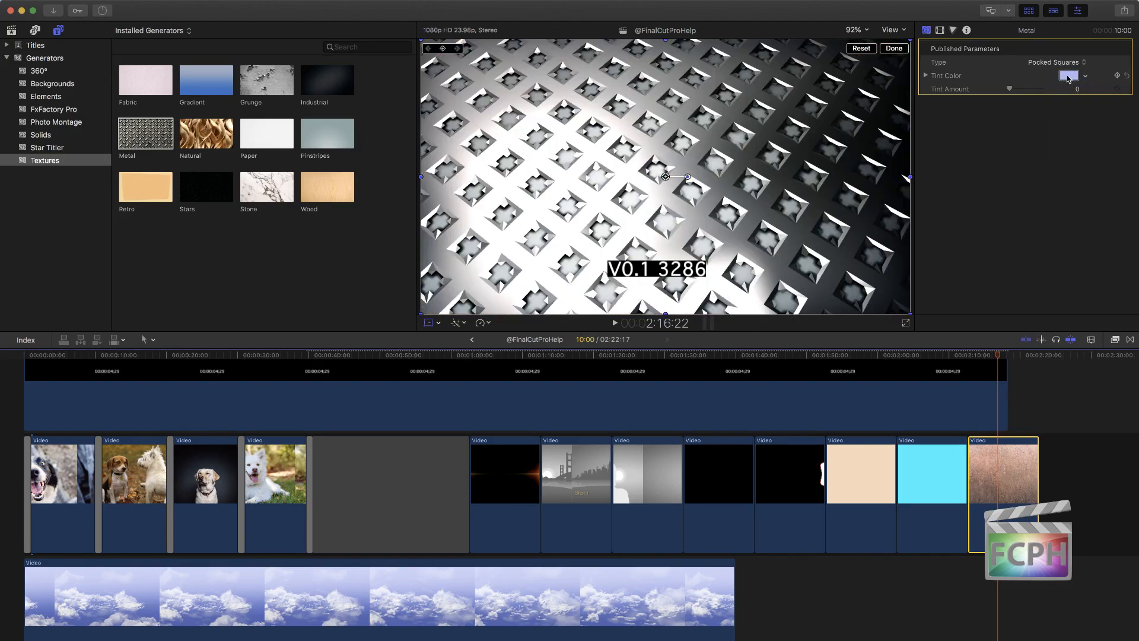
click(1065, 62)
click(1062, 84)
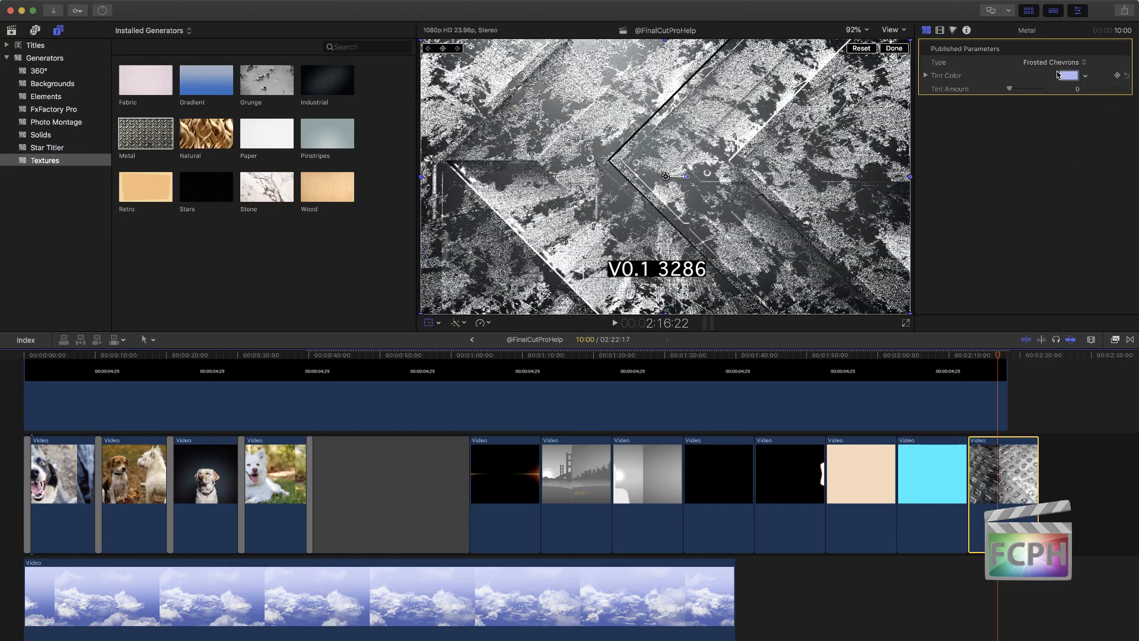
click(1057, 63)
click(1053, 92)
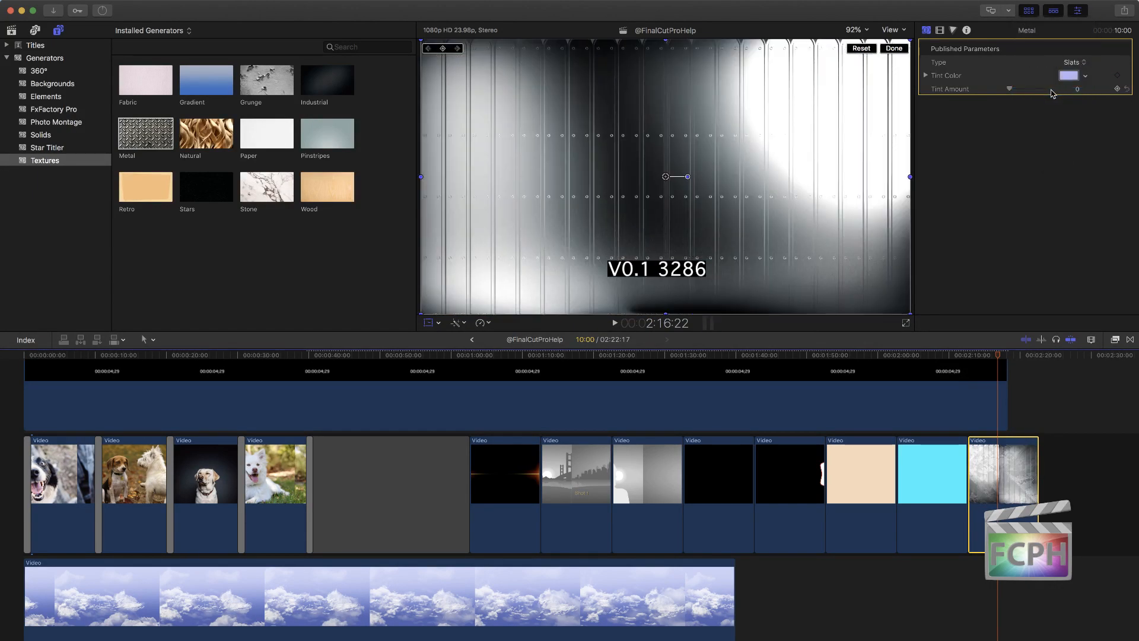
Step: Set the Metal generator's tint color to teal green and its tint amount to 0.43
click(1068, 78)
drag(816, 208, 786, 173)
click(776, 97)
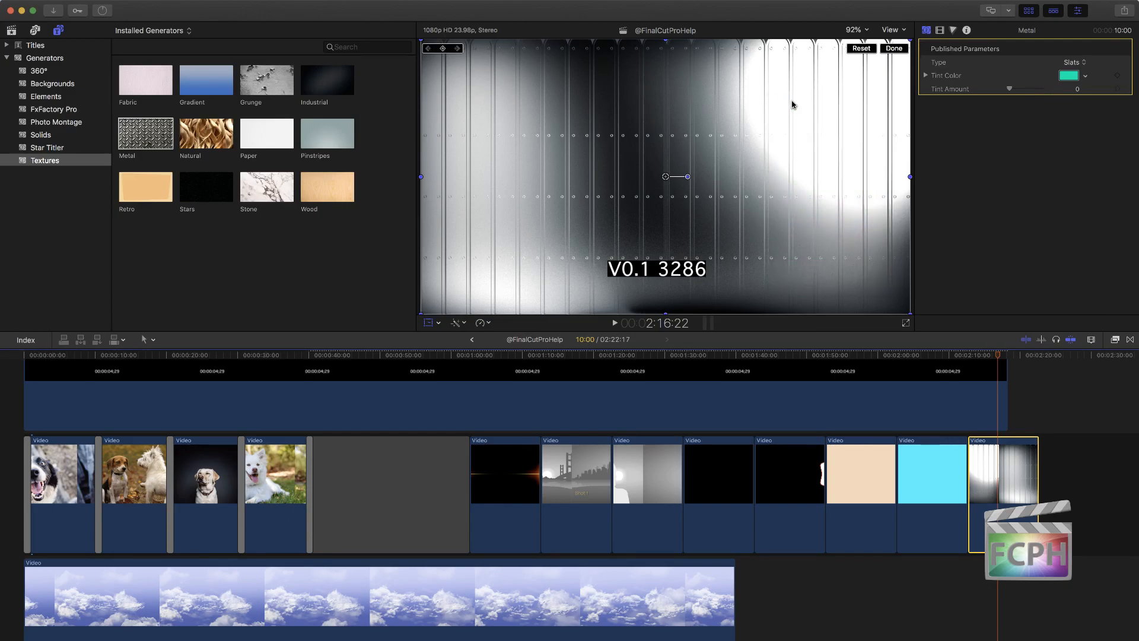
drag(1009, 89, 1023, 90)
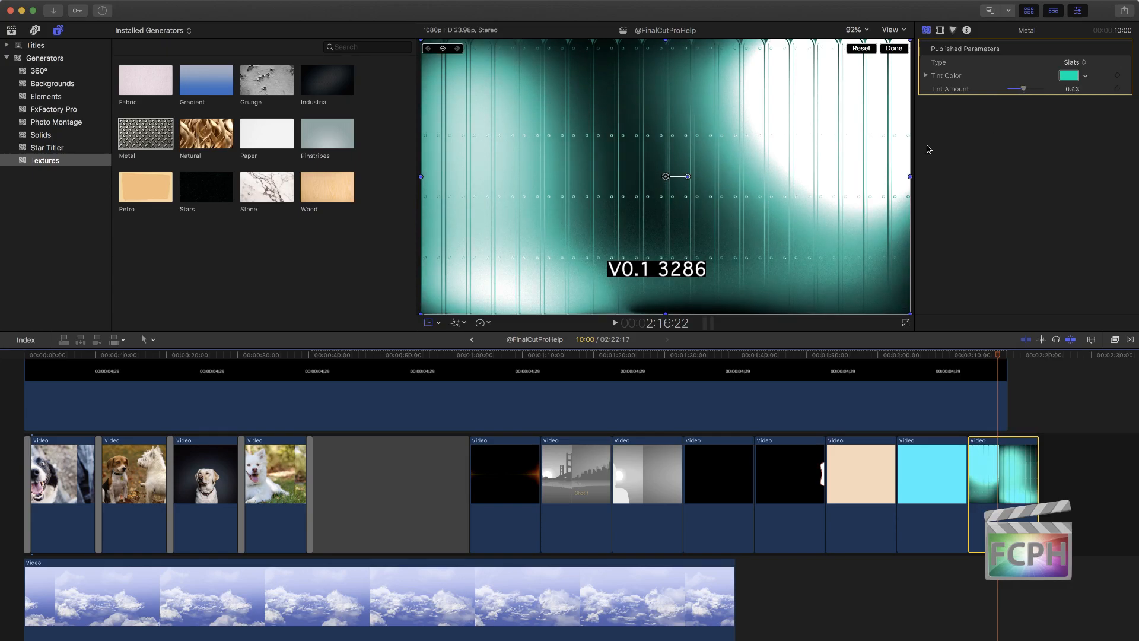
Step: Add the Natural generator from the Textures category directly after the Metal clip and show it at 2:27:09
drag(206, 136, 1074, 468)
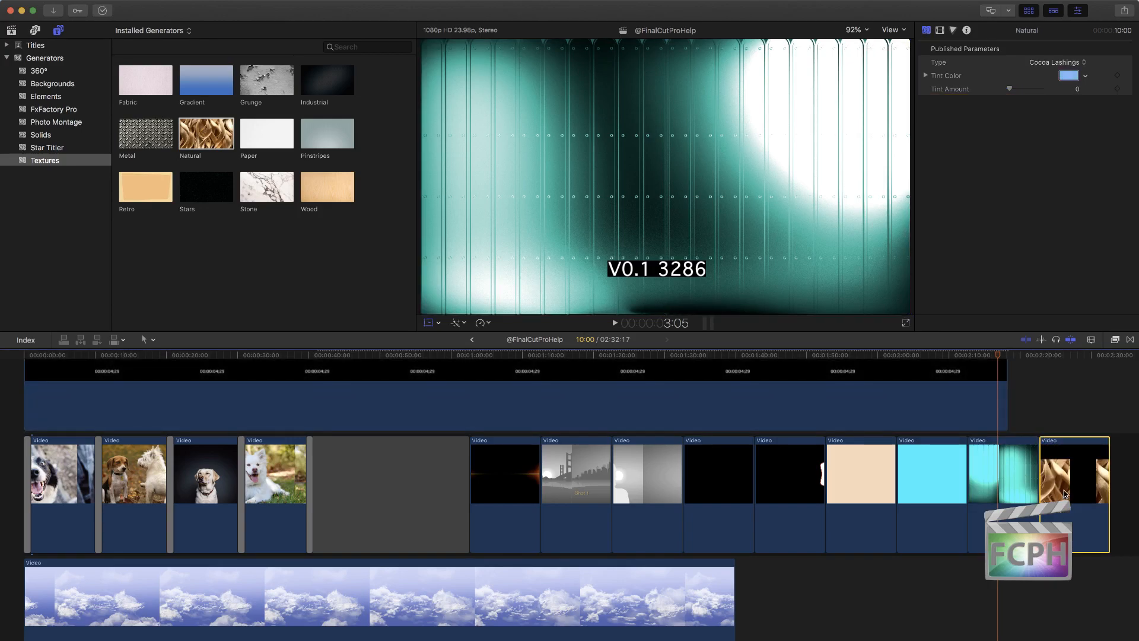
click(1073, 355)
Step: Try the Flower 1, Flower 2 and Flower 3 types on the Natural generator and change it to Flower 4
click(1053, 63)
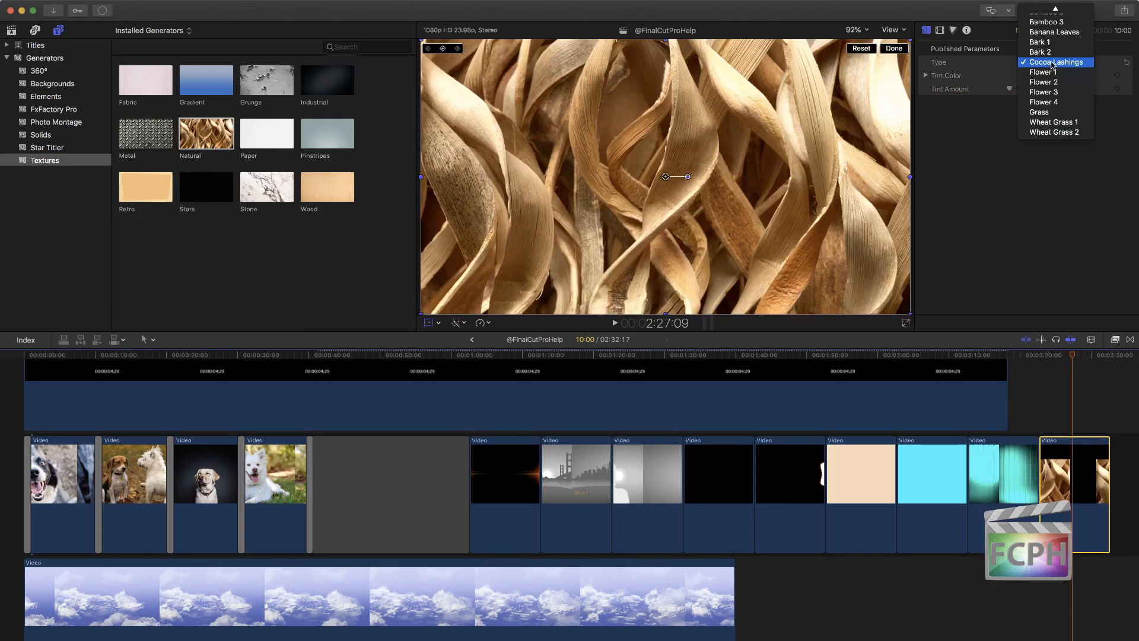
click(1058, 83)
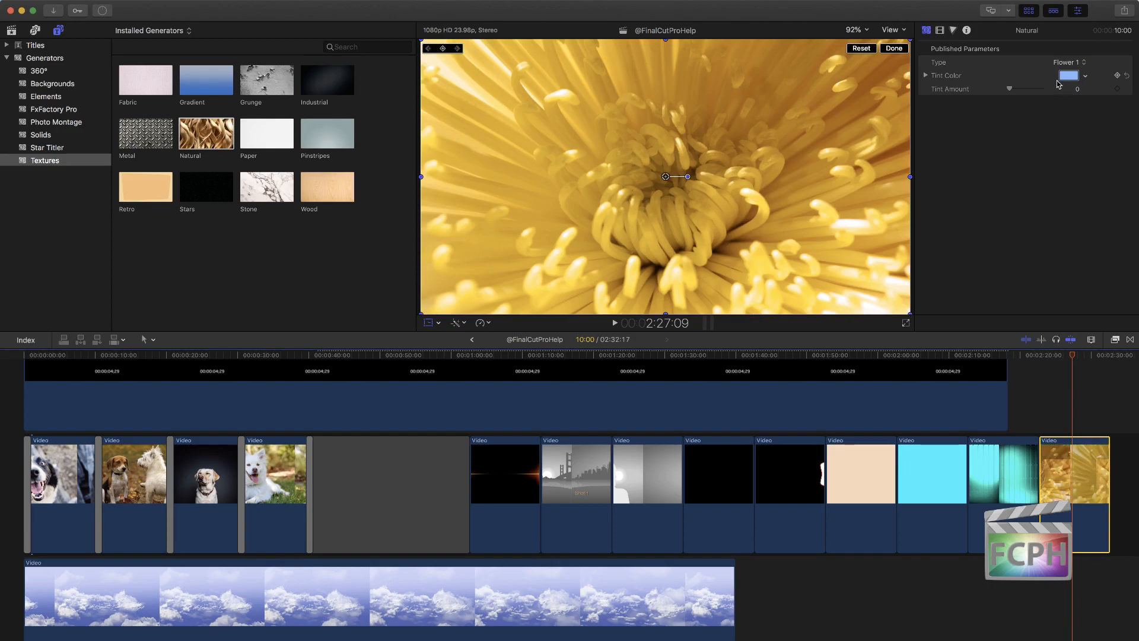
click(1063, 63)
click(1063, 72)
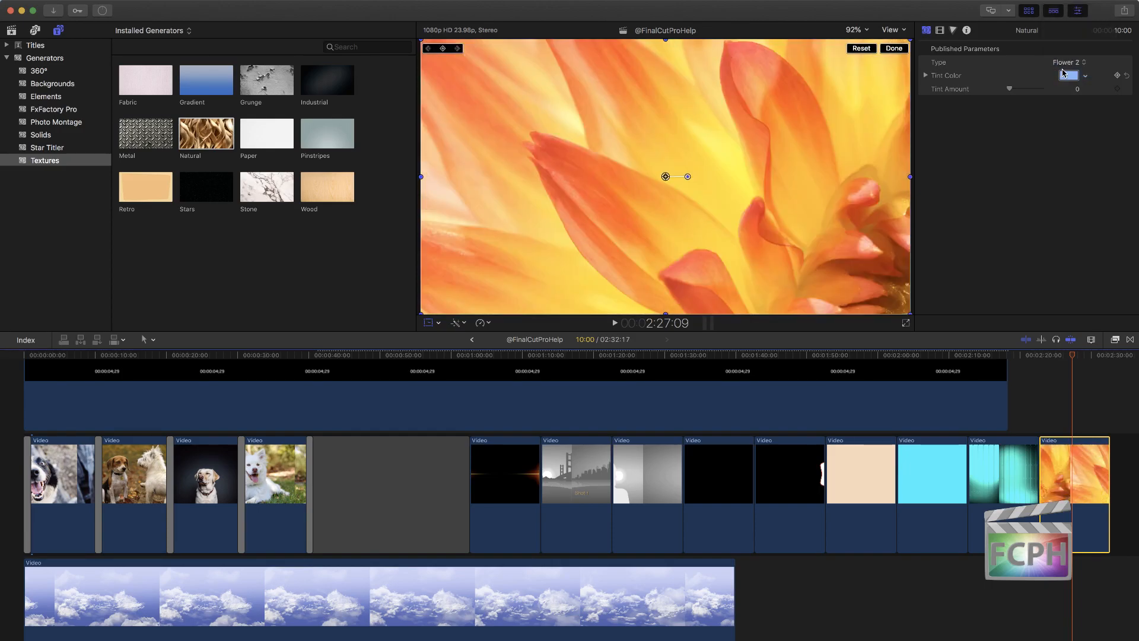
click(1066, 63)
click(1065, 74)
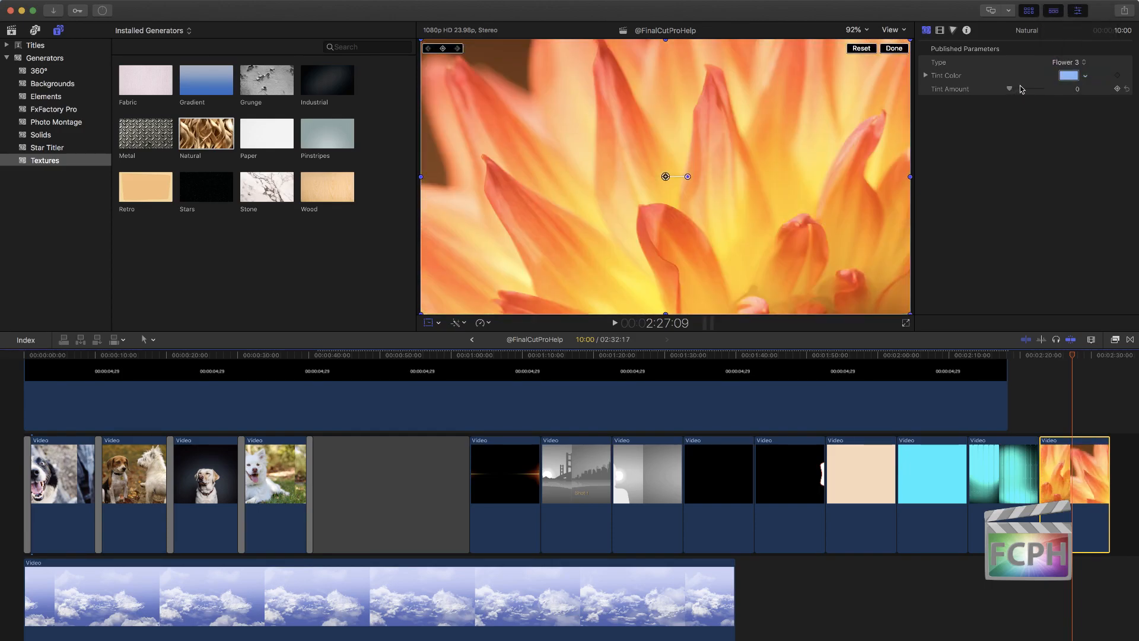
click(1071, 62)
click(1066, 74)
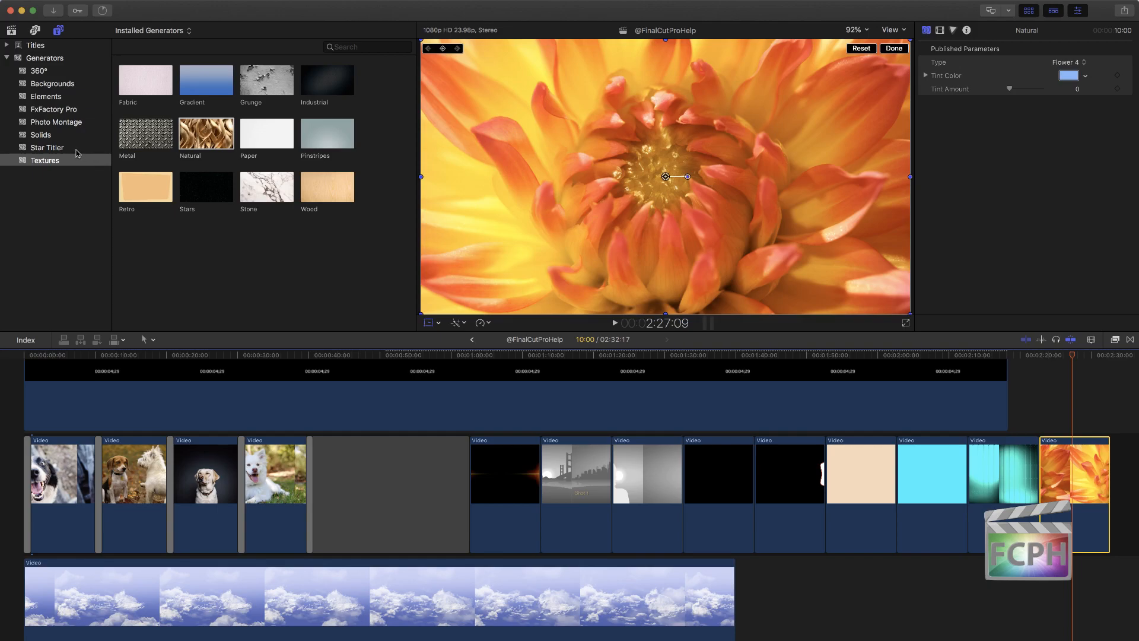
Step: Examine the generators in the 360°, Star Titler, FxFactory Pro and Photo Montage categories, and show the Effects browser
click(46, 73)
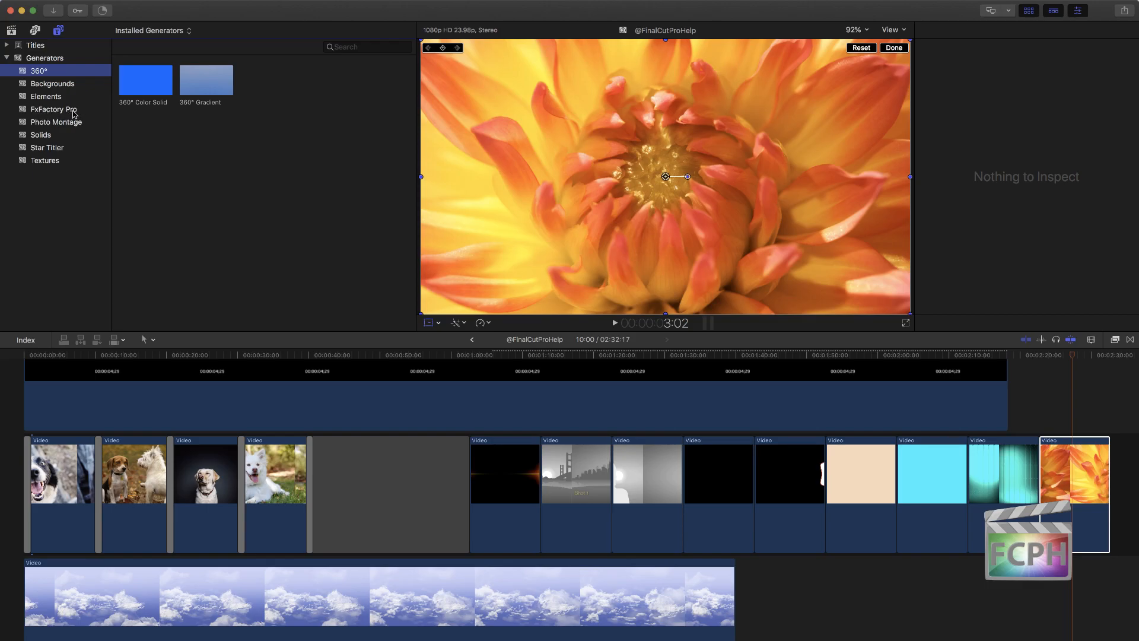
click(60, 149)
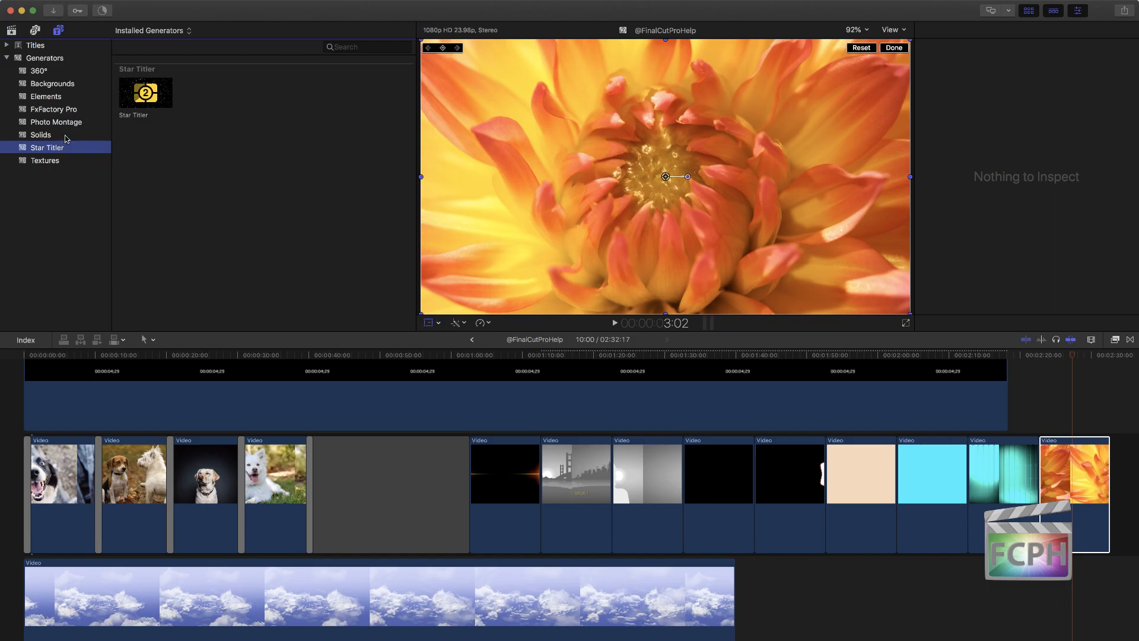
click(60, 123)
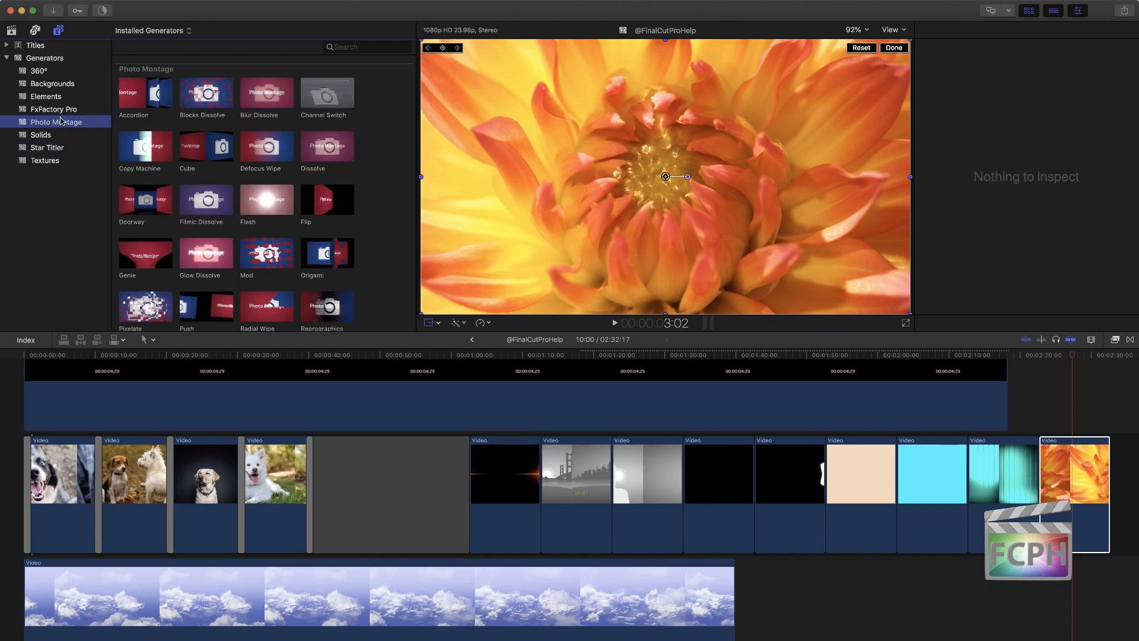
click(61, 112)
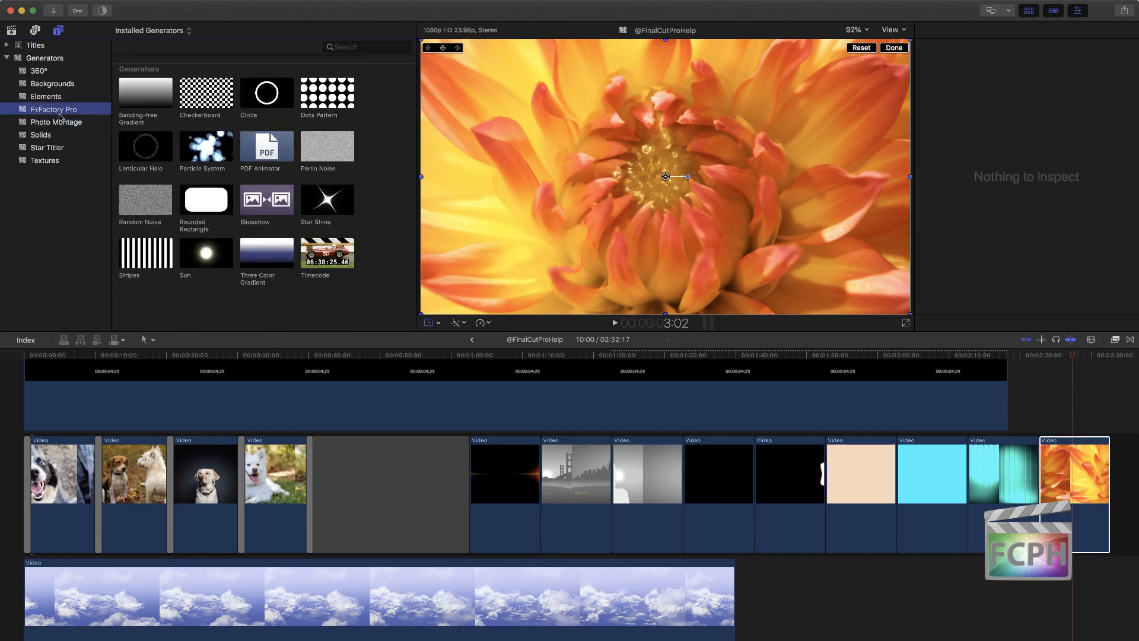
click(198, 102)
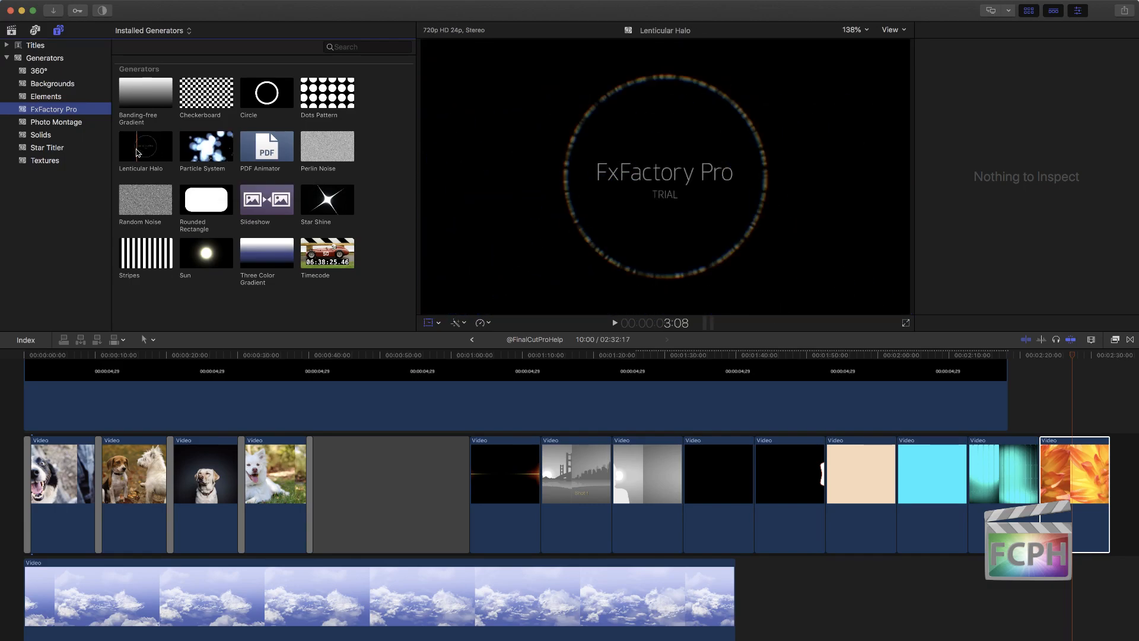
click(84, 123)
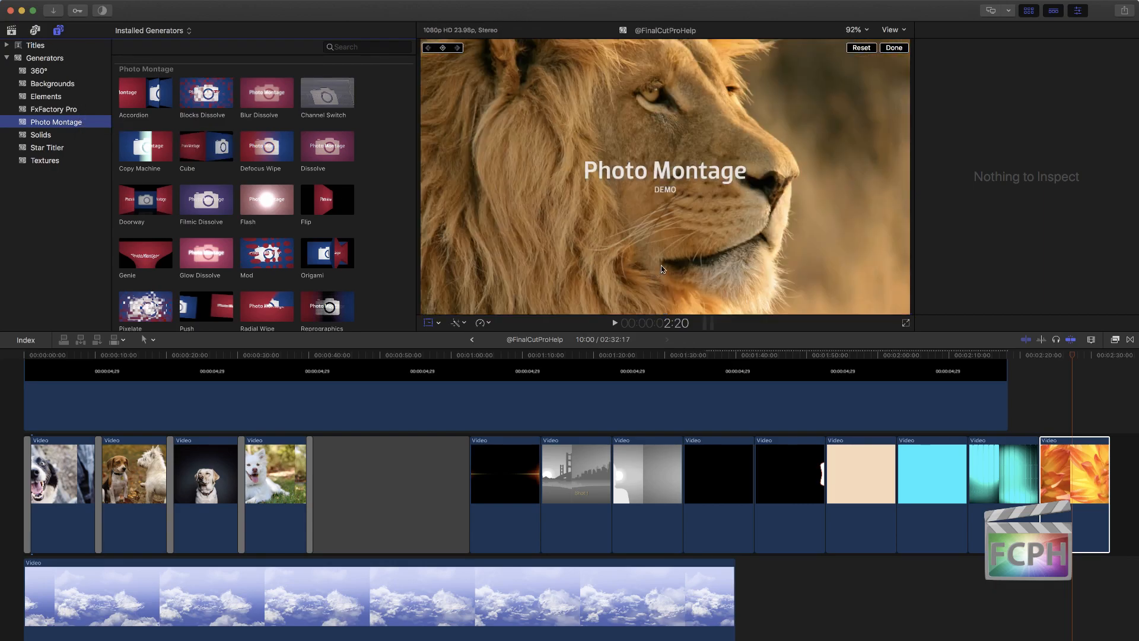
click(1114, 341)
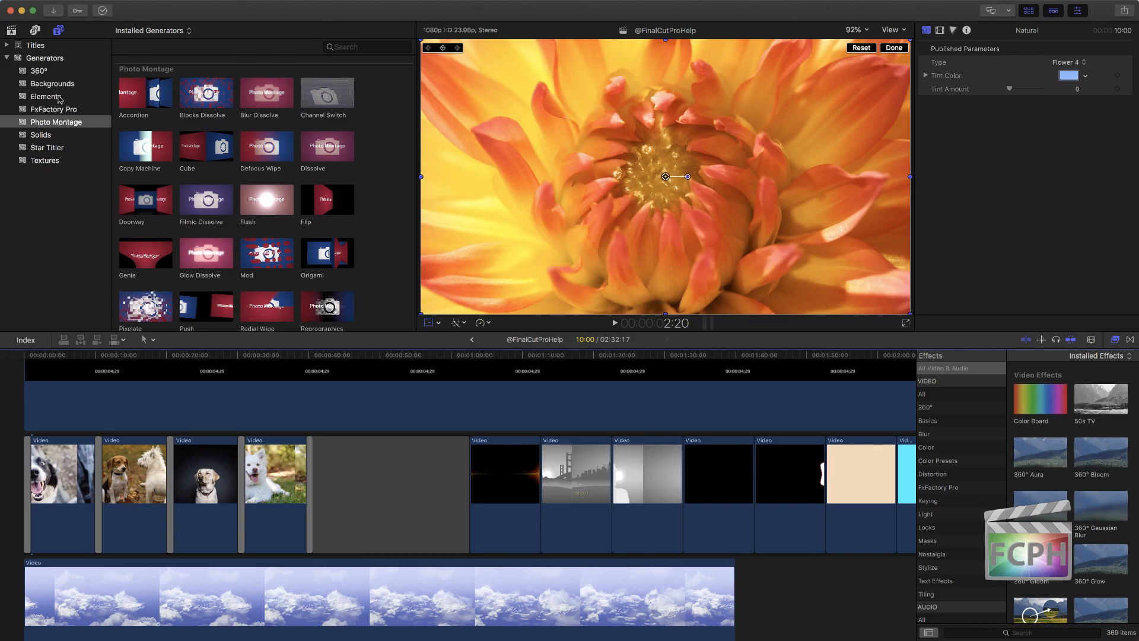
Step: Open a copy of the Placeholder generator from the Elements category in Motion and dismiss the What's New window
click(58, 98)
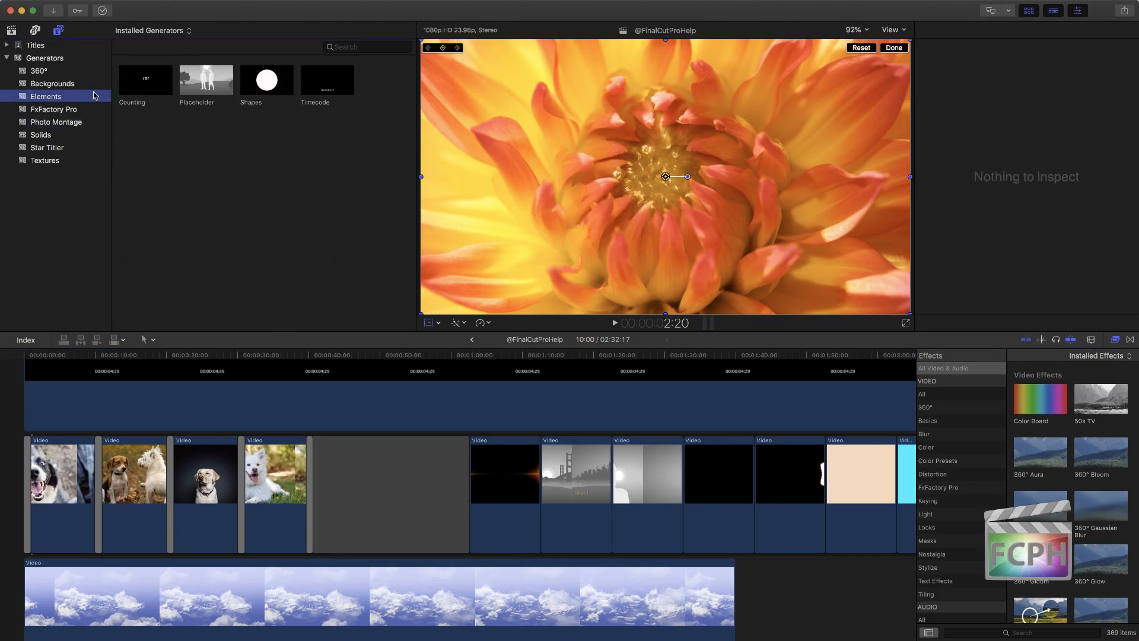
click(200, 92)
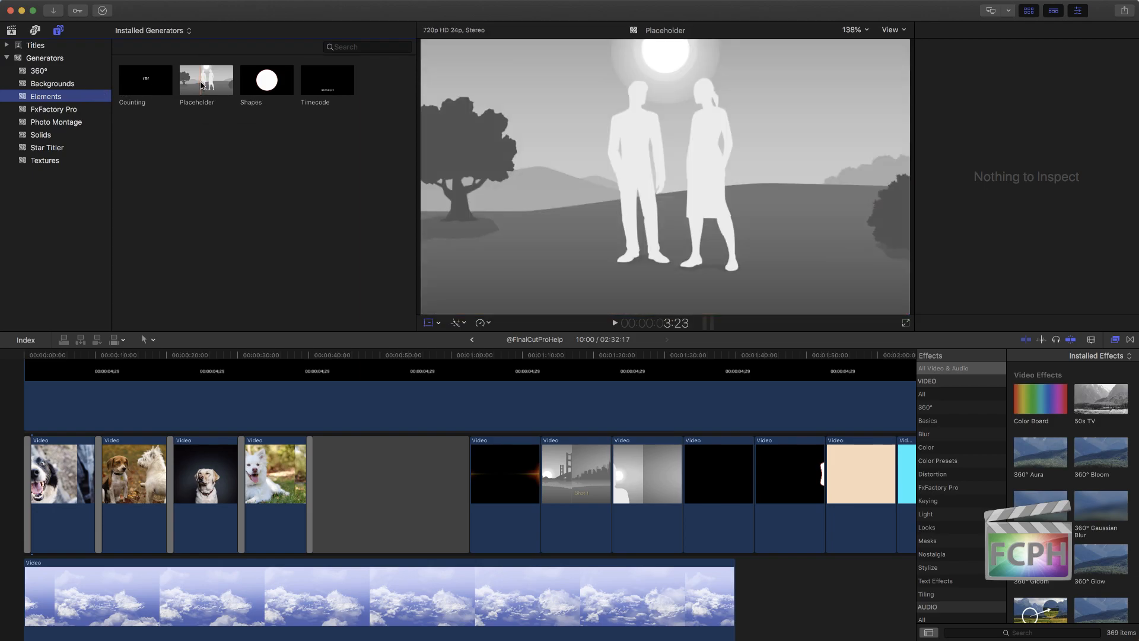
right_click(202, 85)
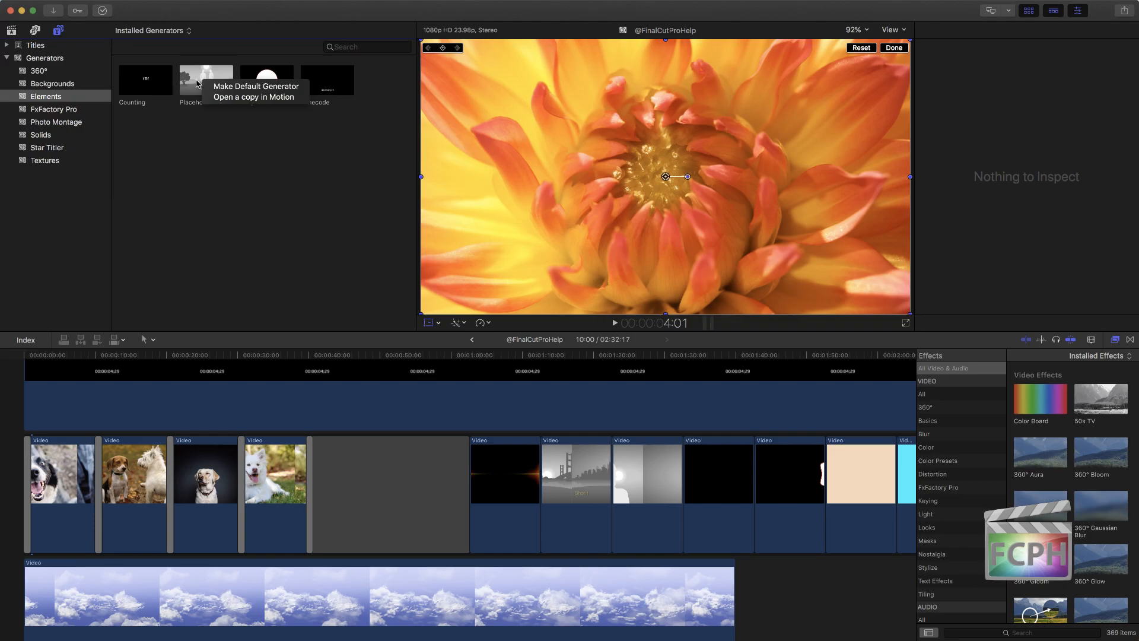
click(248, 97)
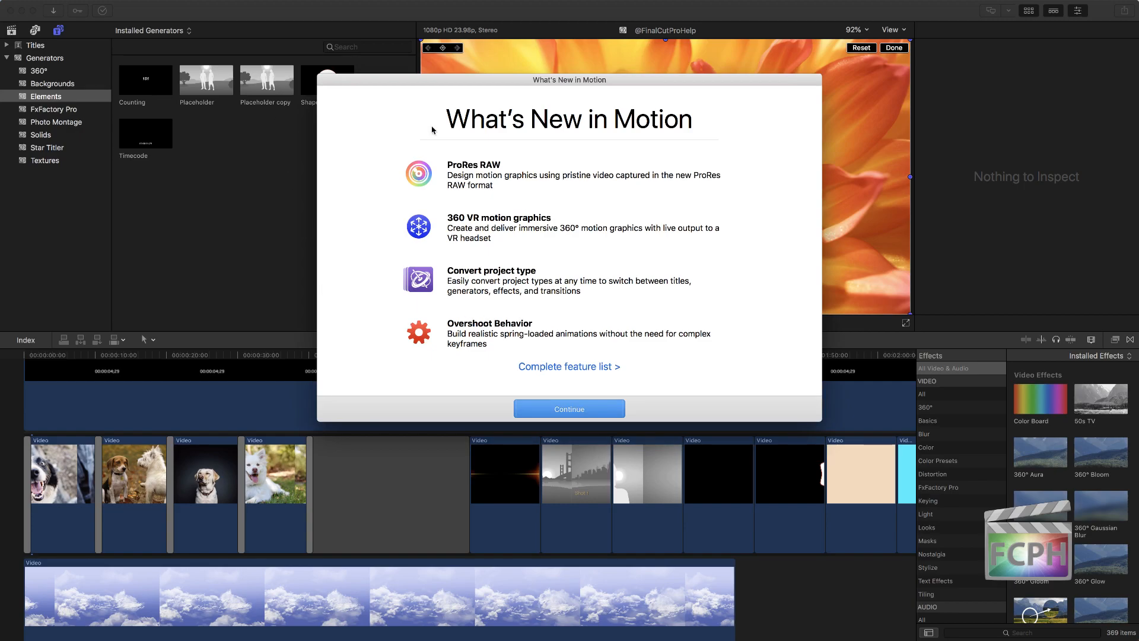
click(558, 409)
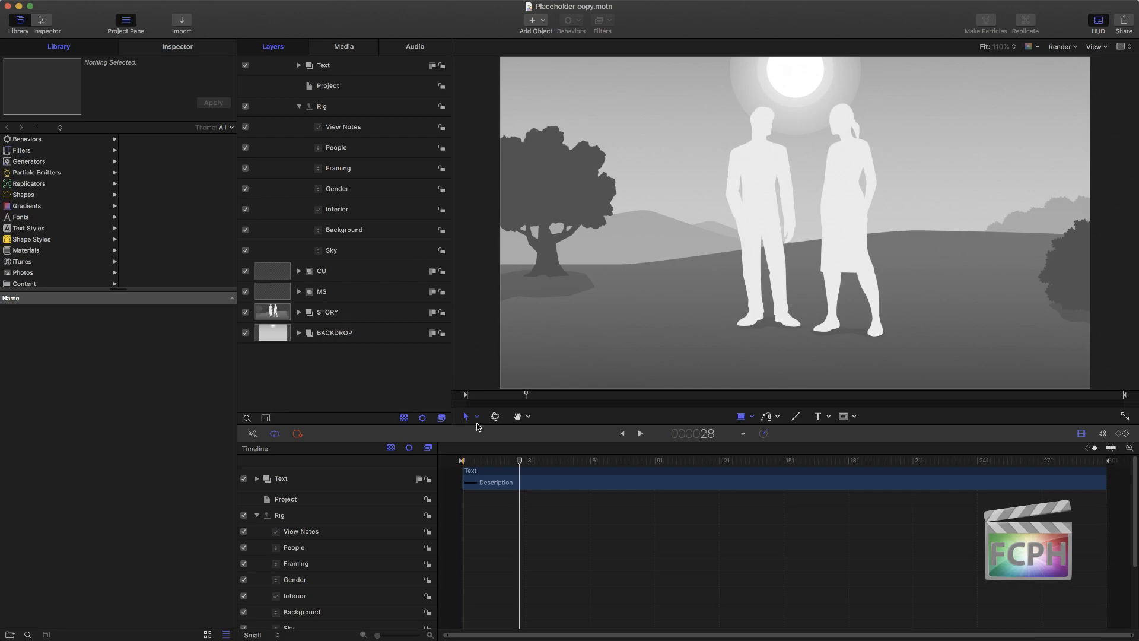
Step: Apply the Flop distortion filter to the WOMEN group inside the MS group
click(521, 464)
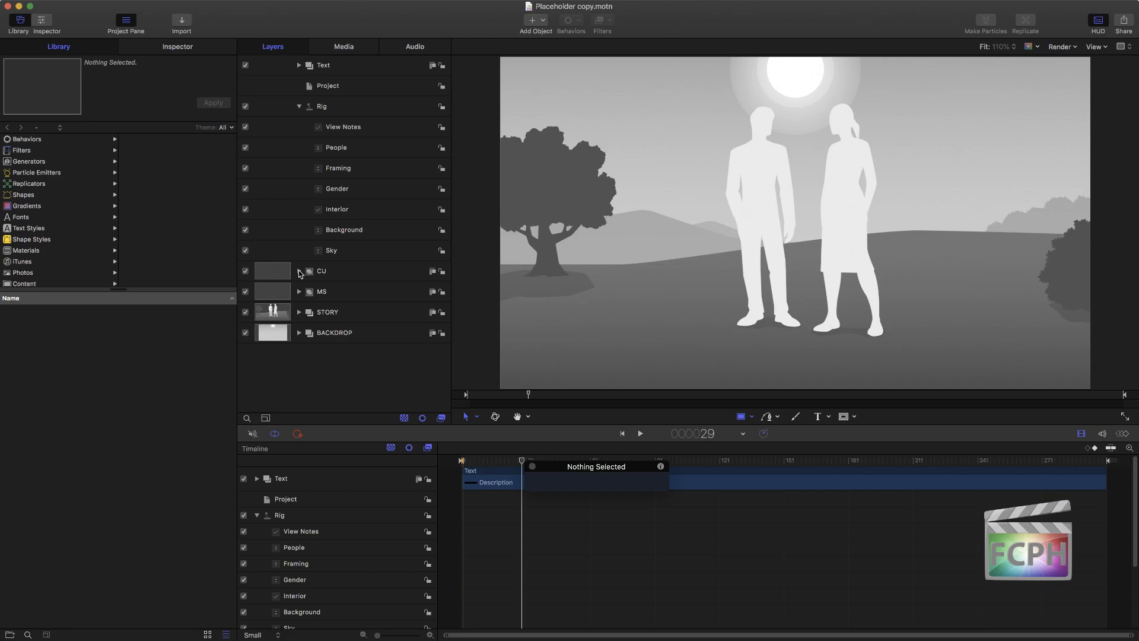
click(299, 292)
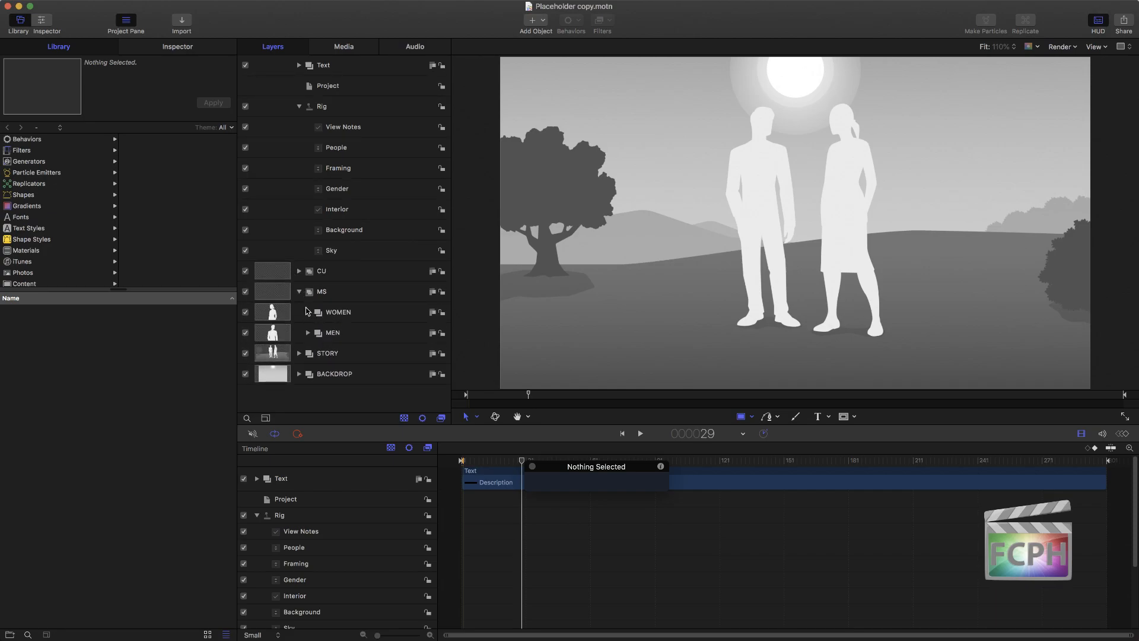
click(308, 312)
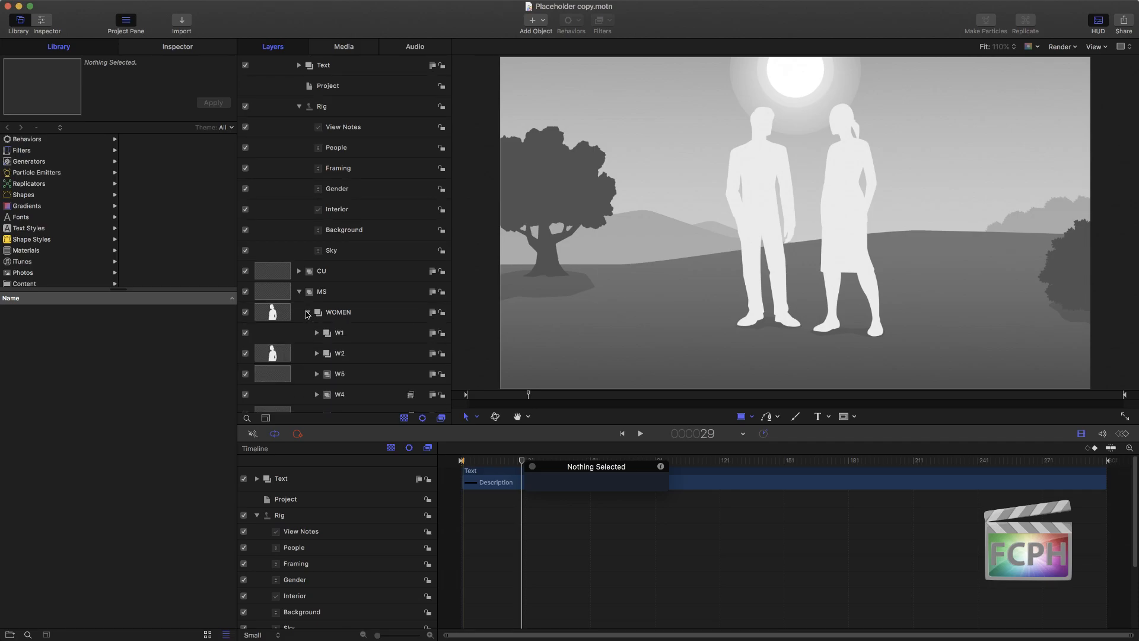
click(307, 313)
click(344, 313)
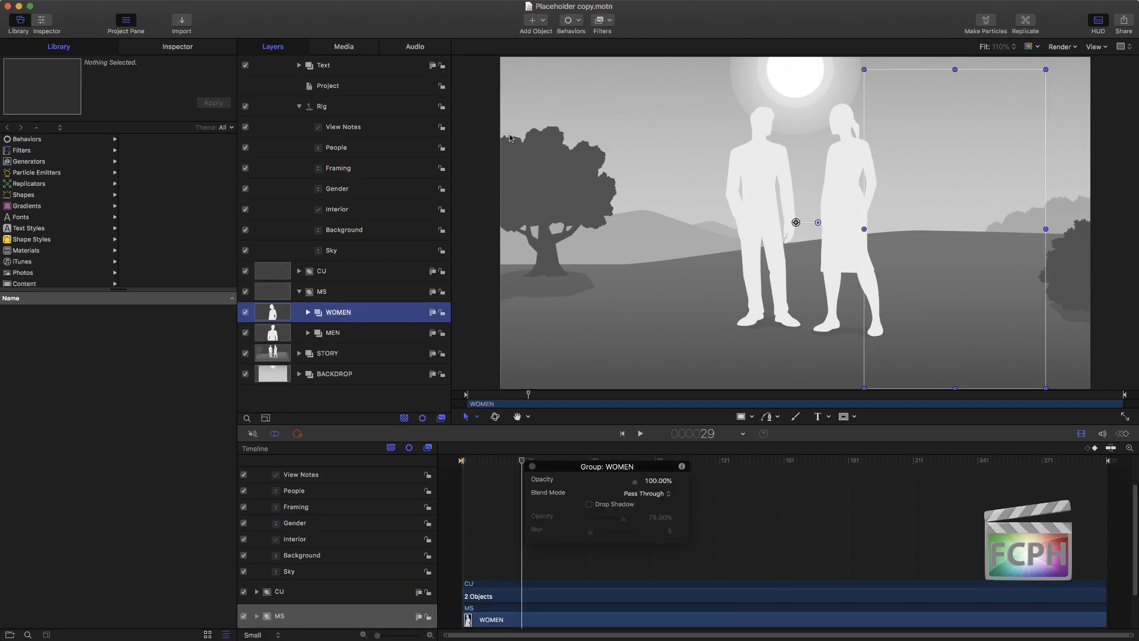
click(604, 23)
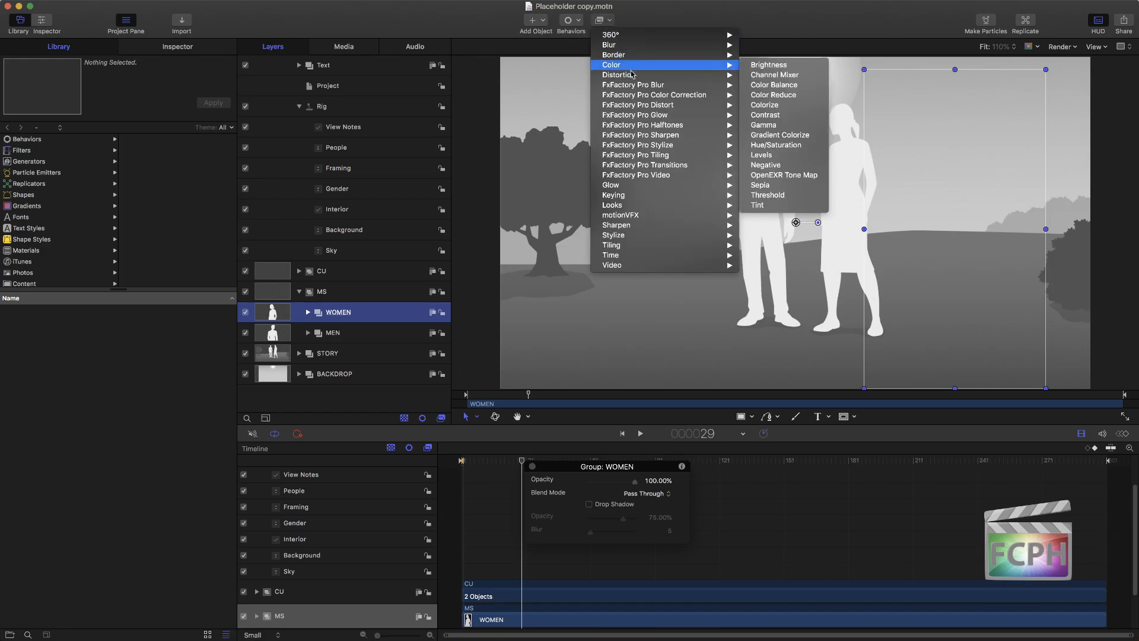
mouse_move(634, 75)
click(779, 150)
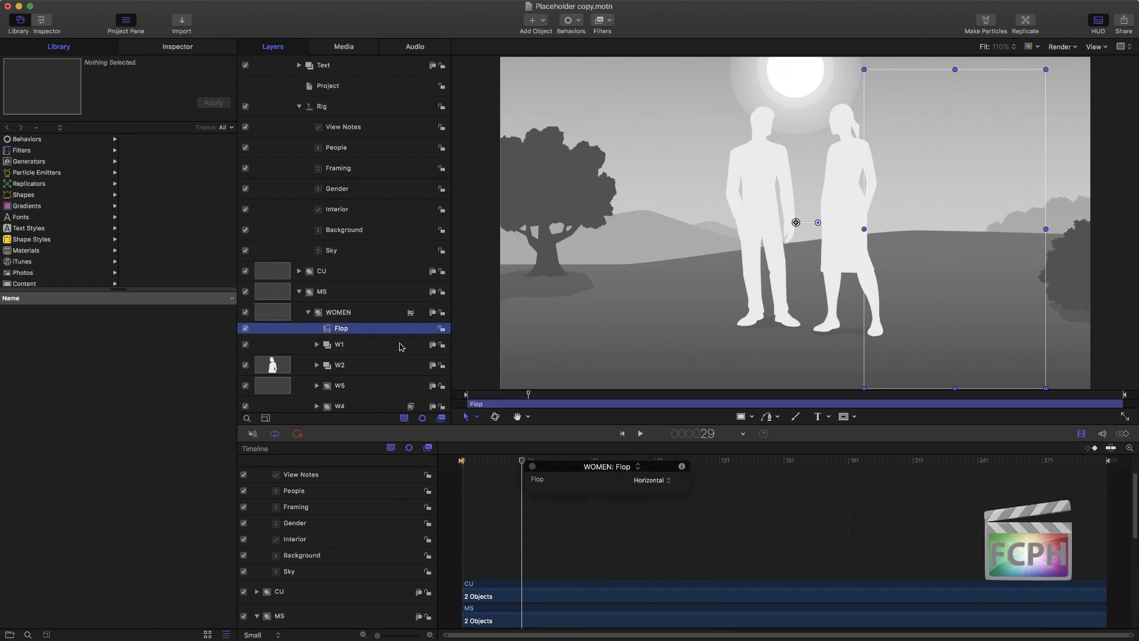
Step: Narrow the WOMEN group slightly and rotate the woman.2.ms image in its W2 group by a small amount
mouse_move(1046, 229)
mouse_down()
mouse_move(736, 229)
mouse_move(1041, 228)
mouse_move(1032, 229)
mouse_up()
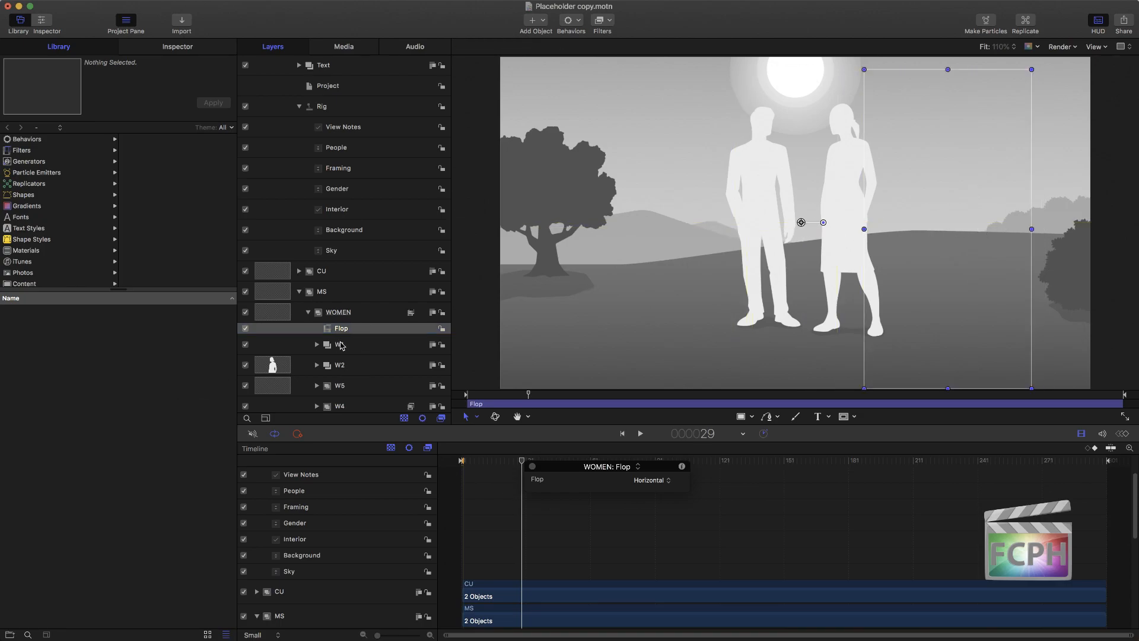
click(331, 368)
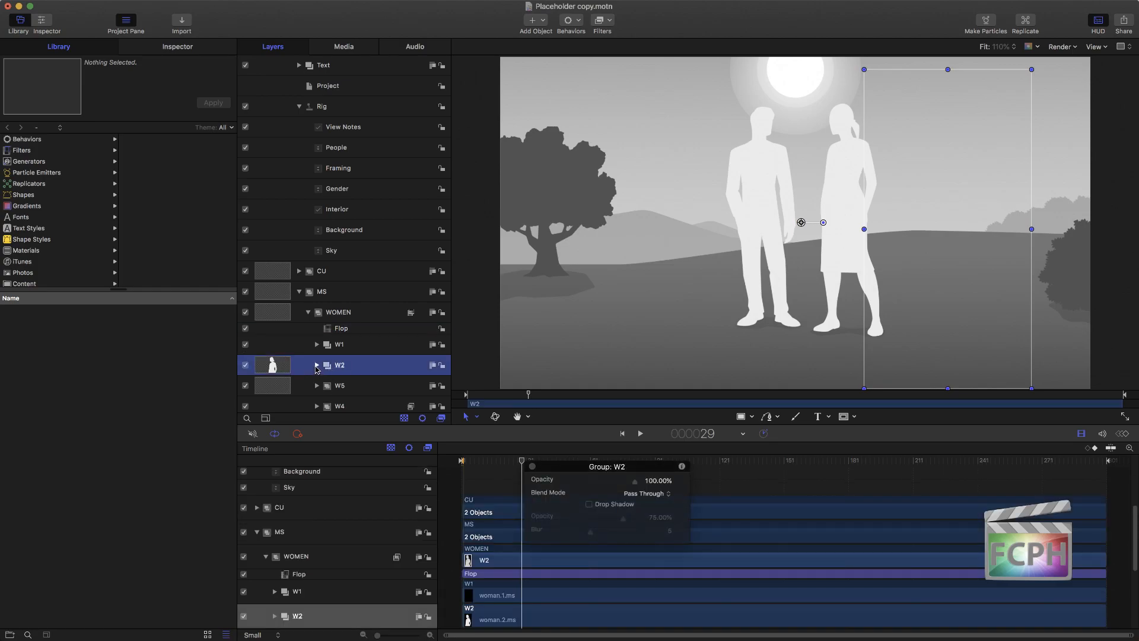
click(316, 366)
click(321, 392)
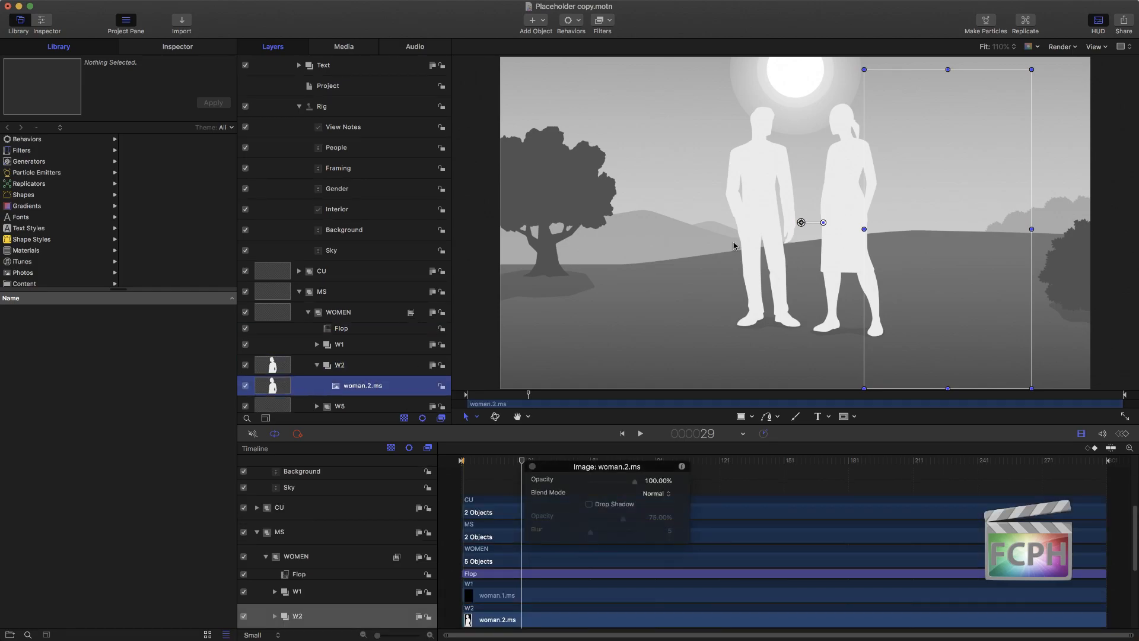
drag(823, 223, 824, 224)
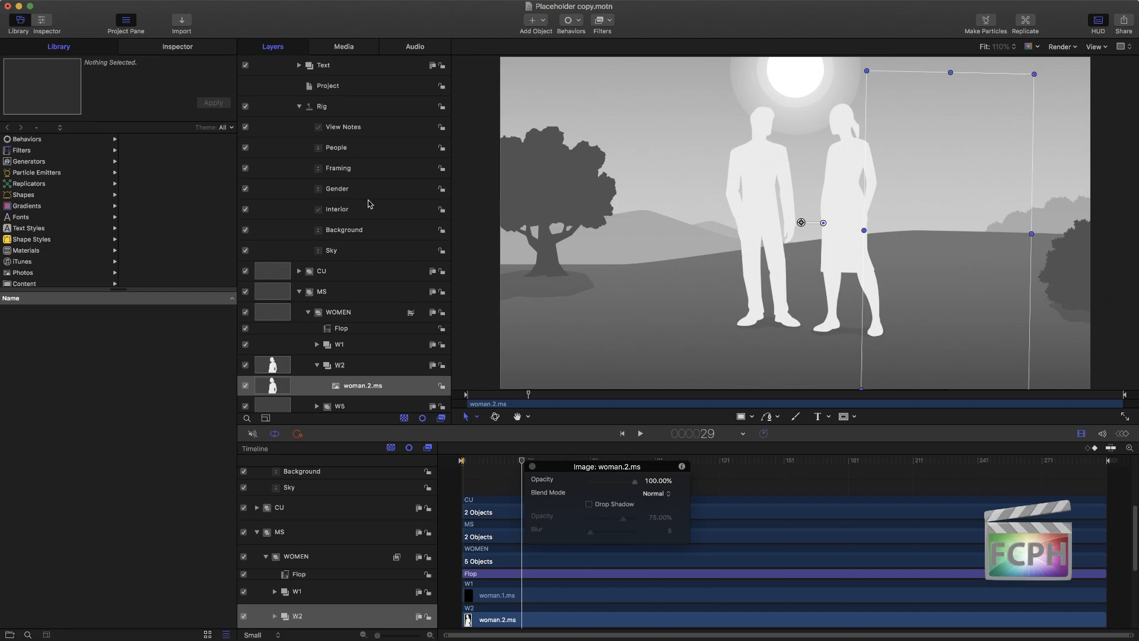
Step: Save the modified Placeholder copy over the original file instead of as a duplicate
key(super+s)
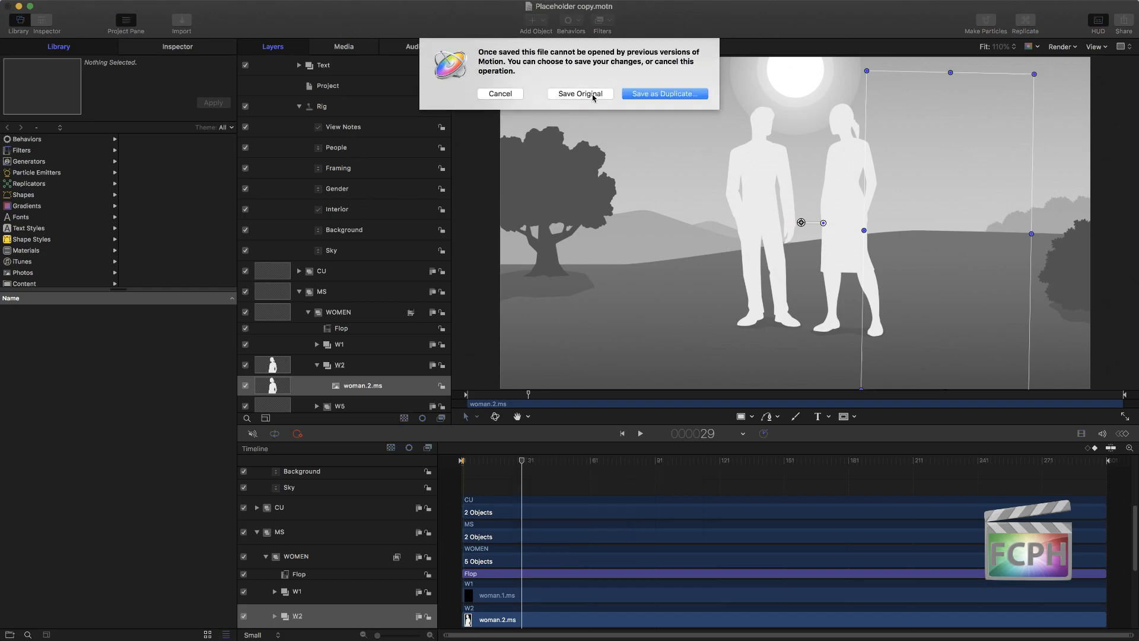
click(592, 97)
key(F7)
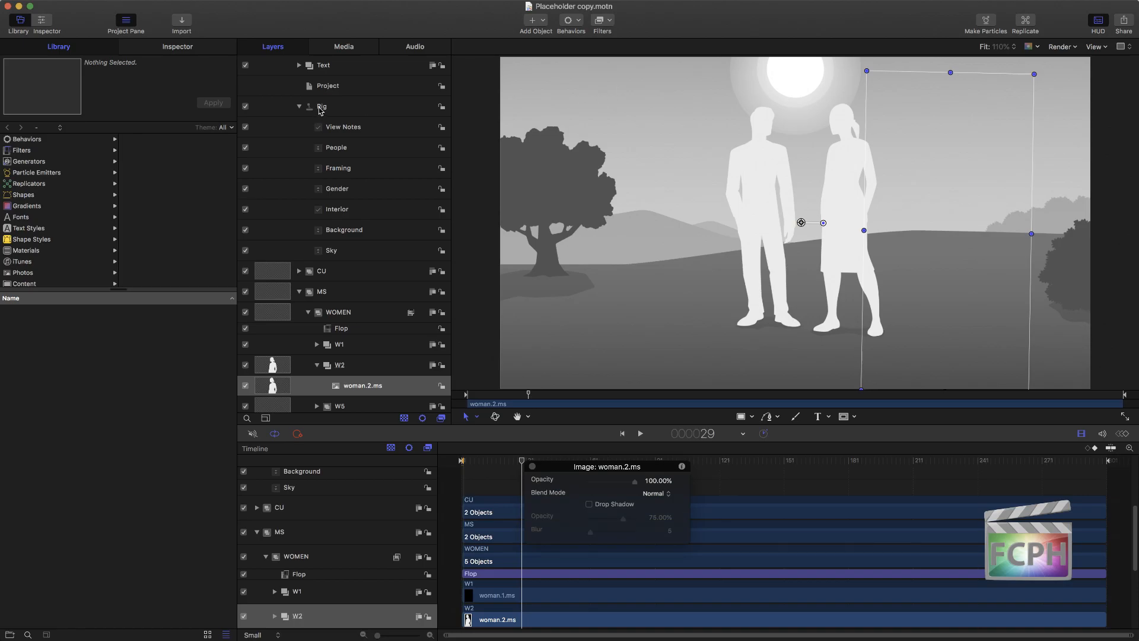
Step: Switch to Final Cut Pro, insert the Placeholder copy generator directly after the gap and show it at 1:08:13
key(super+Tab)
click(266, 87)
drag(267, 87, 470, 482)
click(511, 380)
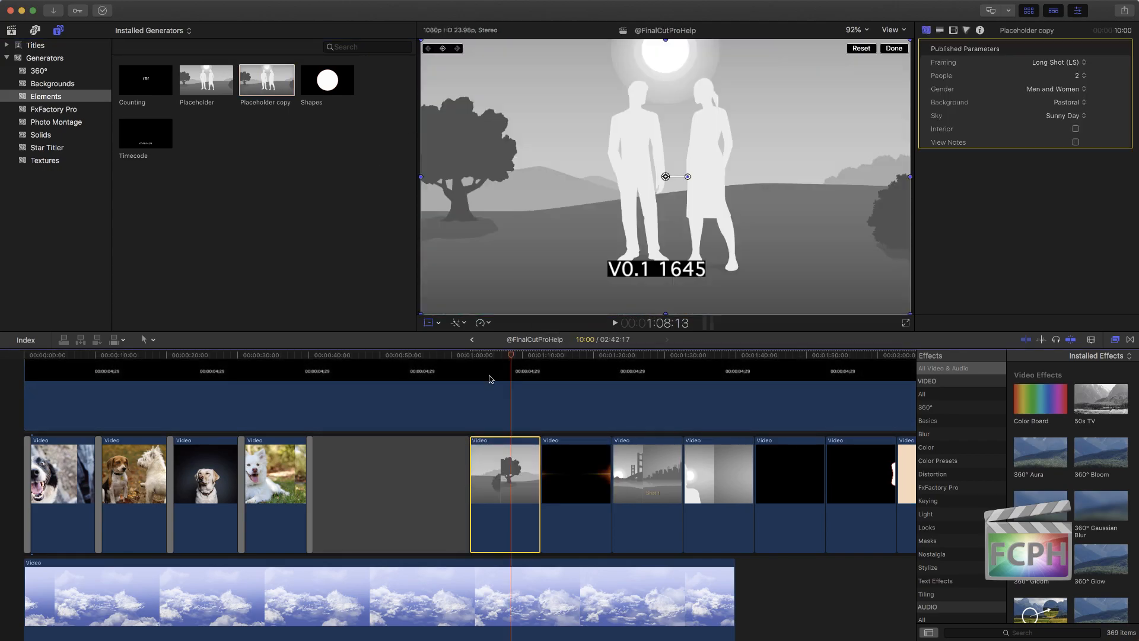
Step: Set the Placeholder copy clip to Medium Shot (MS) framing, Women as gender and 1 person
click(1060, 62)
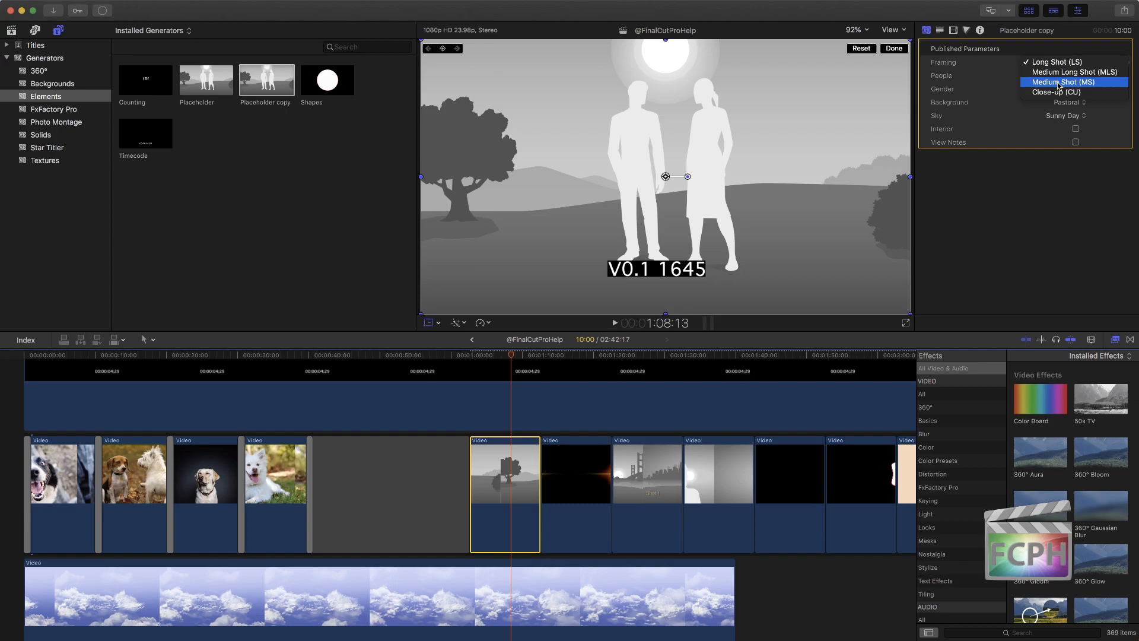
click(1060, 83)
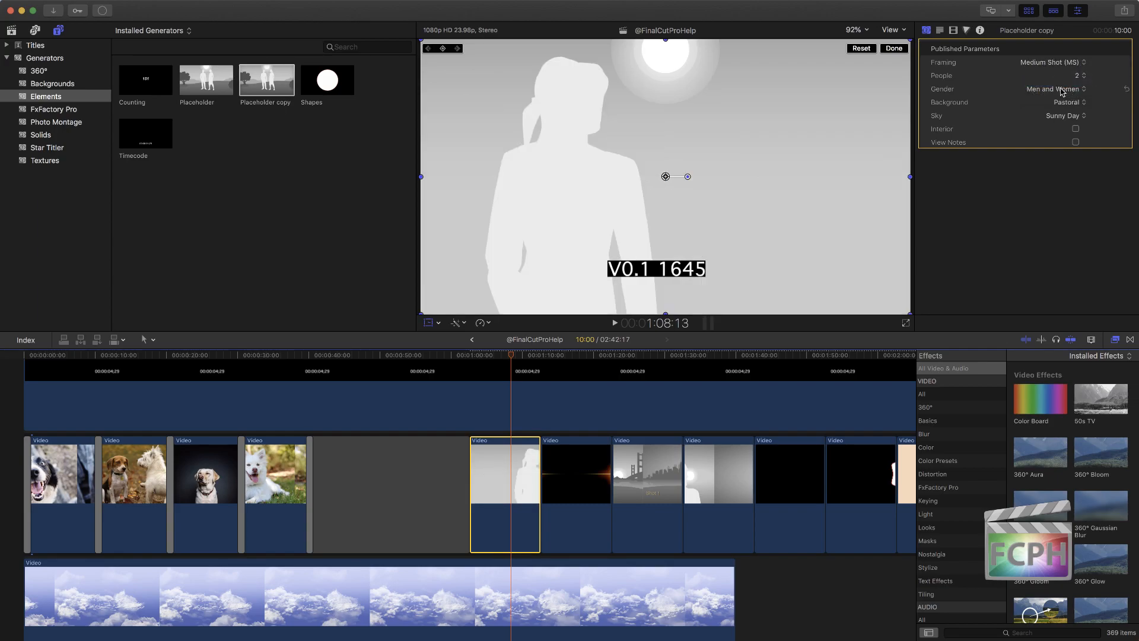
click(1062, 89)
click(1056, 70)
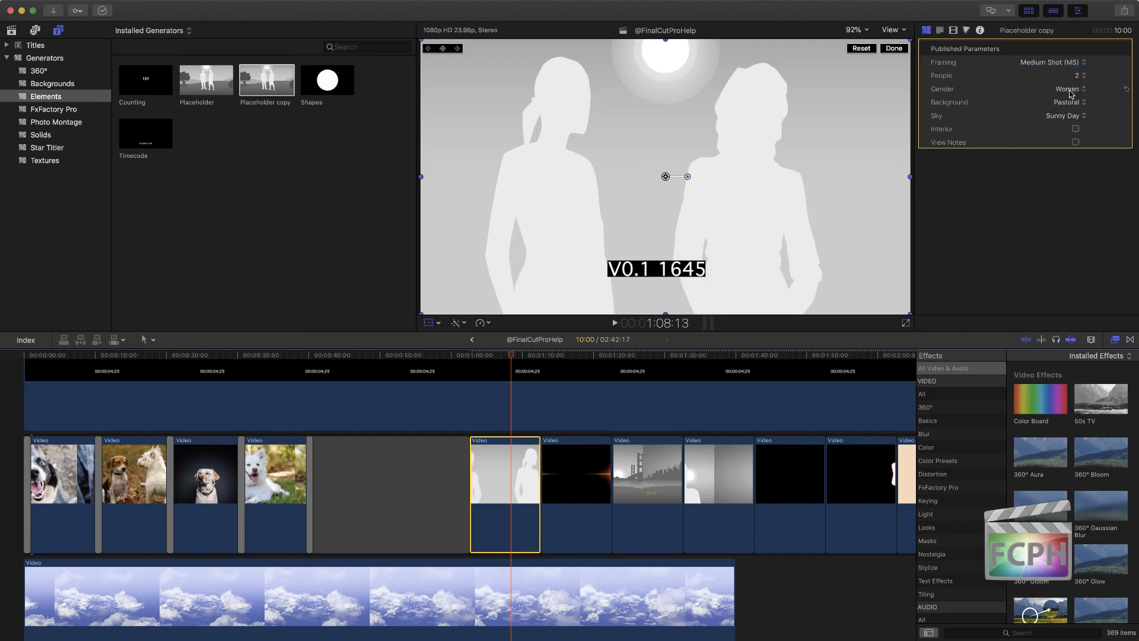
click(1083, 76)
click(1080, 66)
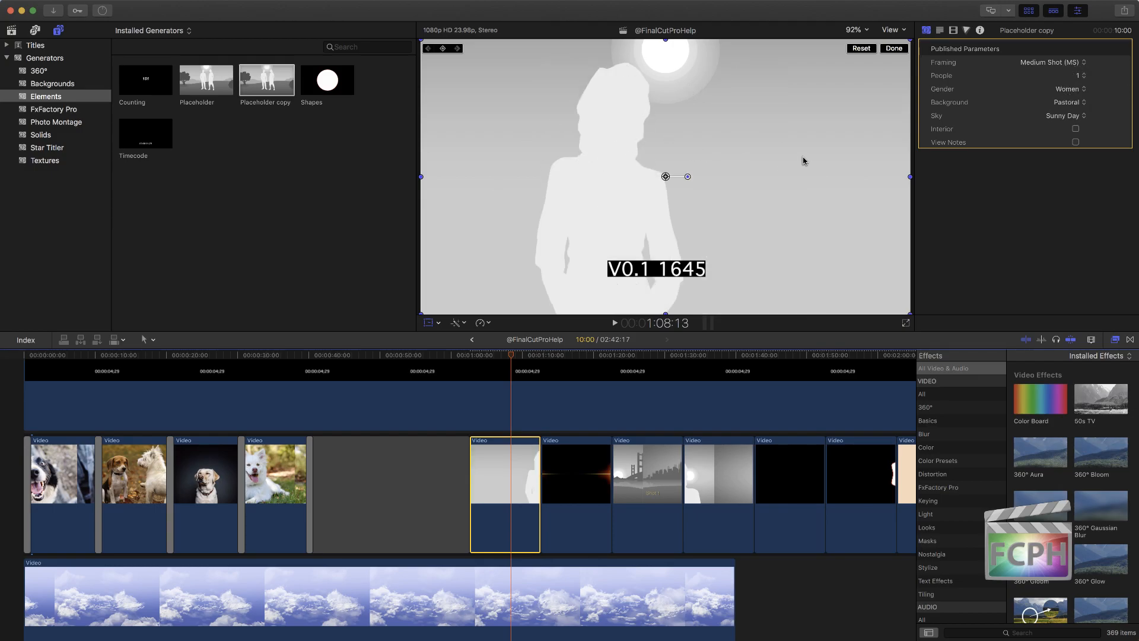
Step: Insert the original Placeholder generator before the copy and set it to Medium Shot (MS), 1 person and Women
drag(223, 83, 446, 485)
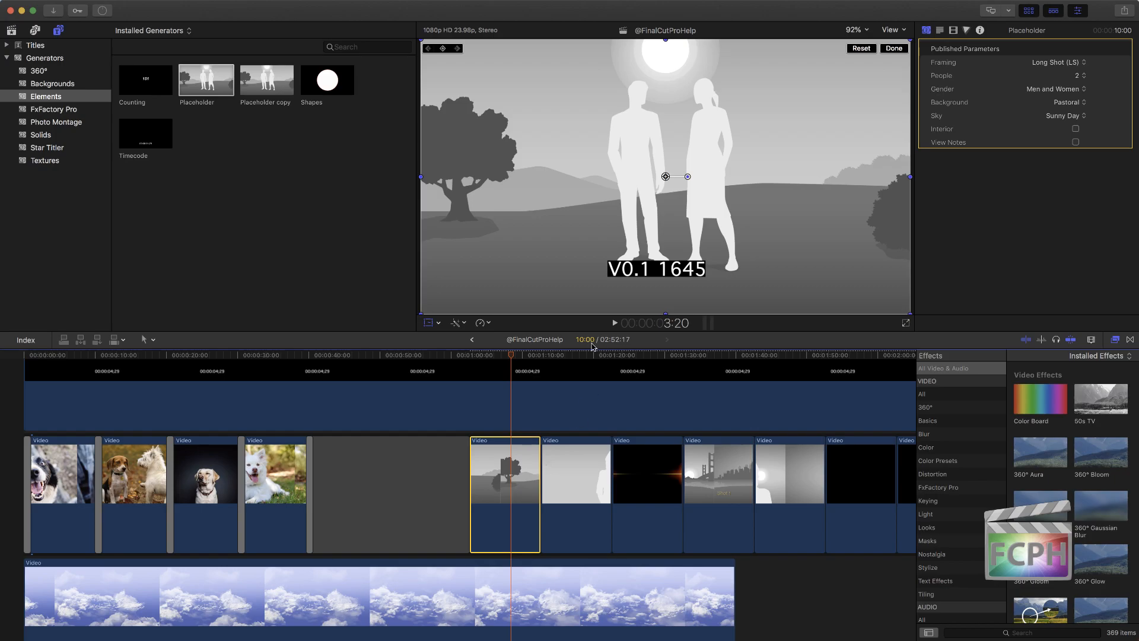
click(573, 354)
click(1079, 62)
click(1068, 83)
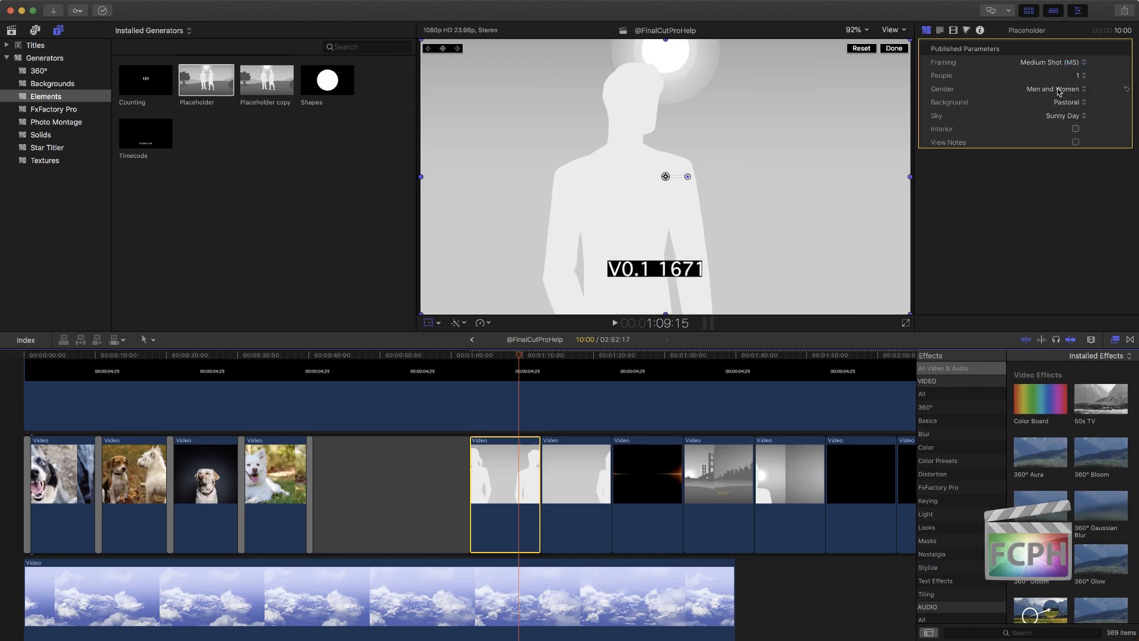
click(1058, 91)
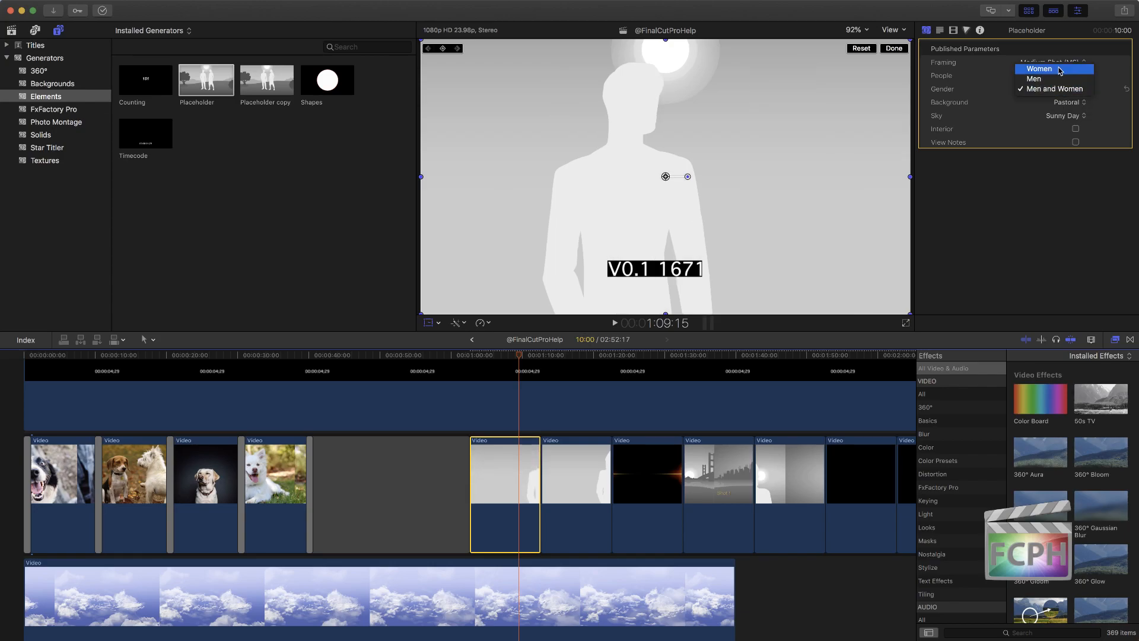
click(1059, 68)
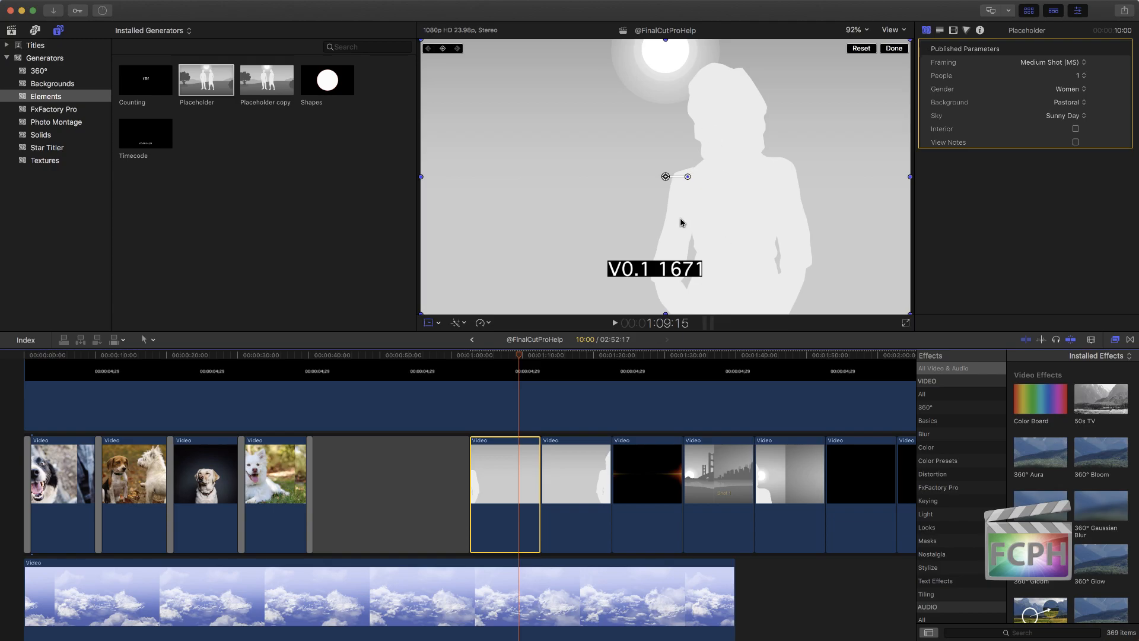
Step: Compare the original Placeholder clip with the Placeholder copy clip by scrubbing between them
click(574, 357)
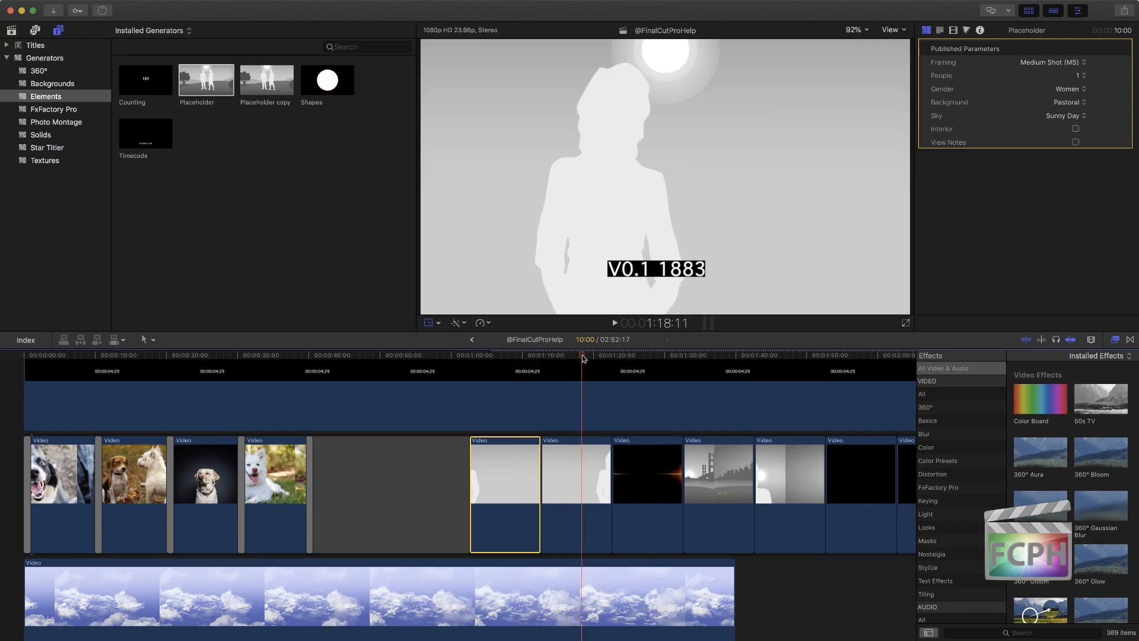
click(515, 363)
drag(514, 363, 592, 364)
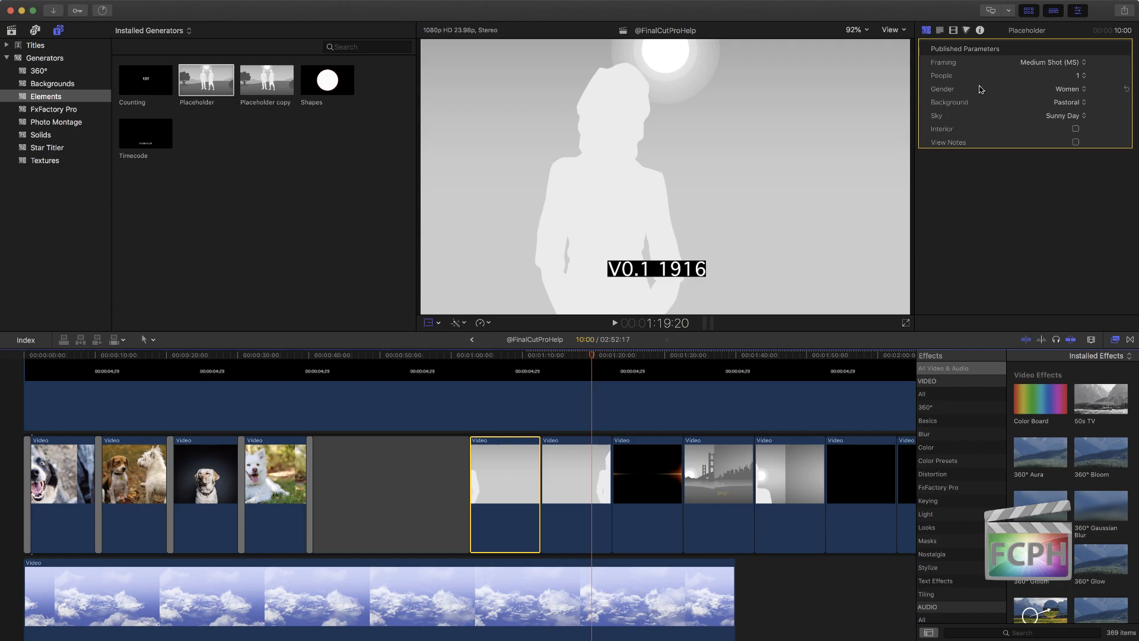
click(574, 462)
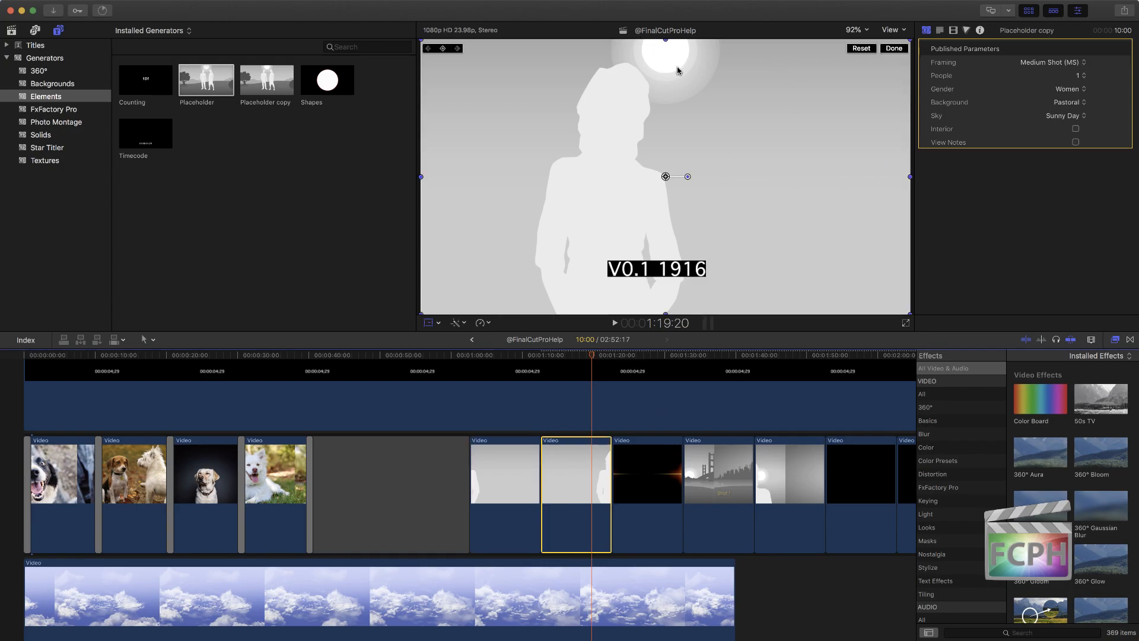
mouse_move(578, 360)
mouse_down()
mouse_move(539, 358)
mouse_move(563, 359)
mouse_up()
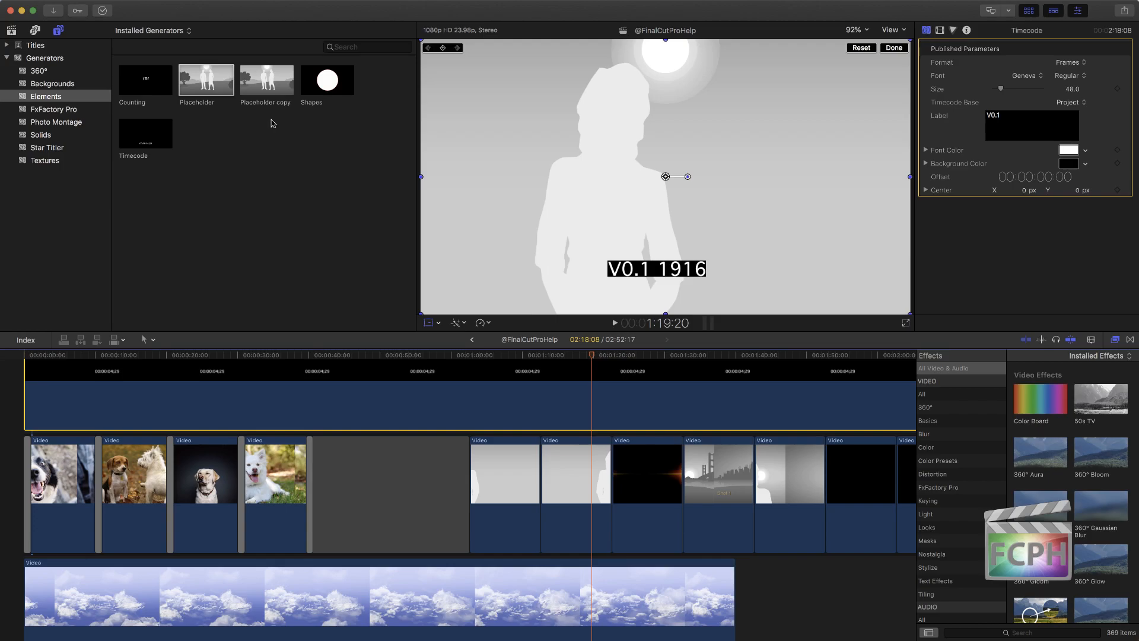
Step: Show the library properties of the Stock library, including where its Motion content is stored
click(266, 159)
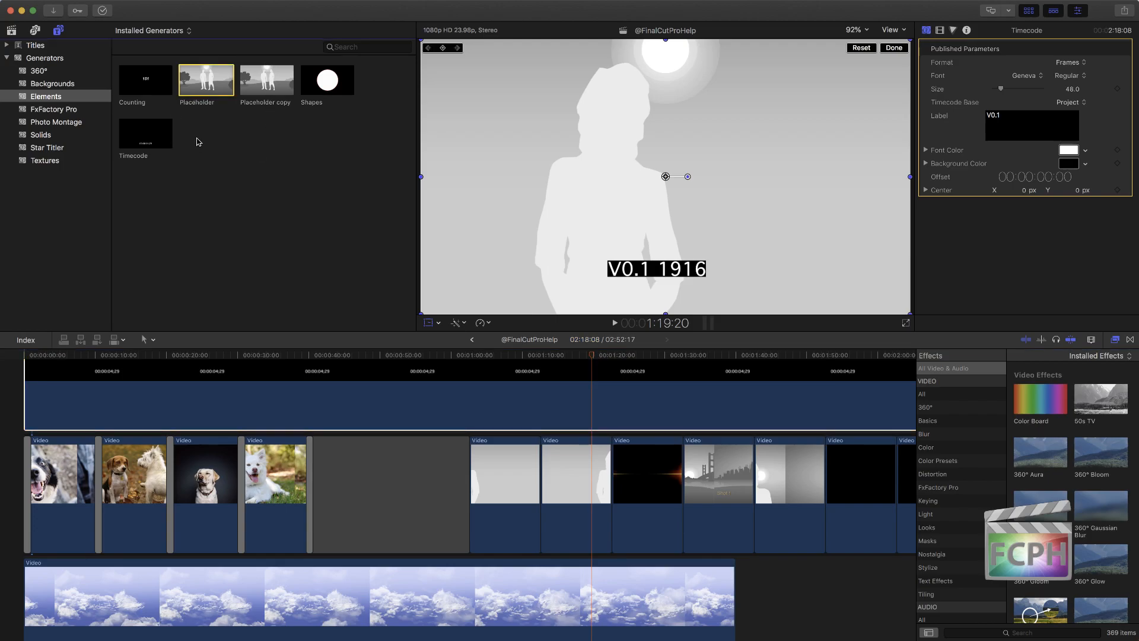
click(11, 30)
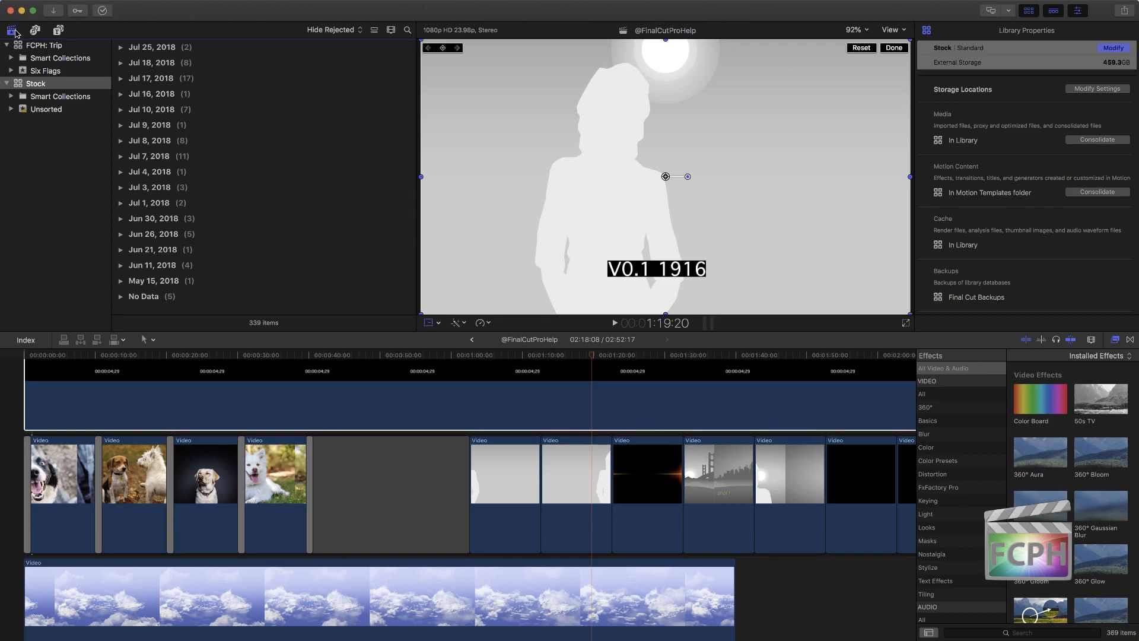
click(523, 356)
drag(535, 358, 578, 389)
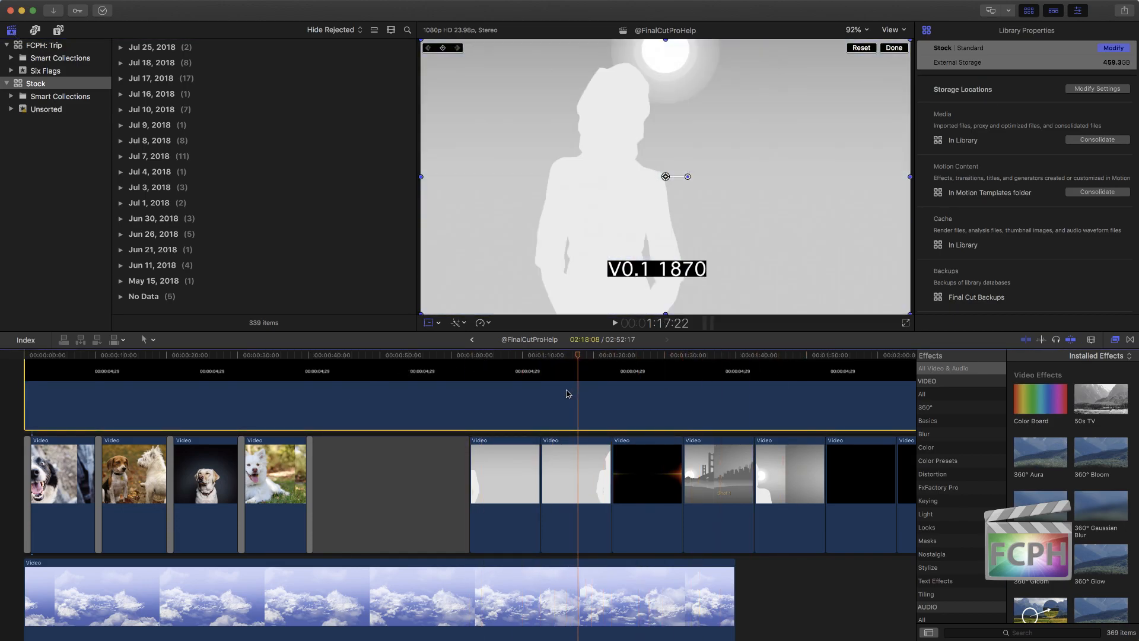
click(569, 393)
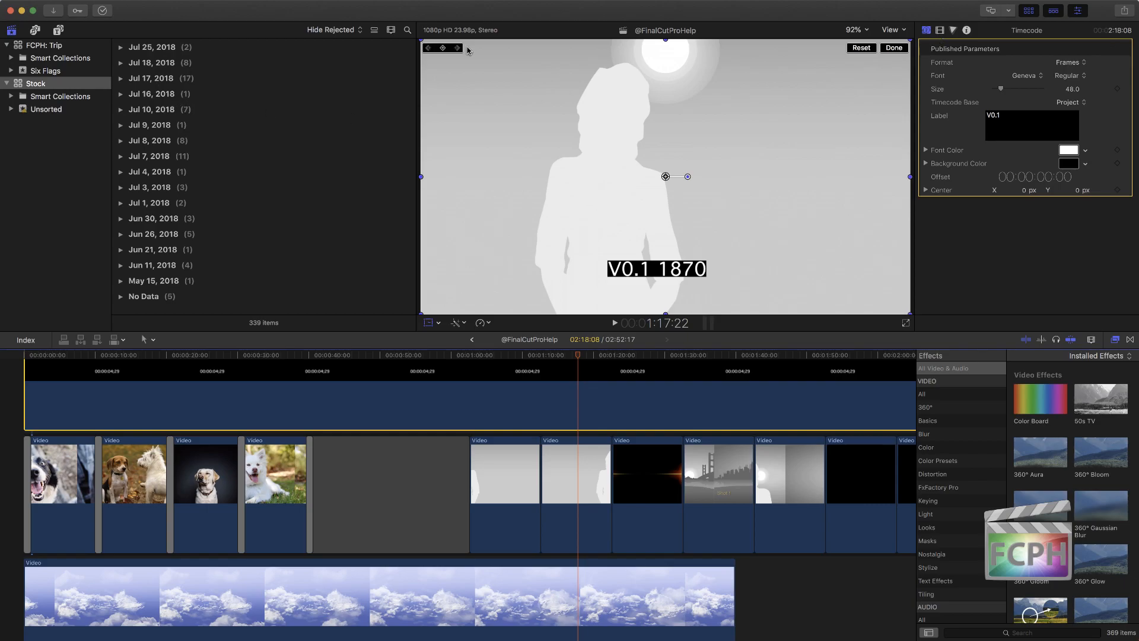
click(70, 86)
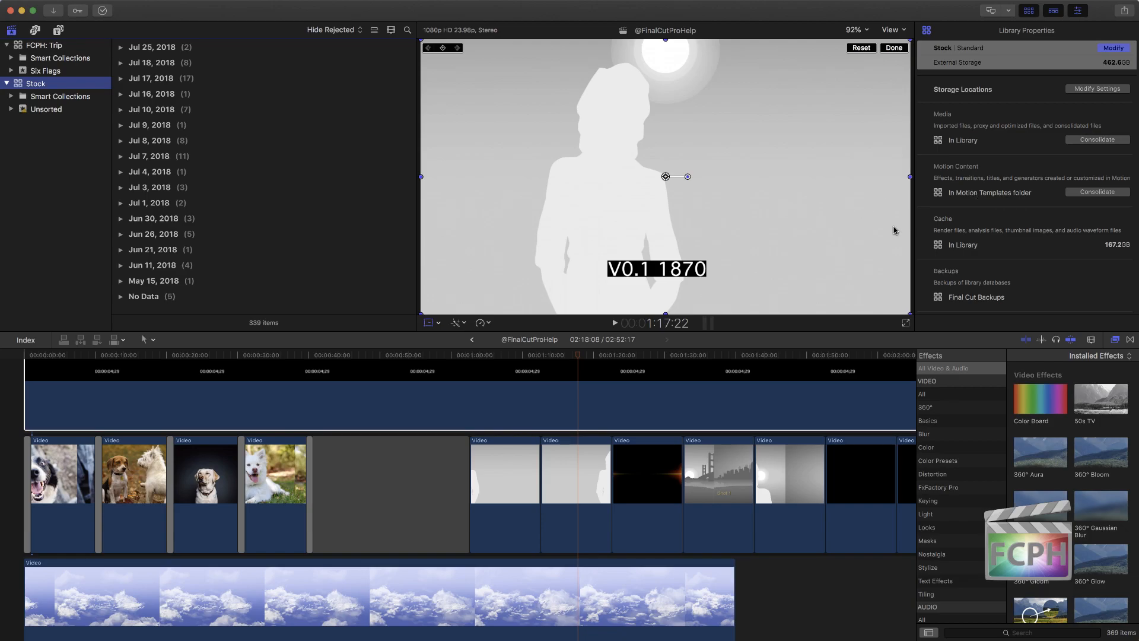
Step: Switch to Finder and open the Elements folder under Movies, Motion Templates, Generators
key(super+Tab)
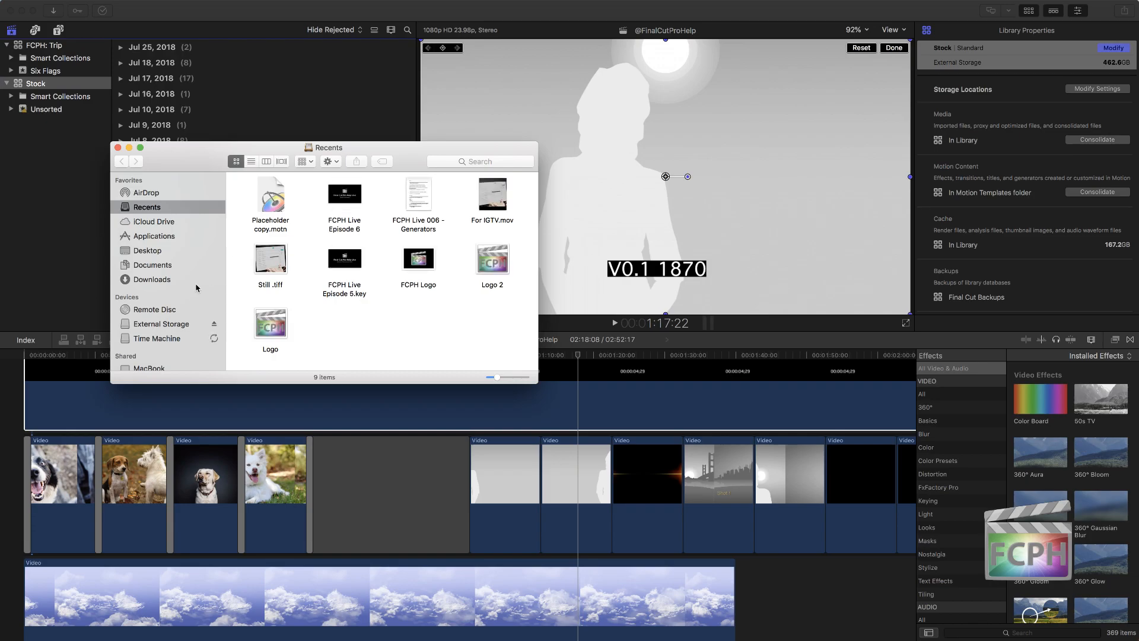
key(super+shift+h)
double_click(449, 209)
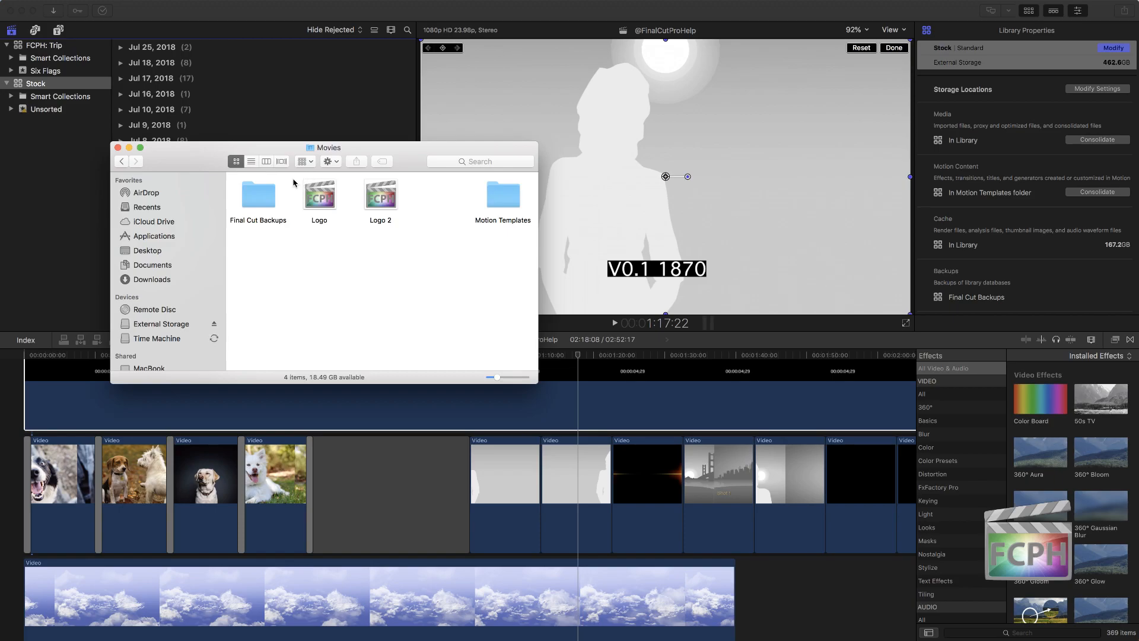
double_click(503, 202)
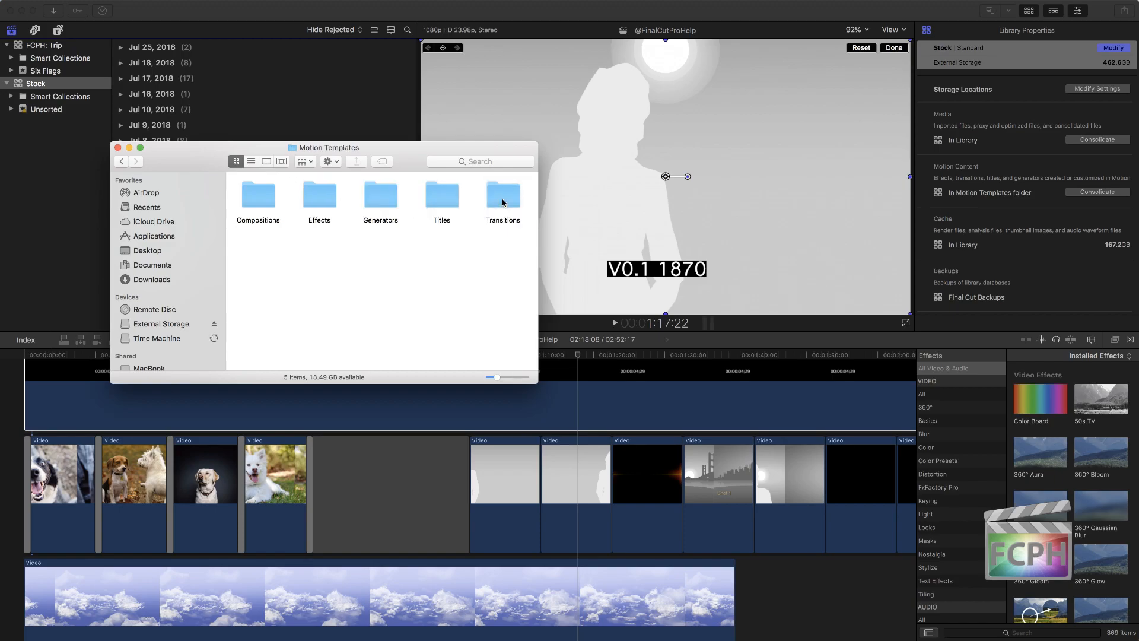
double_click(381, 195)
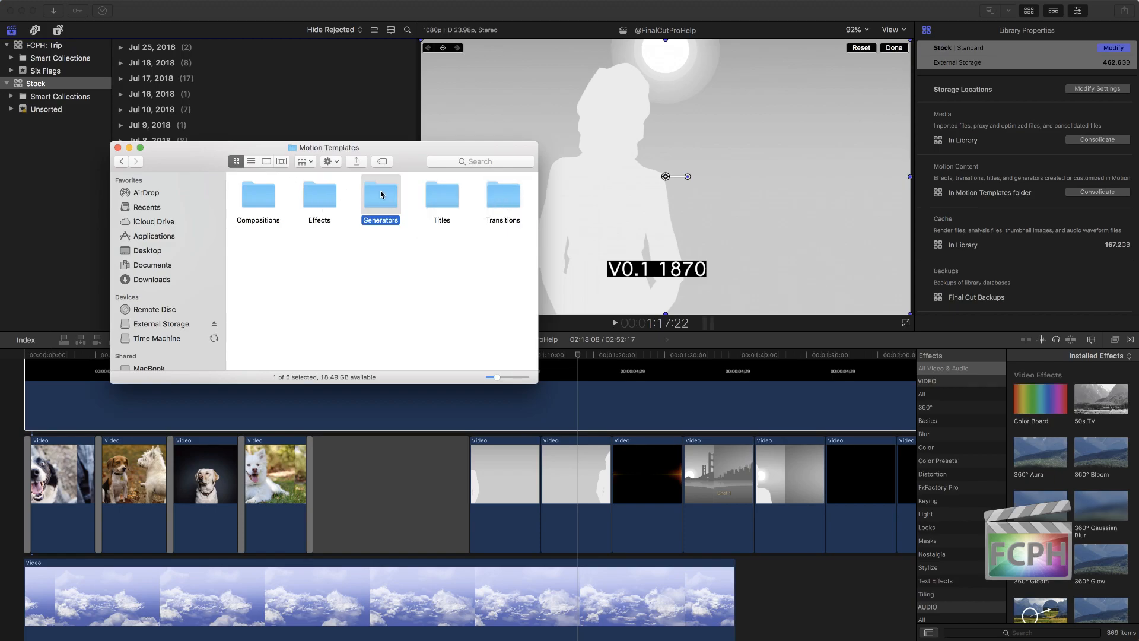
double_click(261, 202)
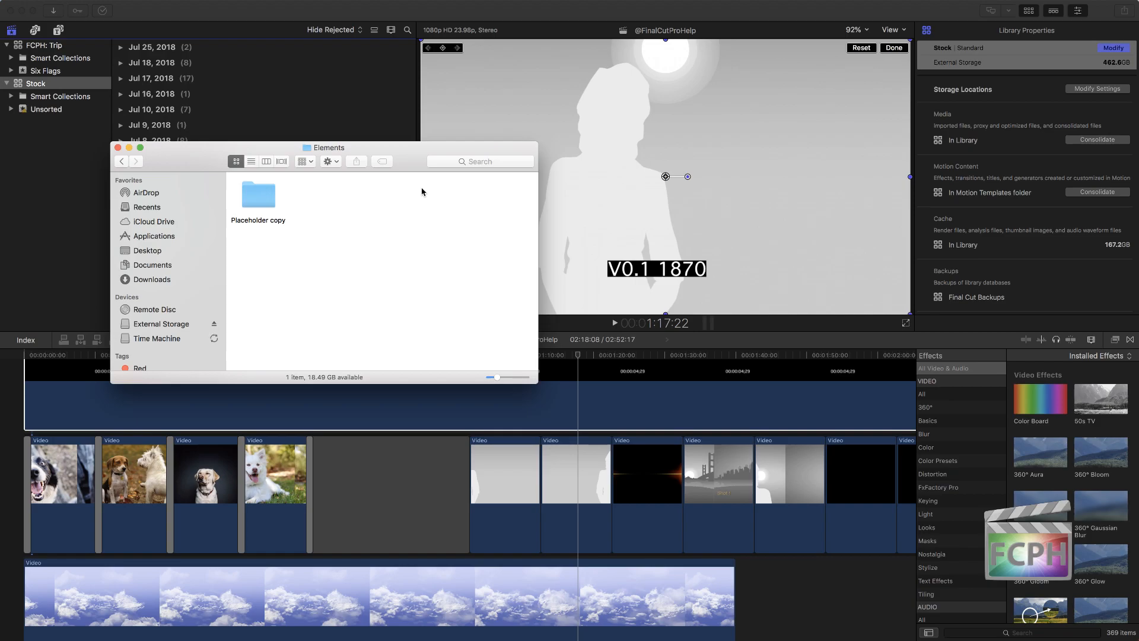
Step: Close the Finder window and review the Stock library's Motion Content storage location options without changing any library settings
click(118, 147)
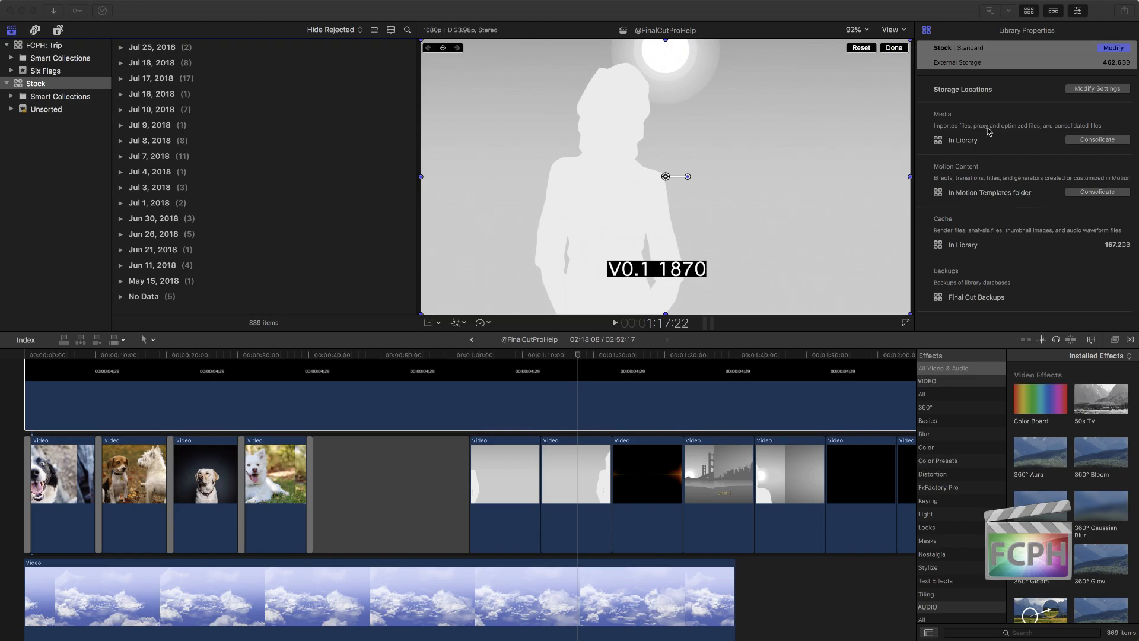
click(1114, 52)
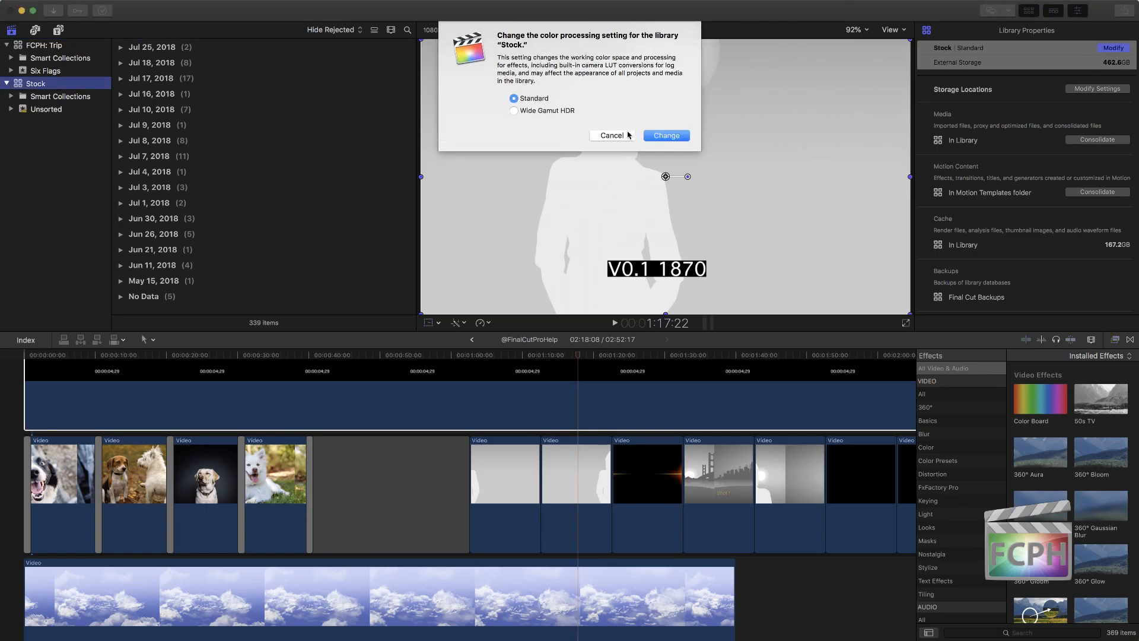
click(628, 134)
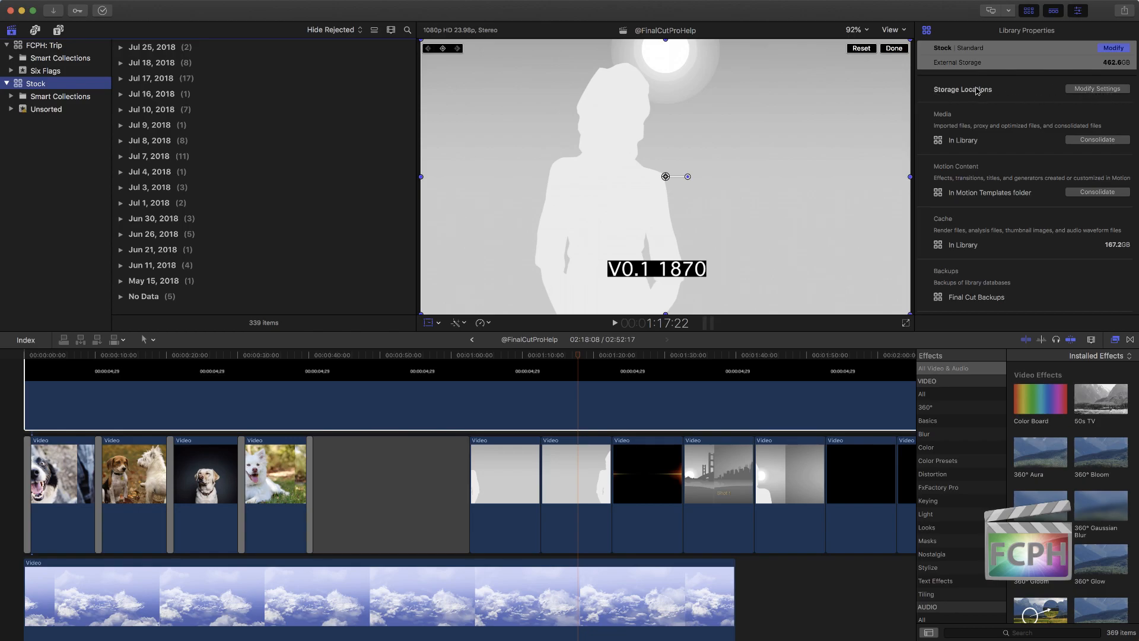
click(1086, 89)
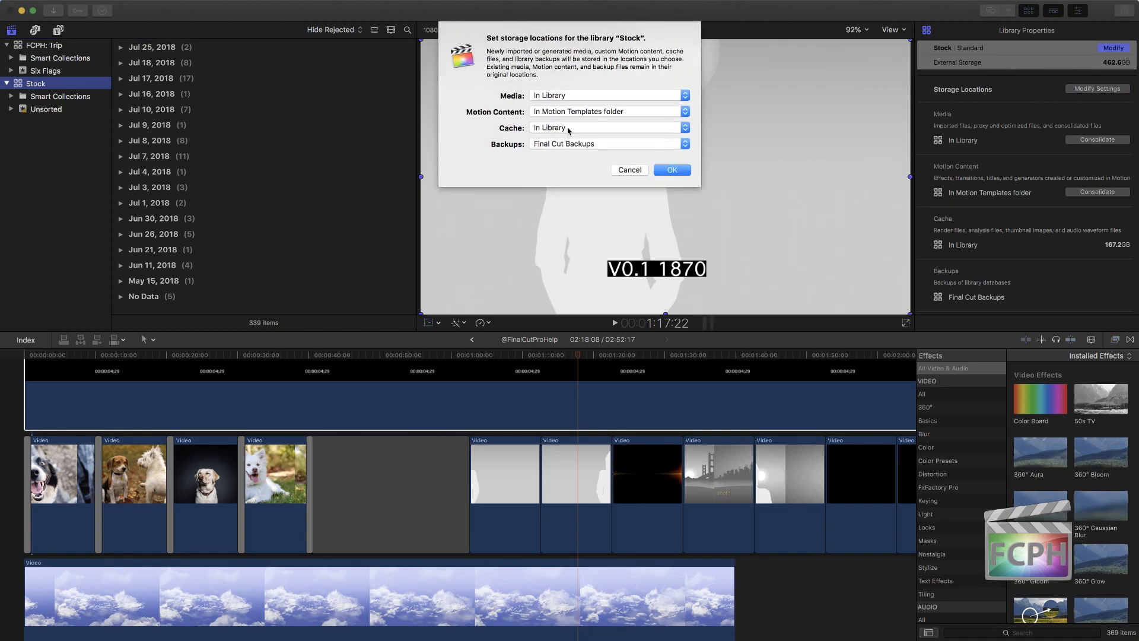
click(559, 113)
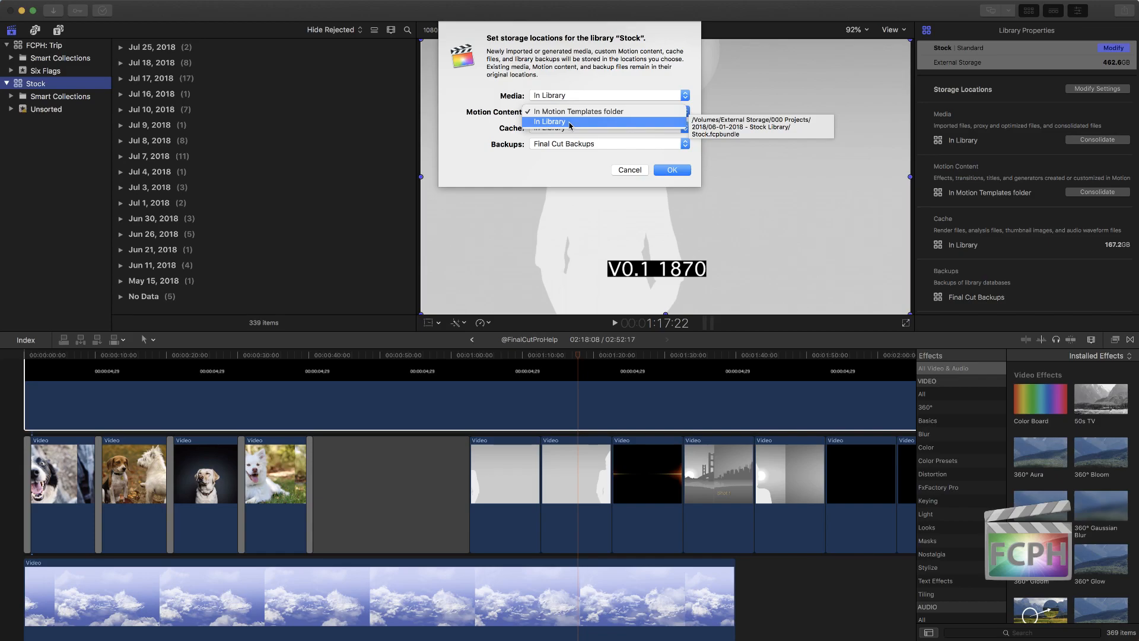
click(828, 157)
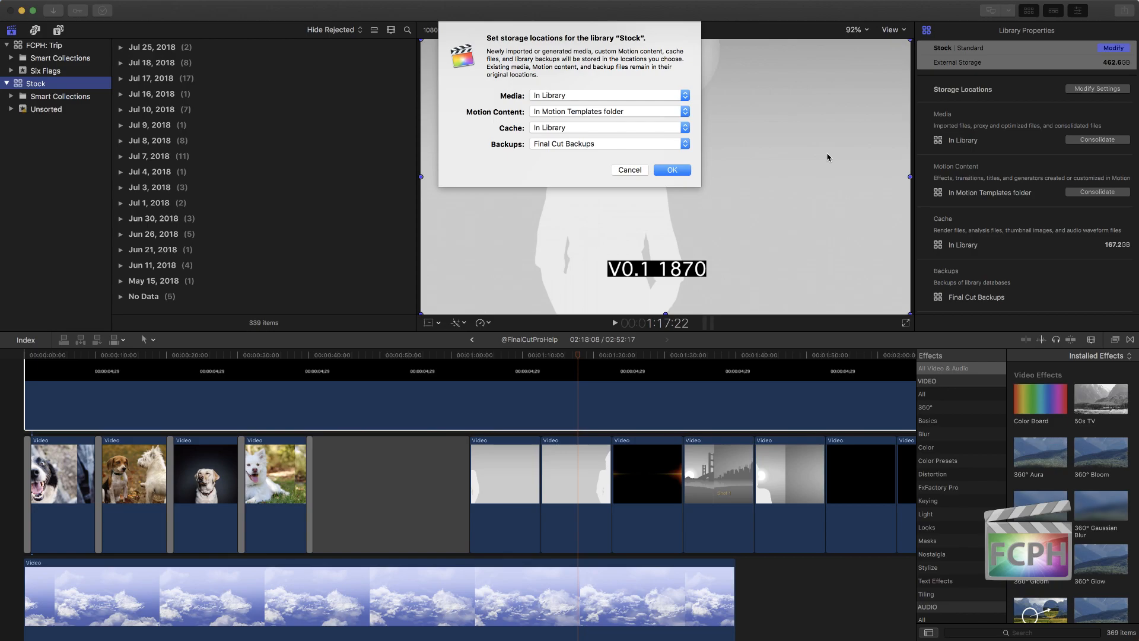
click(630, 170)
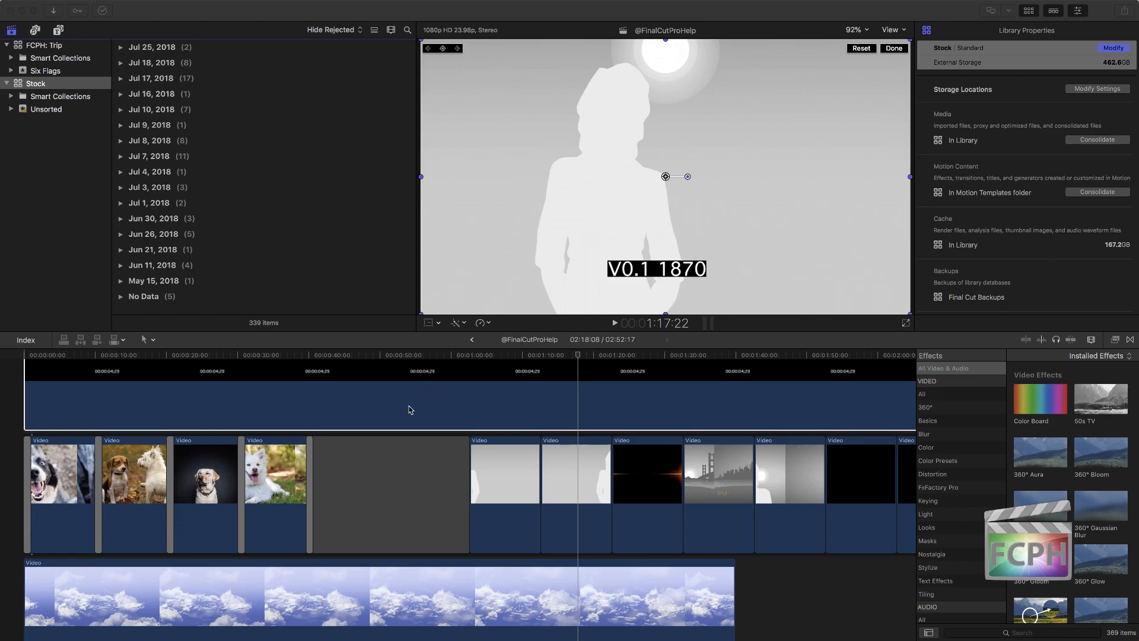
Step: Start a new project in the Unsorted event of the Stock library and name it Instagram Story
click(276, 355)
click(276, 354)
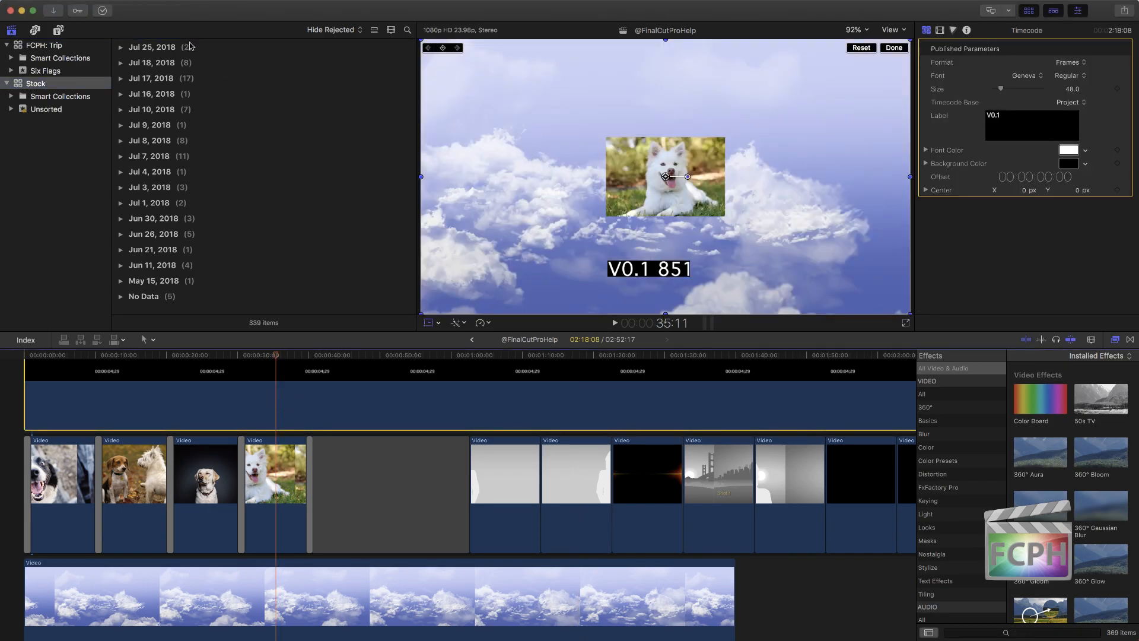
scroll(181, 50, up, 5)
click(122, 52)
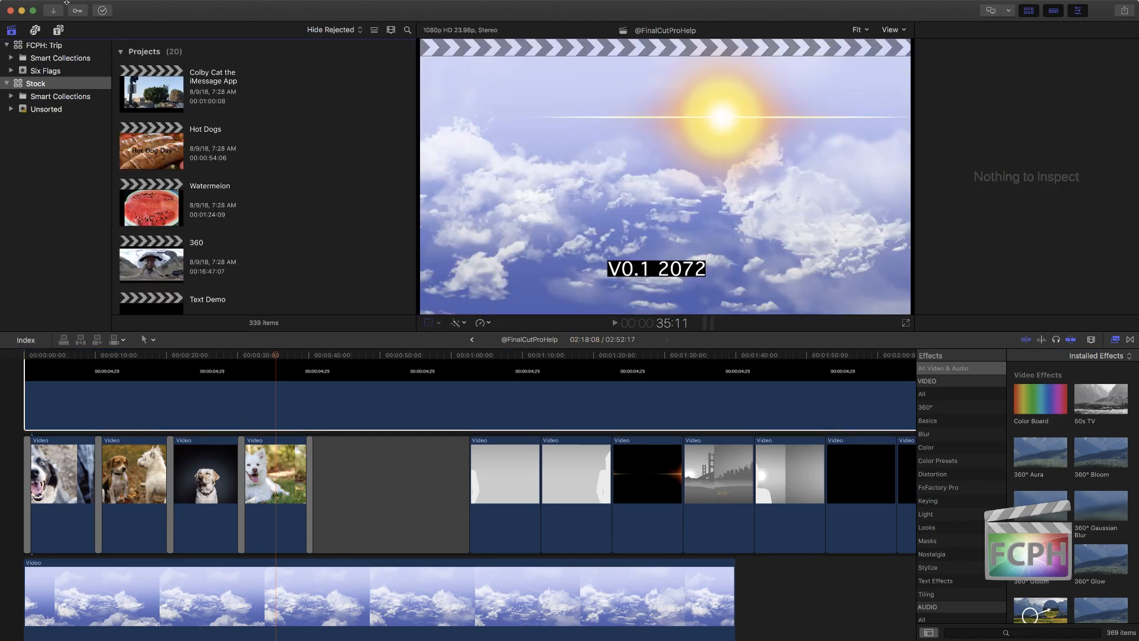
click(101, 9)
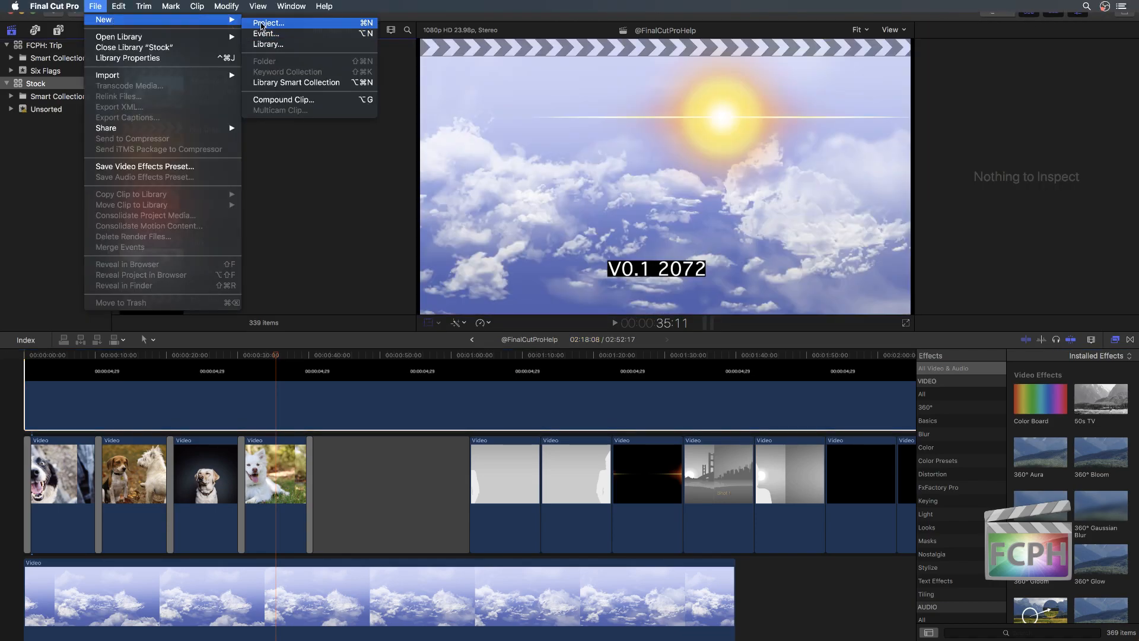
click(261, 26)
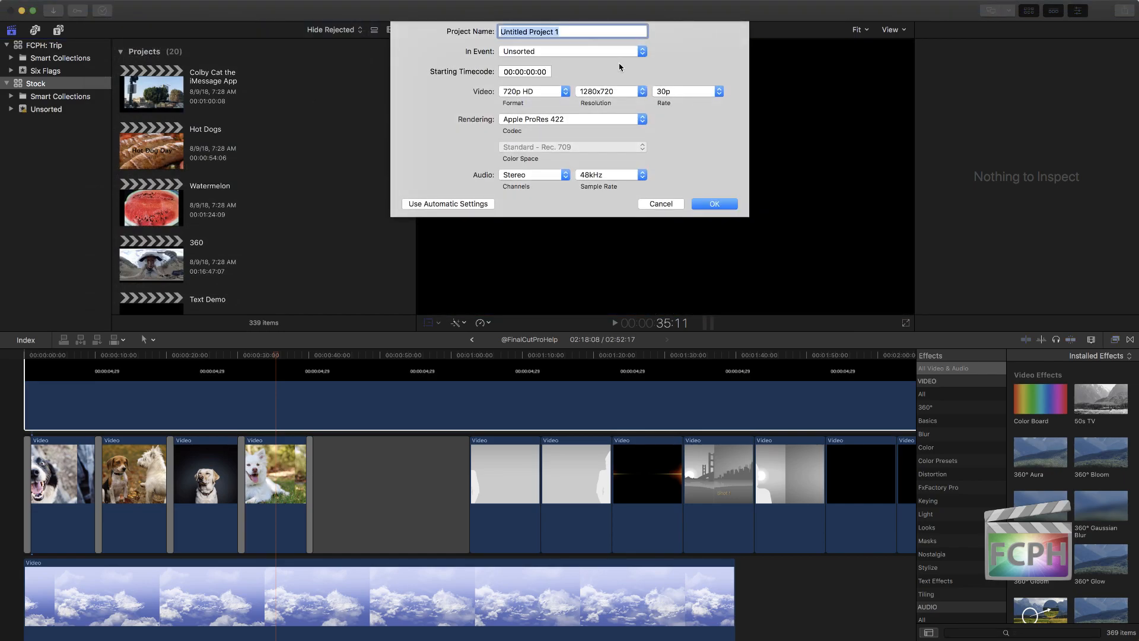
text(Instagram Story)
Step: Set the project's video format to Custom with a 1080 x 1920 resolution and create the project
click(534, 91)
click(522, 155)
double_click(594, 91)
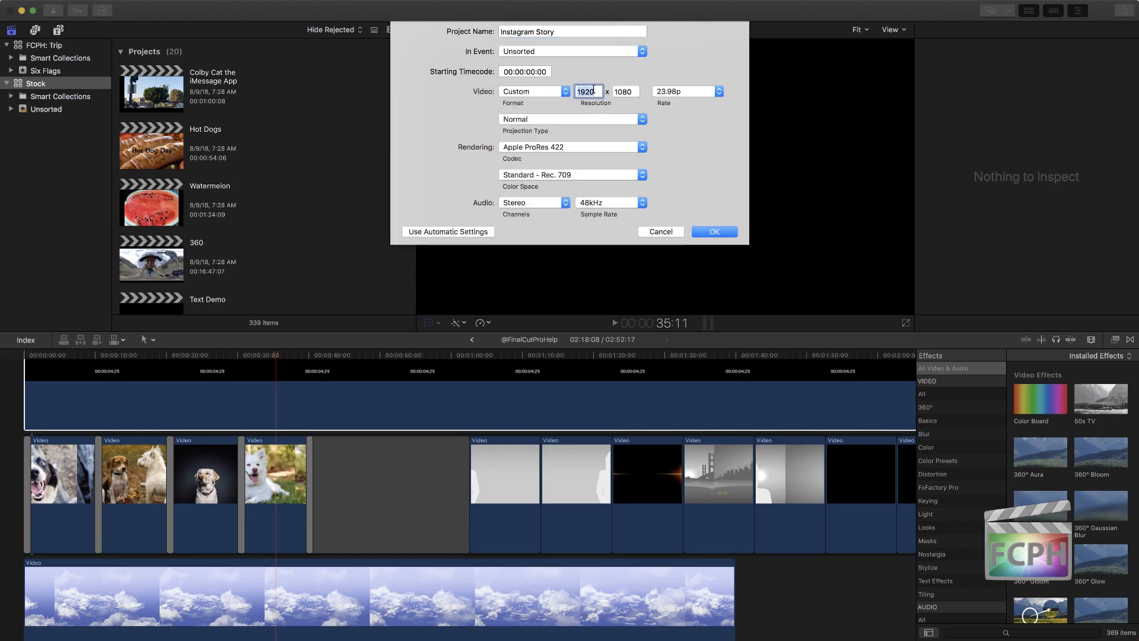
text(1080)
key(Tab)
text(1920)
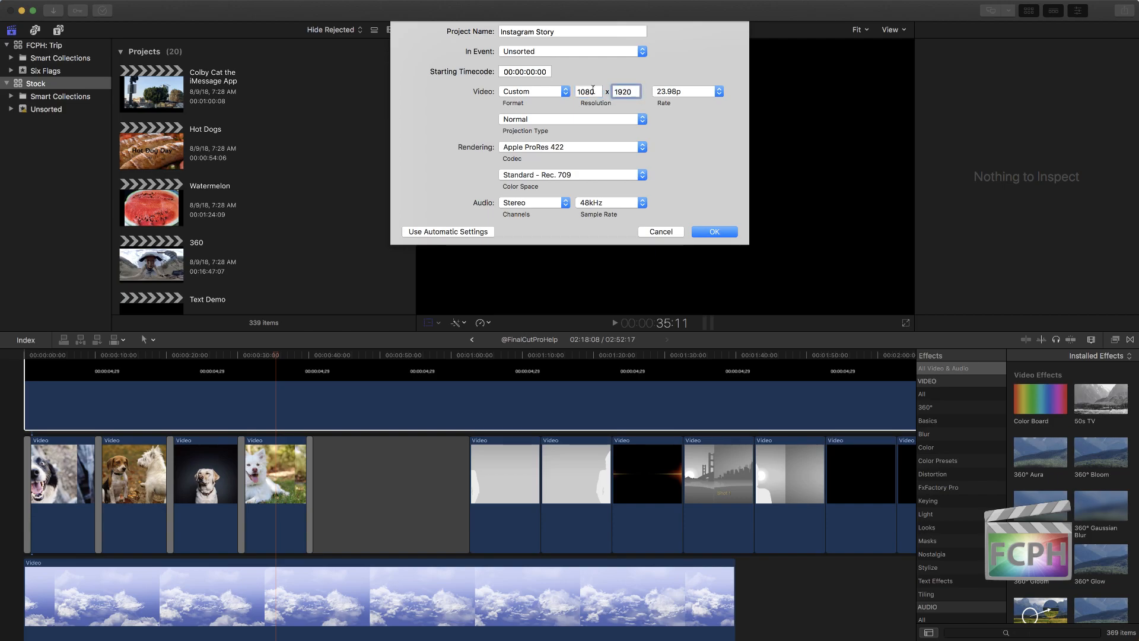
click(721, 230)
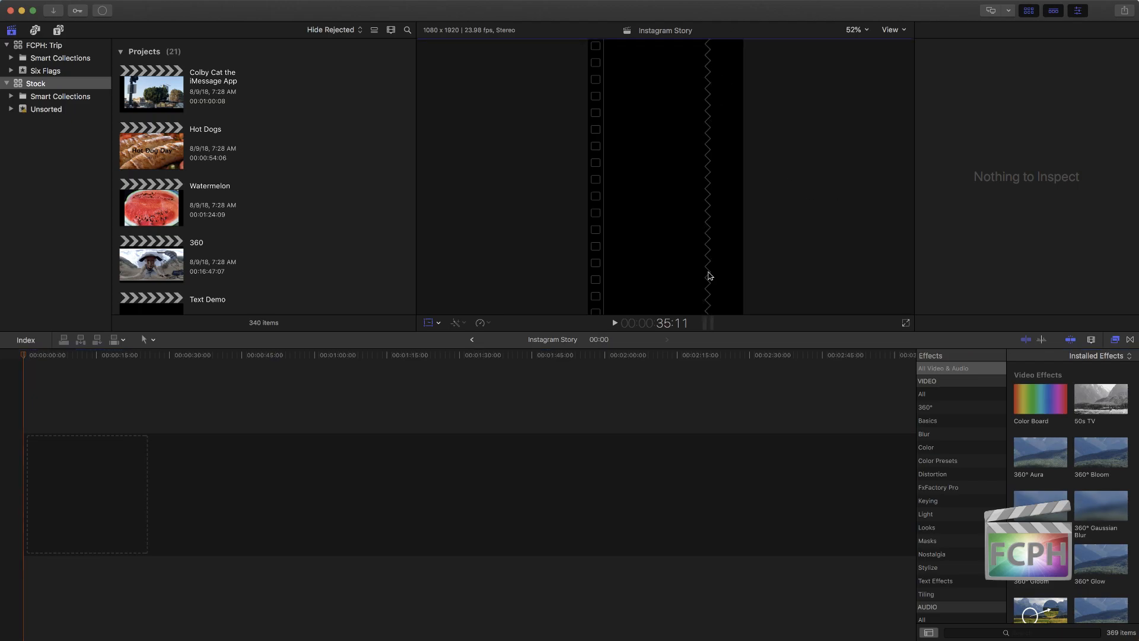
Step: Expand the Aug 30, 2018 and Aug 29, 2018 clip groups in the Stock library
scroll(217, 217, down, 5)
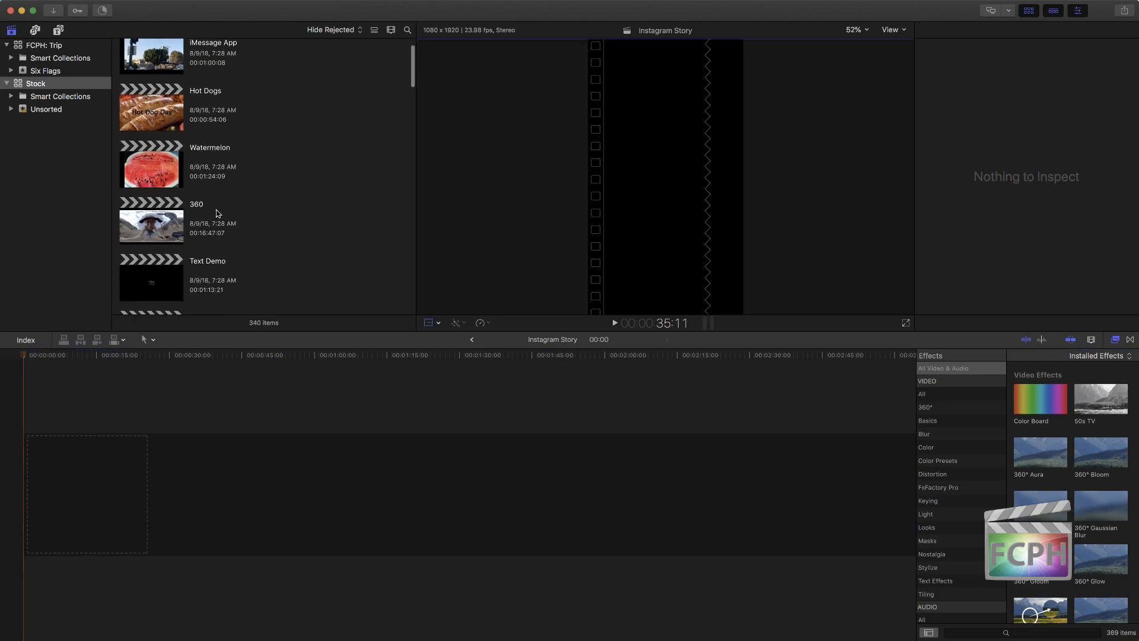
scroll(220, 210, down, 10)
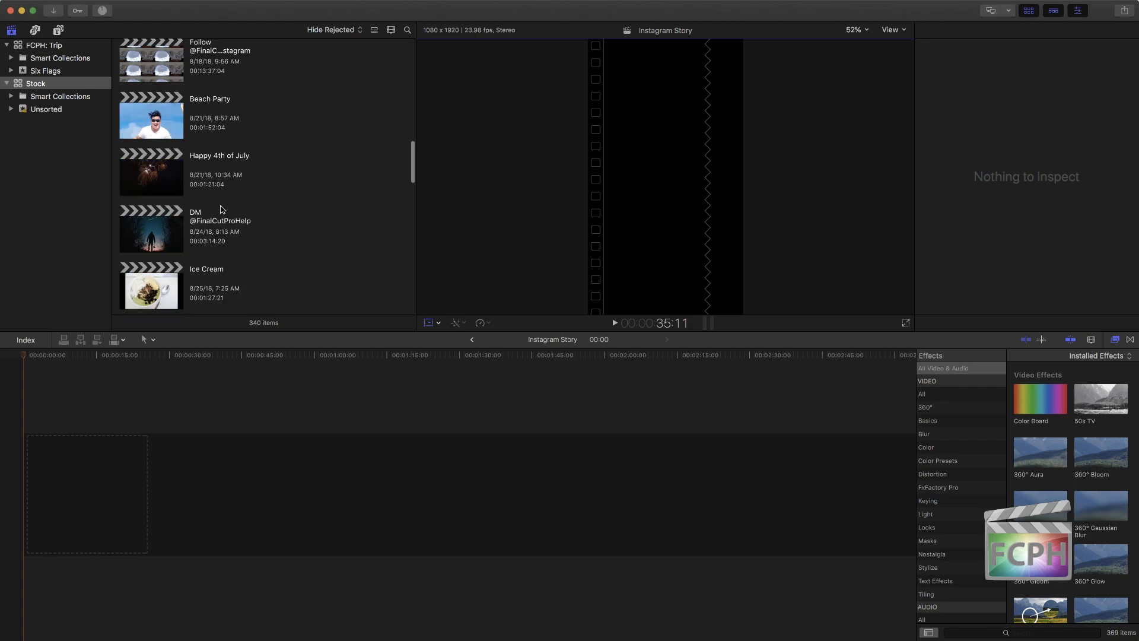
scroll(221, 209, down, 3)
scroll(222, 210, down, 10)
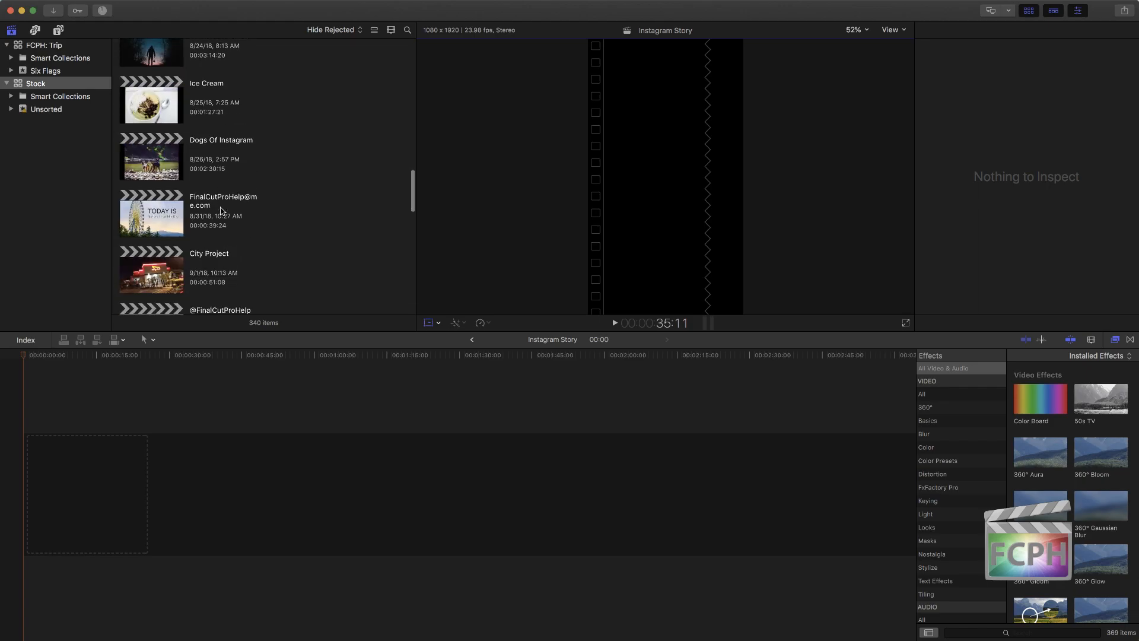
click(121, 132)
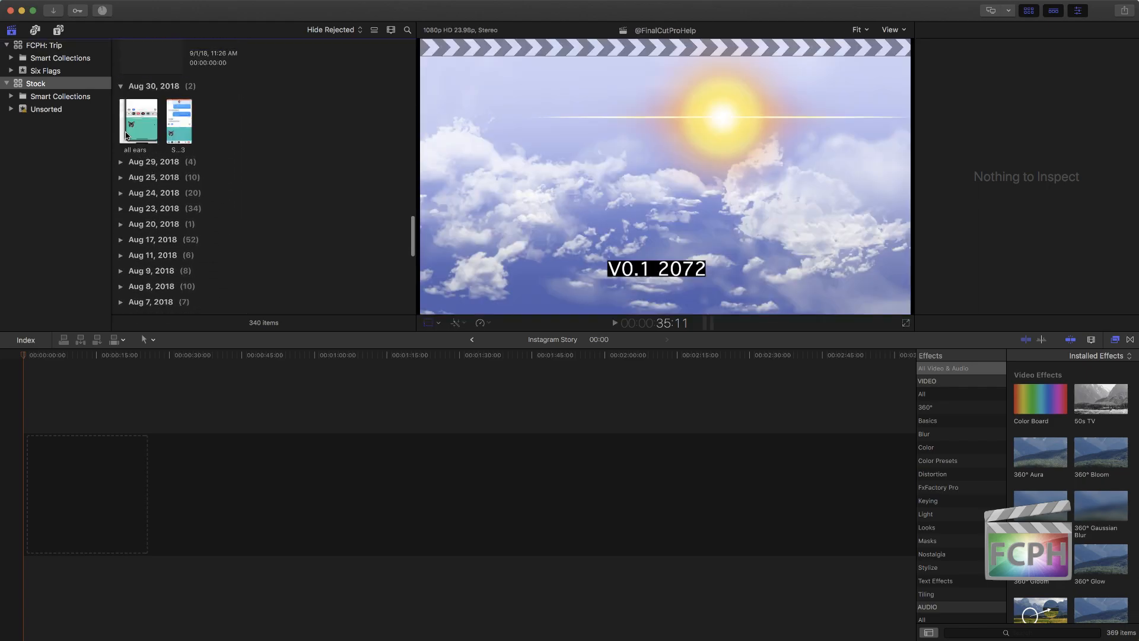
click(120, 161)
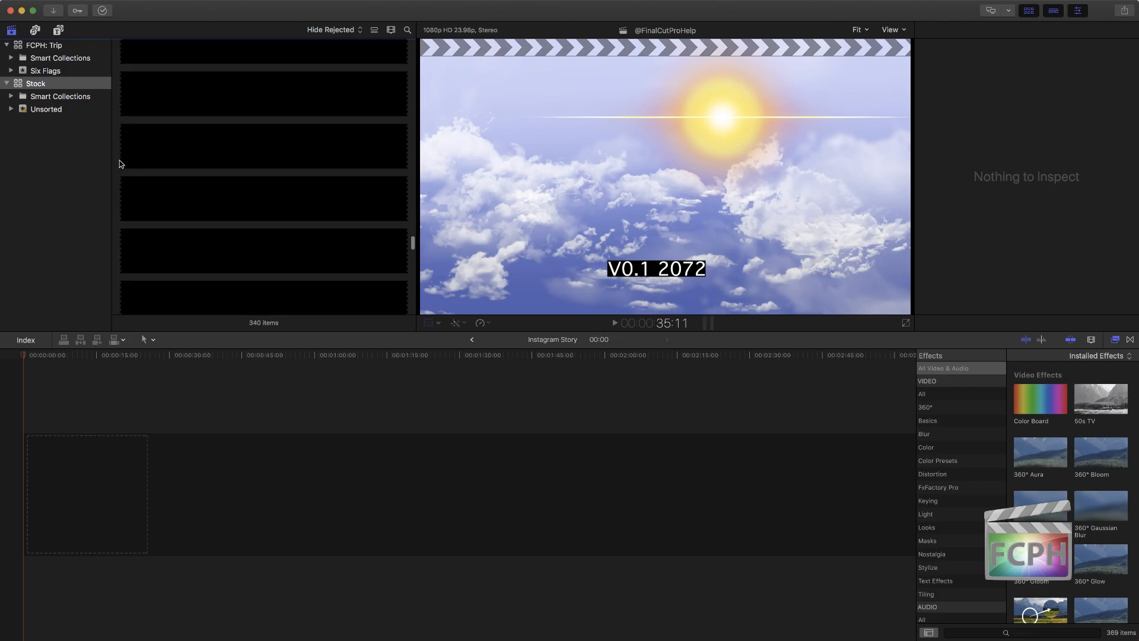
scroll(173, 183, up, 10)
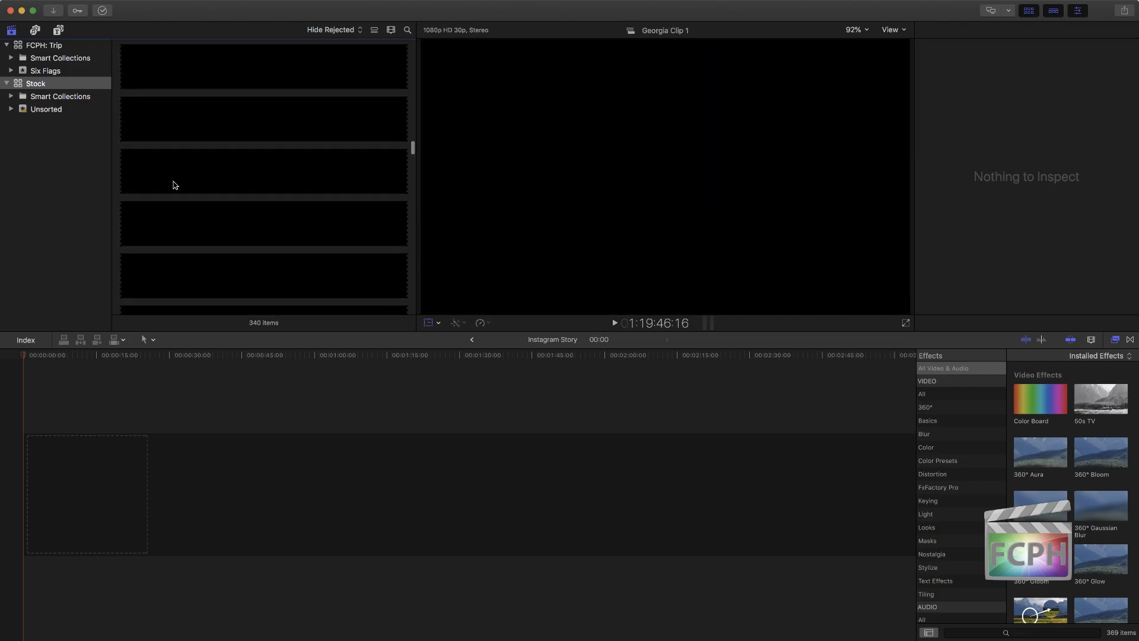
scroll(174, 183, up, 3)
scroll(173, 183, down, 2)
Step: Append the dawn-daylight-dusk-615011 and architecture-blur-buildings-290465 images to the Instagram Story timeline and fit the timeline to the view
click(163, 218)
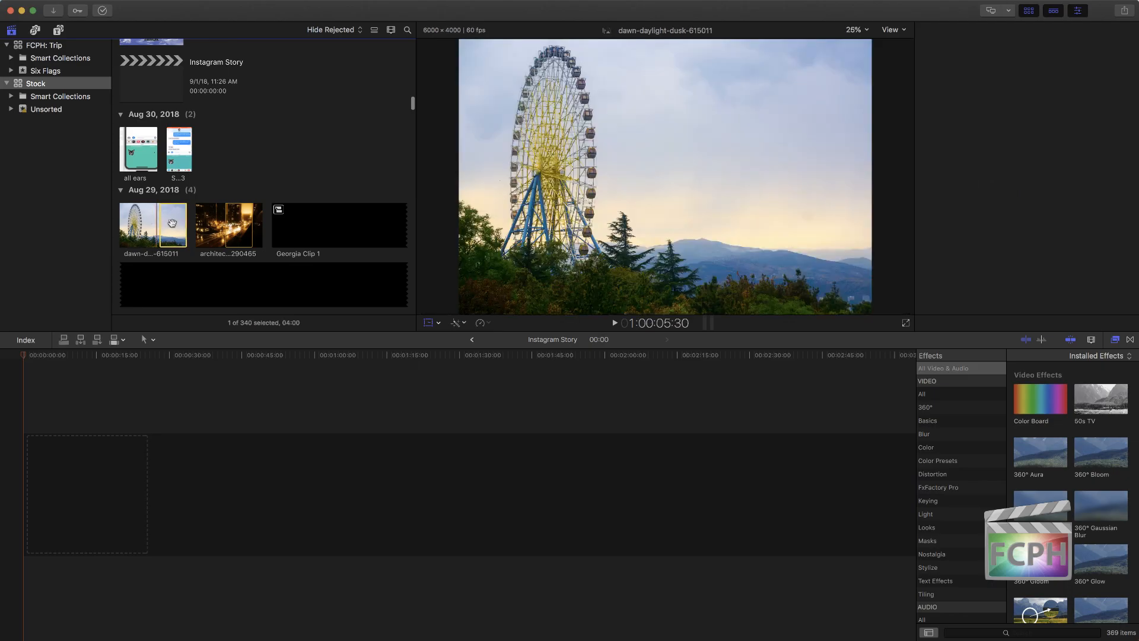
key(e)
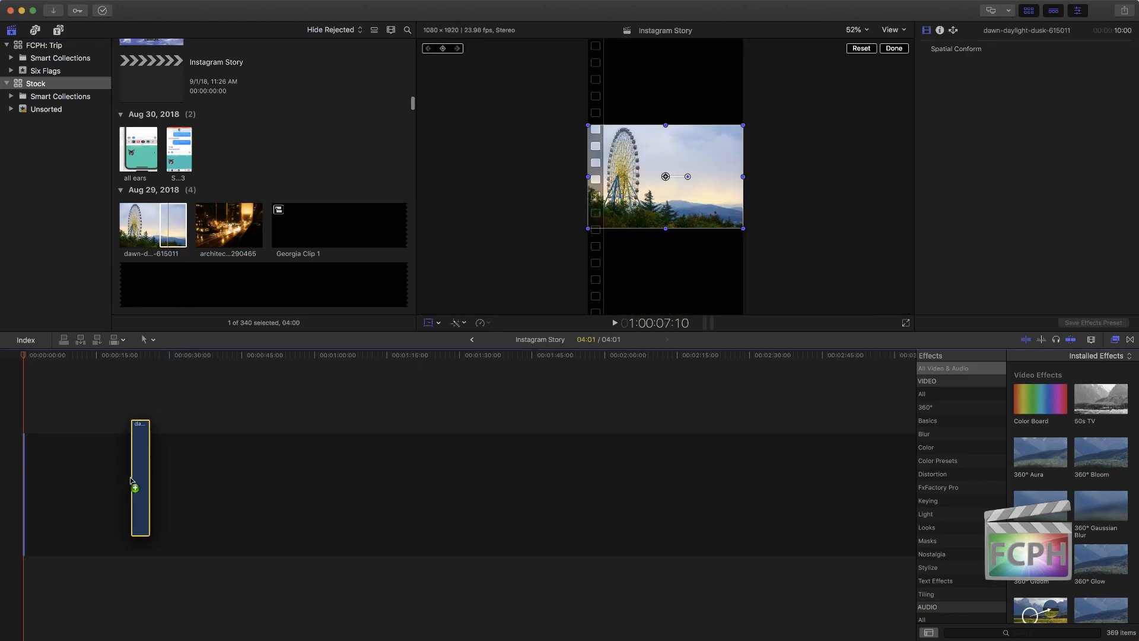
click(211, 248)
key(e)
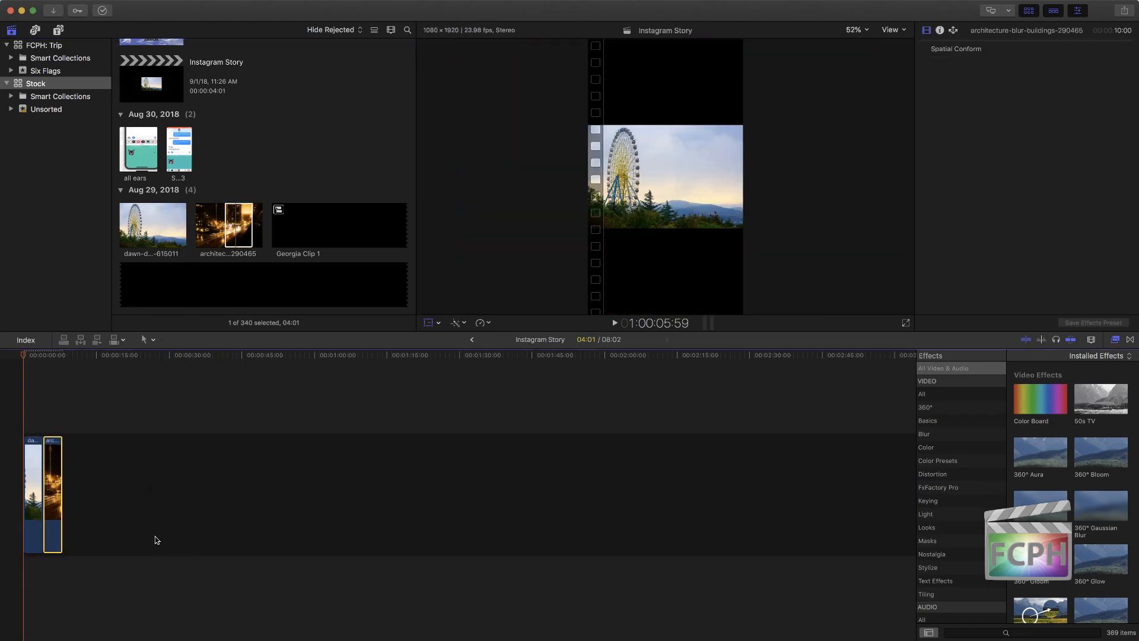
click(153, 408)
key(Home)
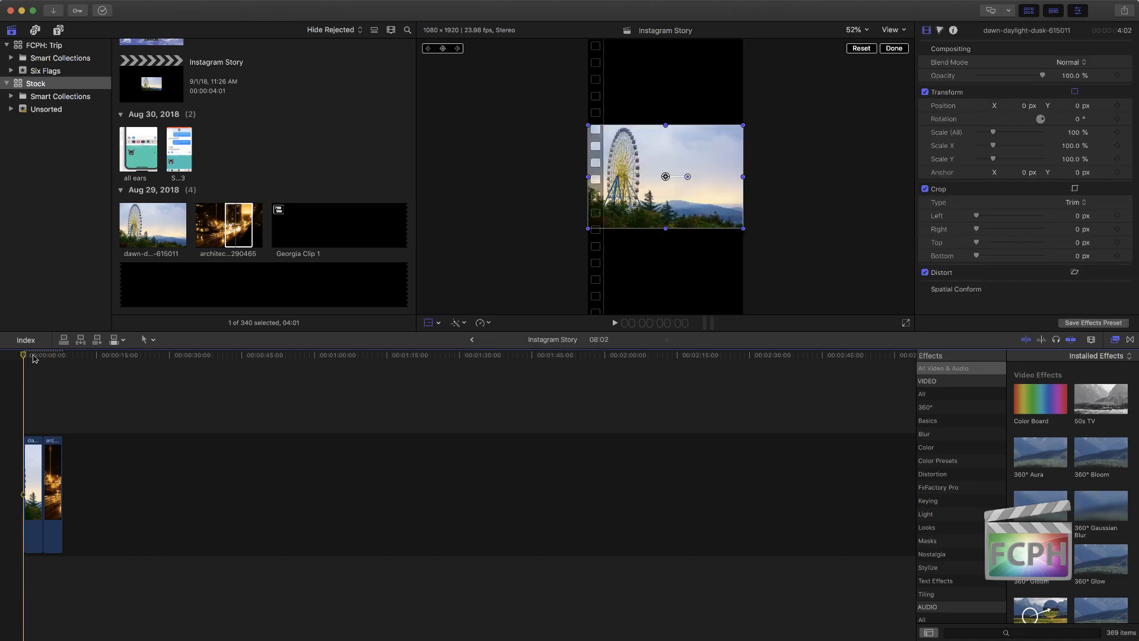
key(shift+z)
Step: Hide the on-screen transform controls and scale the architecture-blur-buildings-290465 clip to 320% so it fills the vertical frame
click(596, 374)
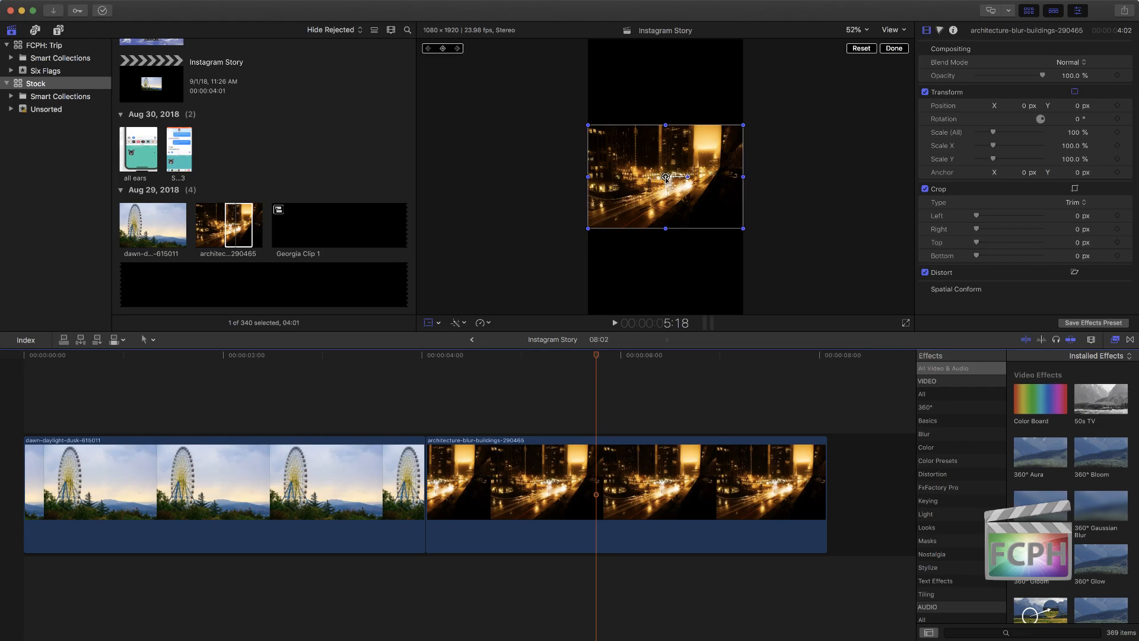
click(894, 50)
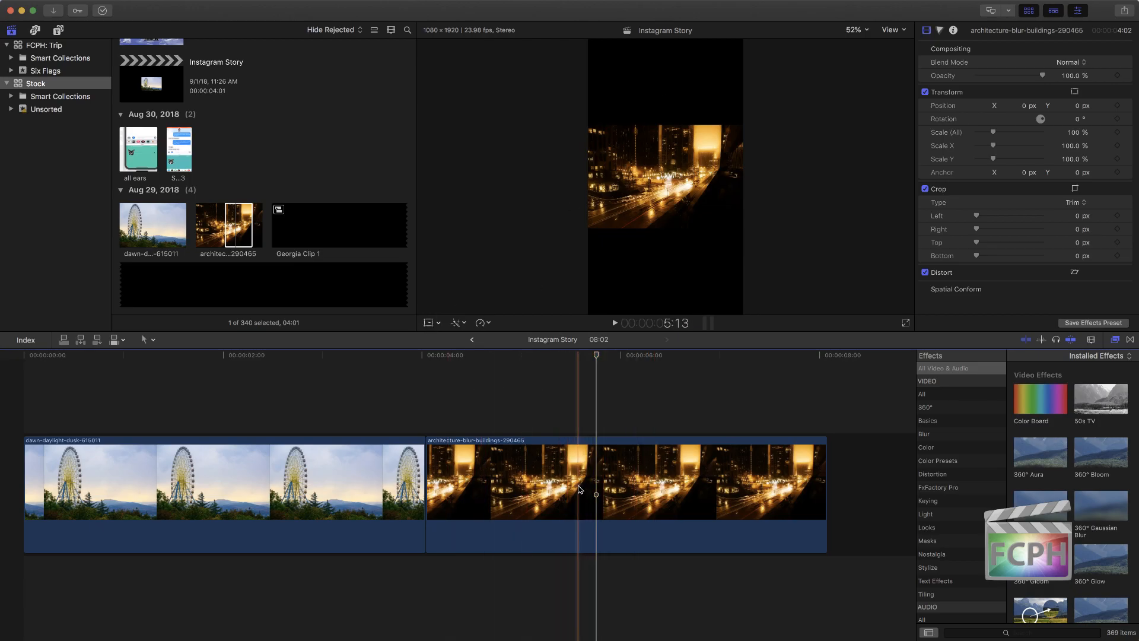
click(580, 489)
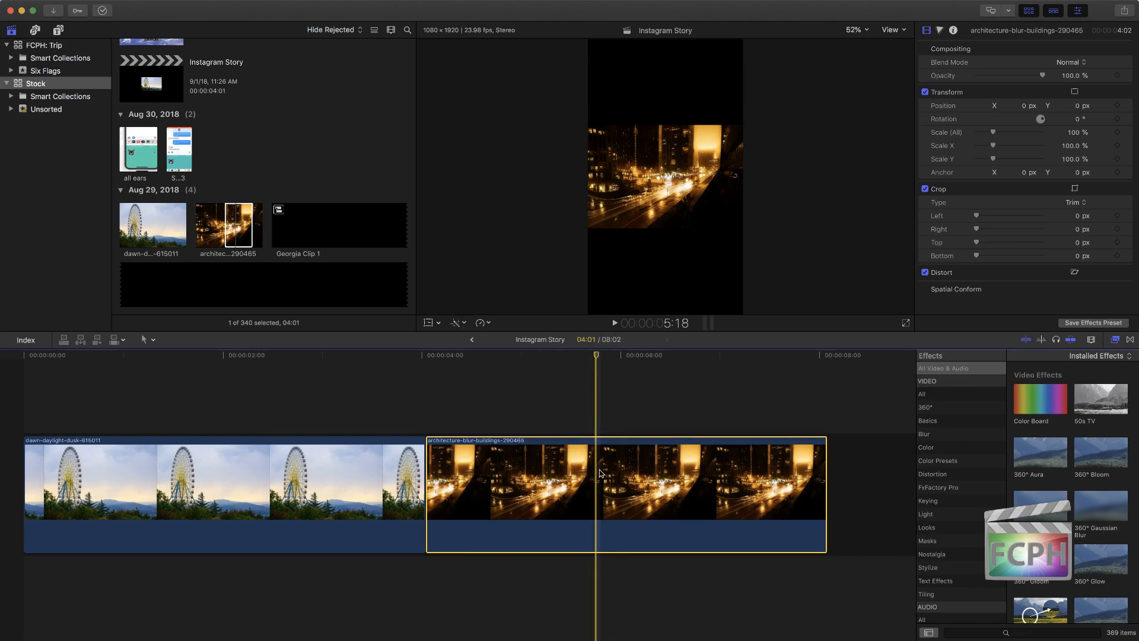
drag(993, 132, 1029, 134)
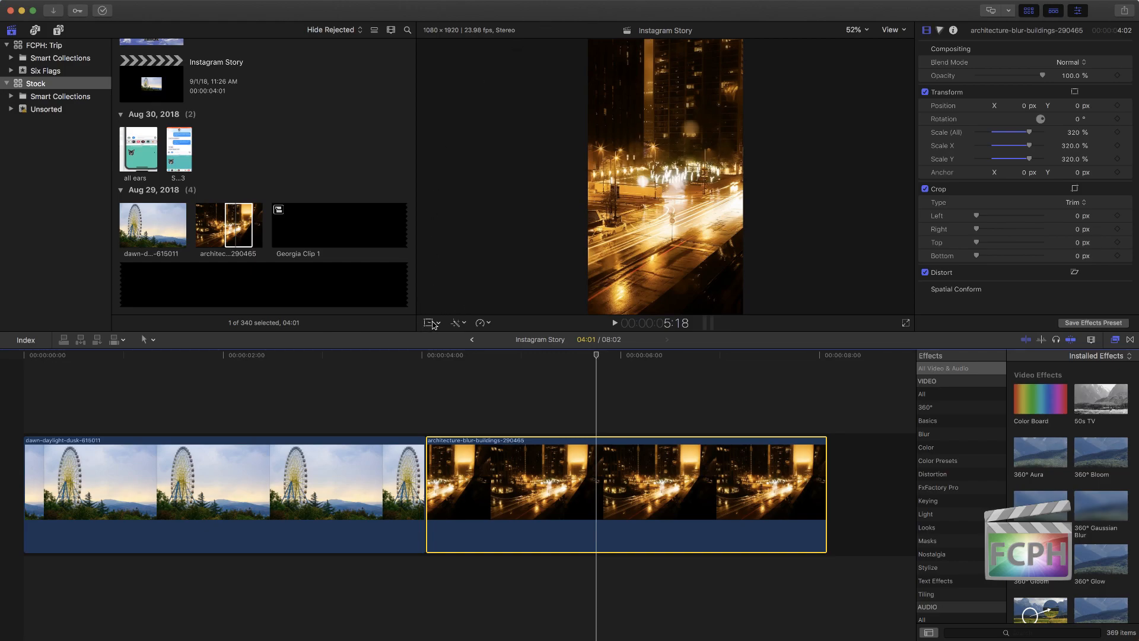
Step: Show the on-screen transform controls and shift the architecture clip about 66 px down and to the right within the frame
click(432, 324)
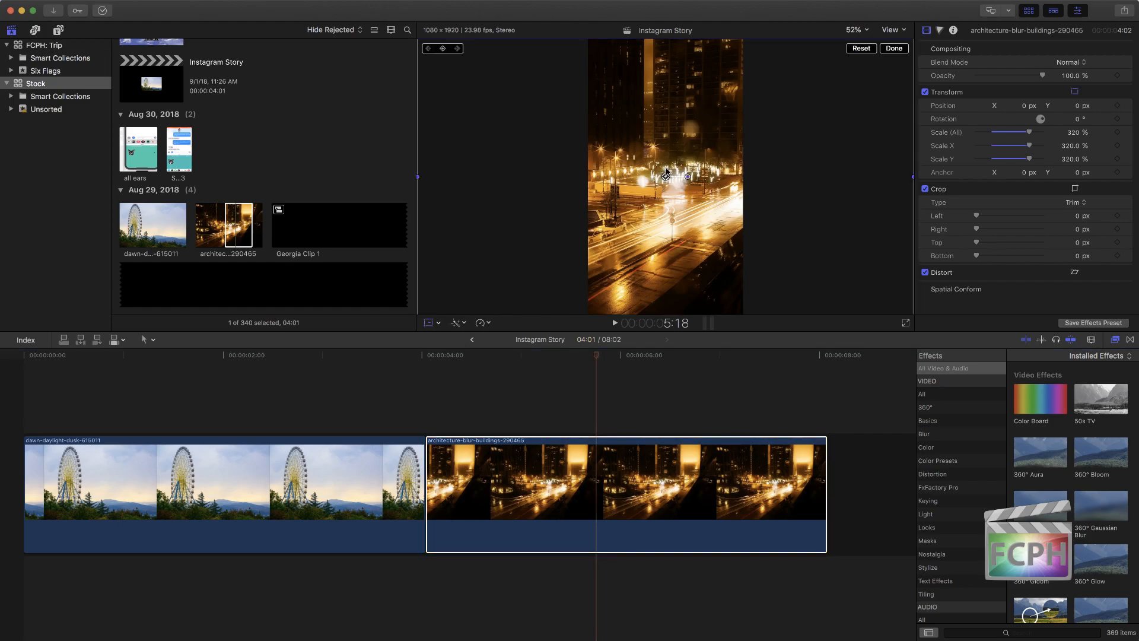
mouse_move(666, 177)
mouse_down()
mouse_move(577, 178)
mouse_move(882, 166)
mouse_move(861, 172)
mouse_move(842, 257)
mouse_move(806, 153)
mouse_move(717, 245)
mouse_move(709, 196)
mouse_move(665, 185)
mouse_up()
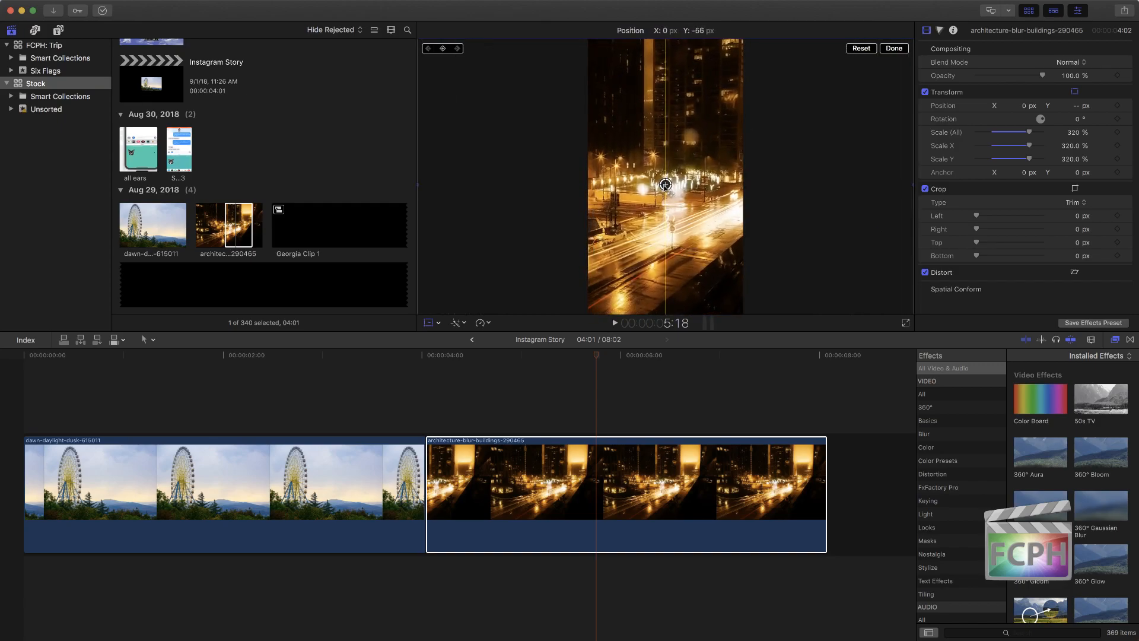
drag(665, 185, 709, 184)
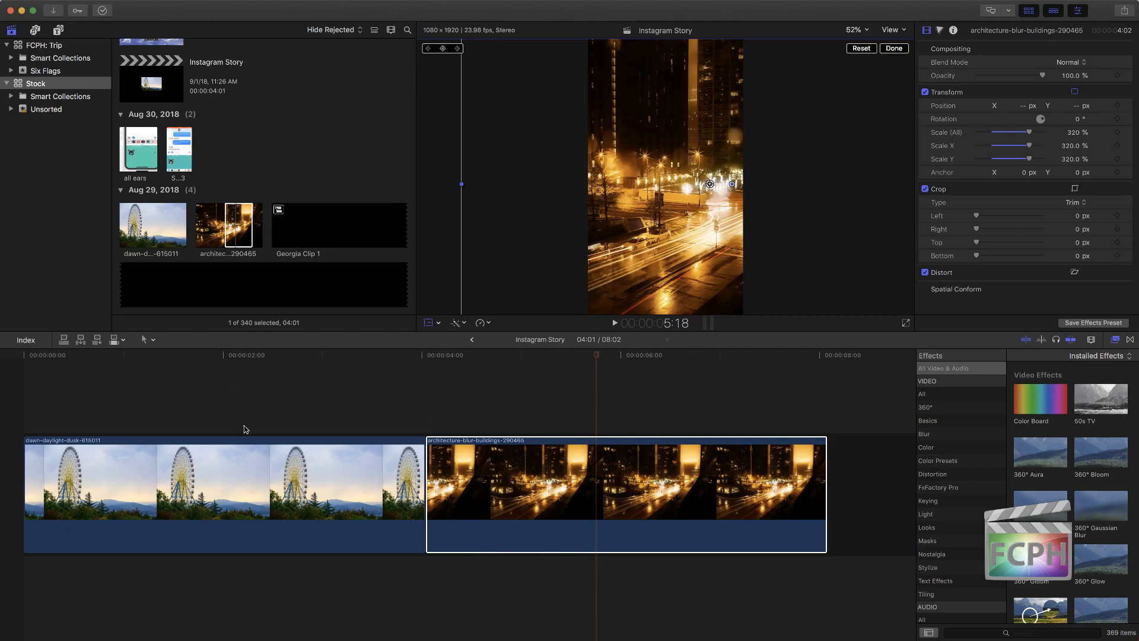
Step: Combine both clips in the Instagram Story timeline into a new compound clip
click(389, 414)
drag(295, 395, 674, 538)
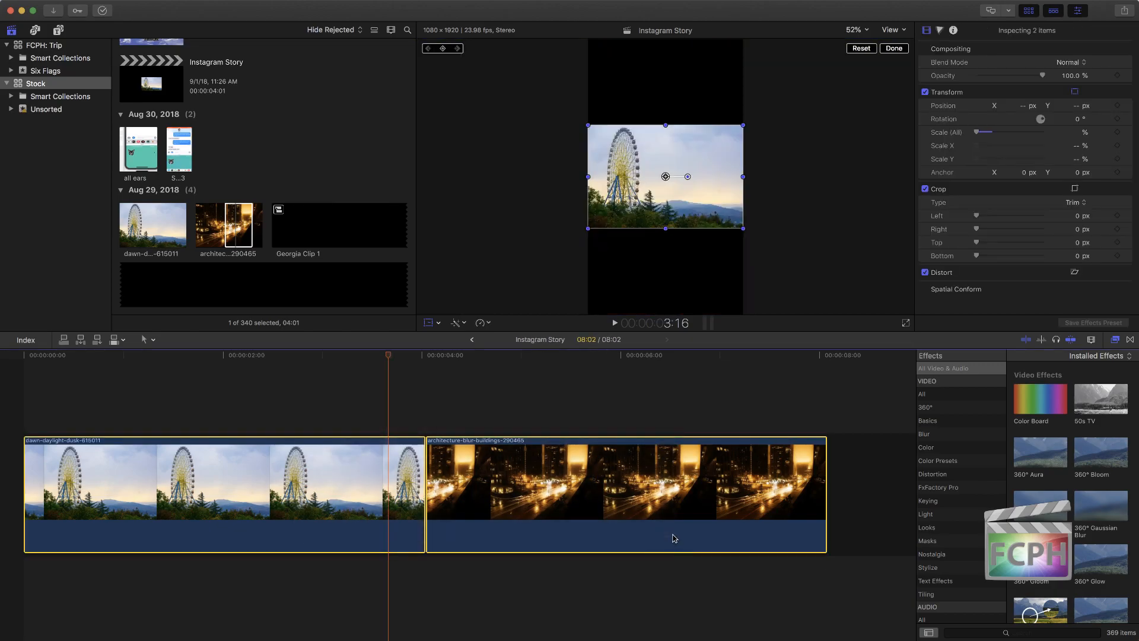
right_click(370, 472)
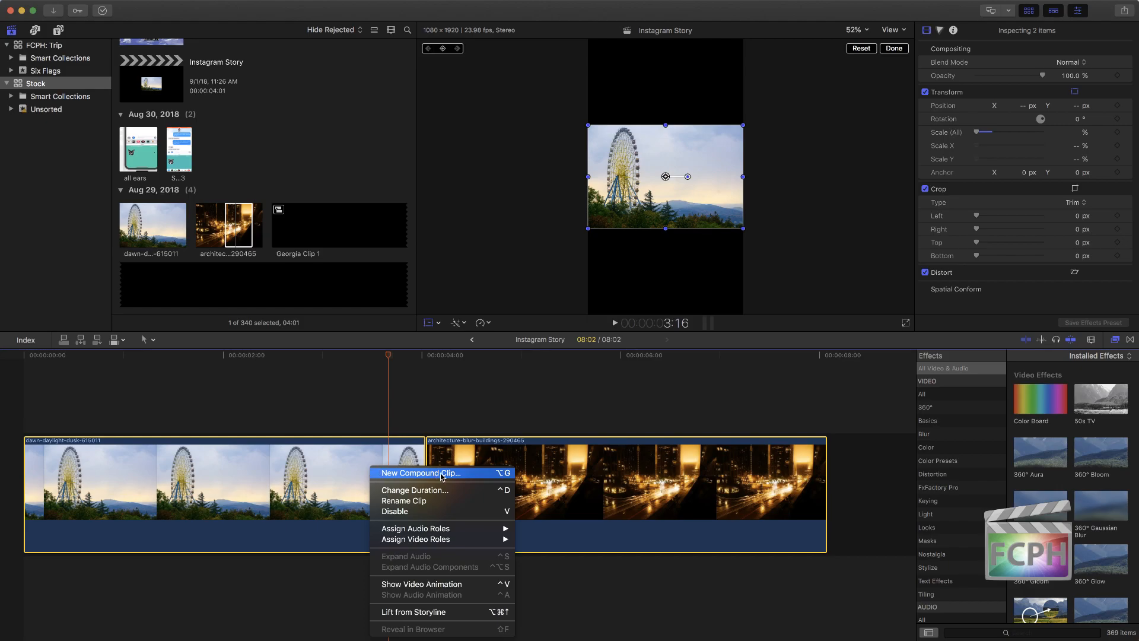
click(498, 479)
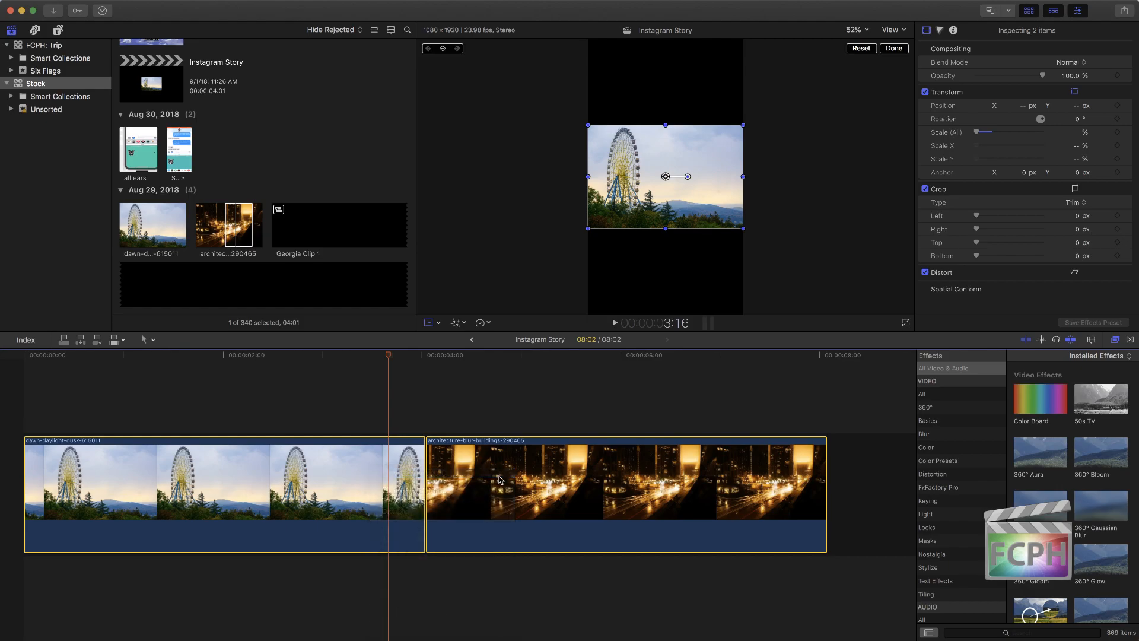
click(714, 71)
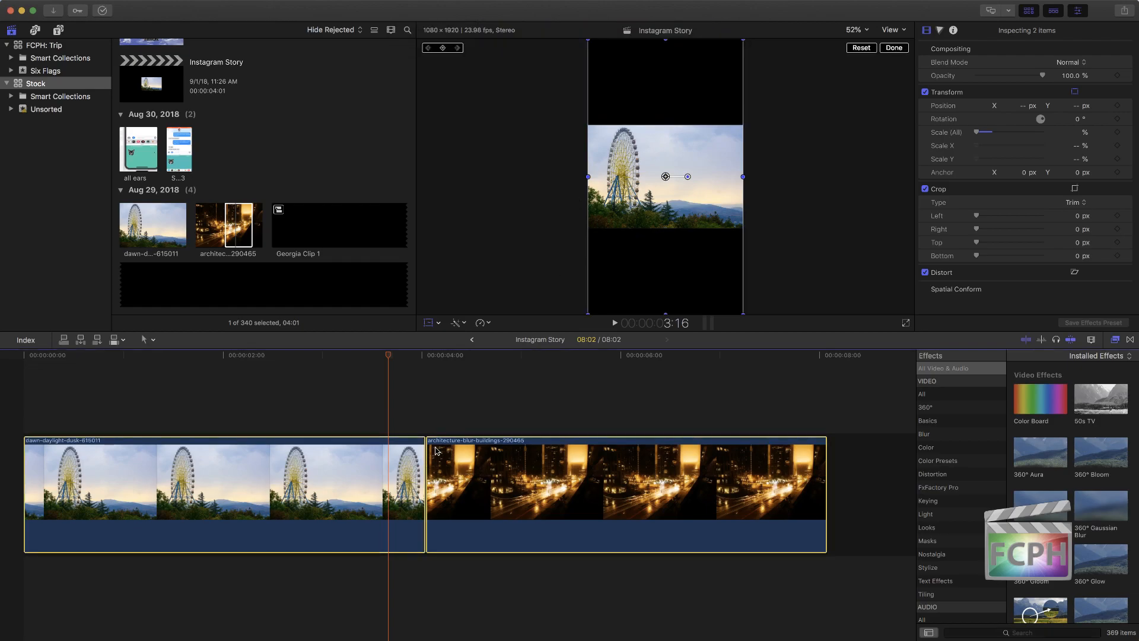
Step: Slide the Instagram Story compound clip sideways out of the frame in both directions and move it back to the centre
drag(664, 176, 752, 177)
drag(412, 356, 476, 357)
drag(753, 176, 662, 177)
drag(458, 355, 394, 349)
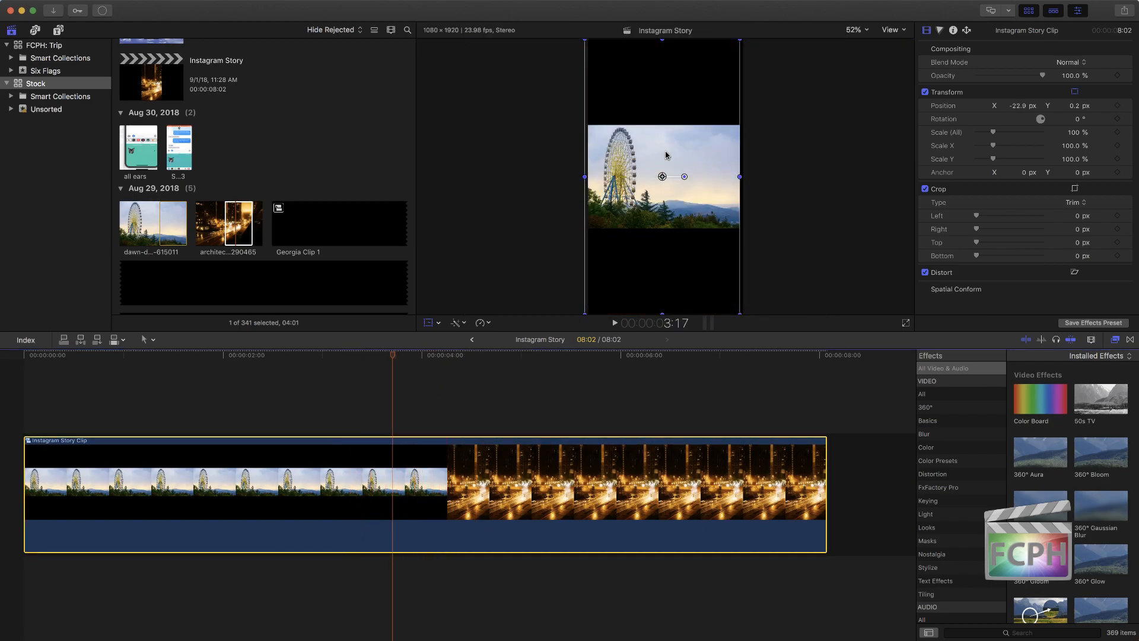
drag(663, 179, 612, 180)
mouse_move(398, 355)
mouse_down()
mouse_move(527, 355)
mouse_move(400, 354)
mouse_up()
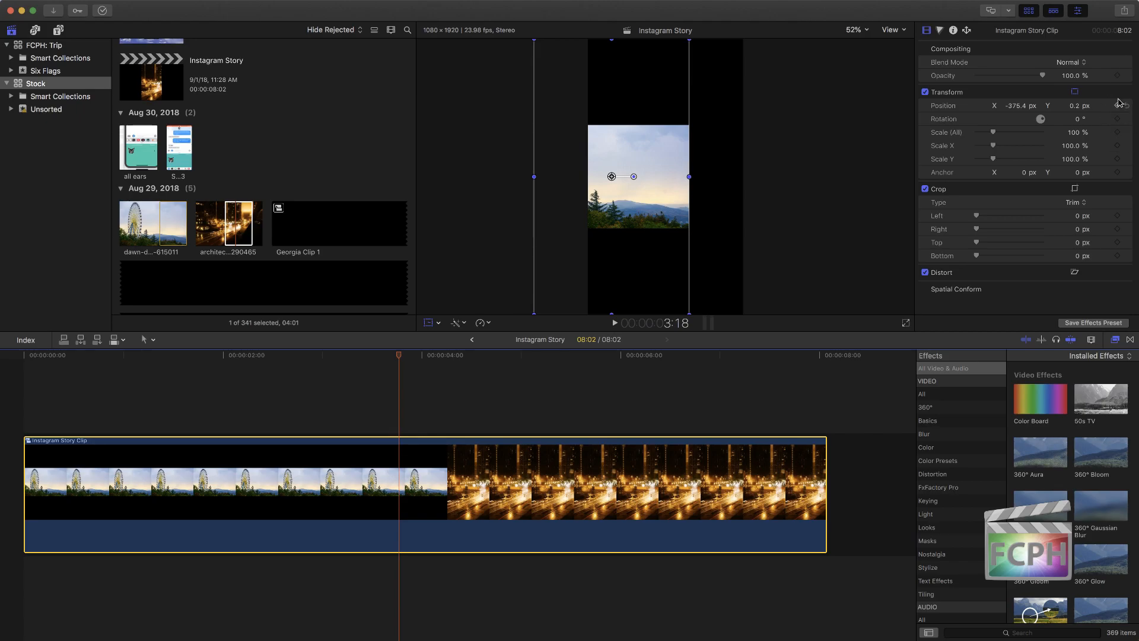
drag(612, 176, 666, 177)
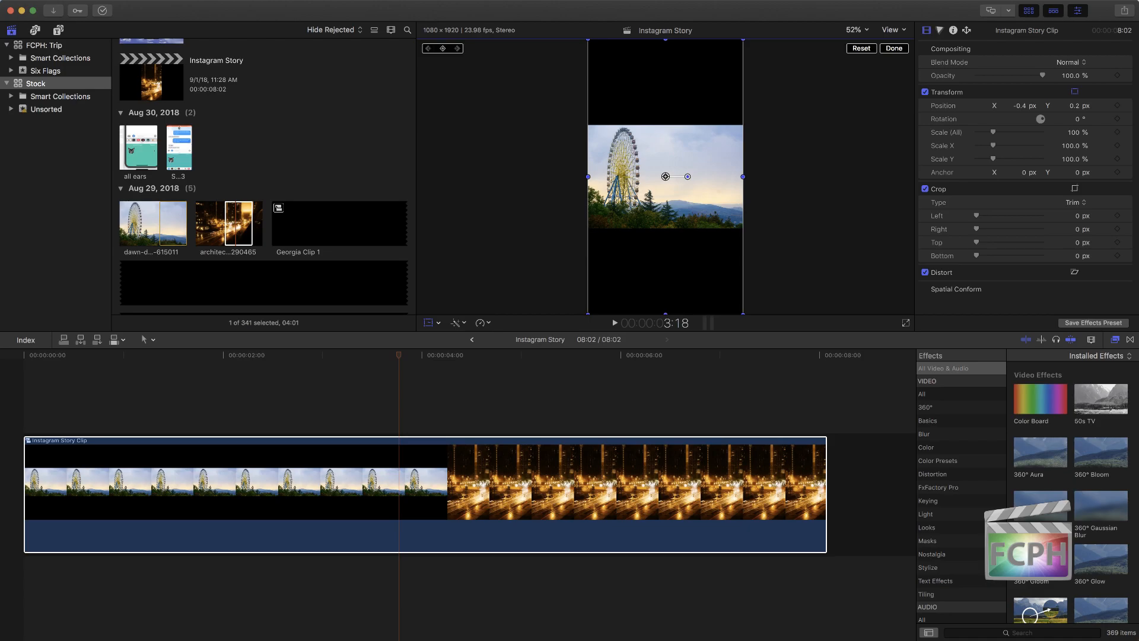
key(super+e)
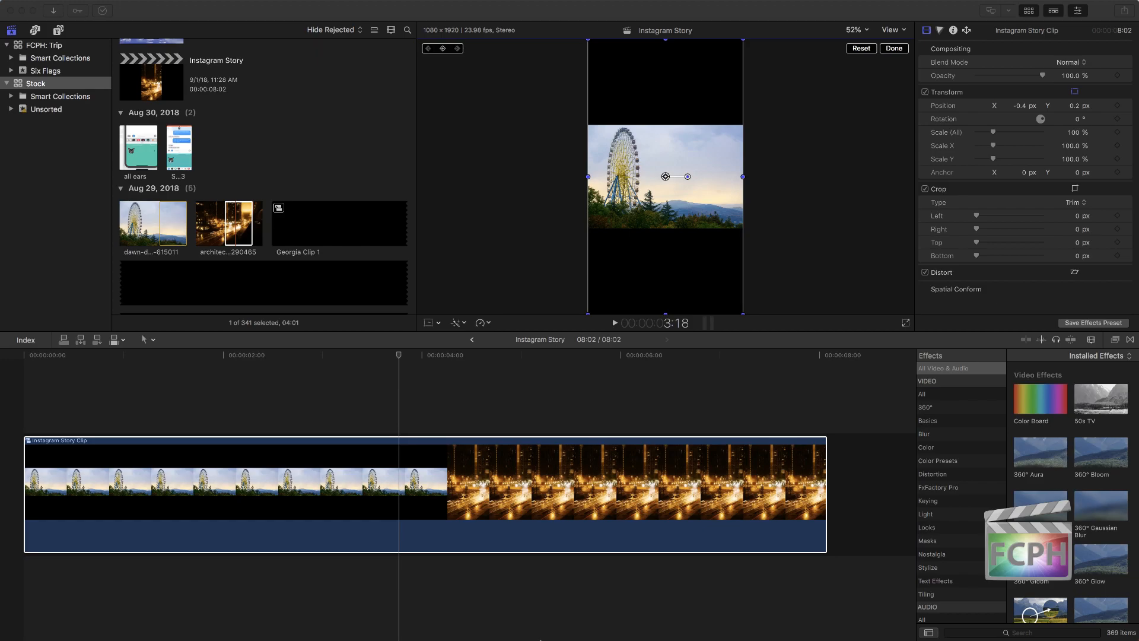
Step: Switch to Finder, arrange and resize two Recents windows side by side over the workspace, and close both
mouse_move(87, 628)
drag(0, 215, 86, 36)
drag(436, 265, 289, 409)
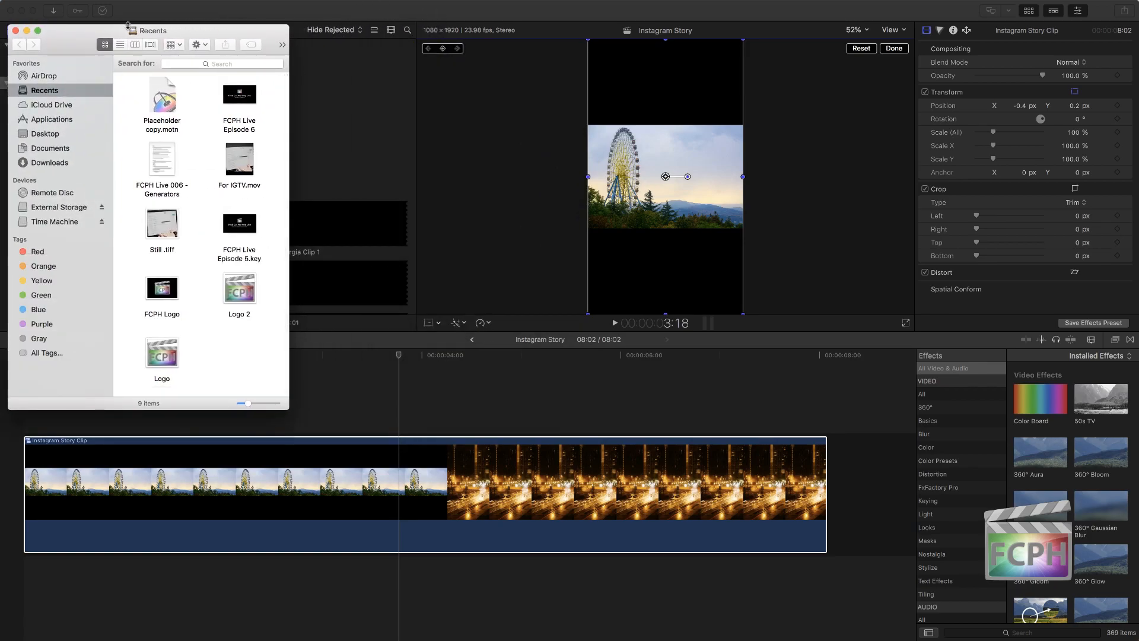
key(super+n)
drag(88, 49, 487, 38)
drag(698, 408, 914, 258)
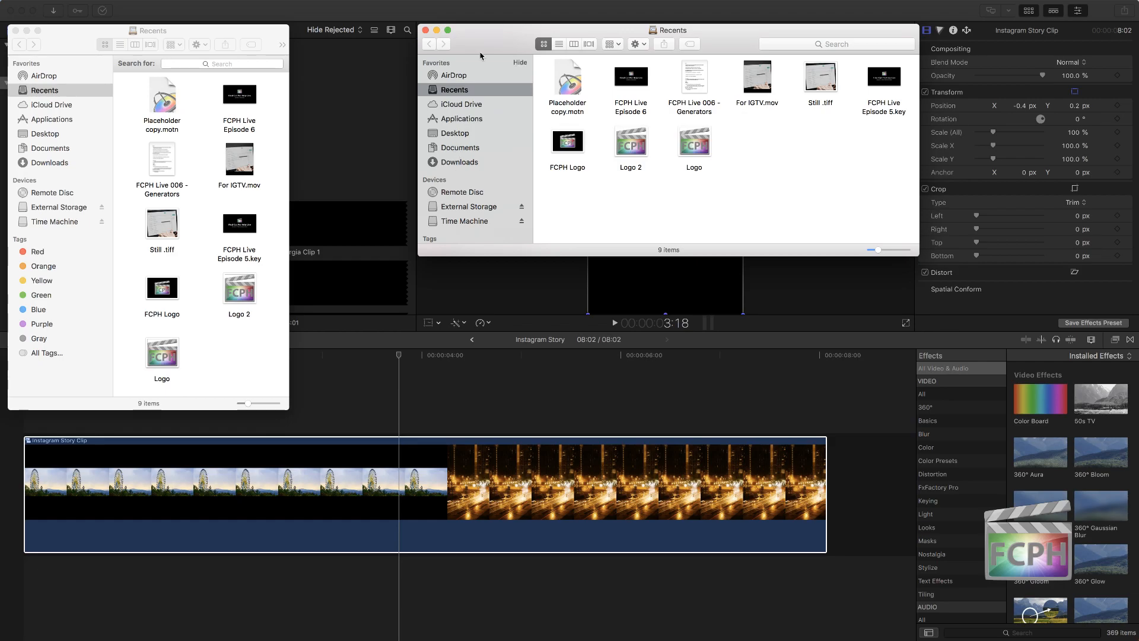
click(424, 30)
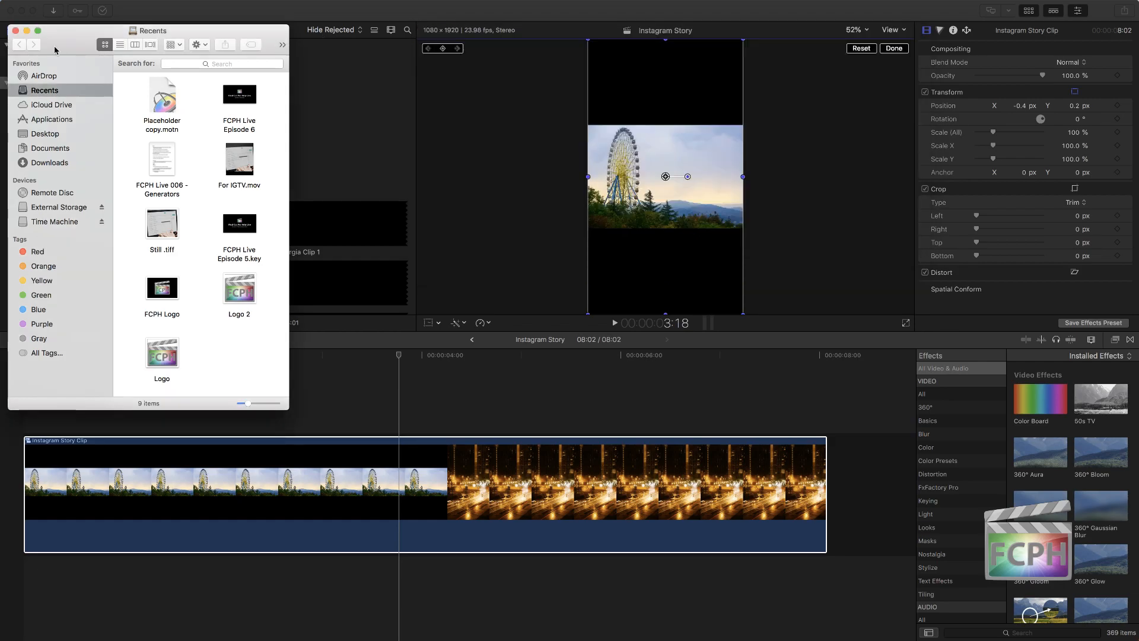
click(16, 30)
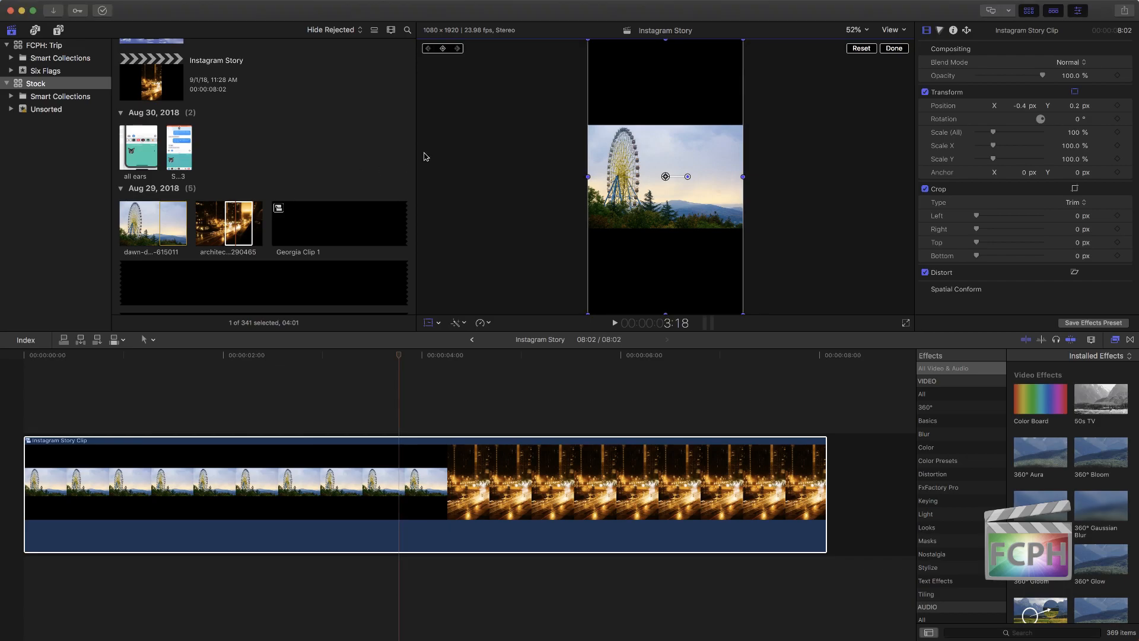
click(890, 50)
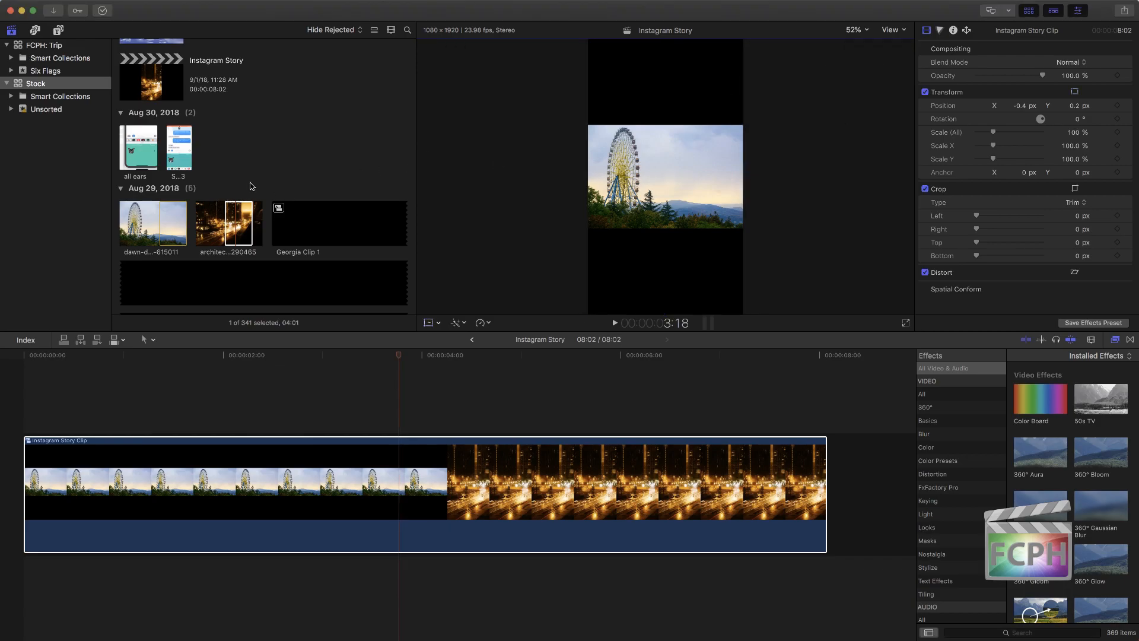
click(472, 340)
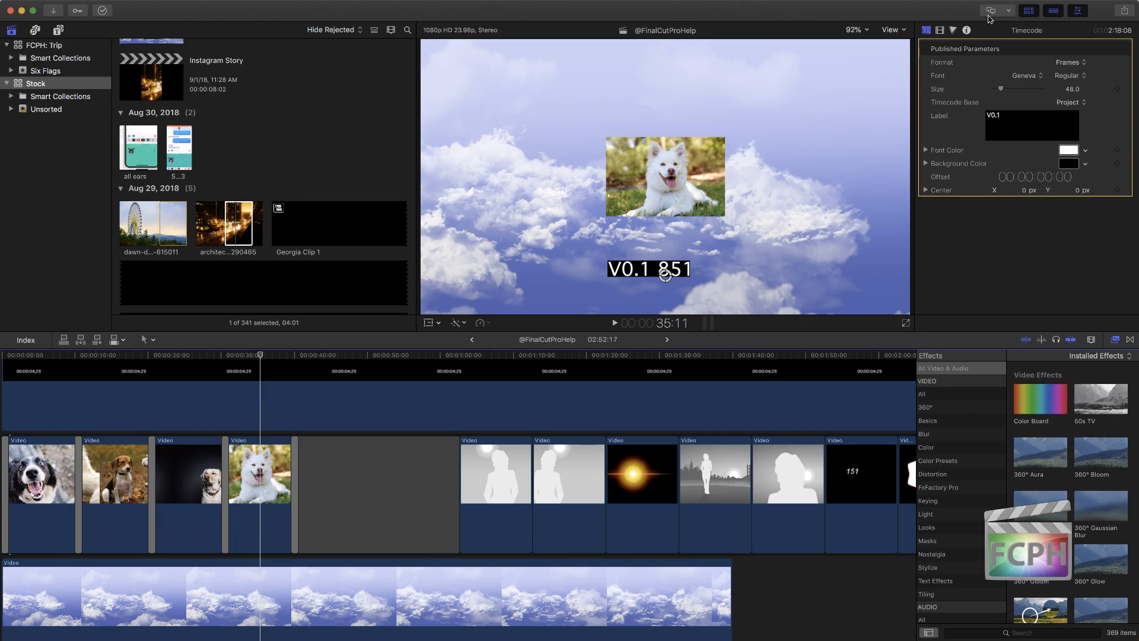
Step: Review the secondary display choices and show the Viewer on the secondary display
click(1009, 12)
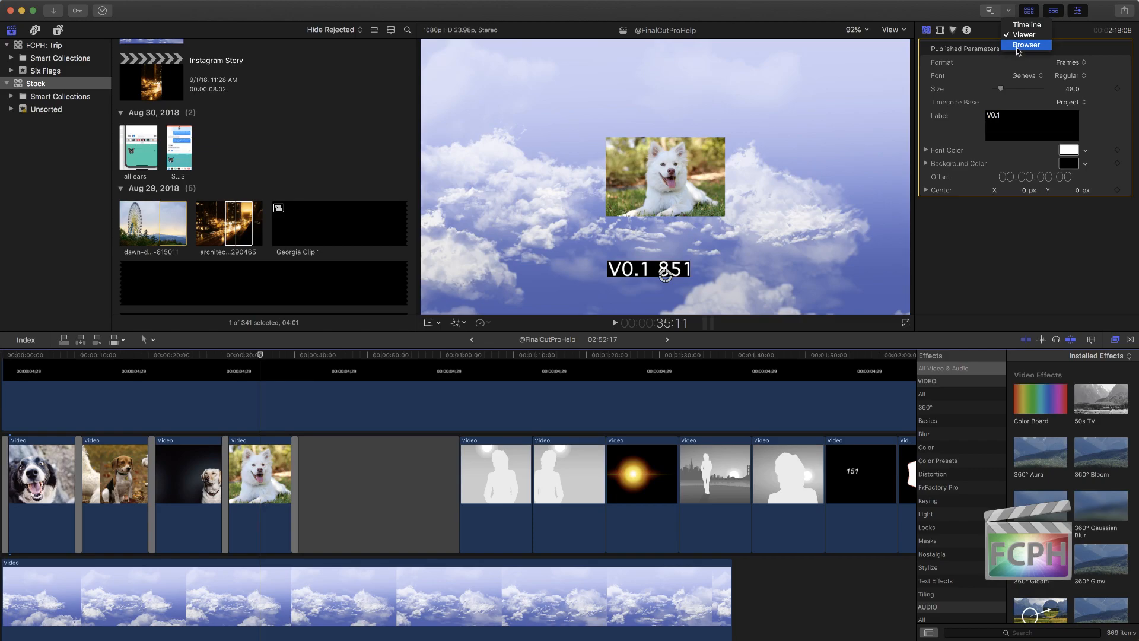
click(1011, 13)
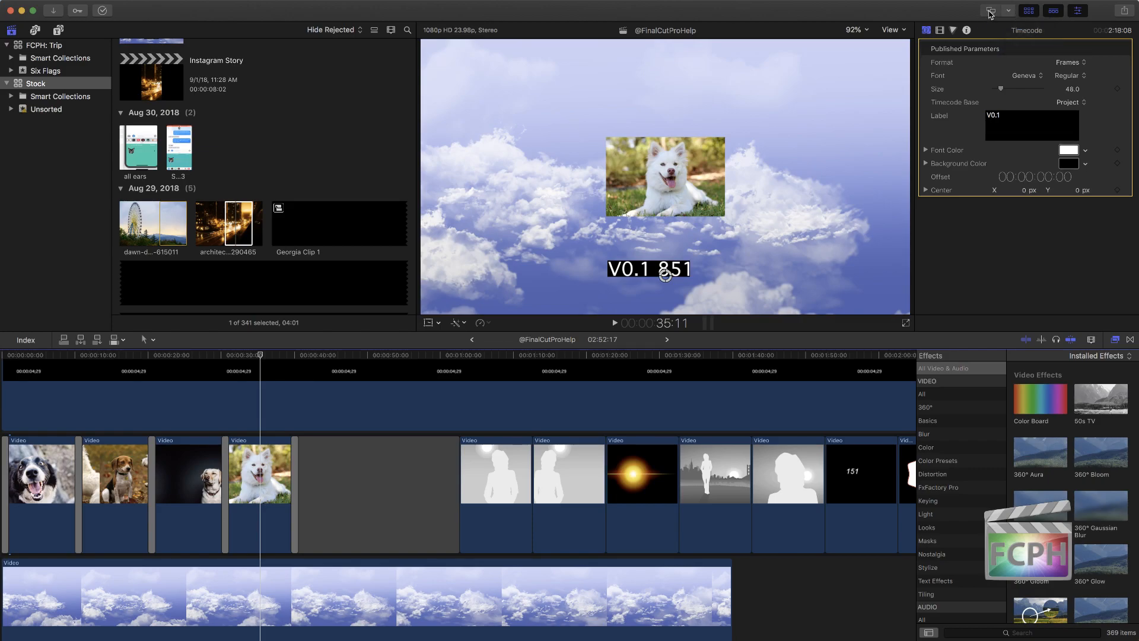
click(989, 13)
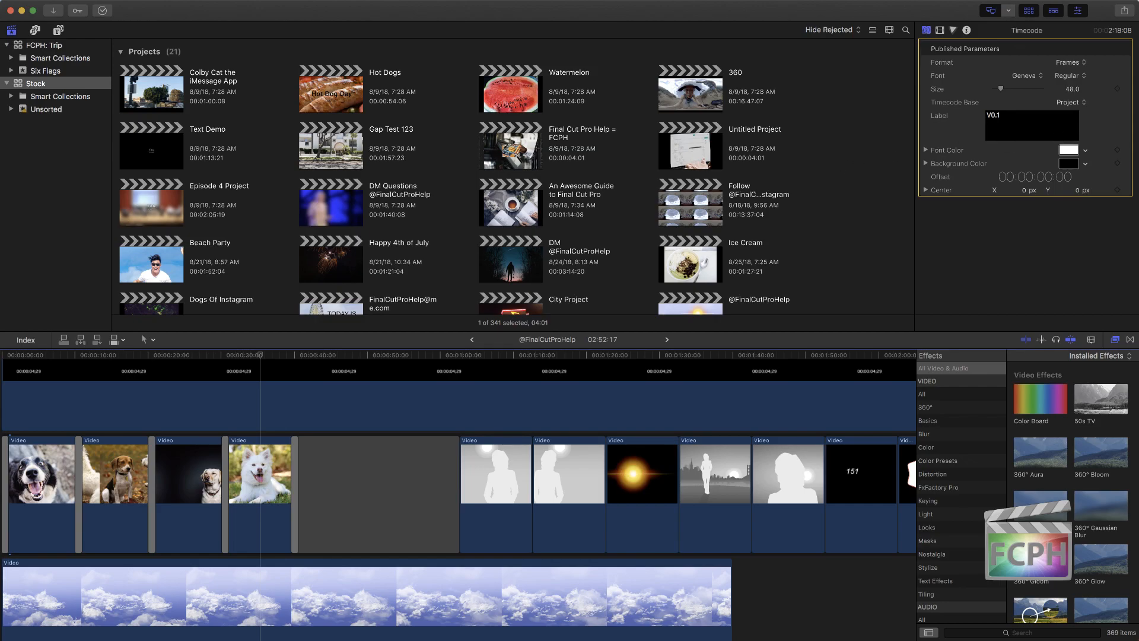
Step: Assign the Browser instead of the Viewer to the secondary display
click(1008, 11)
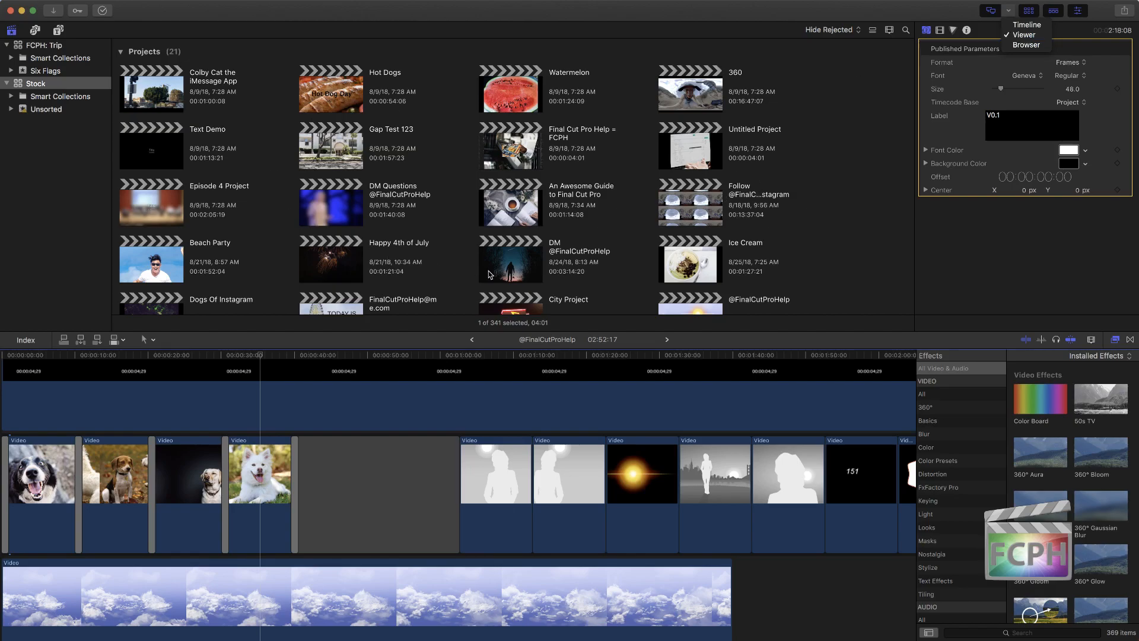
click(1037, 45)
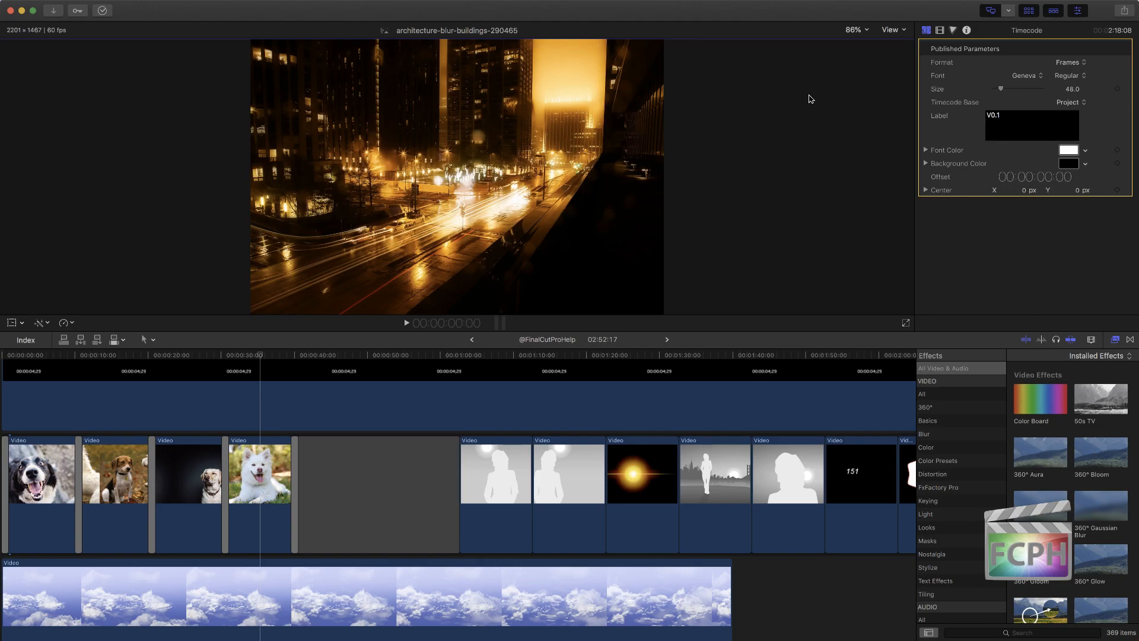
click(1007, 11)
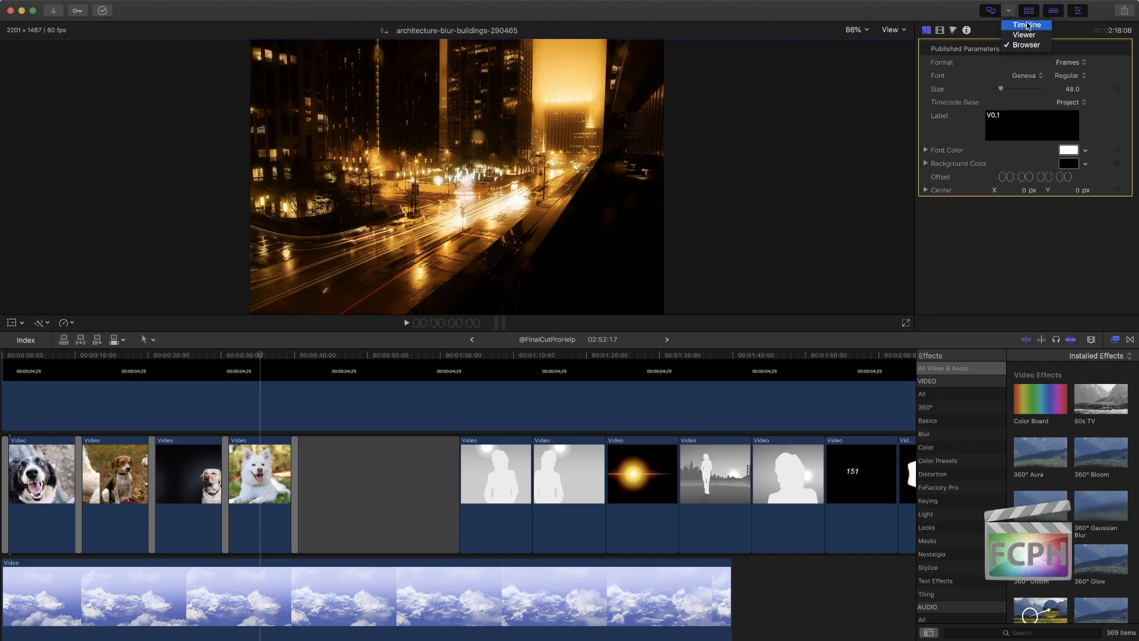
click(917, 15)
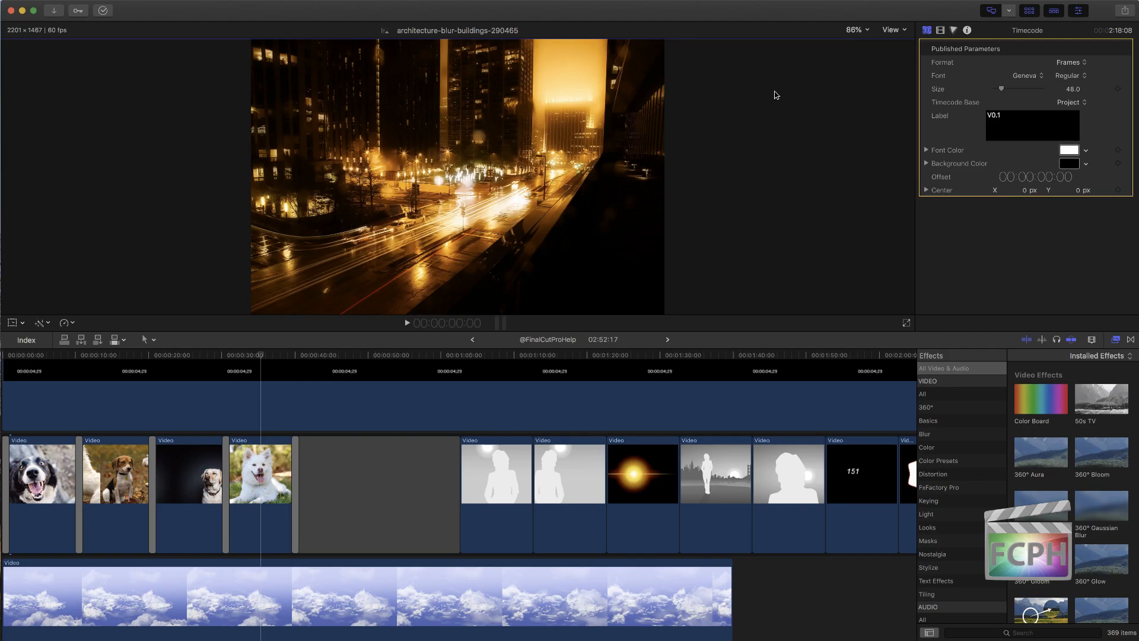
Step: Narrow the Final Cut Pro window to uncover part of the desktop and restore the default workspace layout
drag(3, 8, 585, 10)
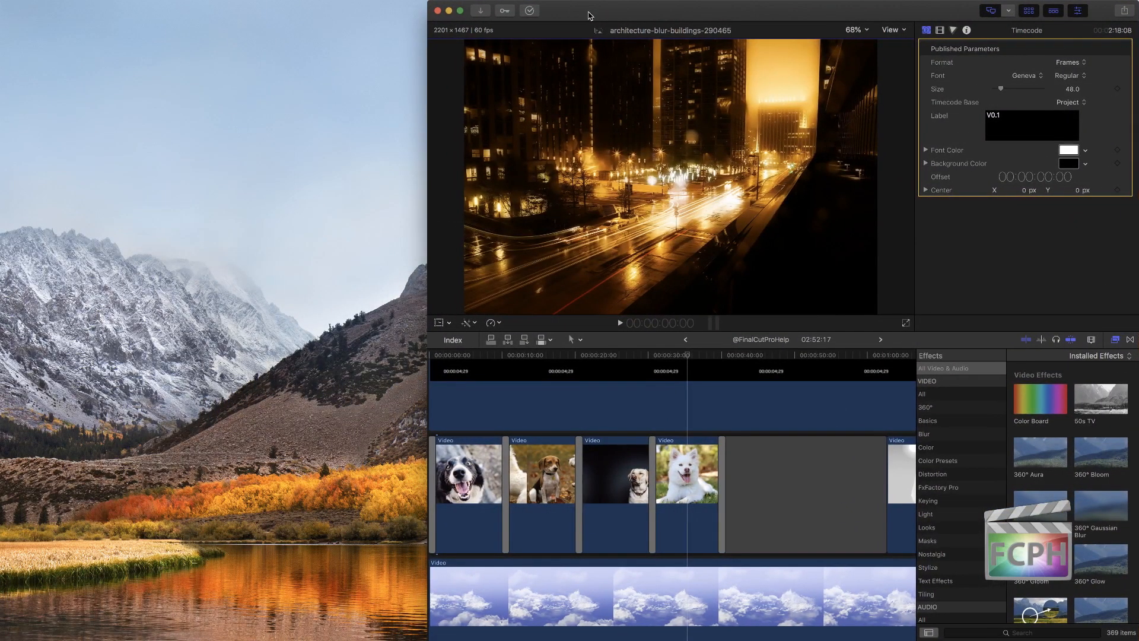
mouse_move(295, 634)
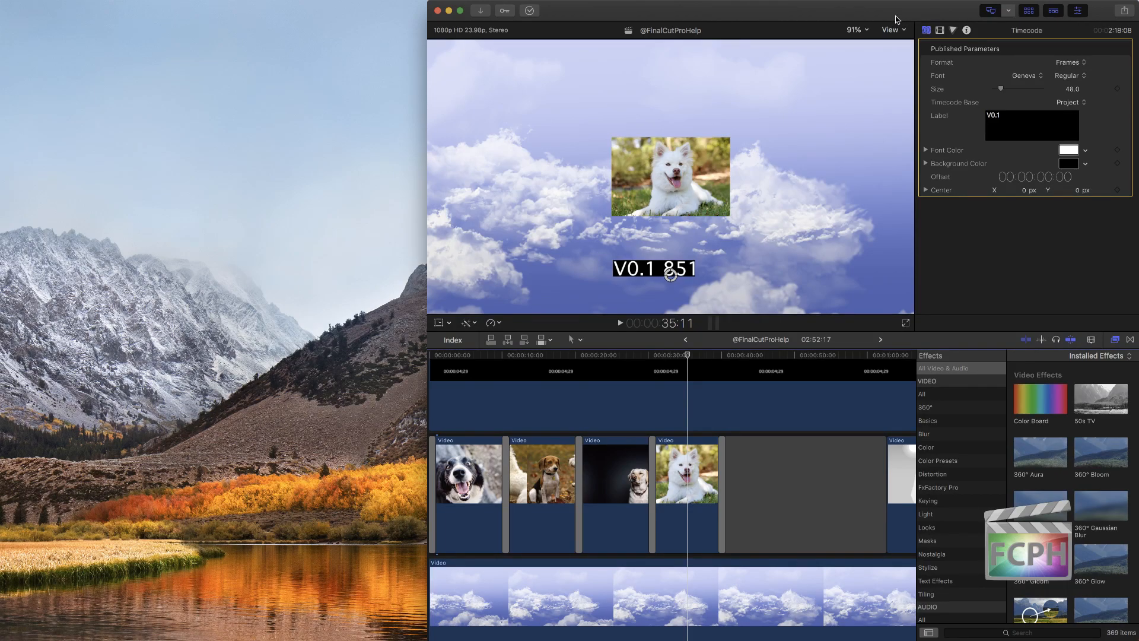
key(super+0)
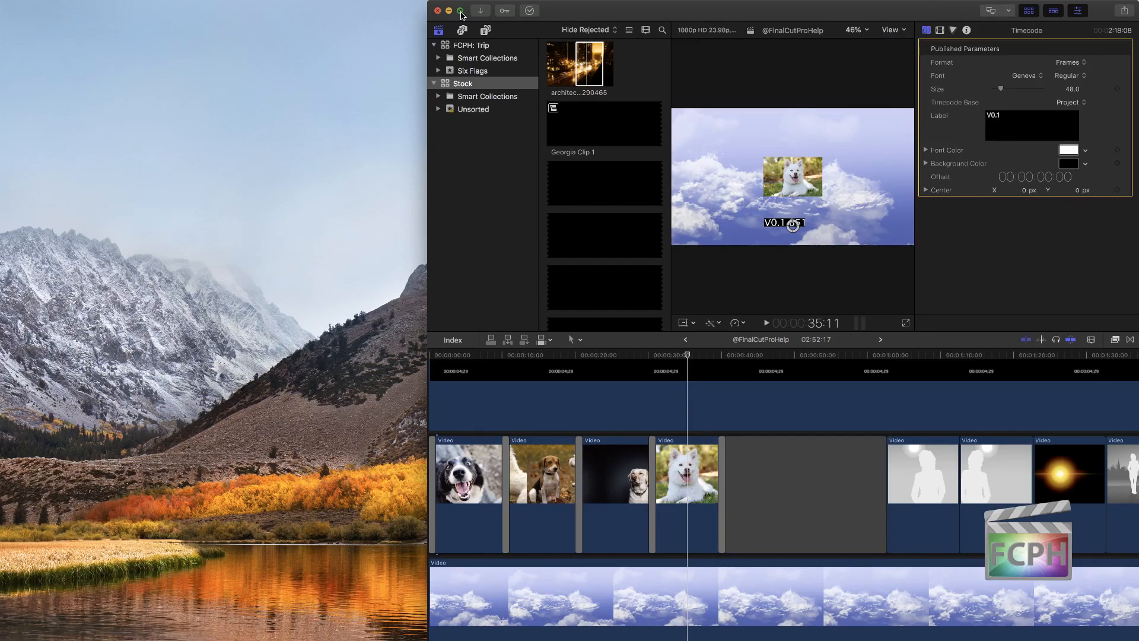
click(461, 11)
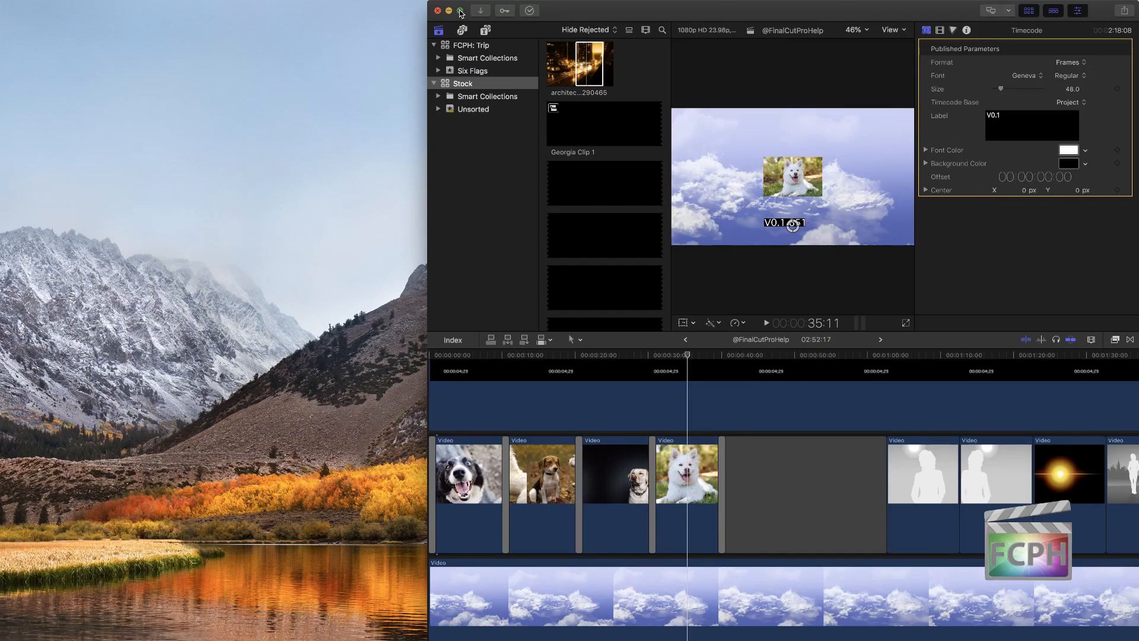
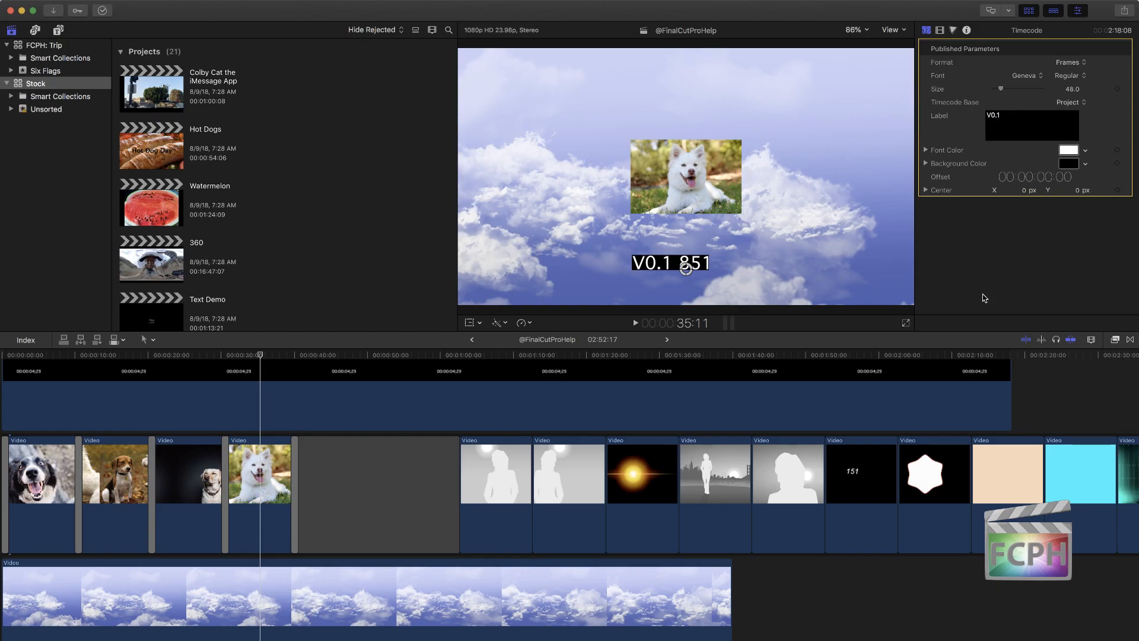
scroll(998, 450, right, 5)
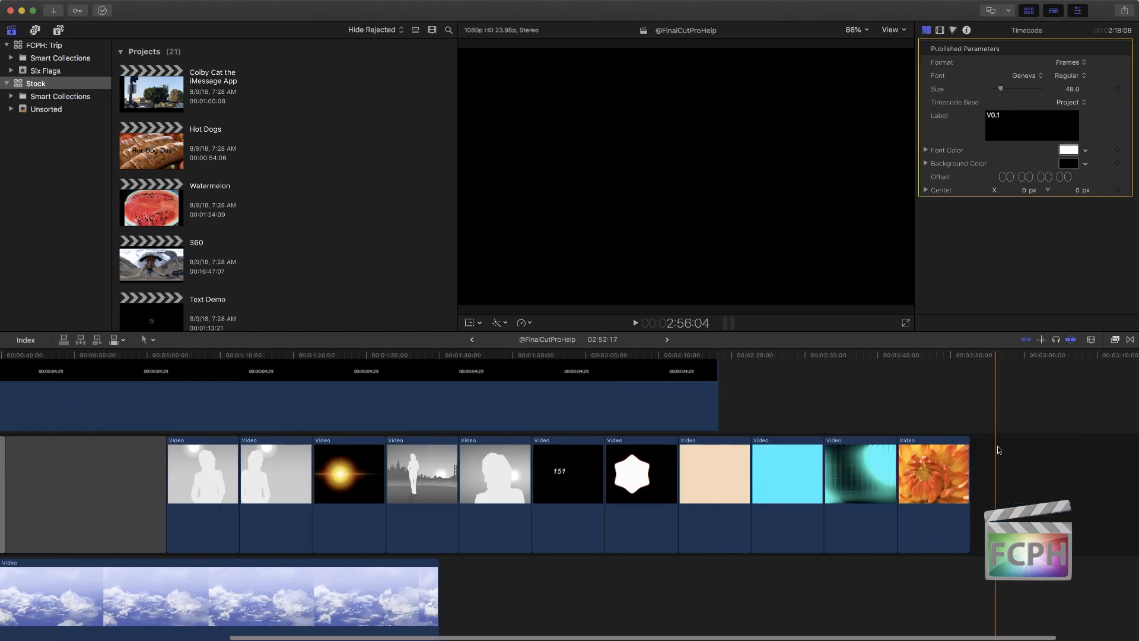
scroll(896, 435, right, 2)
drag(935, 380, 584, 589)
click(584, 590)
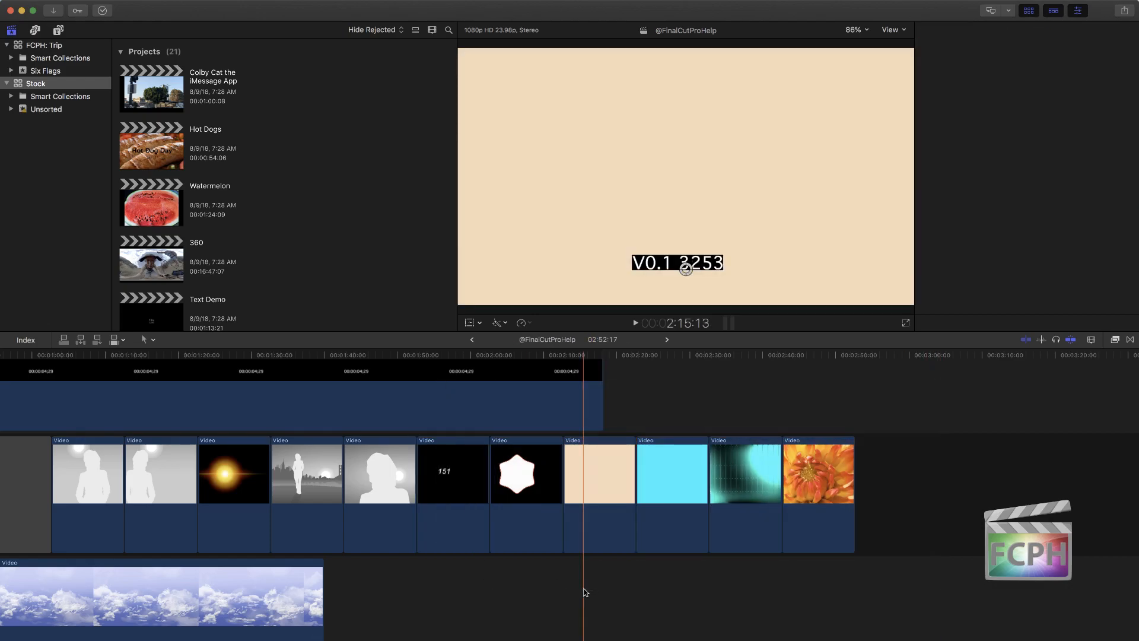
drag(900, 584, 586, 378)
key(Delete)
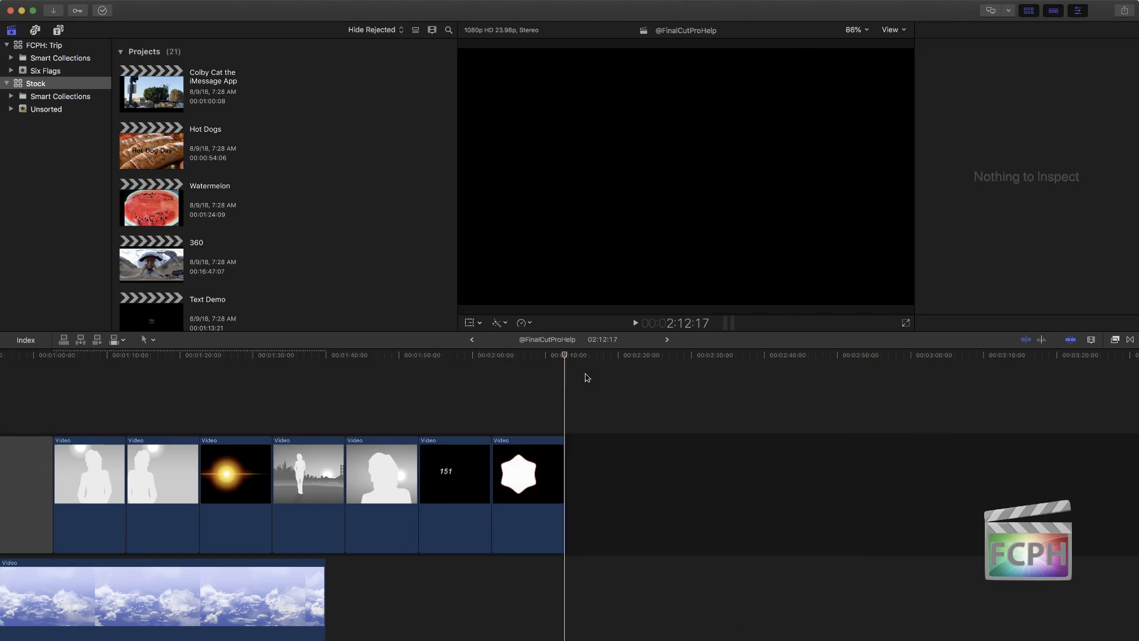
scroll(564, 408, left, 8)
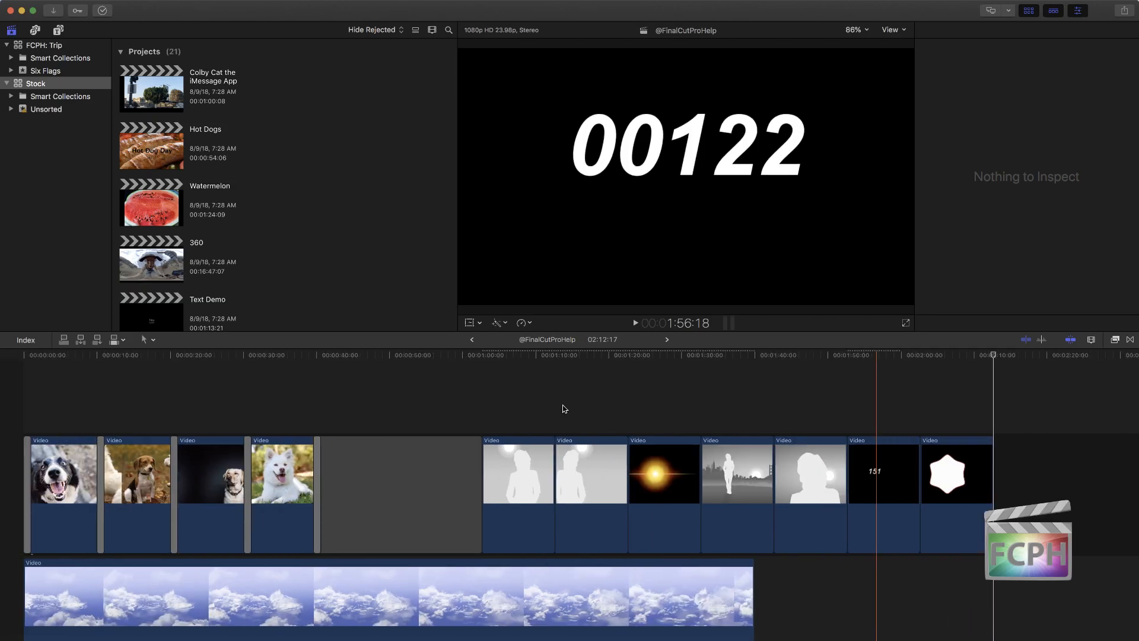
key(super+a)
key(Delete)
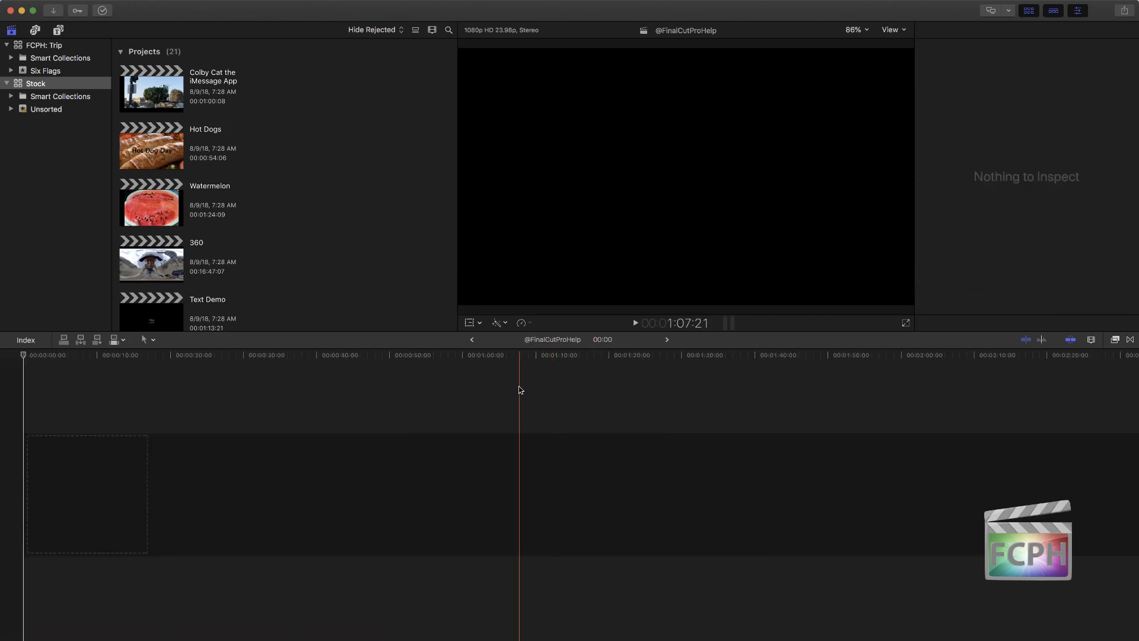
Step: Add the Clouds background generator to the empty timeline with the 1080p HD, 1920x1080, 23.98p project settings
click(58, 29)
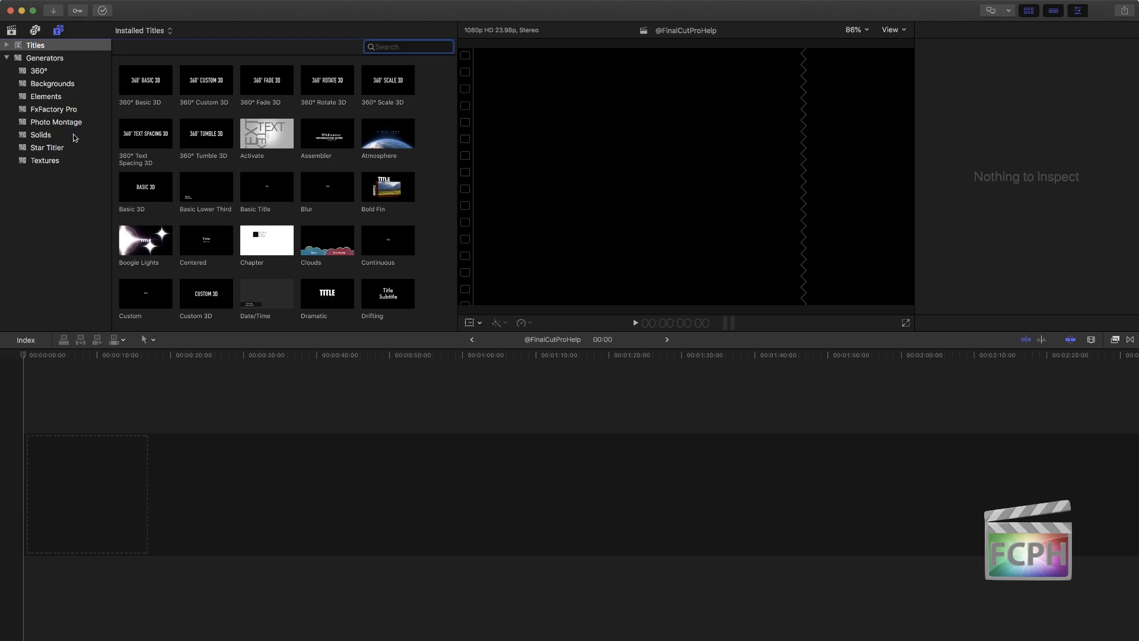
click(71, 84)
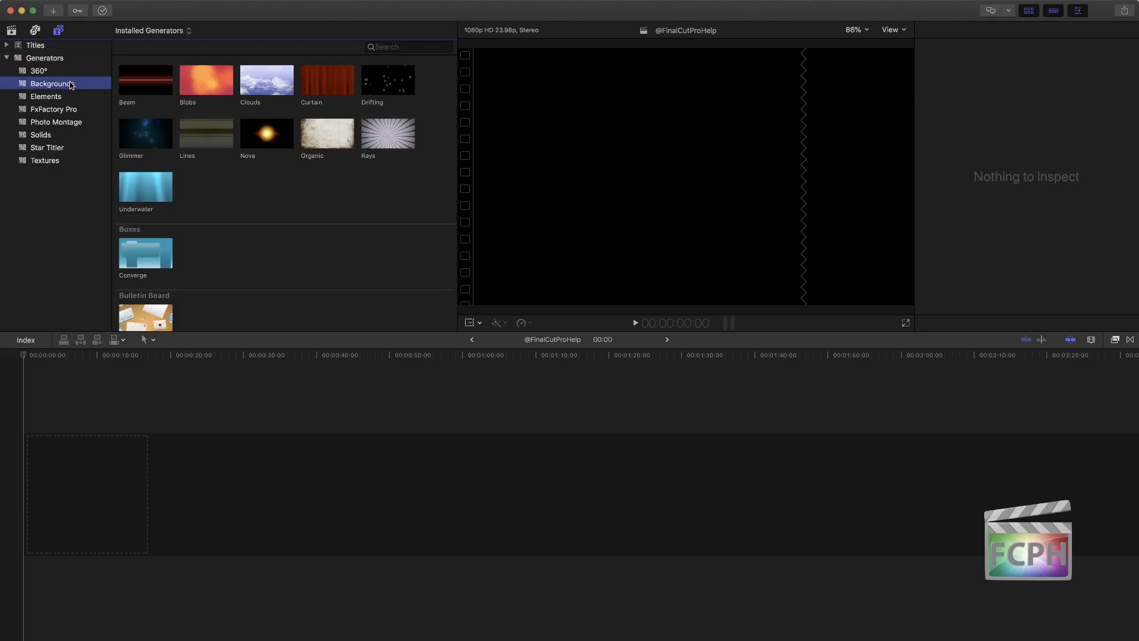
click(241, 81)
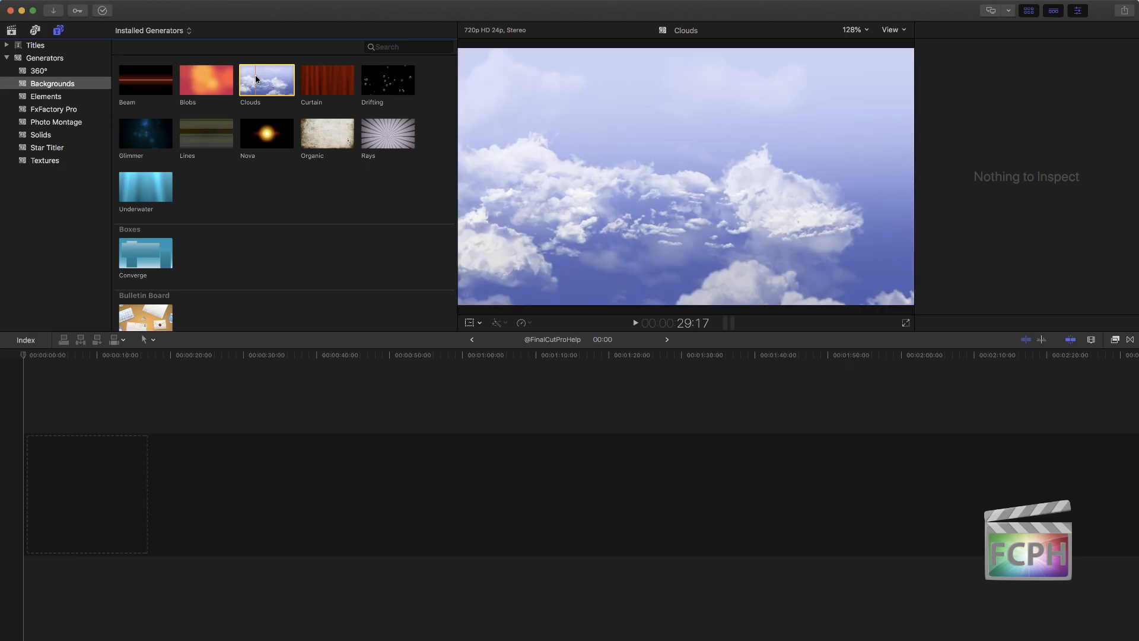
drag(257, 79, 52, 603)
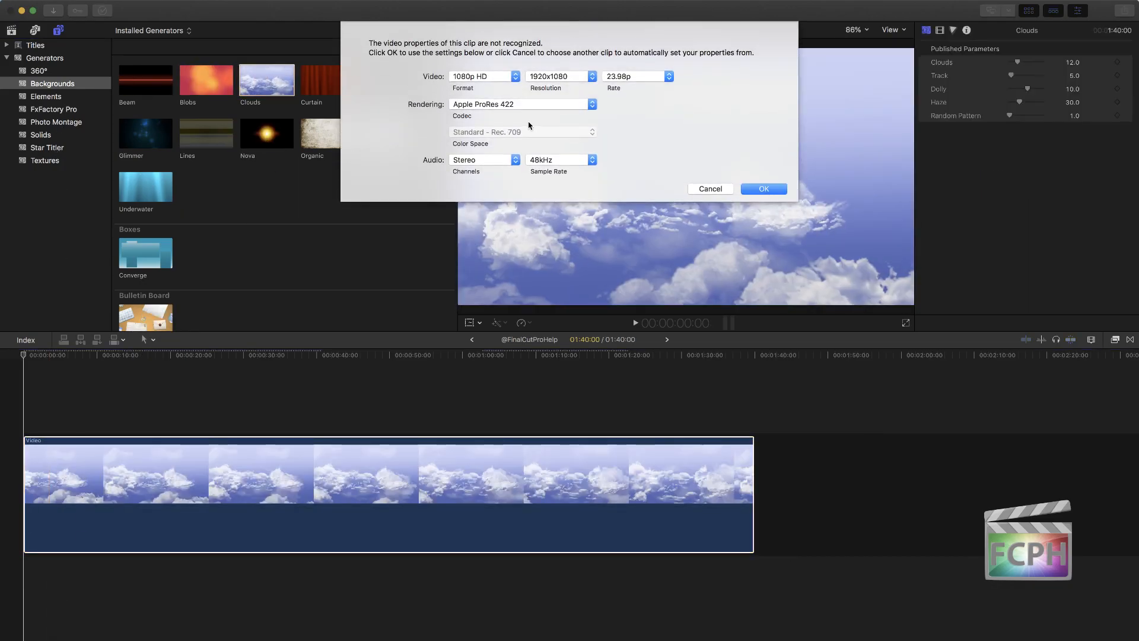
click(766, 190)
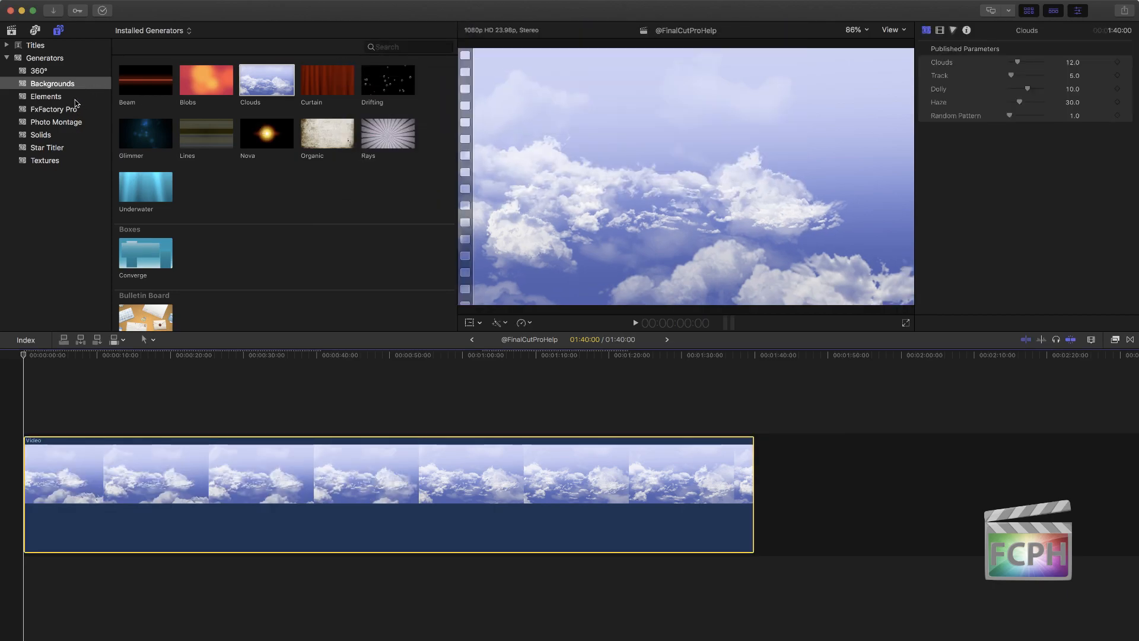
Step: Connect the Placeholder element generator above the start of the clouds clip and park the playhead on it at 5:17
click(75, 98)
drag(206, 80, 33, 422)
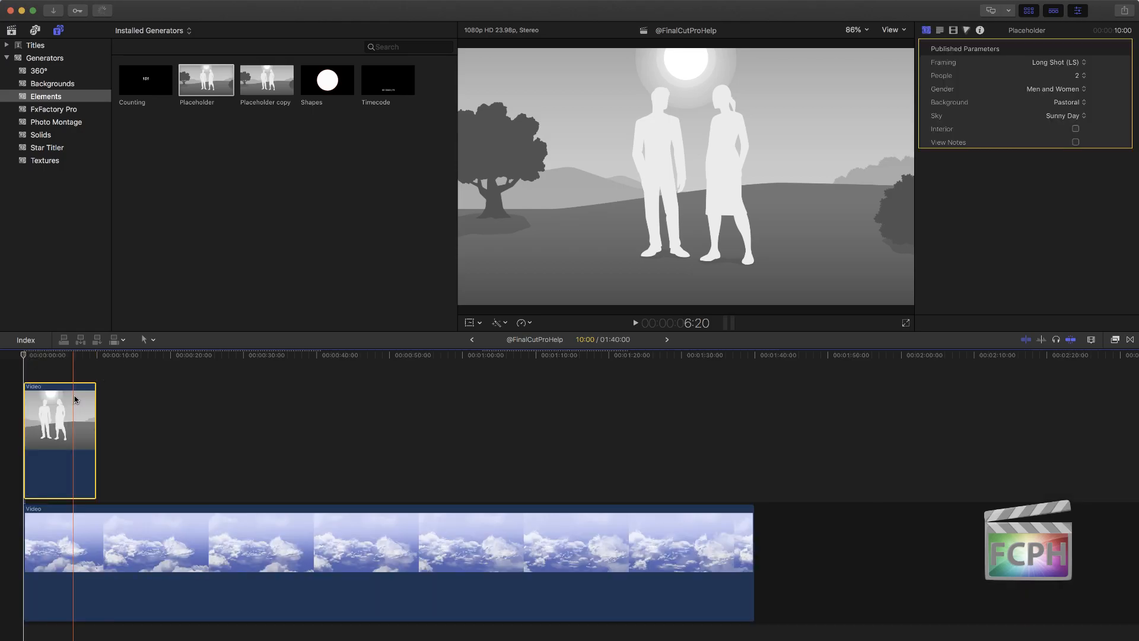
click(65, 355)
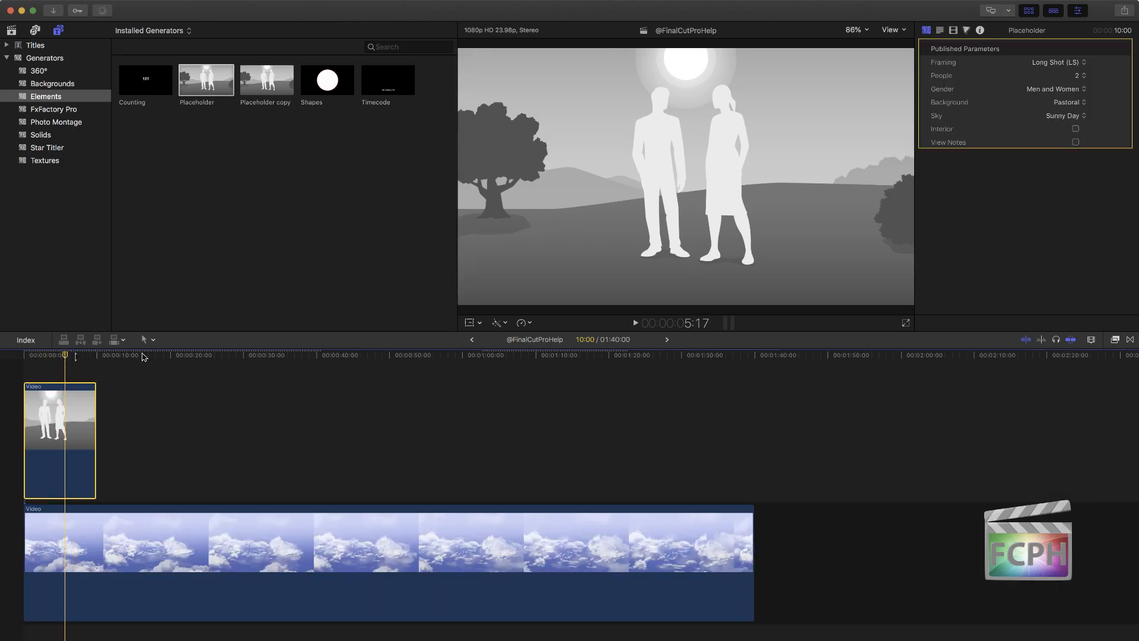
Step: Set the Placeholder to one person, with both its background and its sky set to None
click(1054, 63)
click(1055, 64)
click(1077, 76)
click(1079, 65)
click(1068, 102)
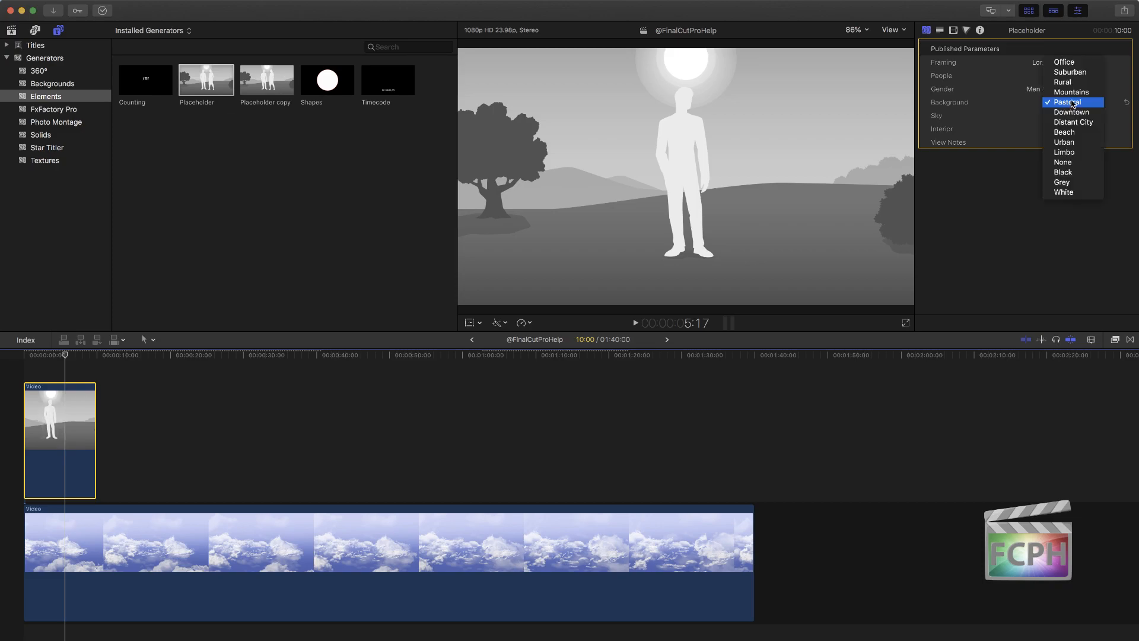
click(1072, 105)
click(1072, 105)
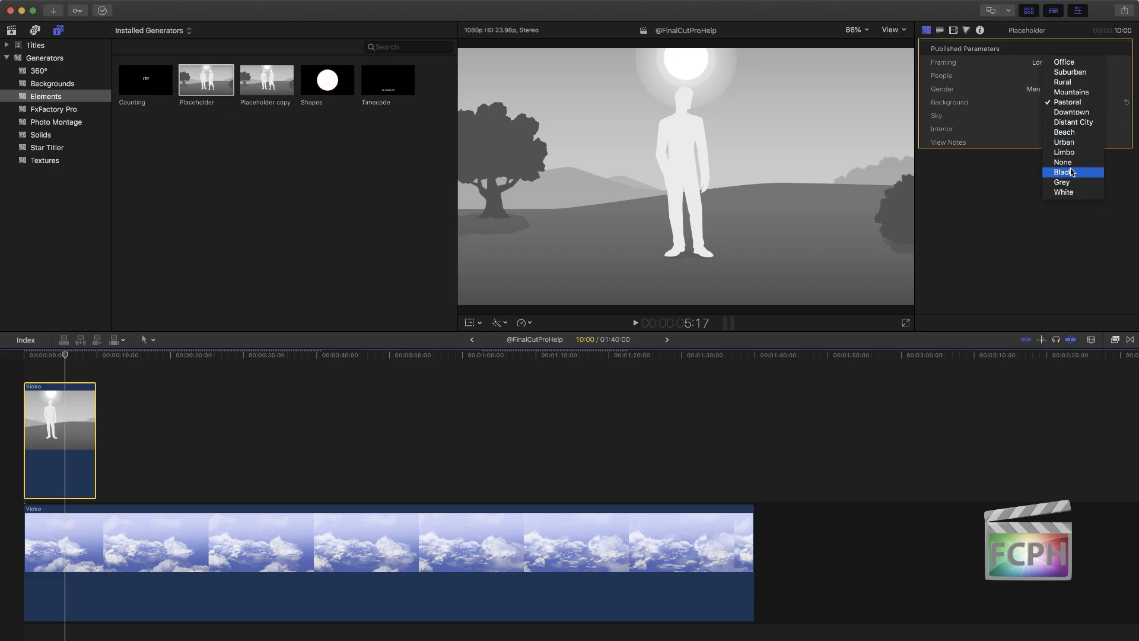
click(1068, 165)
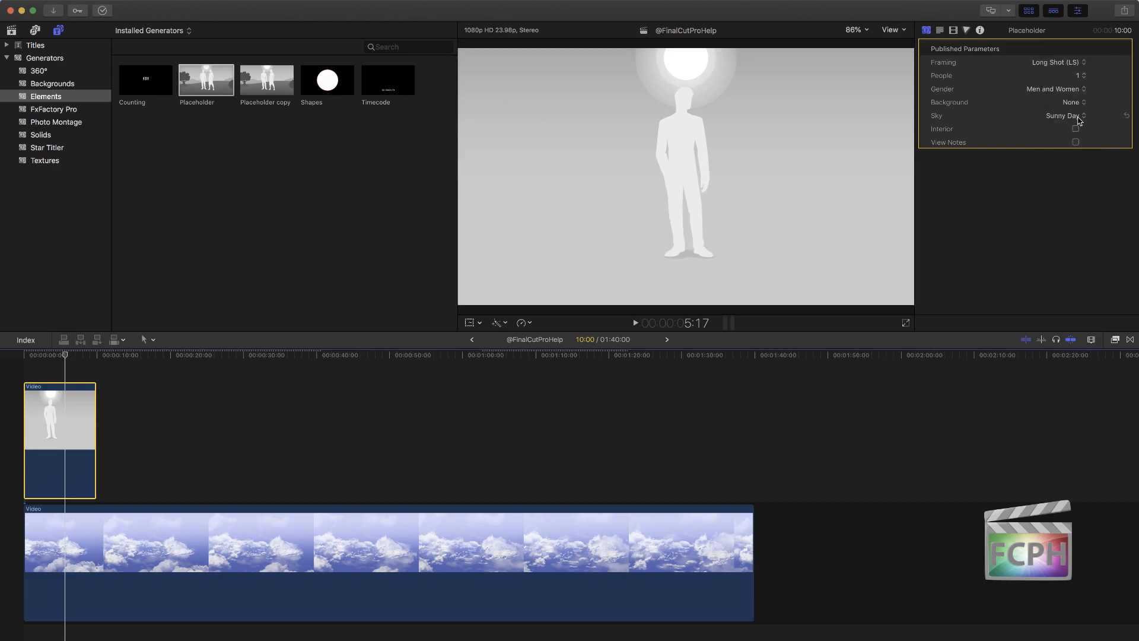
click(1077, 120)
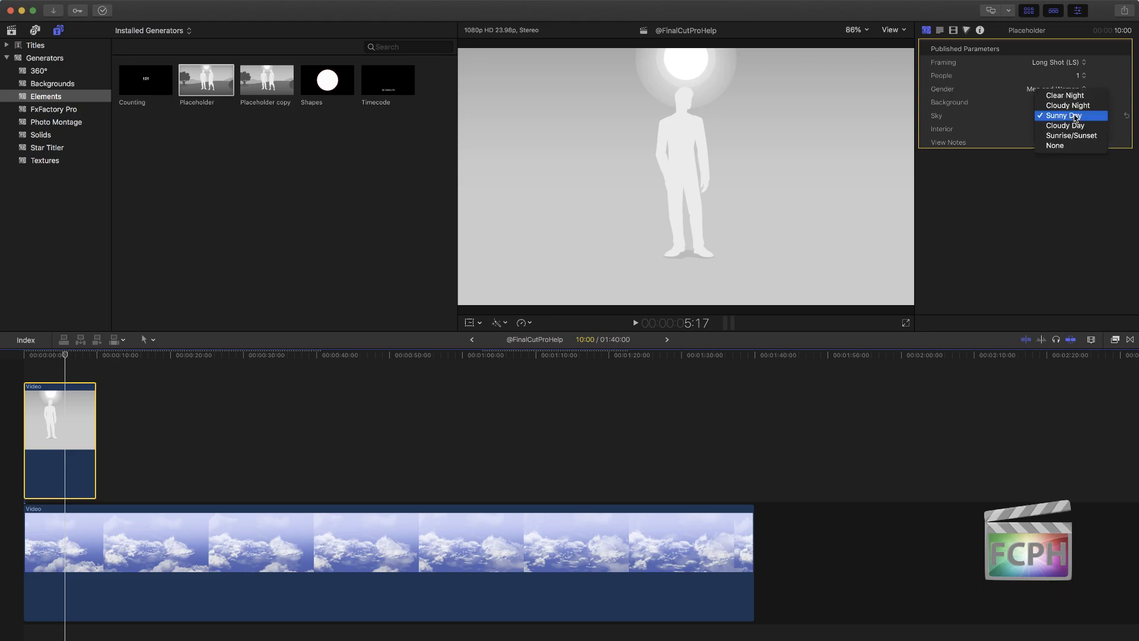
click(1068, 145)
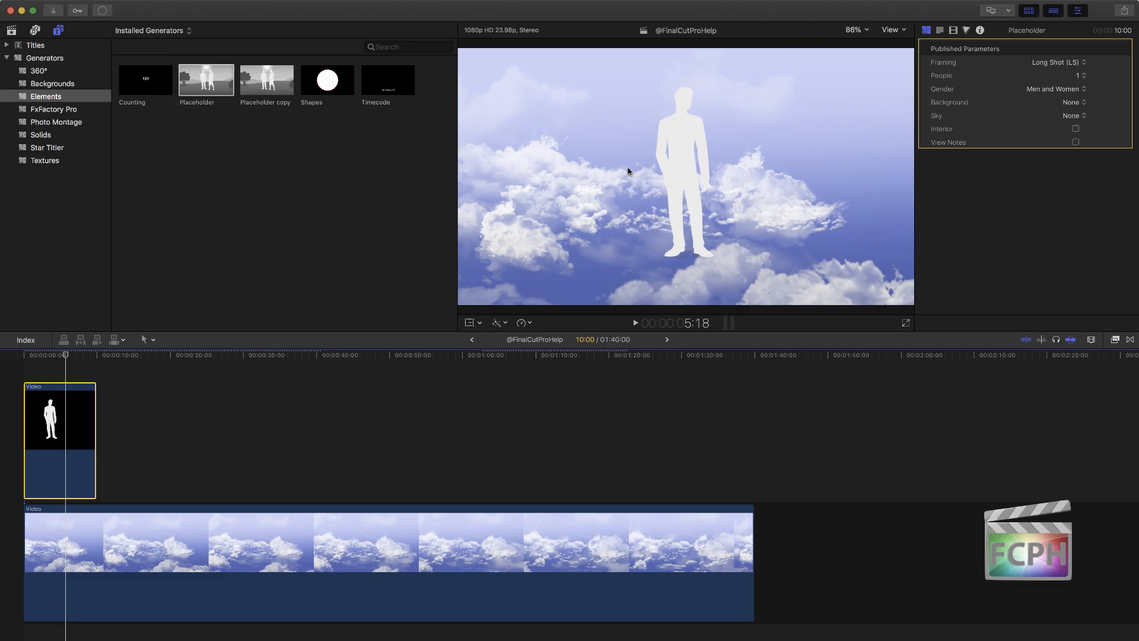
Step: Select the clouds clip, show the Keying category of video effects and pick out the Keyer effect
click(240, 526)
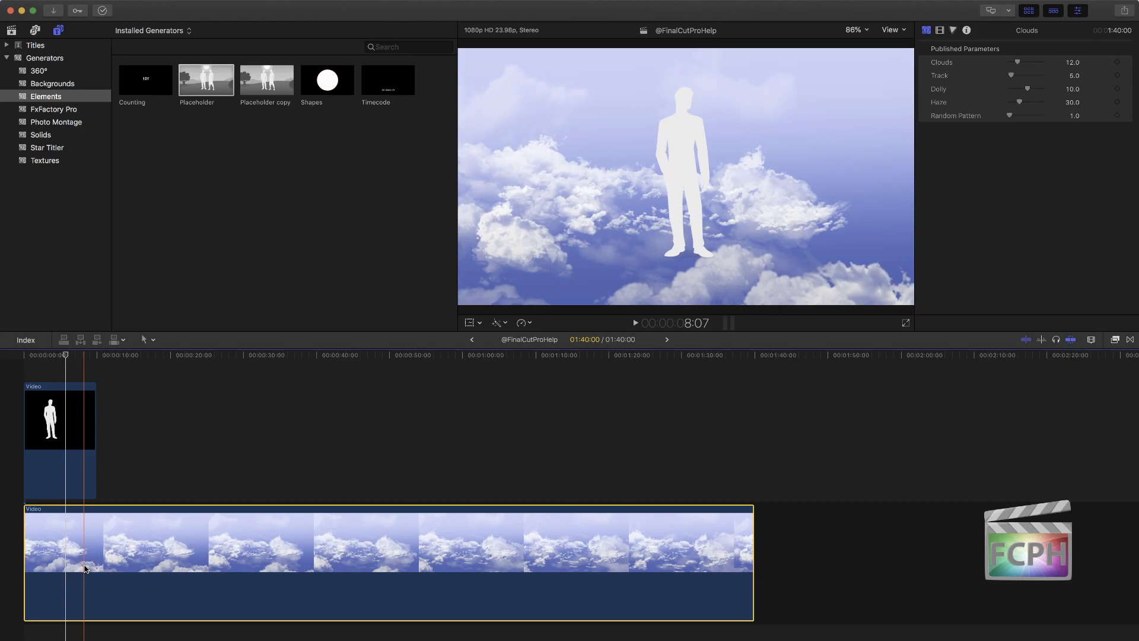
click(1115, 339)
click(1115, 340)
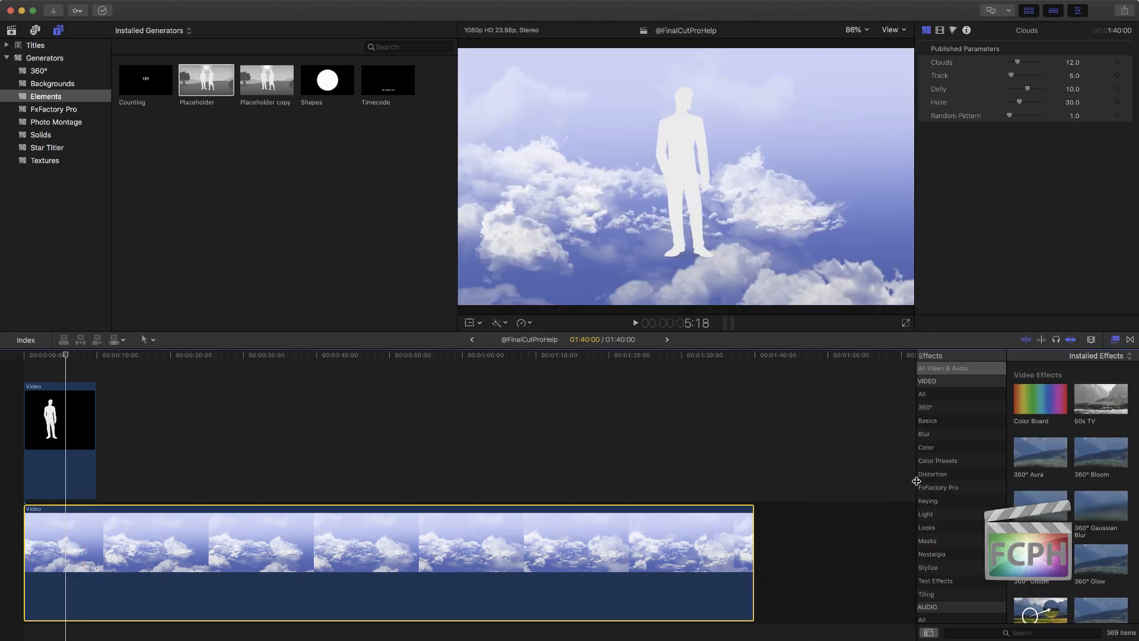
click(943, 503)
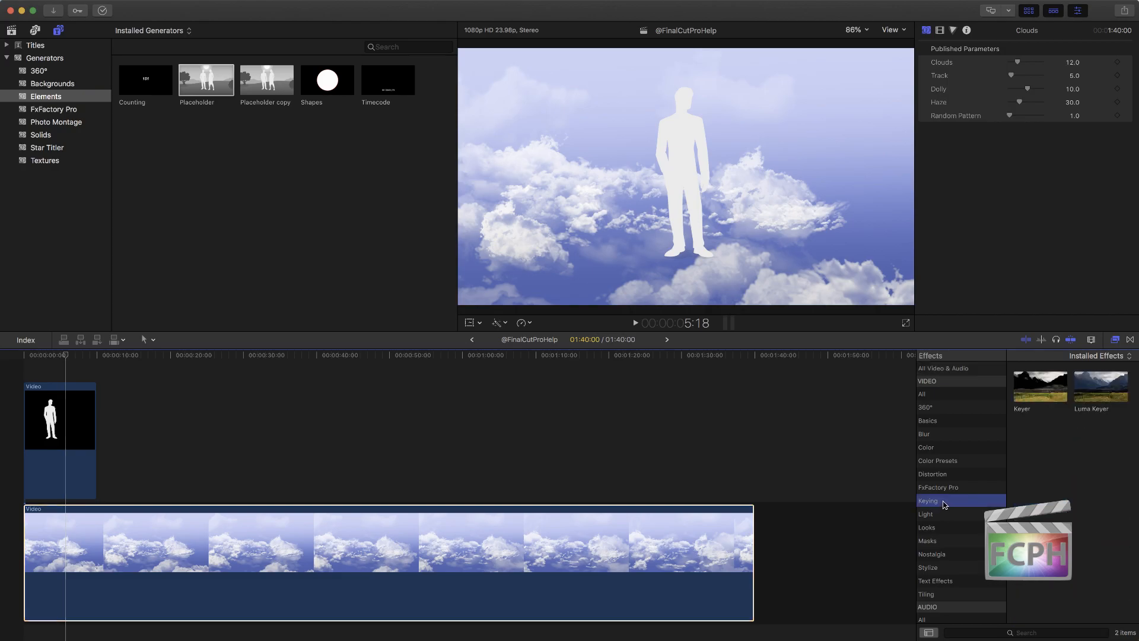
click(1047, 393)
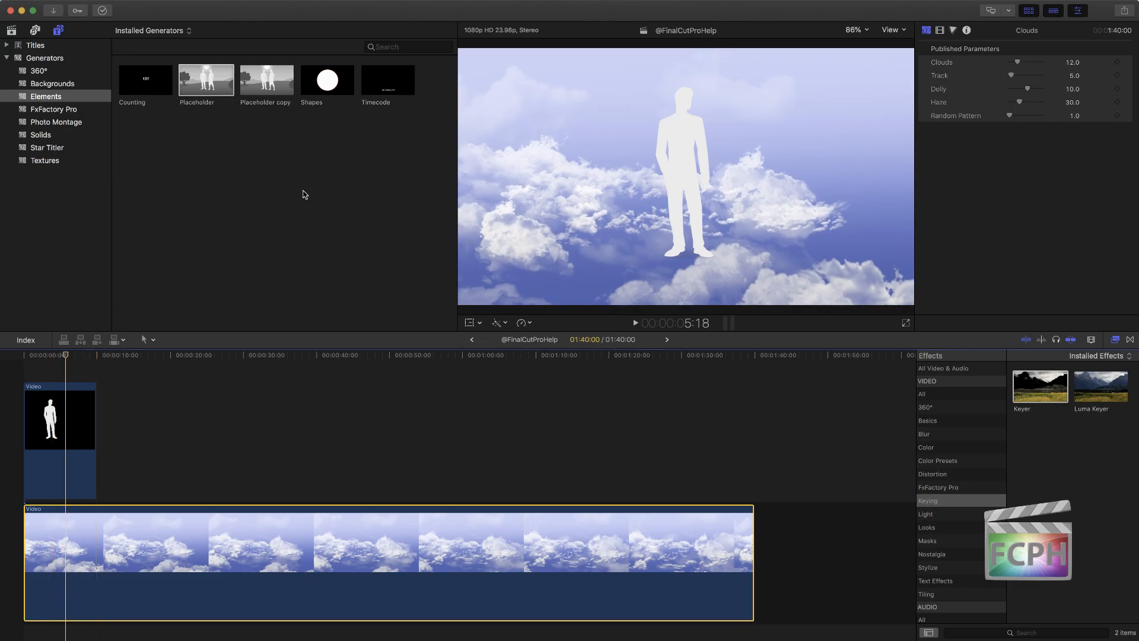
Step: Magnify the viewer to 200% to examine the silhouette's feet against the clouds, and fit the whole frame again
click(856, 30)
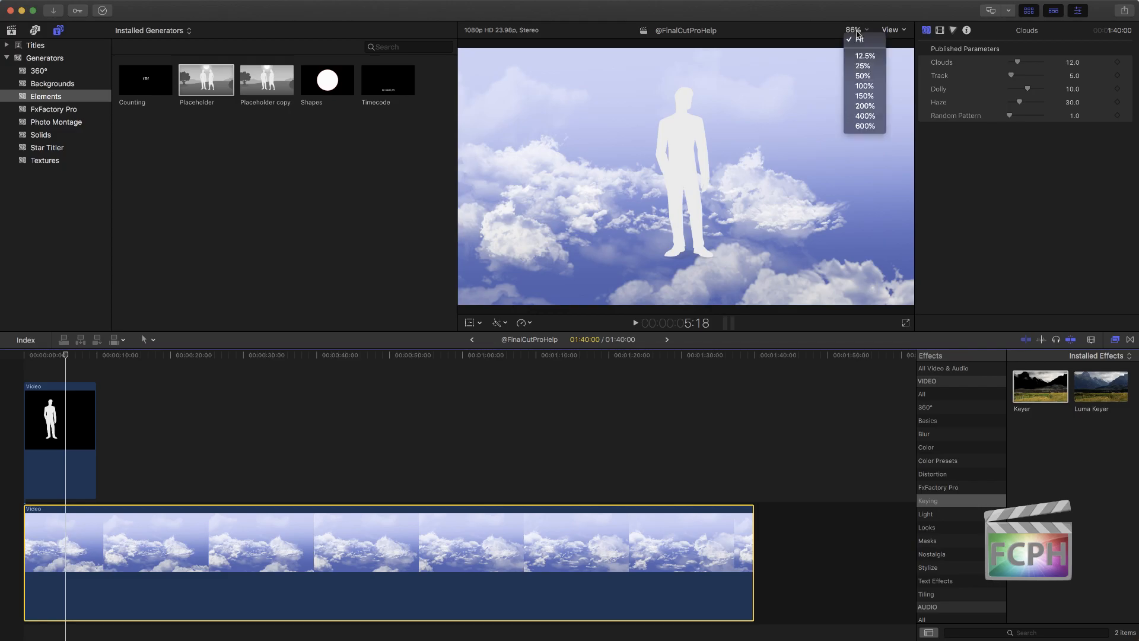
click(876, 113)
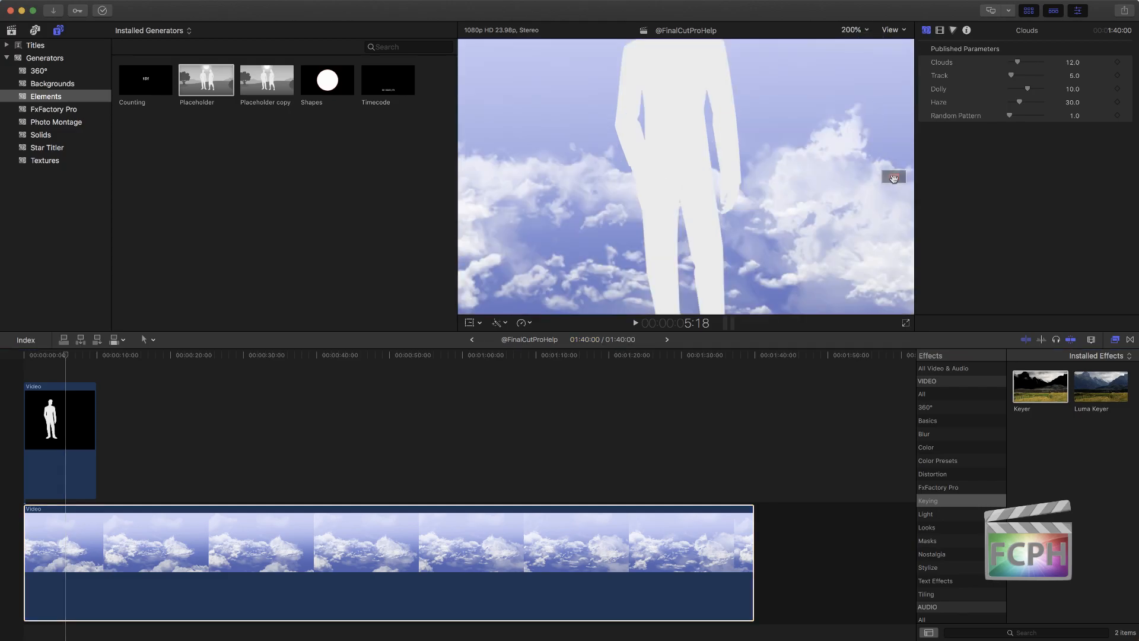
drag(892, 176, 893, 180)
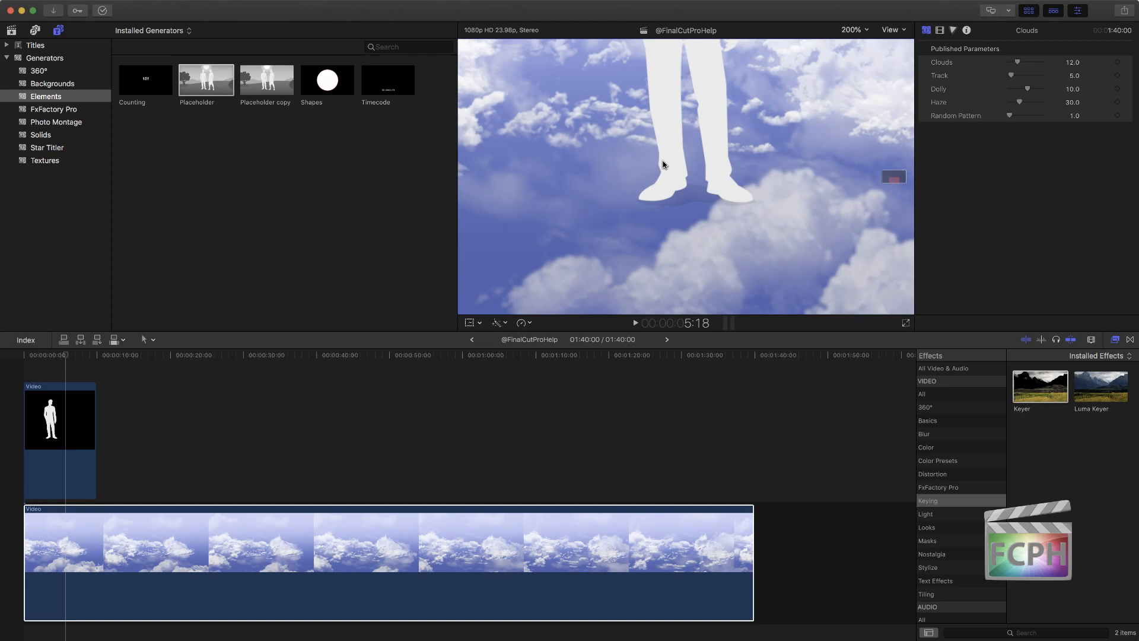
key(shift+z)
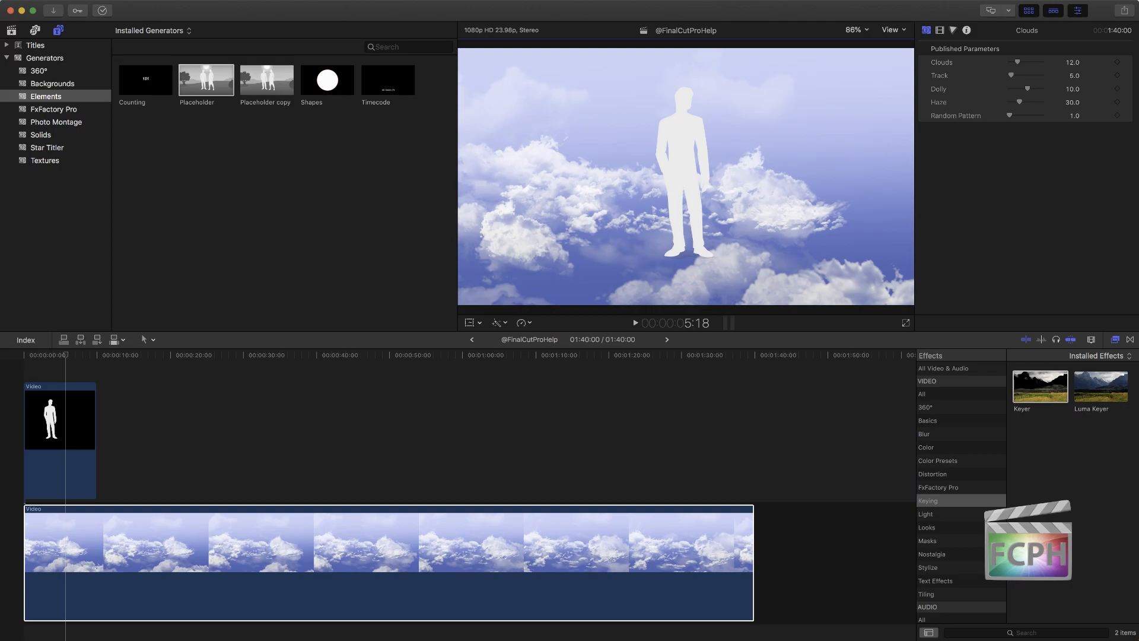
Step: At the start of the Placeholder clip, set its overall scale to 2500% and add a scale keyframe
click(76, 446)
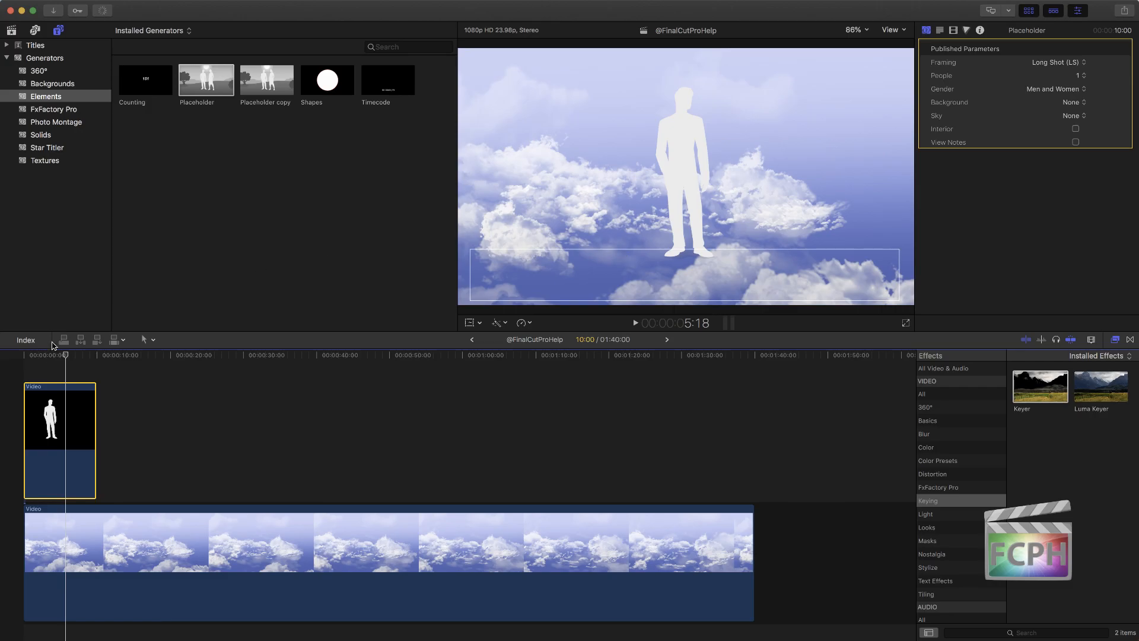
key(Home)
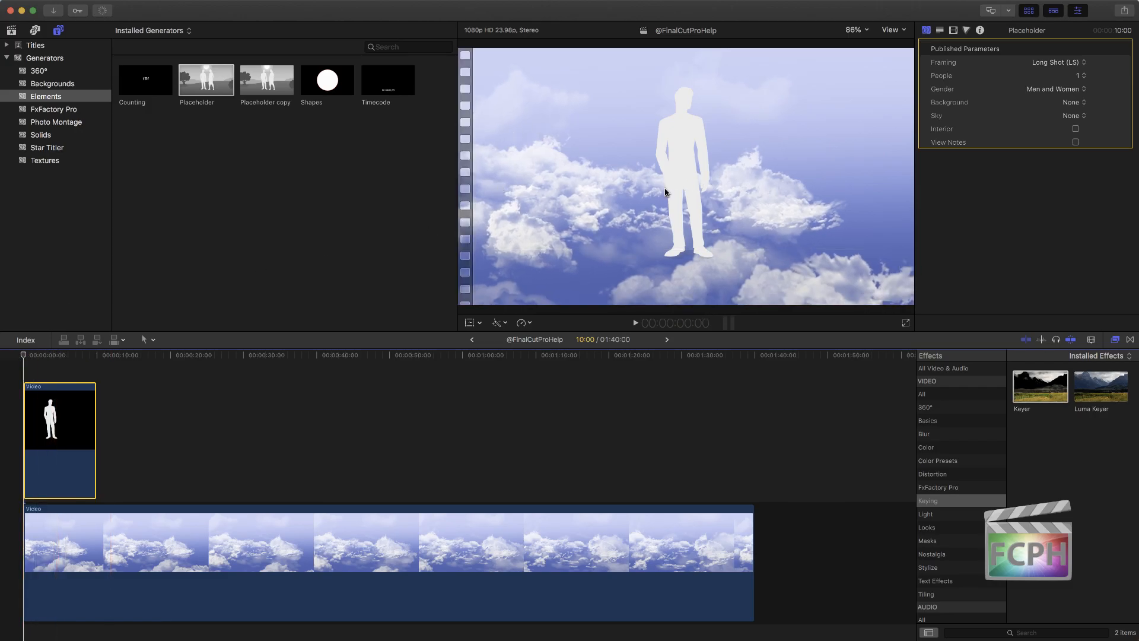
click(952, 31)
mouse_move(993, 133)
mouse_down()
mouse_move(1027, 136)
mouse_move(928, 142)
mouse_move(995, 143)
mouse_up()
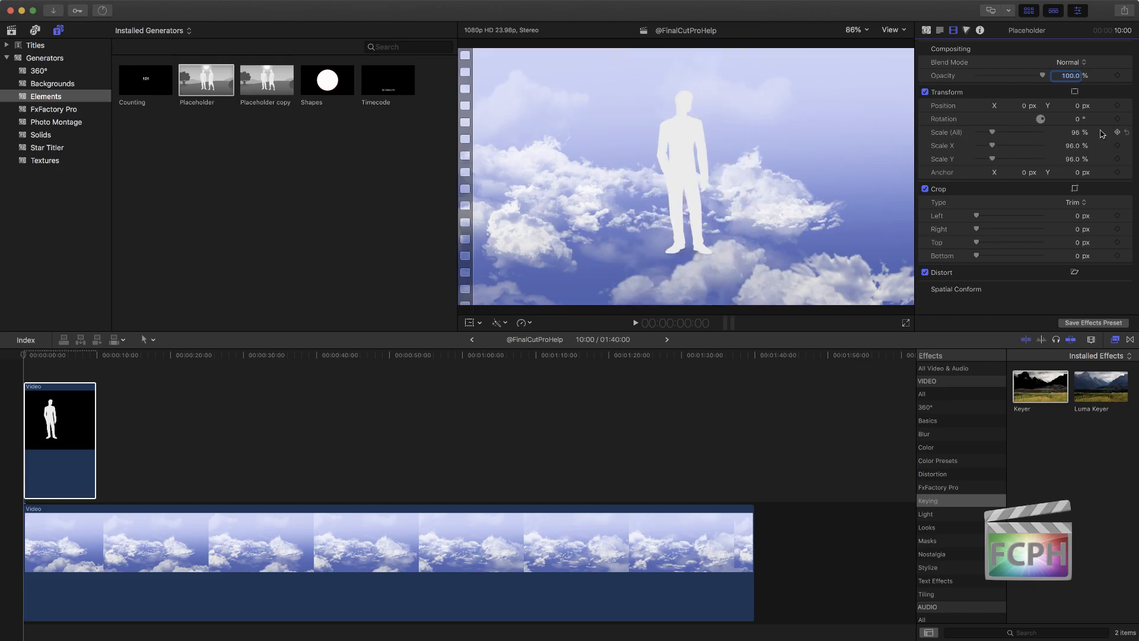
drag(1074, 134, 1075, 134)
click(1075, 135)
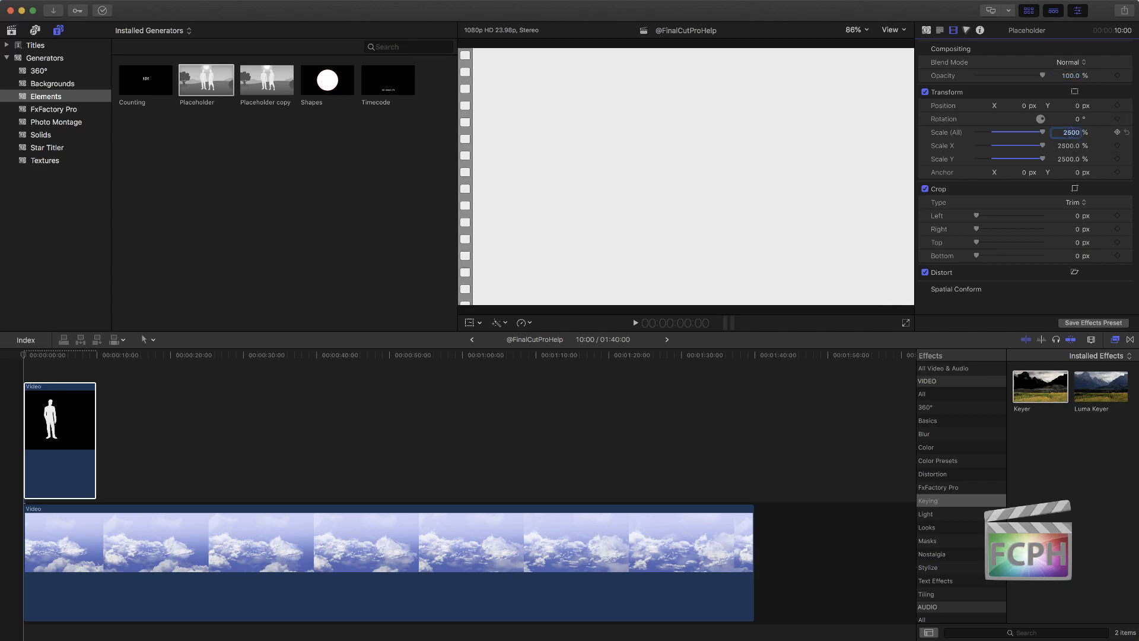
click(1119, 133)
Step: Keyframe the Placeholder's overall scale to 50% at 2:17
click(28, 357)
drag(28, 357, 43, 356)
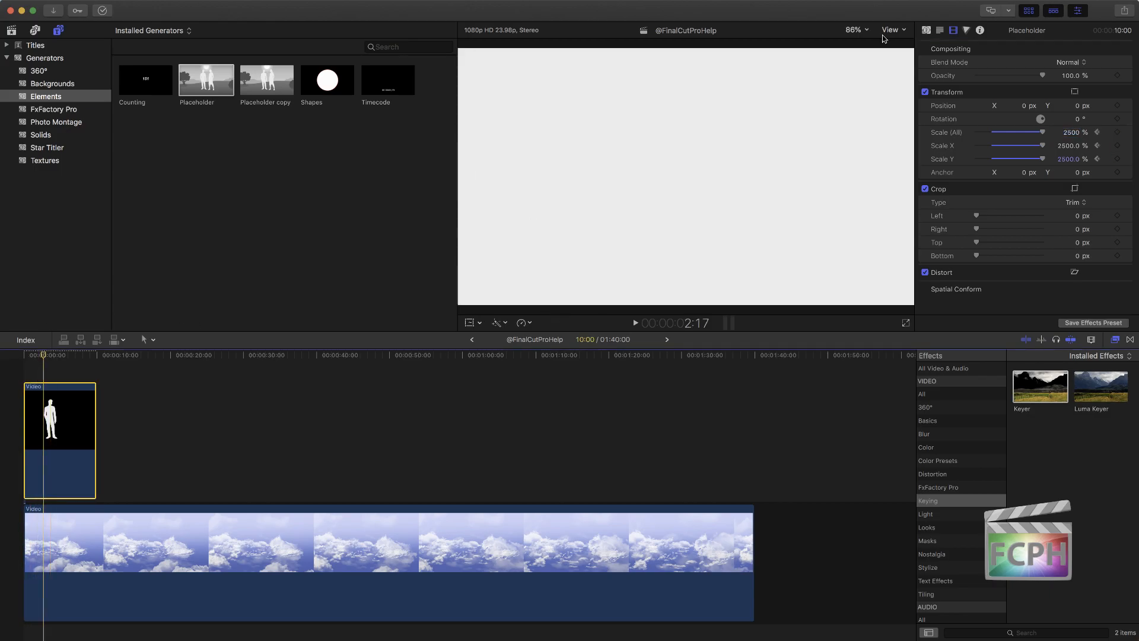
drag(1071, 132, 1071, 132)
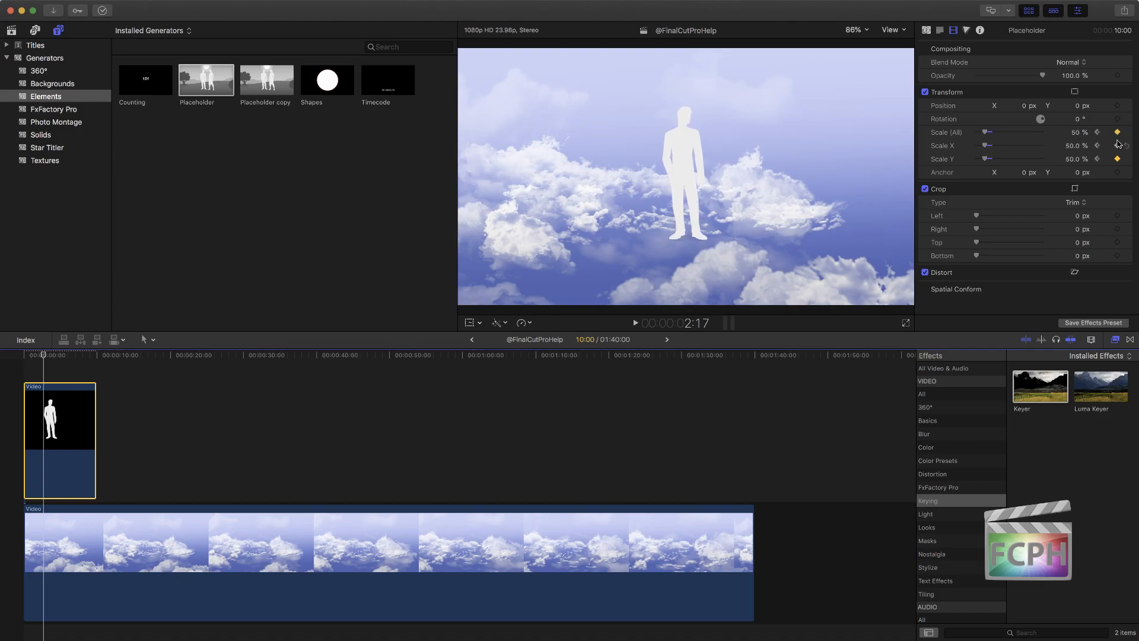
Step: Add a scale keyframe holding 50% late in the Placeholder clip and set the scale to 2500% at 10:00
click(80, 357)
click(1118, 132)
drag(88, 355, 97, 356)
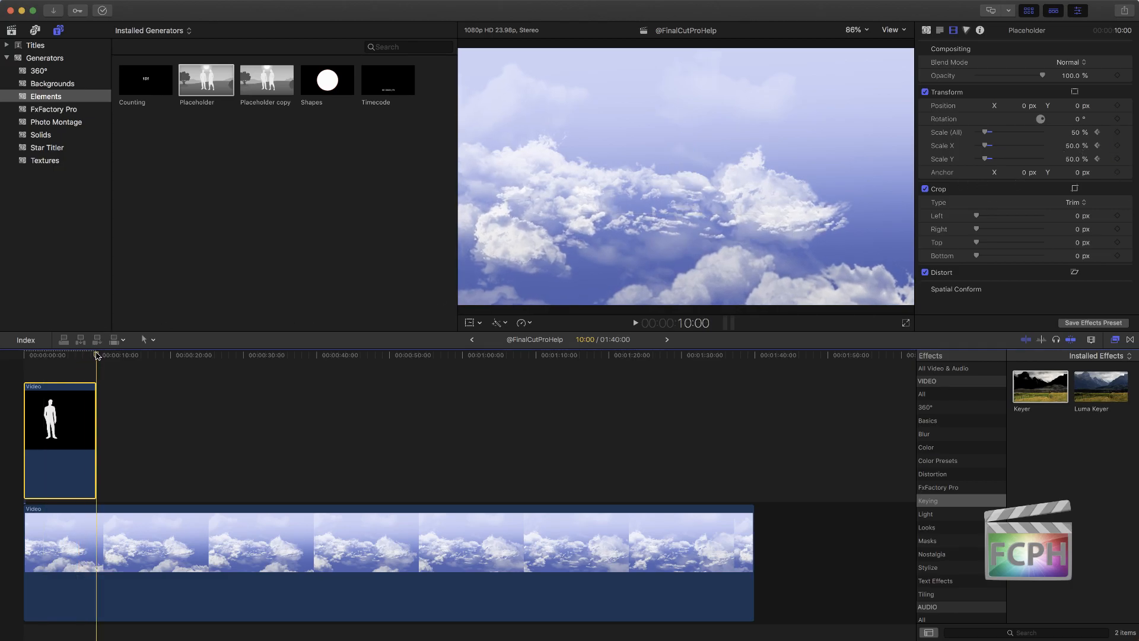
click(1076, 132)
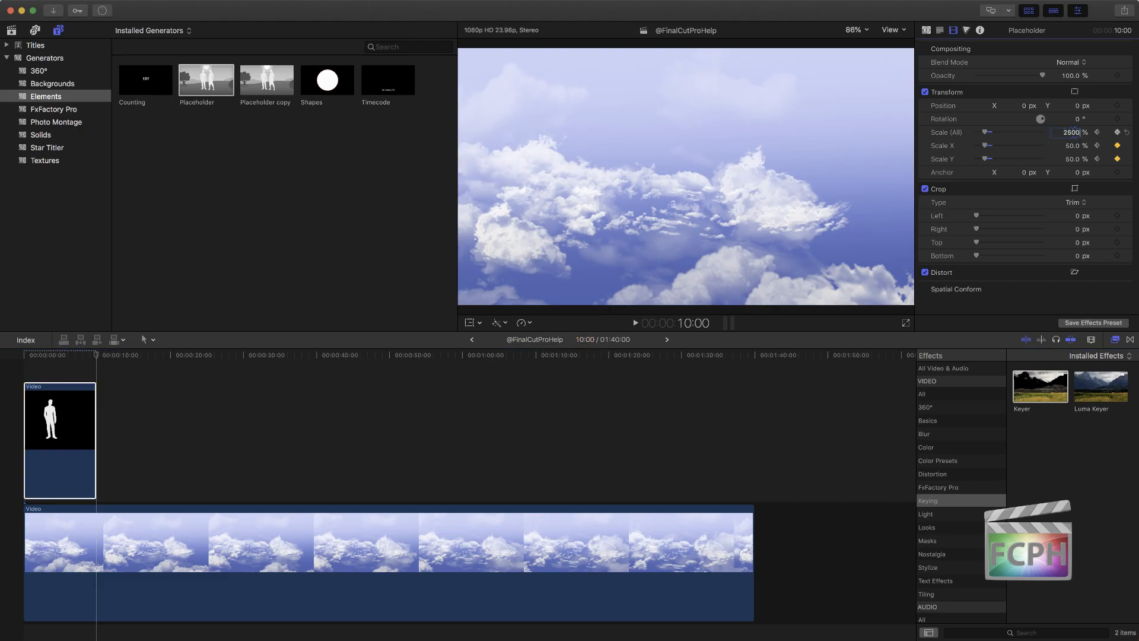
key(Return)
Step: Move the Placeholder clip to start at about 34 seconds and play the scale animation from 28:18
drag(68, 442, 315, 432)
click(233, 356)
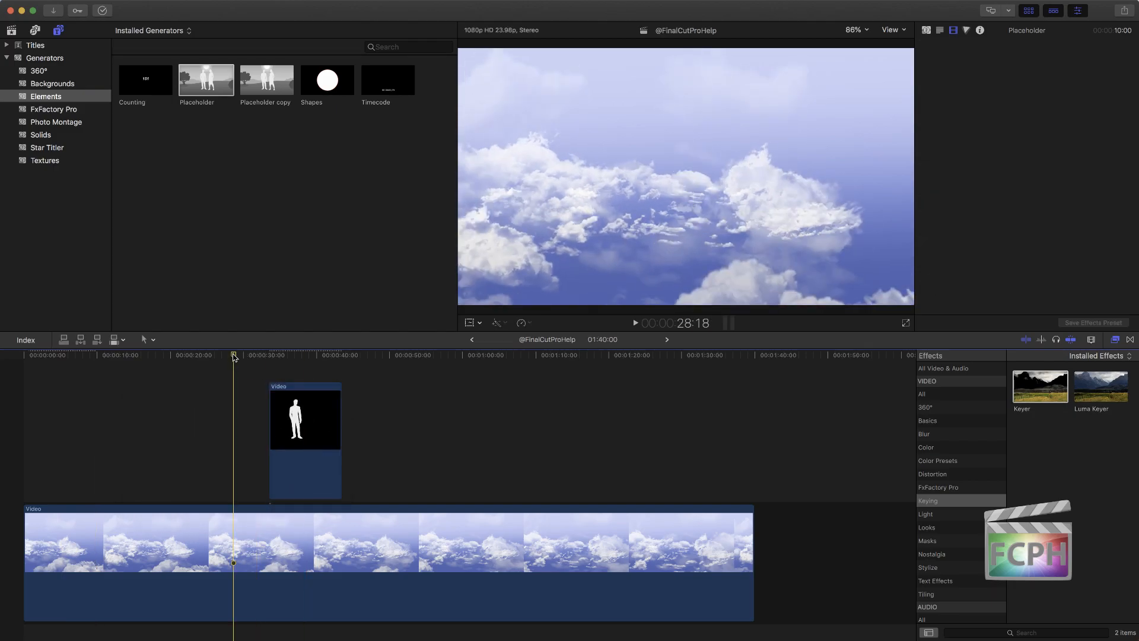
key(space)
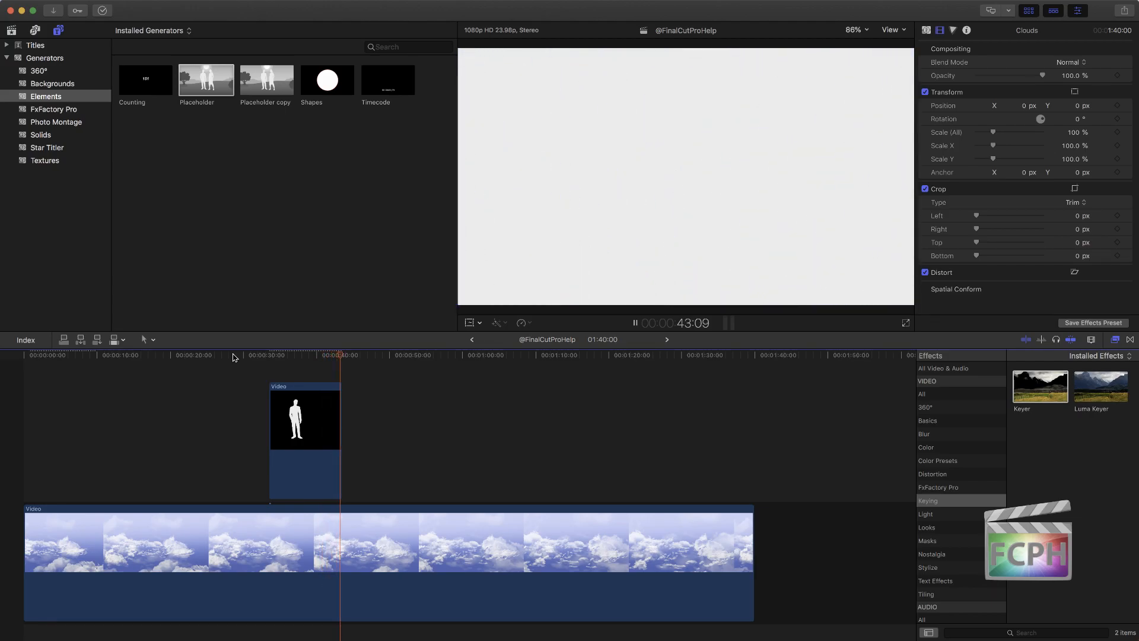
Step: Add transitions to both ends of the Placeholder clip and play it from its start
key(space)
click(303, 408)
click(269, 356)
key(space)
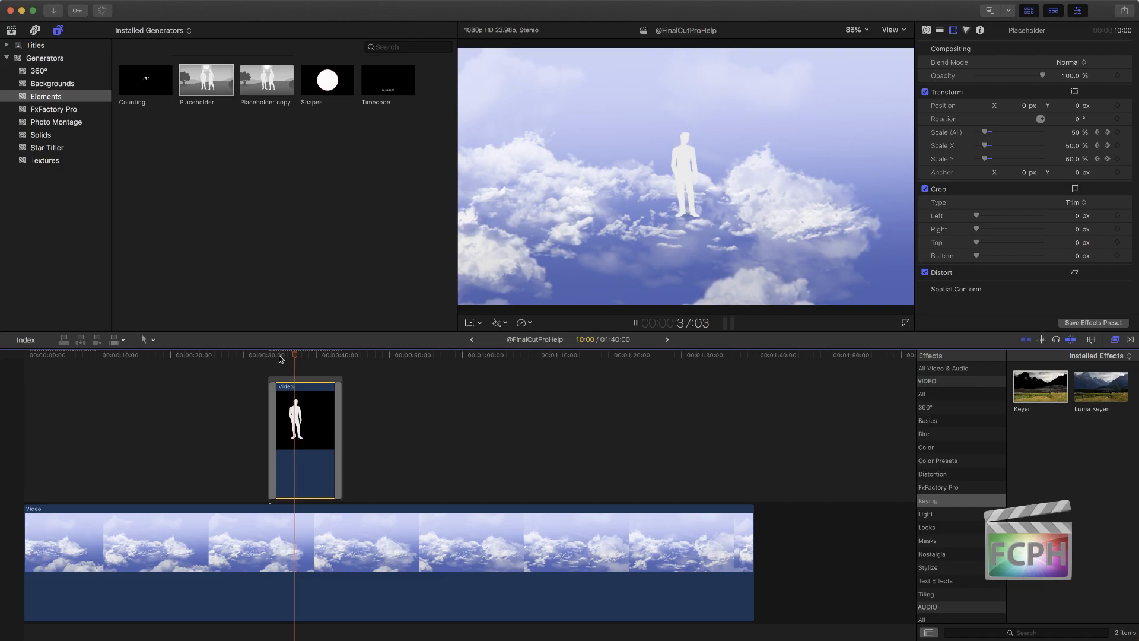
key(space)
Step: Move the Placeholder's 50% scale keyframes closer to the clip's ends, the first to 0:19, and replay the animation
scroll(322, 404, up, 1)
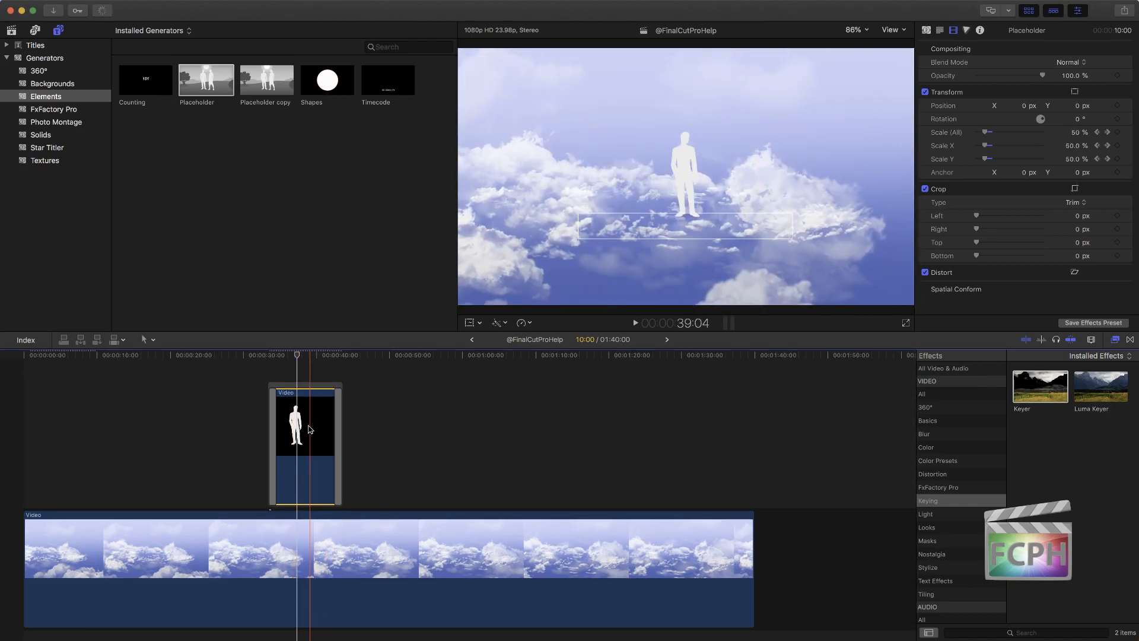
key(ctrl+v)
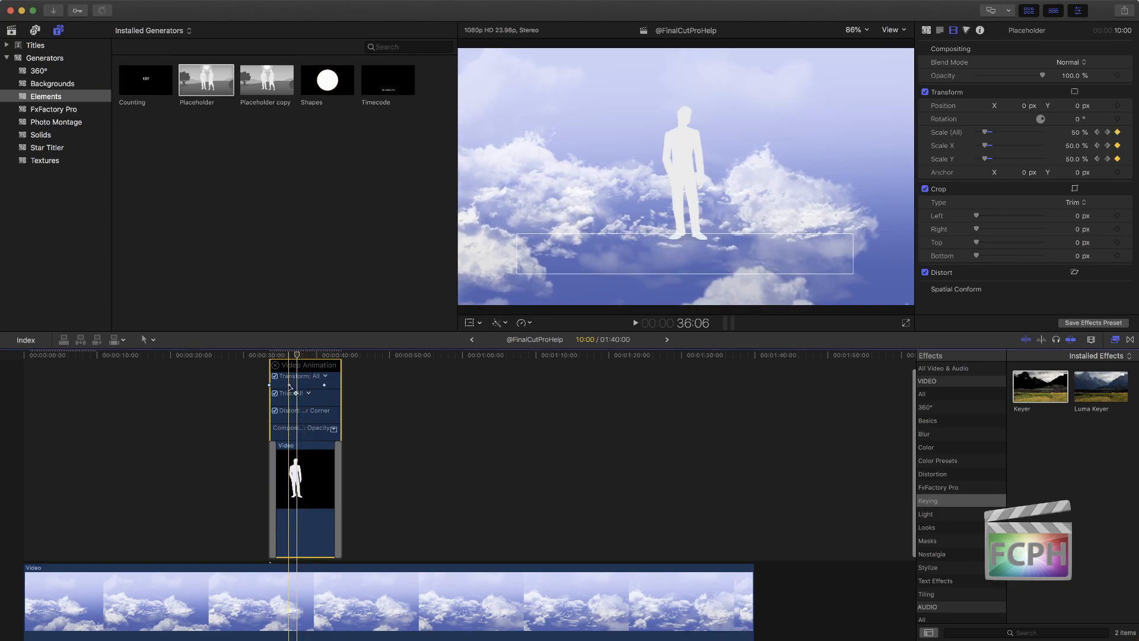
mouse_move(289, 385)
mouse_down()
mouse_move(339, 385)
mouse_move(270, 385)
mouse_up()
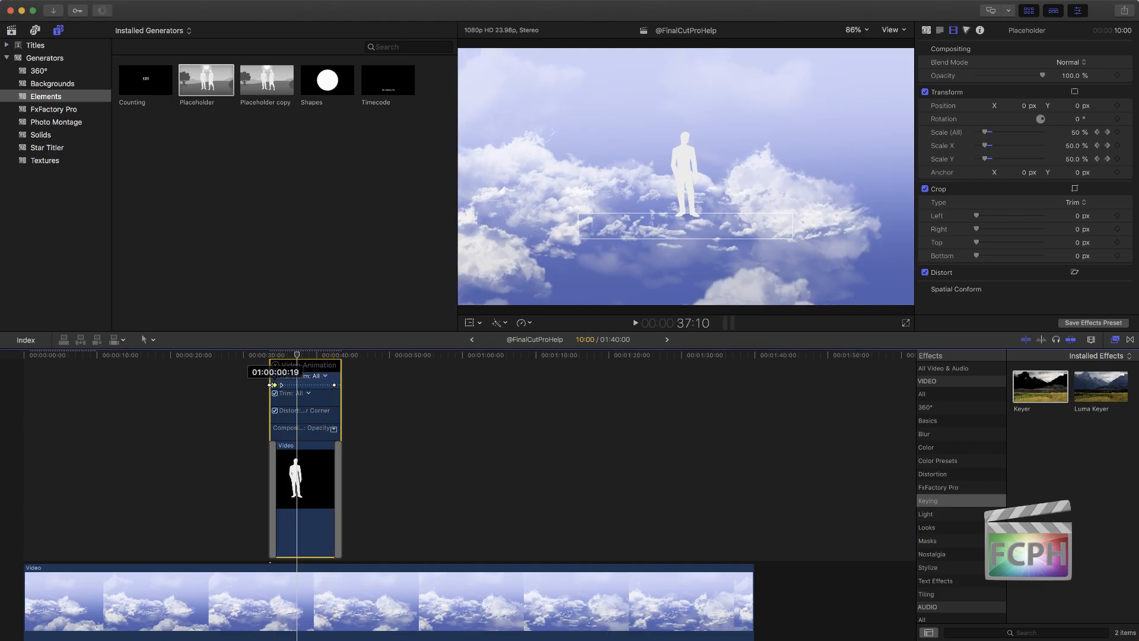
click(275, 365)
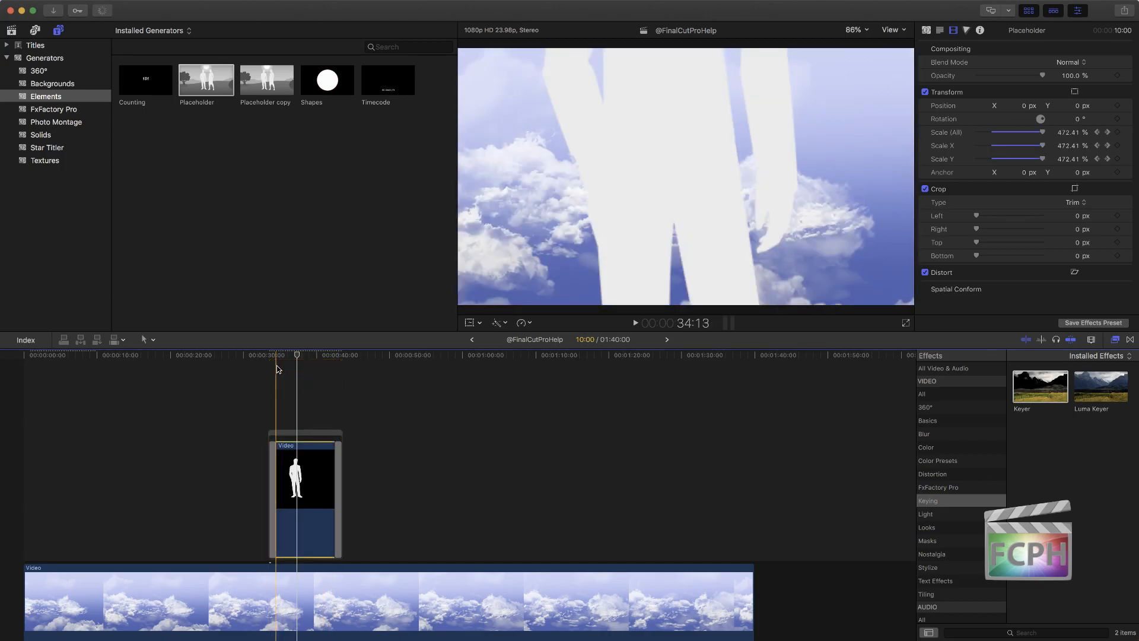
click(266, 368)
key(space)
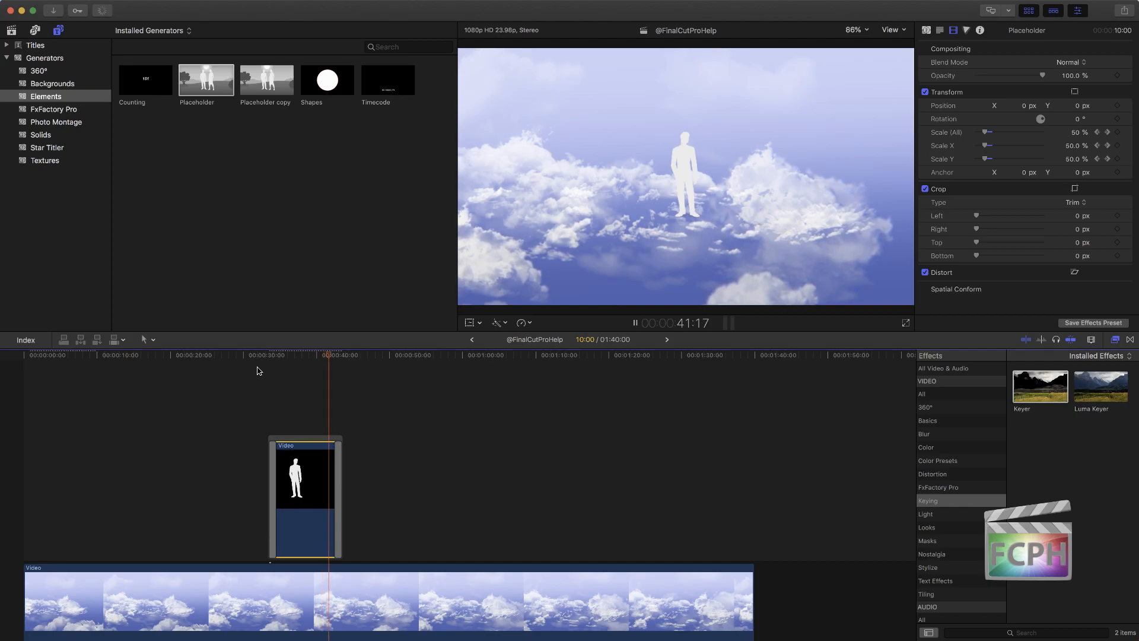
key(space)
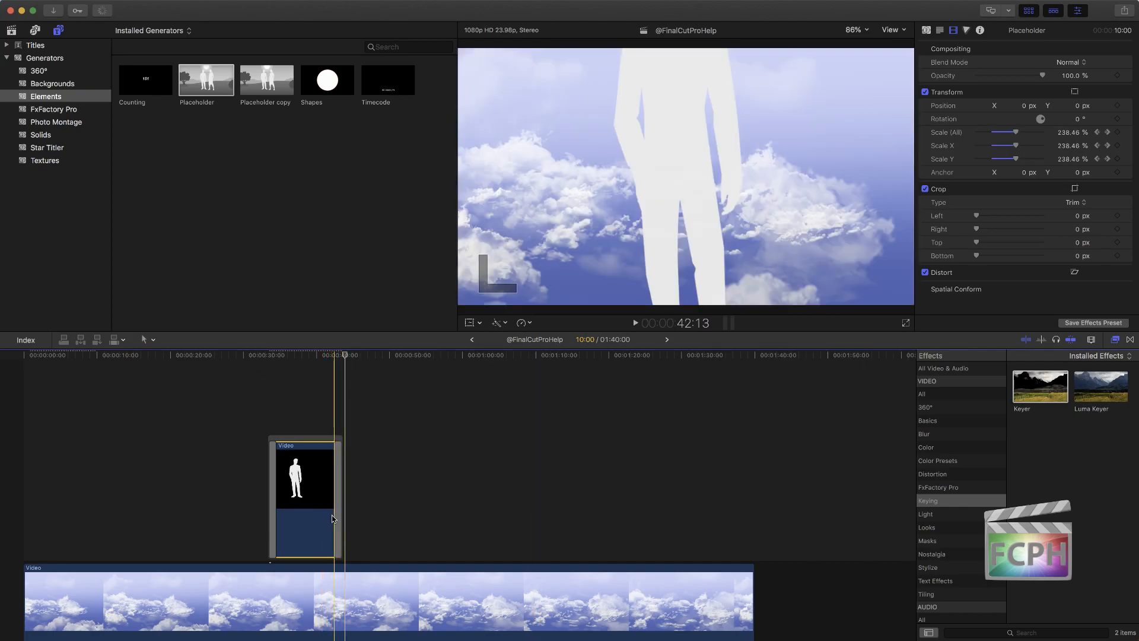
Step: Add the Shapes generator above the Clouds at 55:00 and set its overall scale to 58%
drag(327, 80, 428, 486)
click(427, 355)
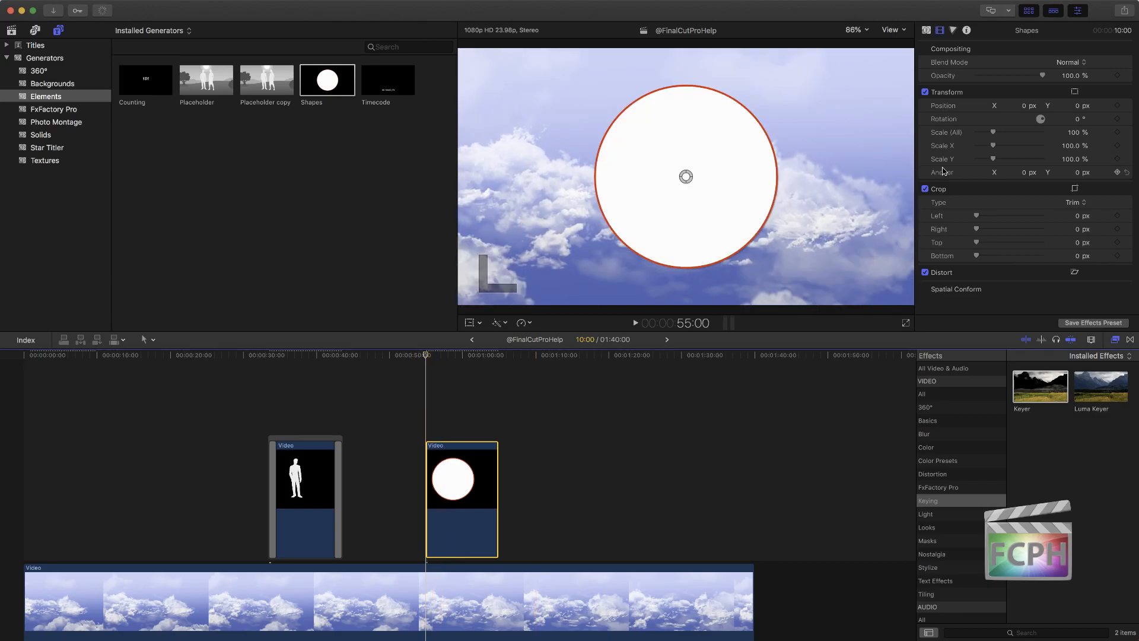
drag(992, 132, 984, 133)
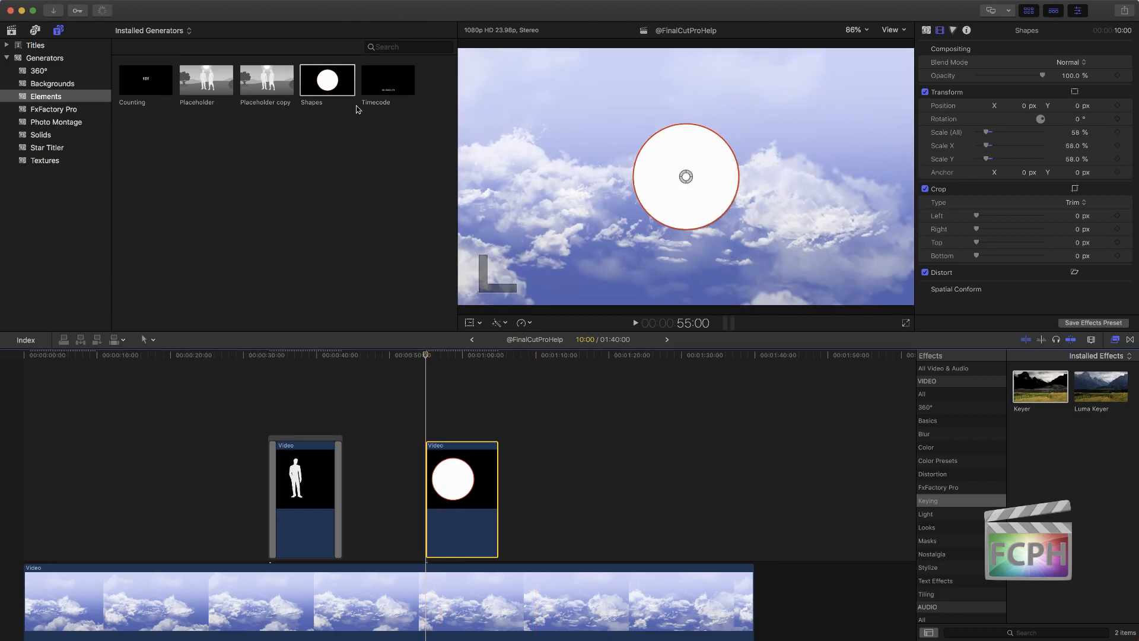
Step: Browse the Objects and Wipes transitions, and search all transitions for "zoom"
click(1130, 340)
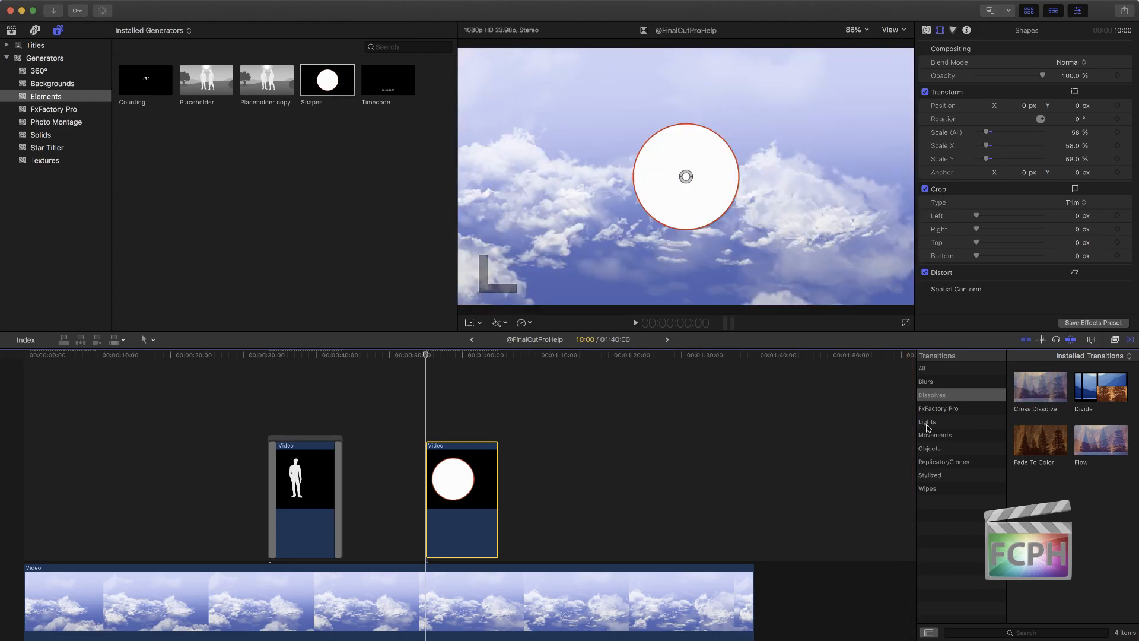
click(959, 449)
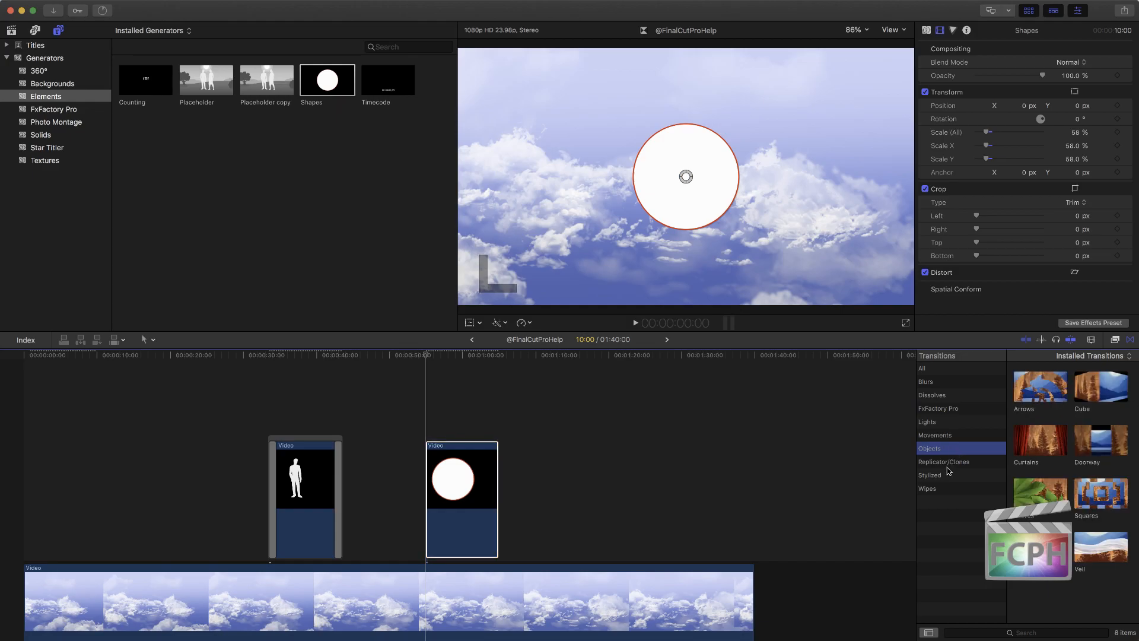
click(941, 488)
scroll(1063, 457, down, 3)
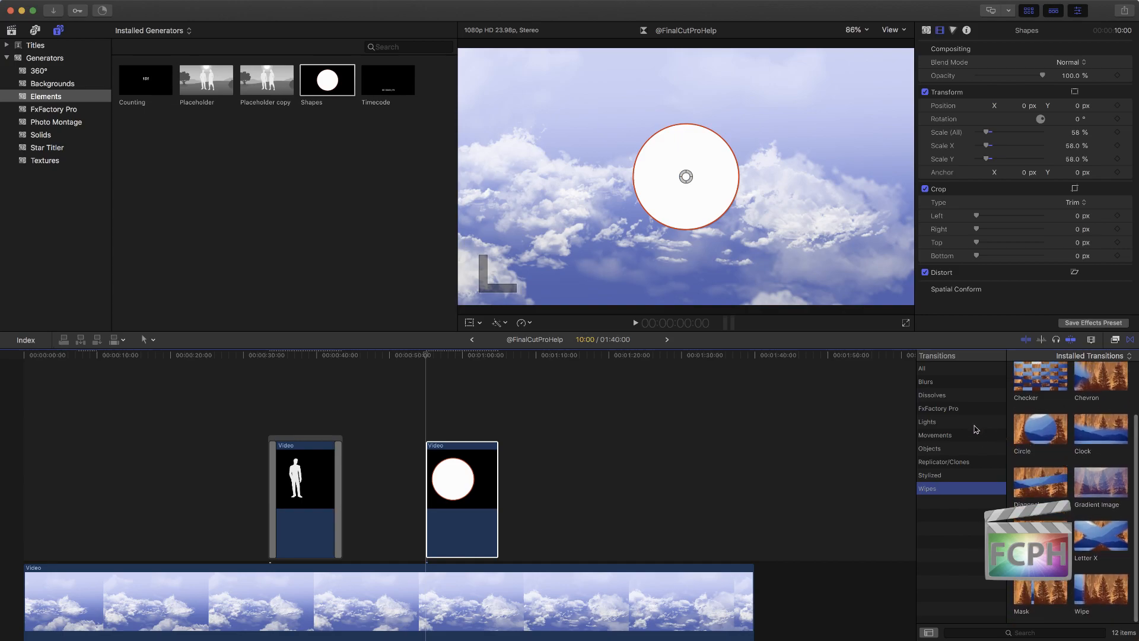
click(944, 369)
click(1033, 631)
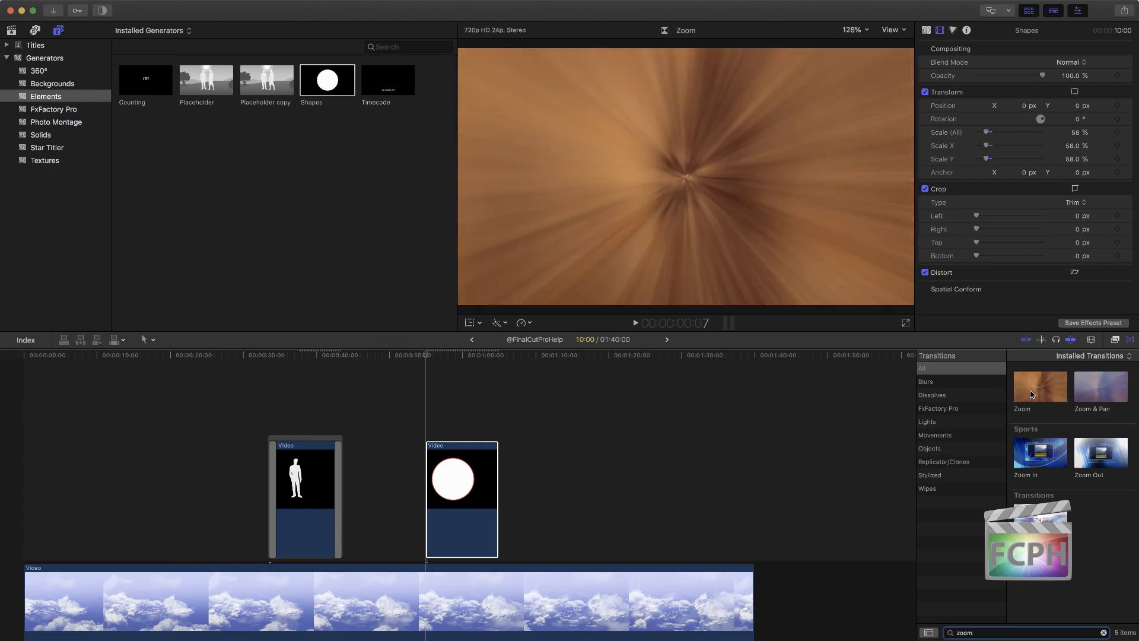
Step: Apply the Zoom transition to the Shapes clip and play it
click(1049, 390)
drag(1049, 381, 460, 481)
key(space)
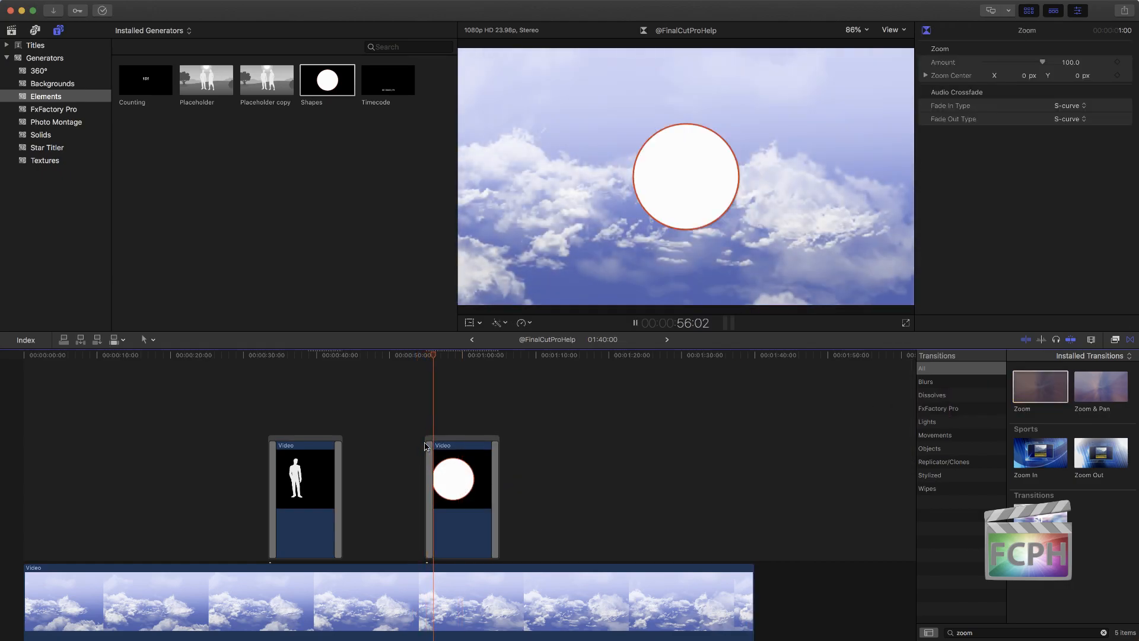
key(space)
Step: Delete the Zoom transitions from both ends of the Shapes clip and set its overall scale to 52%
click(430, 467)
key(Delete)
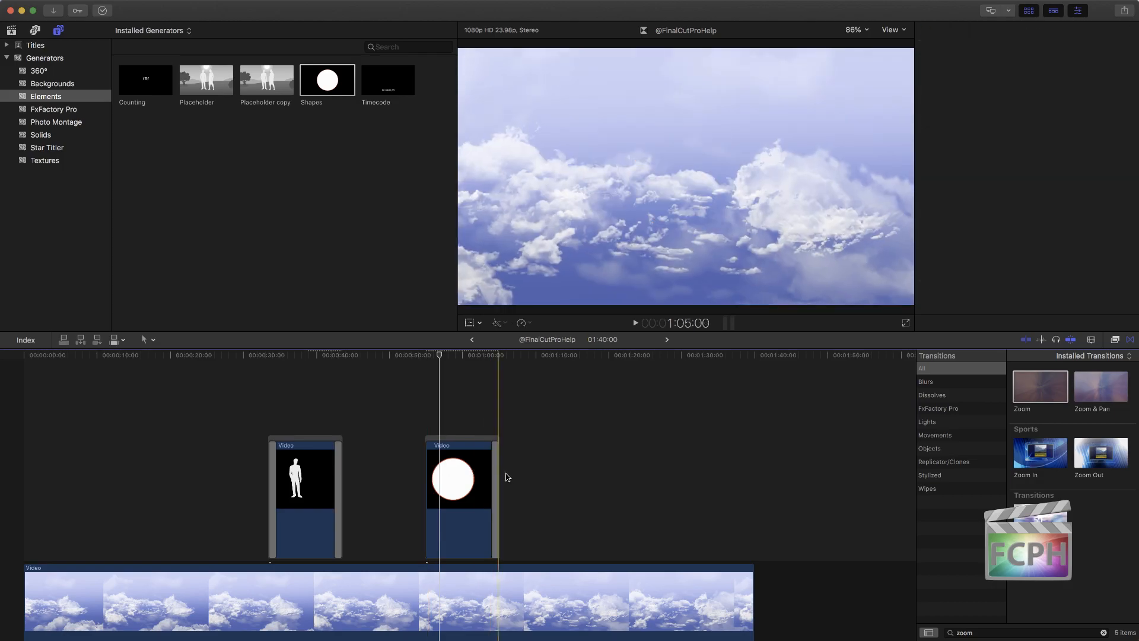
click(429, 468)
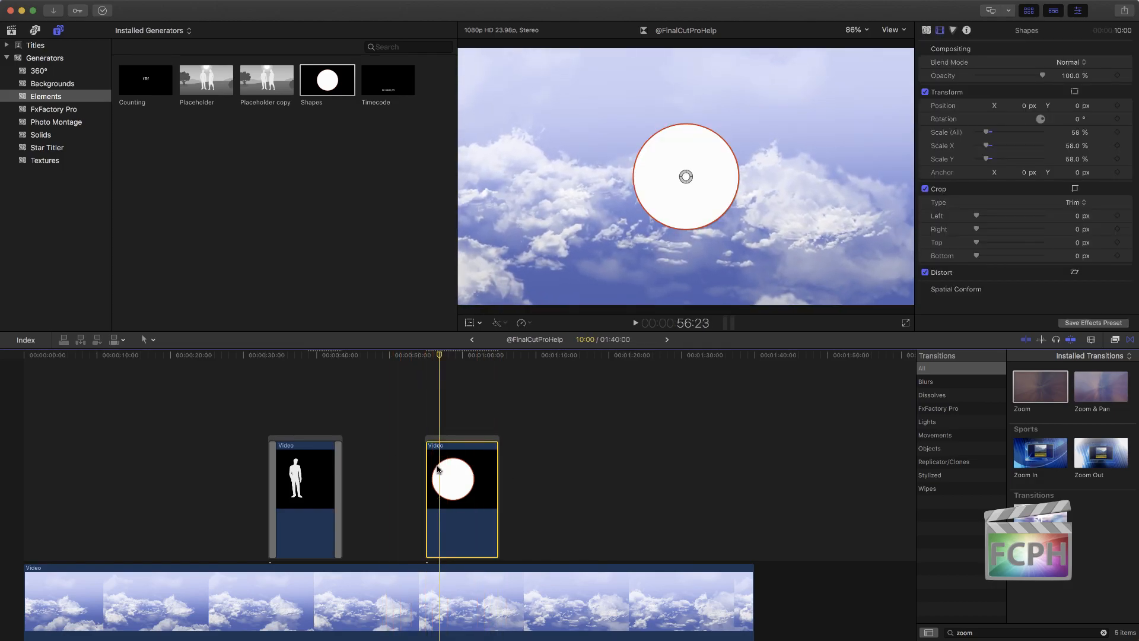
drag(435, 356, 444, 356)
mouse_move(984, 134)
mouse_down()
mouse_move(1002, 138)
mouse_move(979, 156)
mouse_move(984, 142)
mouse_up()
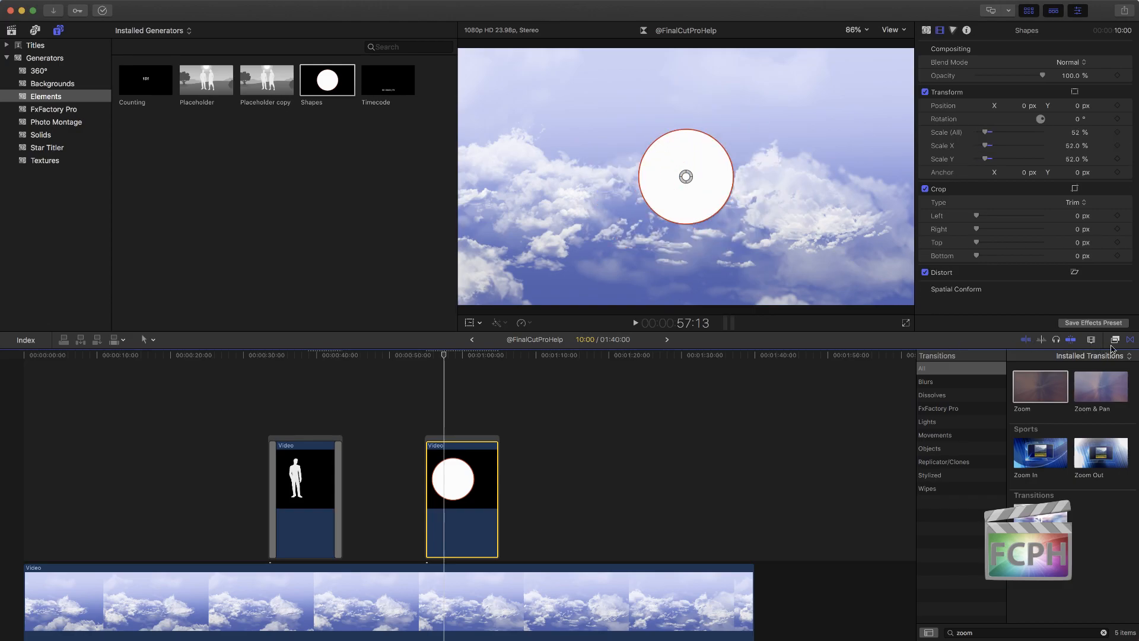
Step: Search the effects for "zoom", try the Zoom effect on the Shapes clip, and undo it
click(1115, 341)
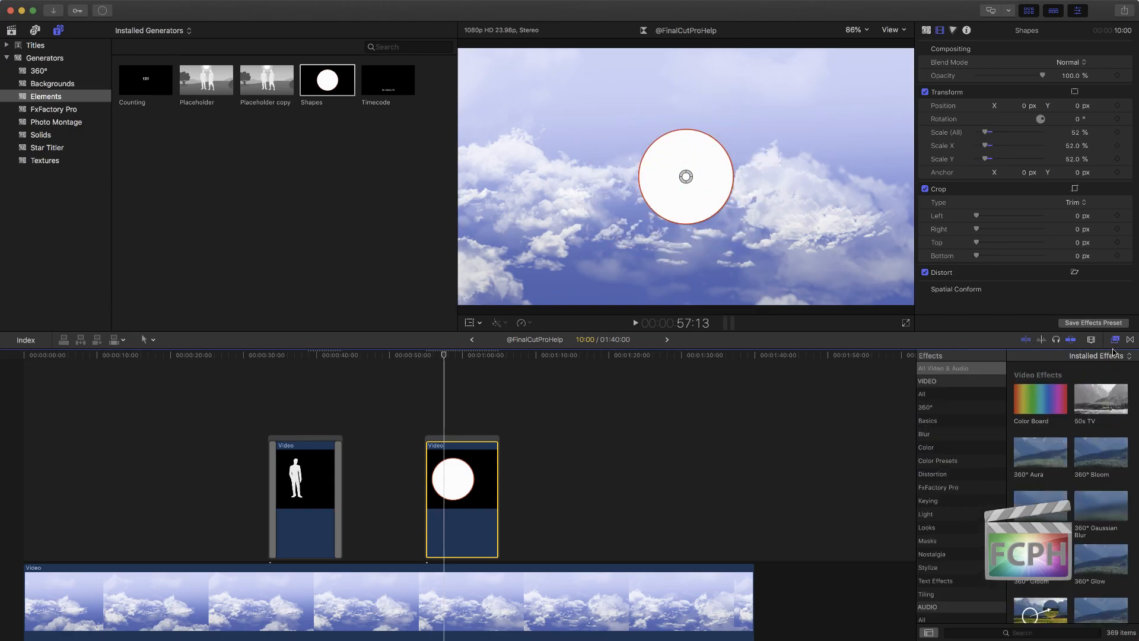
click(1015, 632)
text(zoom)
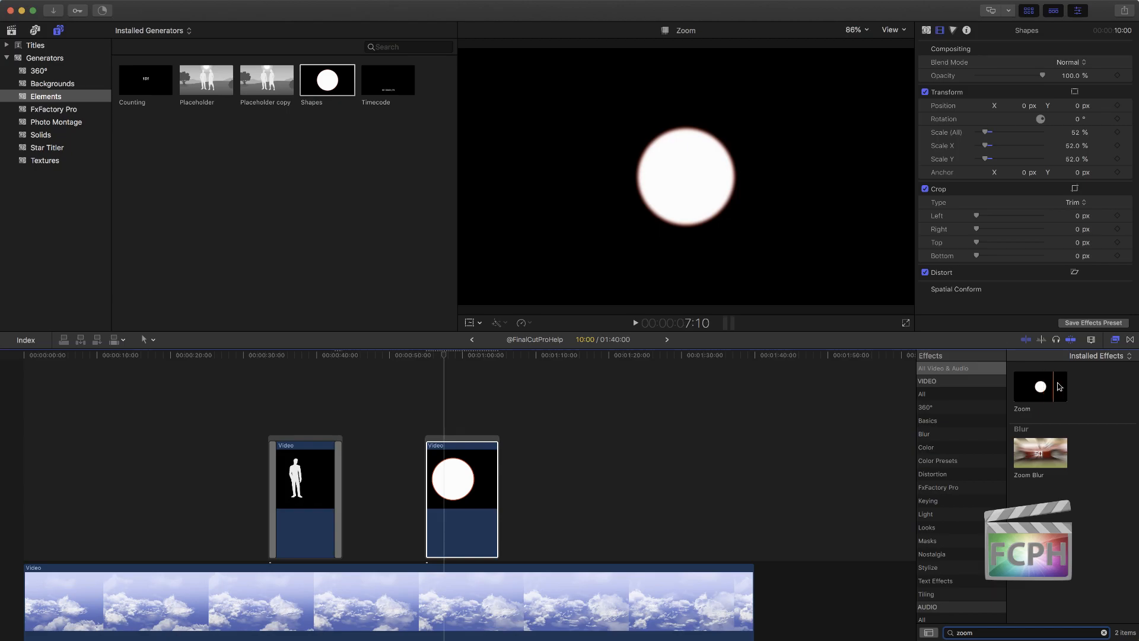
drag(1039, 387, 469, 468)
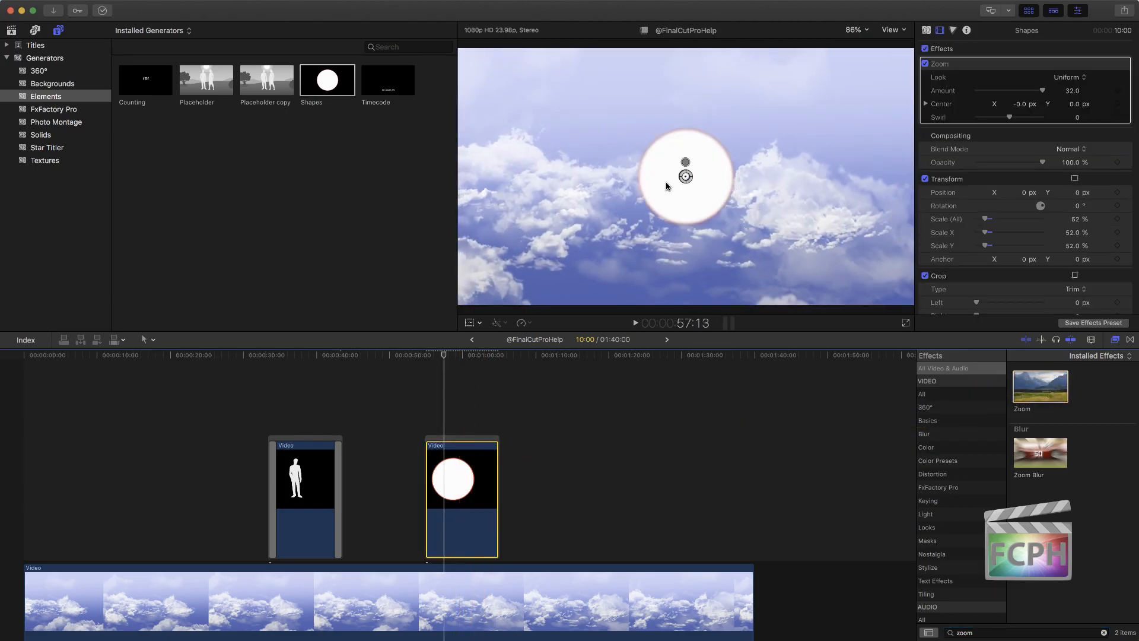
key(super+z)
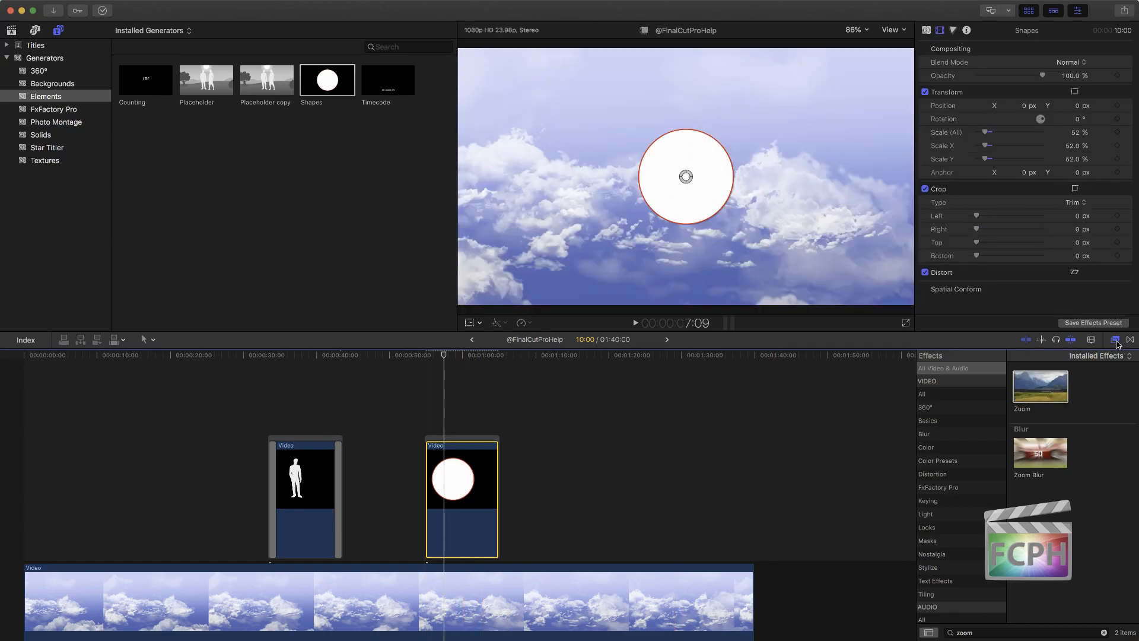
Step: Close the effects browser and set the Shapes clip's overall scale to 97%
click(1116, 340)
drag(988, 131, 996, 133)
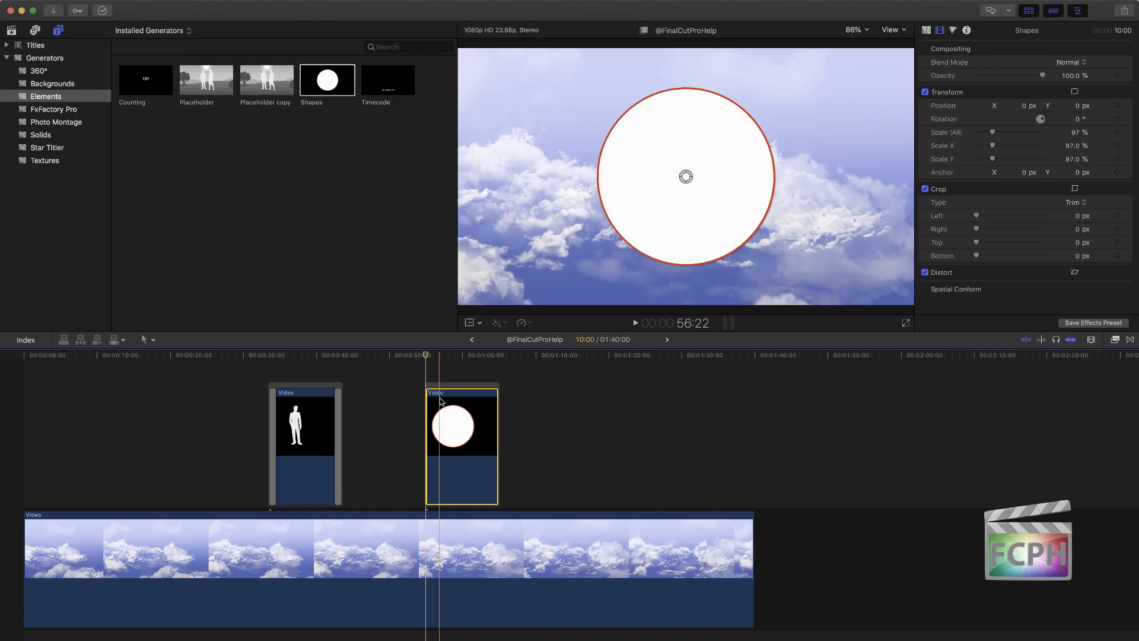
Step: Undo the Shapes, Placeholder and Clouds edits back to the full sequence of dog photos, generators and Timecode overlay
click(391, 397)
key(super+z)
key(super+z)
key(super+z)
key(super+z)
key(super+z)
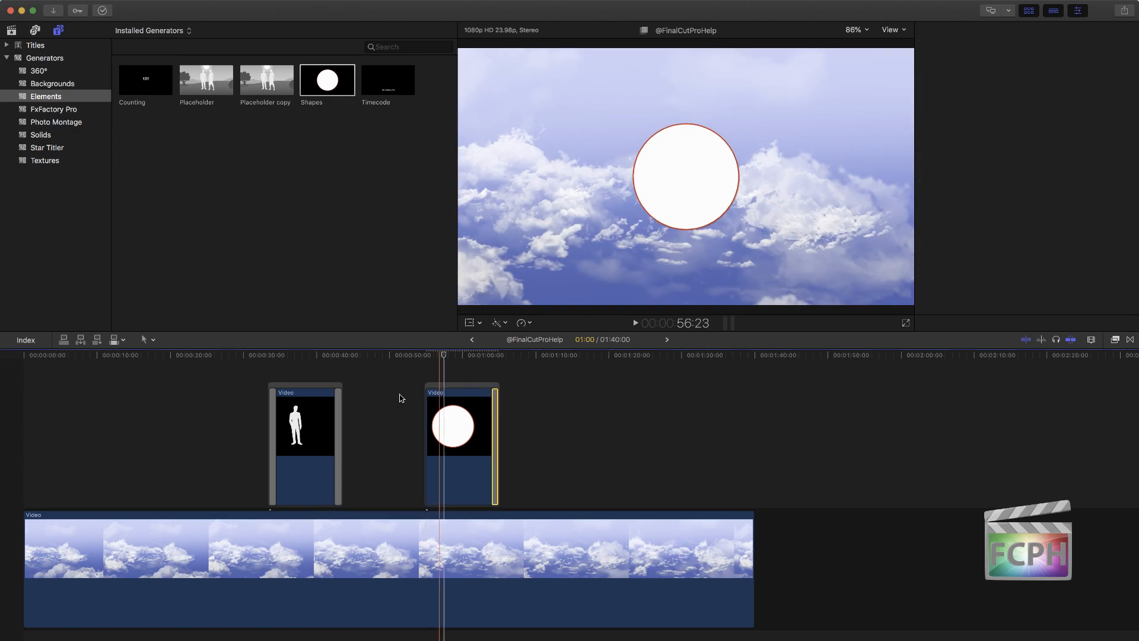
key(super+z)
key(super+z)
key(super+z)
key(super+z)
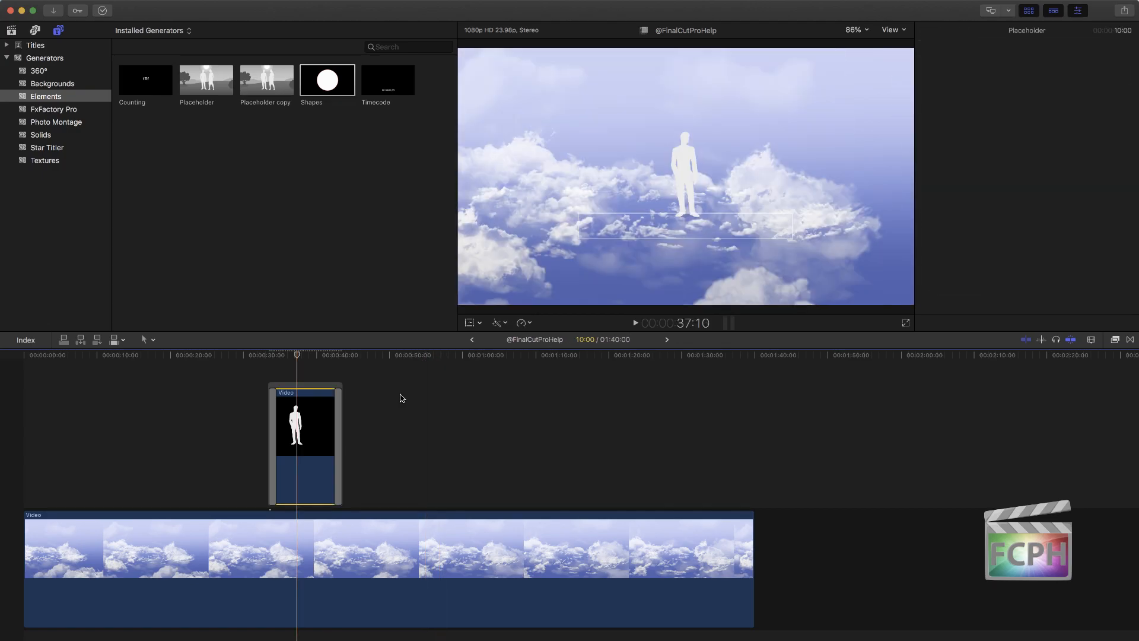
key(super+z)
key(super+z)
key(super+z)
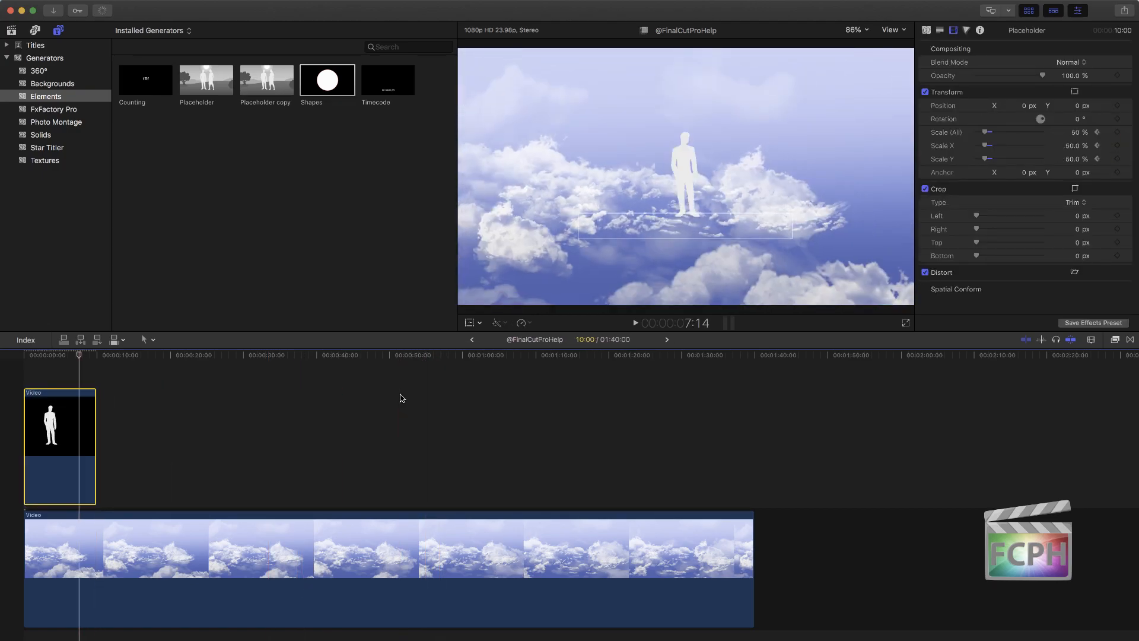
key(super+z)
key(super+z)
key(super+z)
key(super+z)
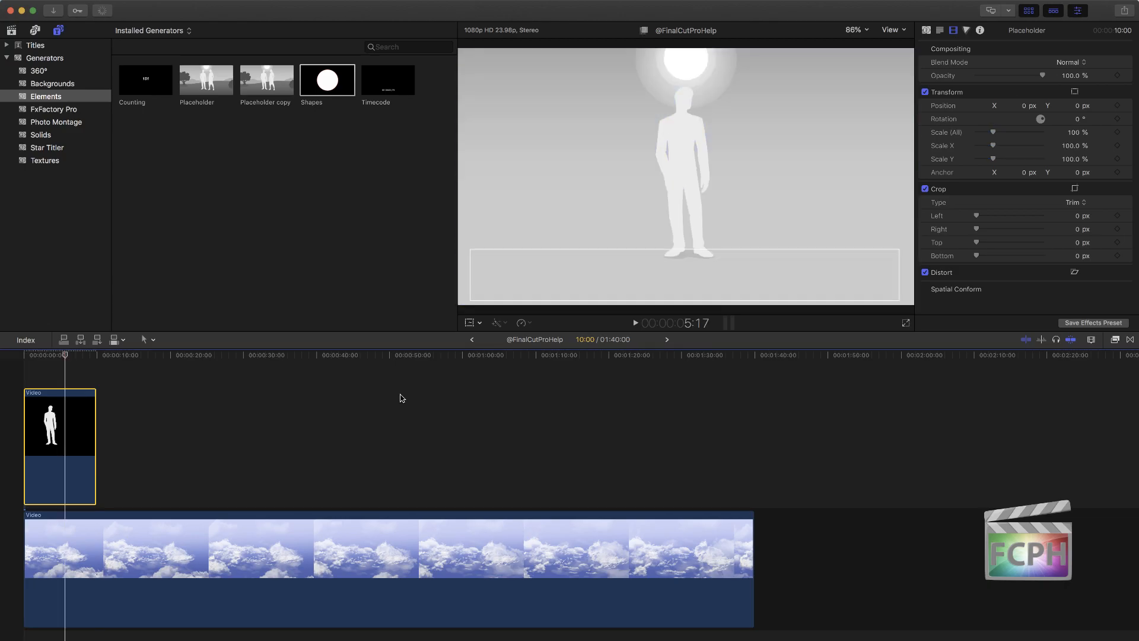
key(super+z)
key(super+z)
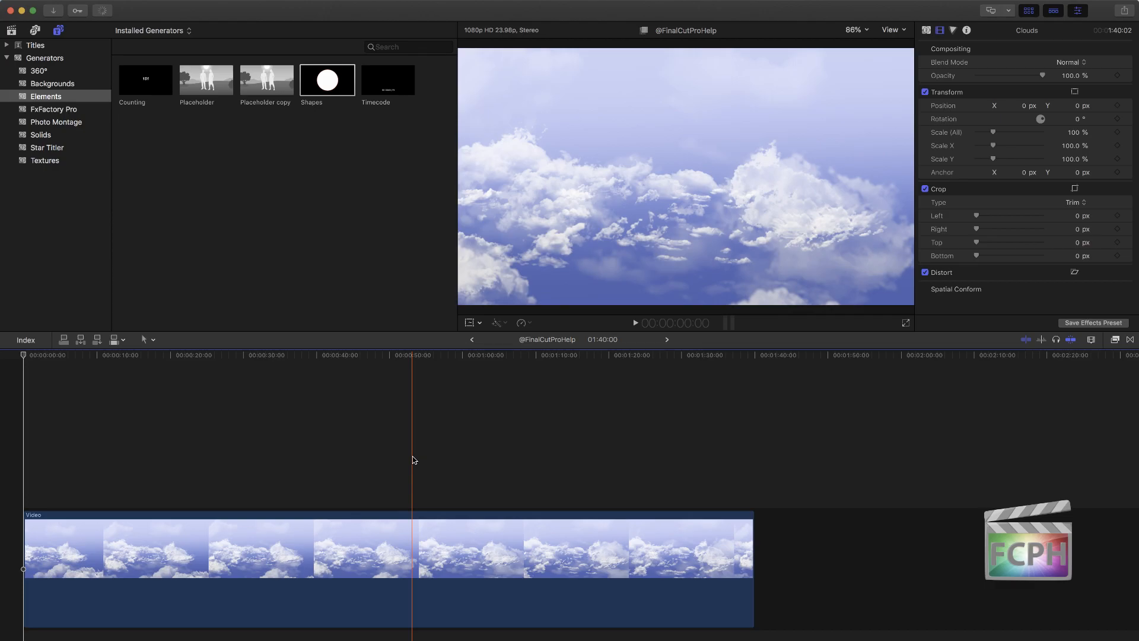
key(super+z)
key(super+z)
key(super+z)
key(super+z)
key(super+z)
key(super+z)
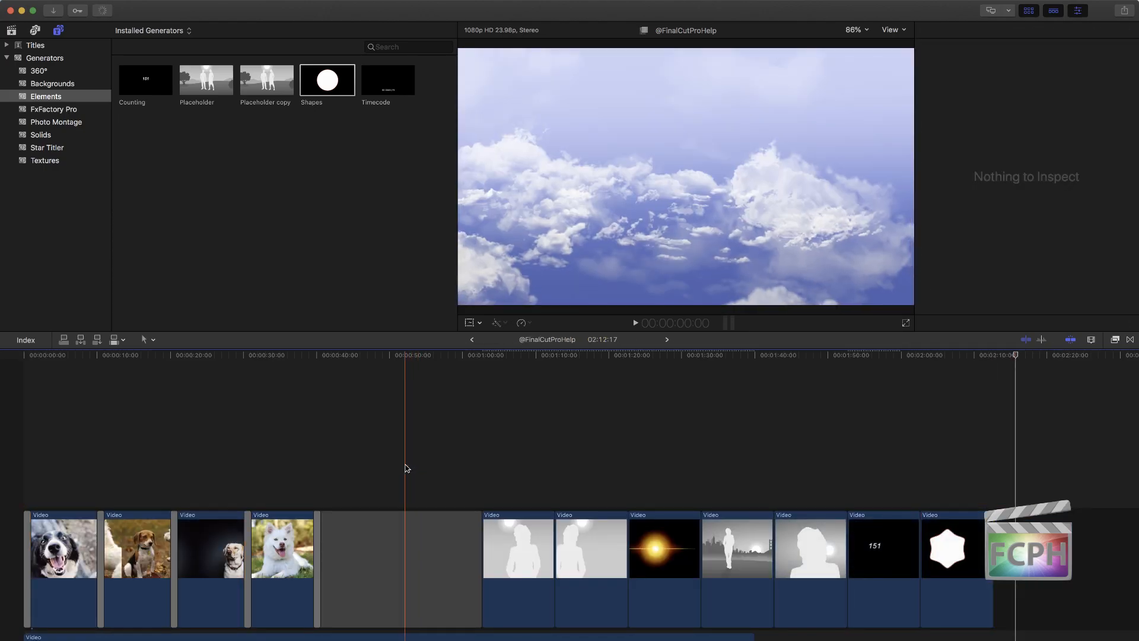
Step: Delete the Timecode overlay, the clips after the Shapes generator, and the gap following the white dog photo
click(396, 569)
key(Delete)
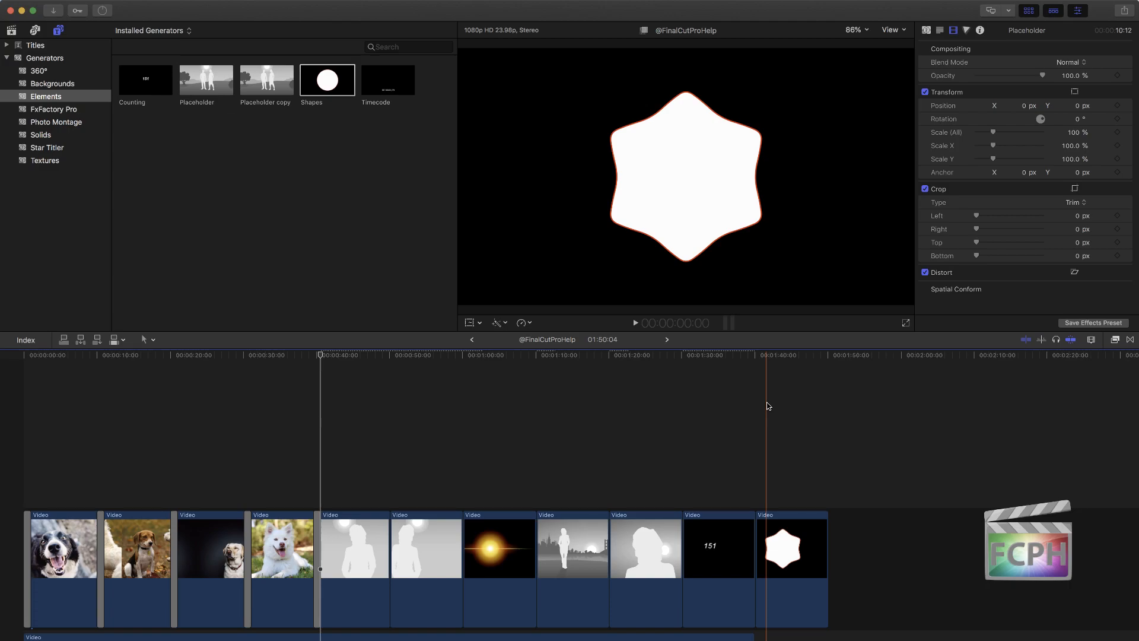
Step: Reduce the timeline clip height and delete the transitions between the dog photos and after the last one
click(1095, 339)
drag(1102, 416, 1018, 415)
click(471, 488)
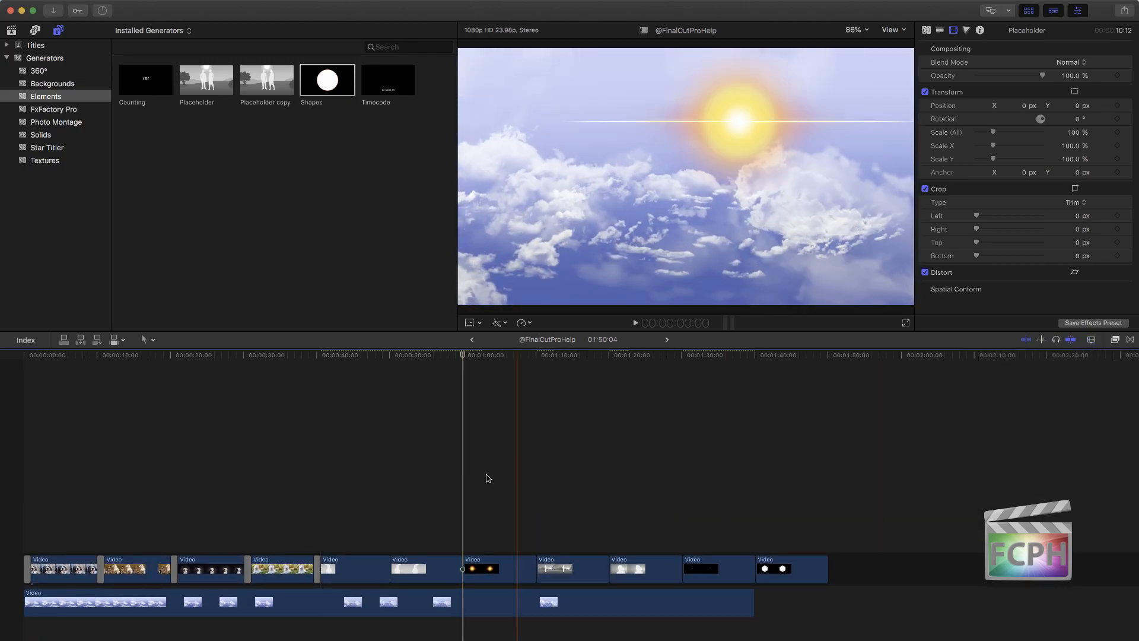
click(101, 570)
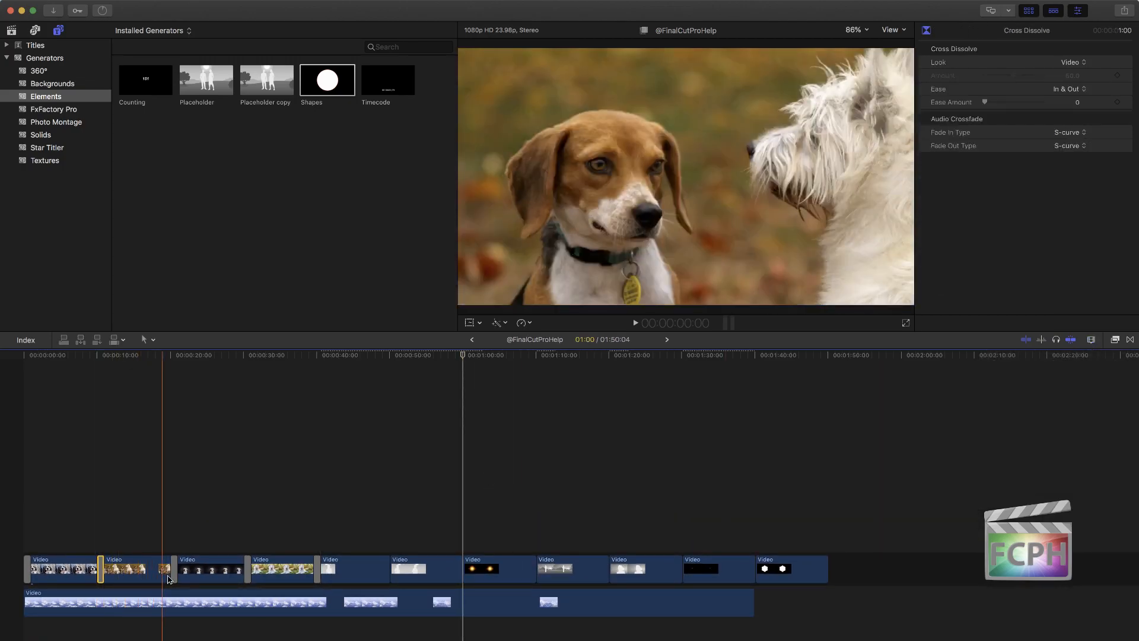
key(Delete)
click(174, 575)
key(Delete)
click(248, 575)
key(Delete)
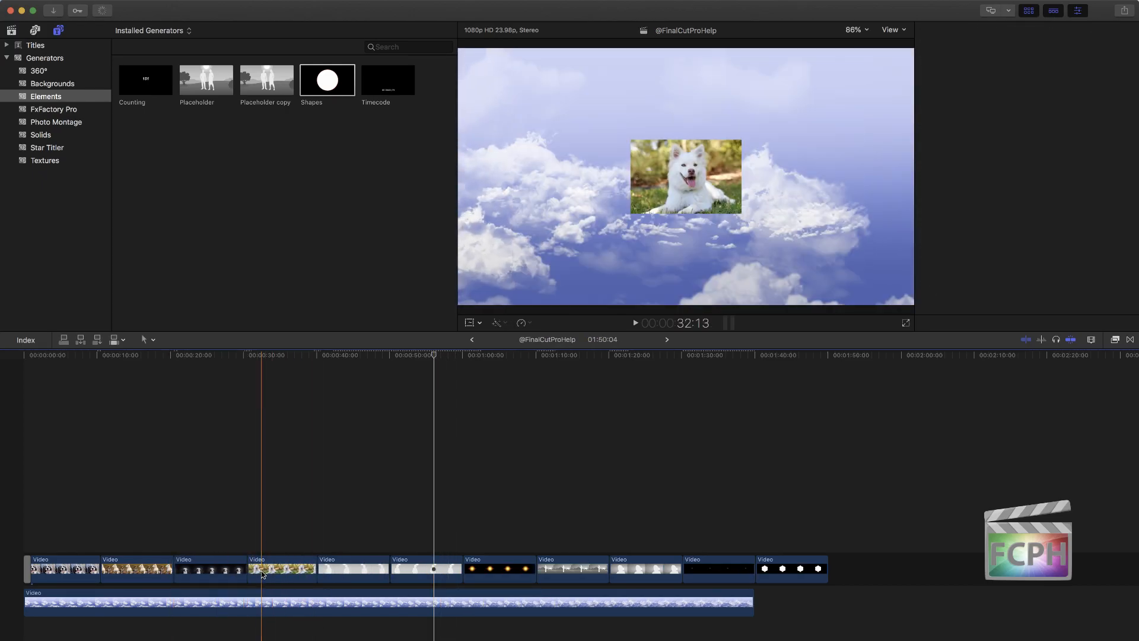
Step: Stack the other three dog photos above the first, starting at about 18, 30 and 39 seconds and all ending near 1:00
drag(99, 575, 156, 537)
drag(504, 571, 245, 502)
drag(498, 563, 312, 472)
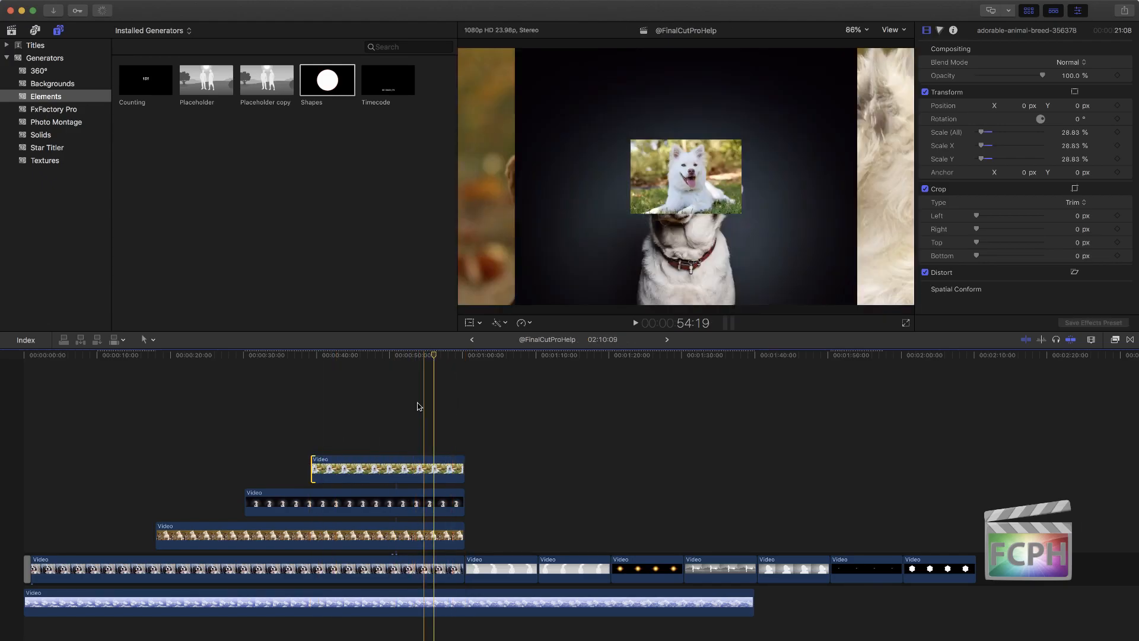
Step: Turn on Transform for the white dog photo and move it to the frame's upper-right corner, about X 683.6, Y 336.6 px
click(434, 468)
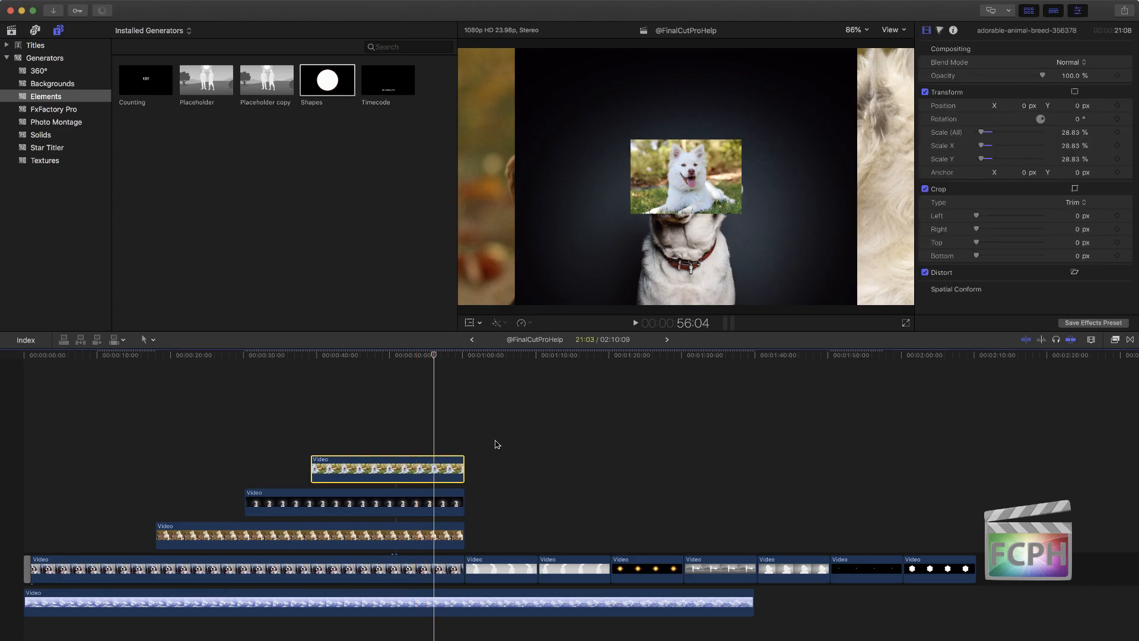
click(469, 323)
drag(721, 163, 817, 111)
Step: Scale the yellow Labrador photo to about 50.12% and move it to the frame's lower-right area, about X 523.7, Y -194.5 px
click(420, 505)
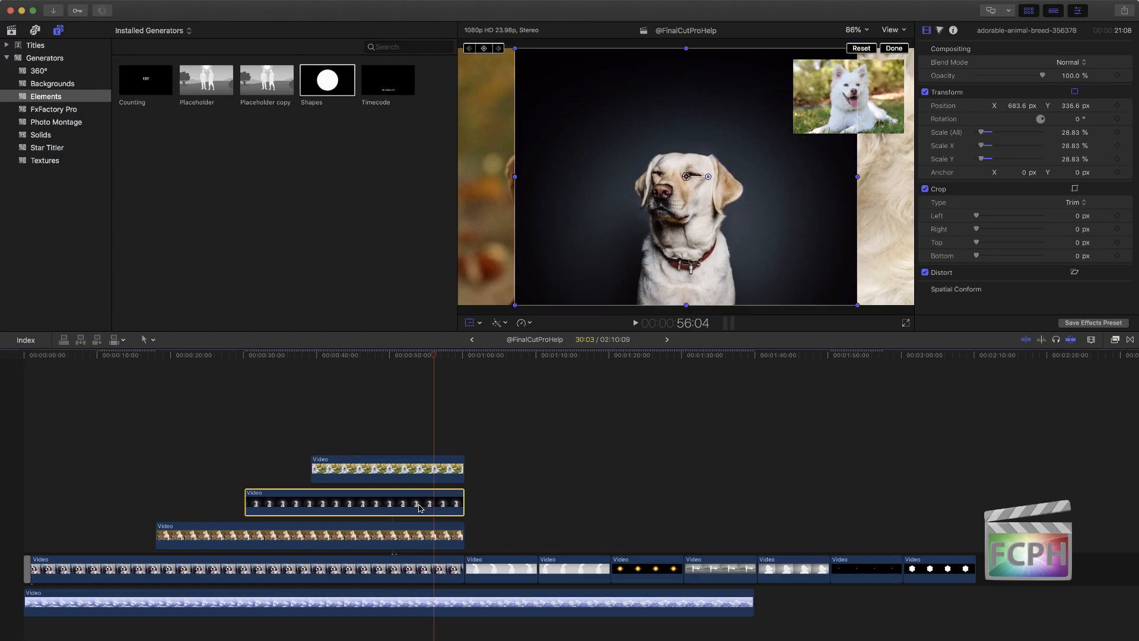
drag(514, 304, 597, 219)
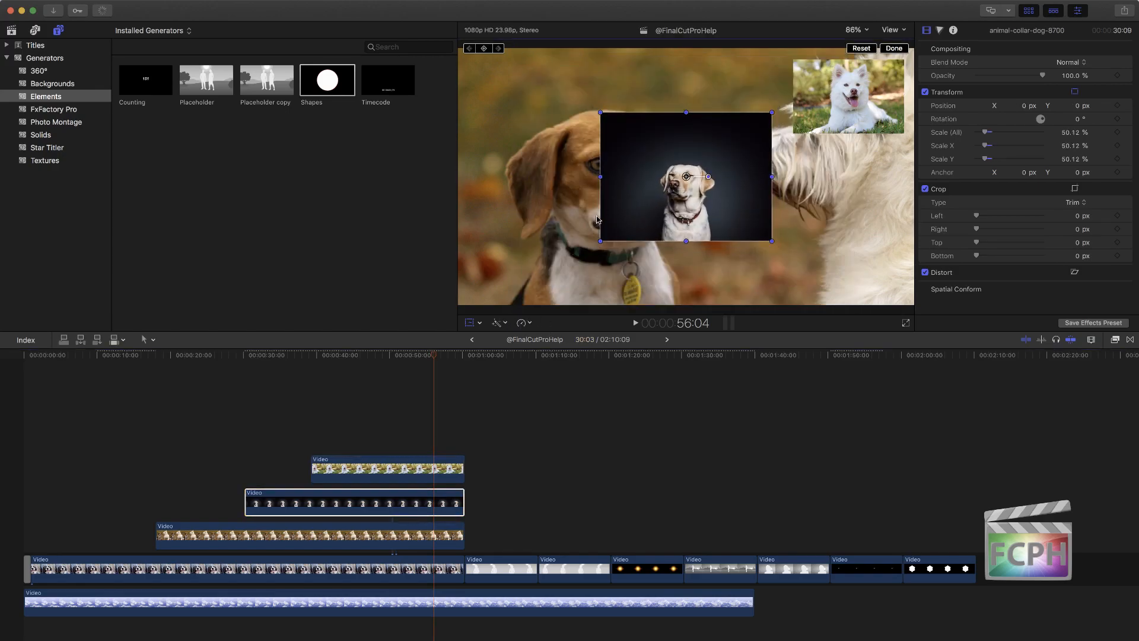
drag(690, 178, 814, 223)
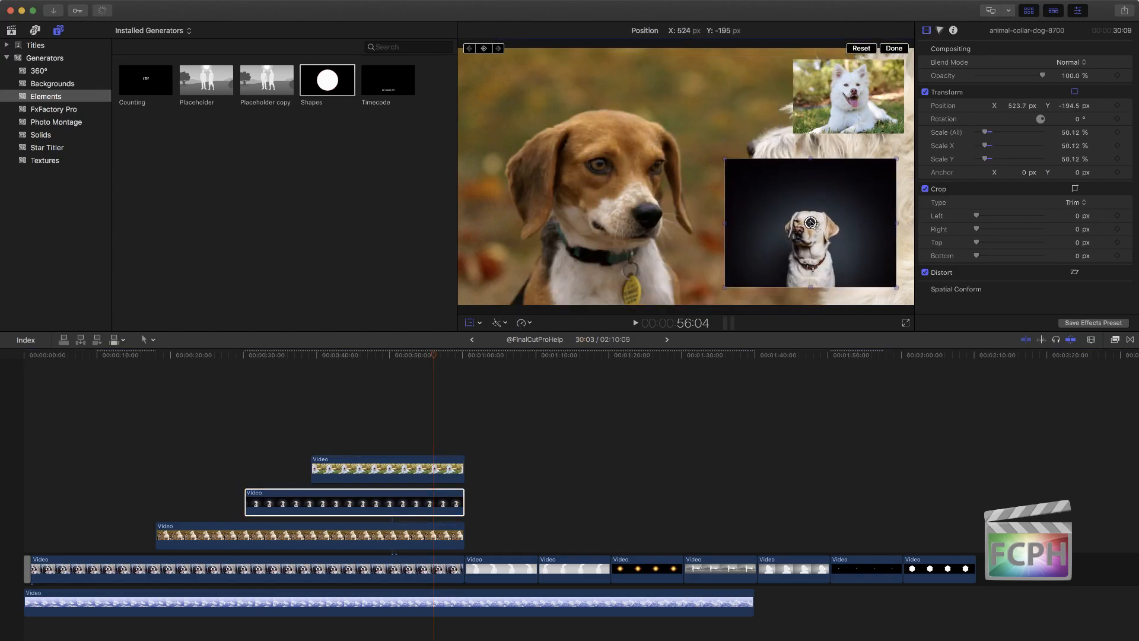
Step: Scale down the photo of the beagle and white terrier and place it in the frame's lower-left corner
click(419, 544)
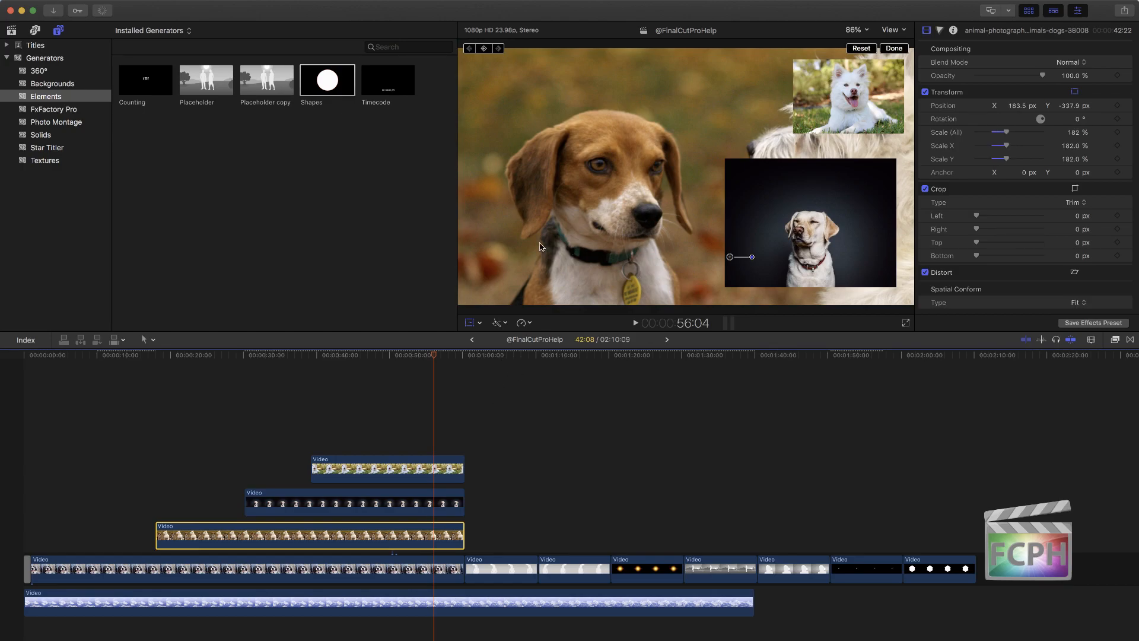
drag(563, 241, 674, 309)
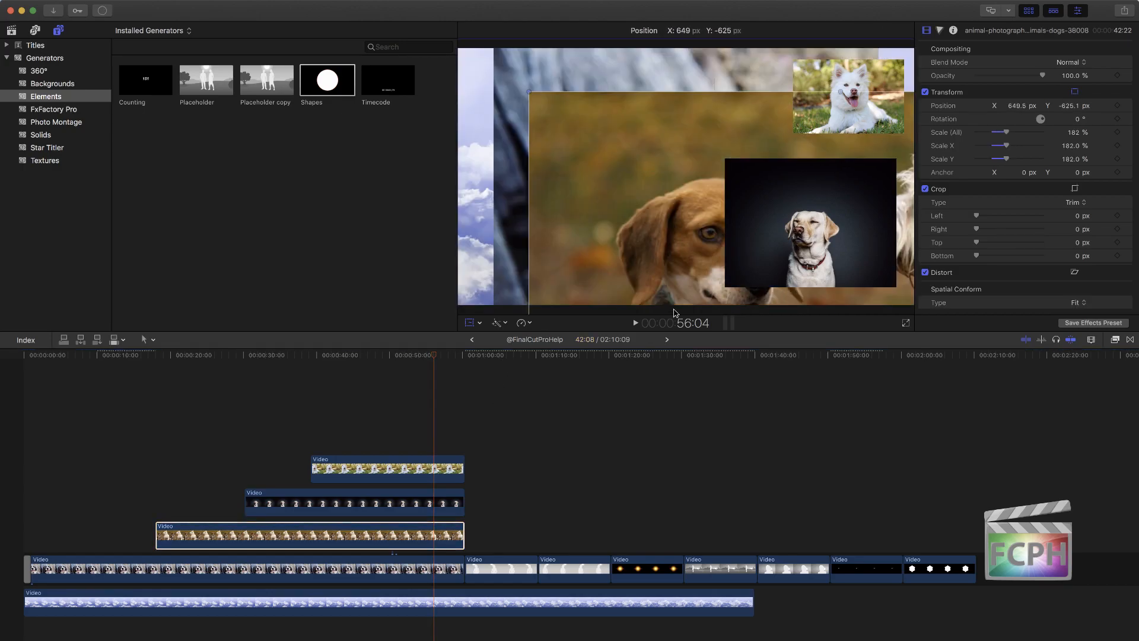
drag(1009, 131, 989, 132)
drag(736, 260, 582, 270)
Step: Move the black-and-white dog photo up to about X 51.7, Y 160.7 px and preview the collage at 48:00
click(423, 566)
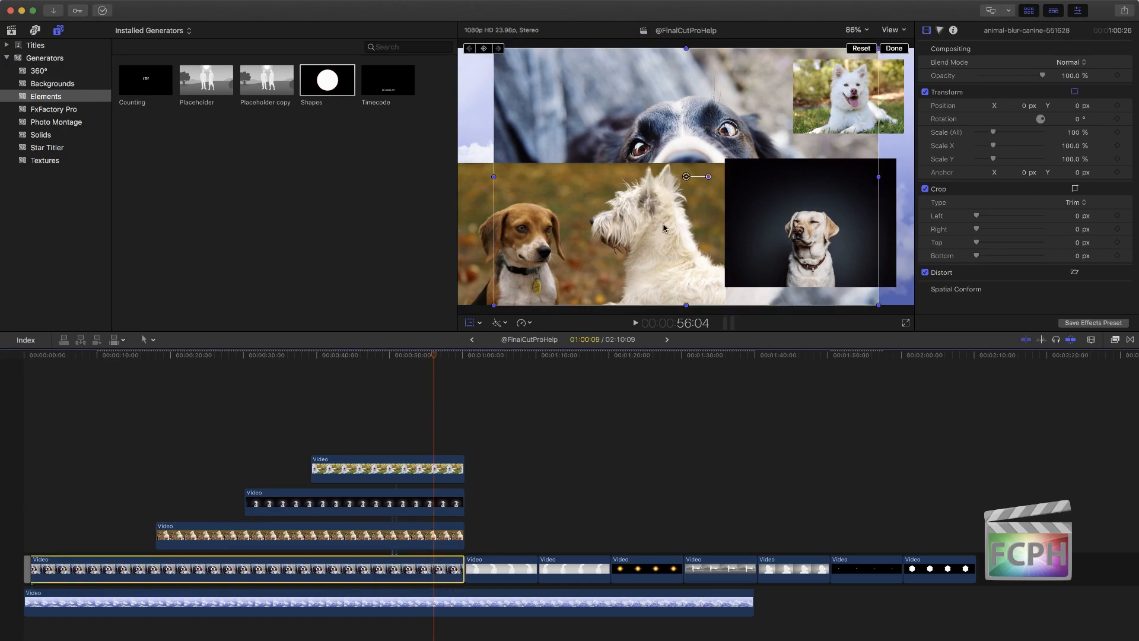
drag(706, 136, 716, 93)
click(375, 439)
drag(240, 356, 375, 405)
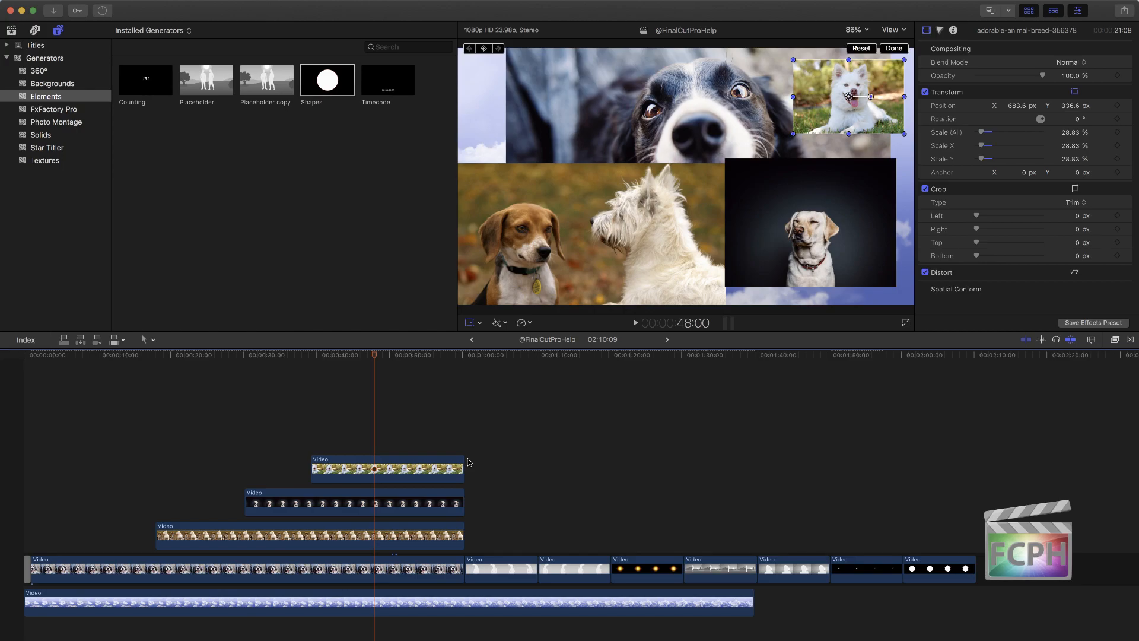
Step: Increase the timeline clip height, enlarge the timeline area and zoom in slightly on the stacked dog photos
mouse_move(463, 468)
mouse_down()
mouse_move(424, 472)
mouse_move(475, 474)
mouse_move(464, 472)
mouse_up()
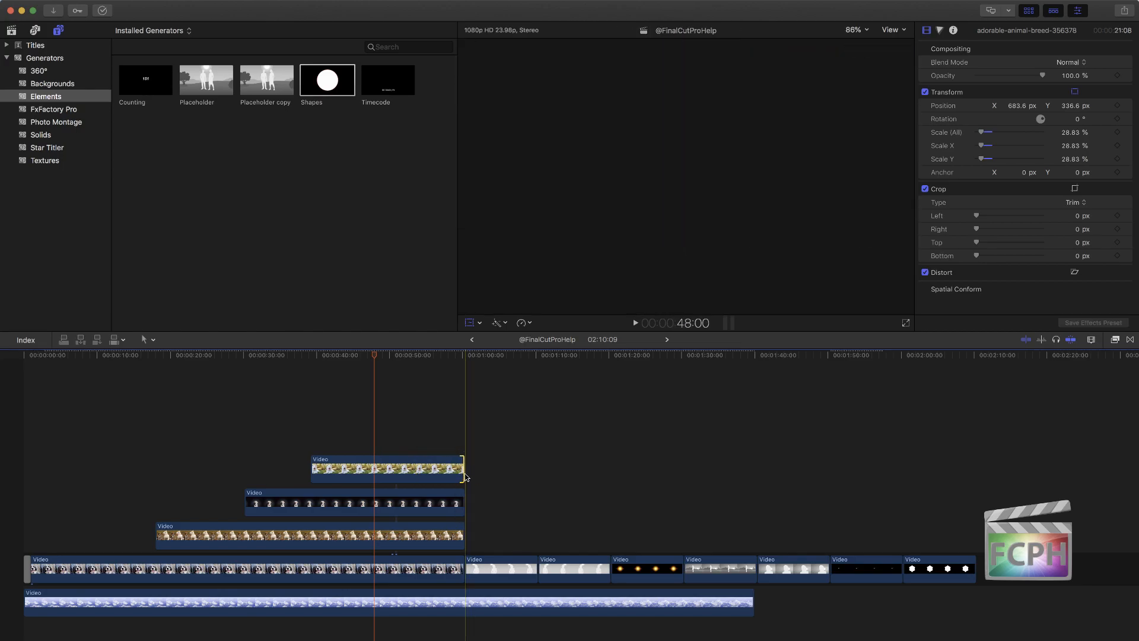
click(1092, 339)
drag(1019, 414, 1036, 414)
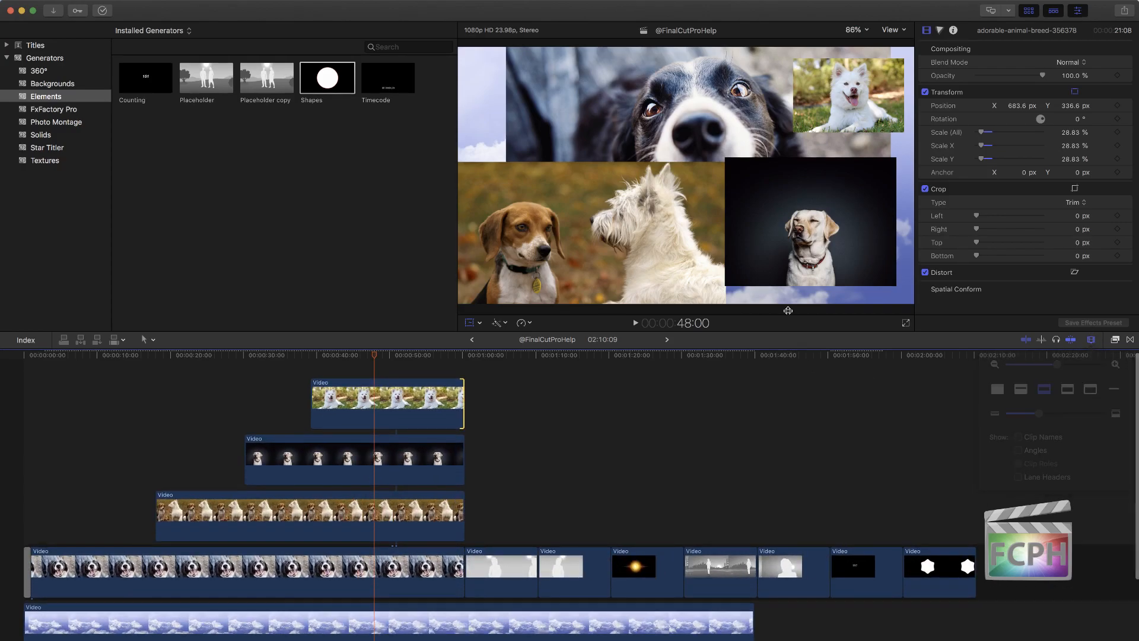
click(795, 186)
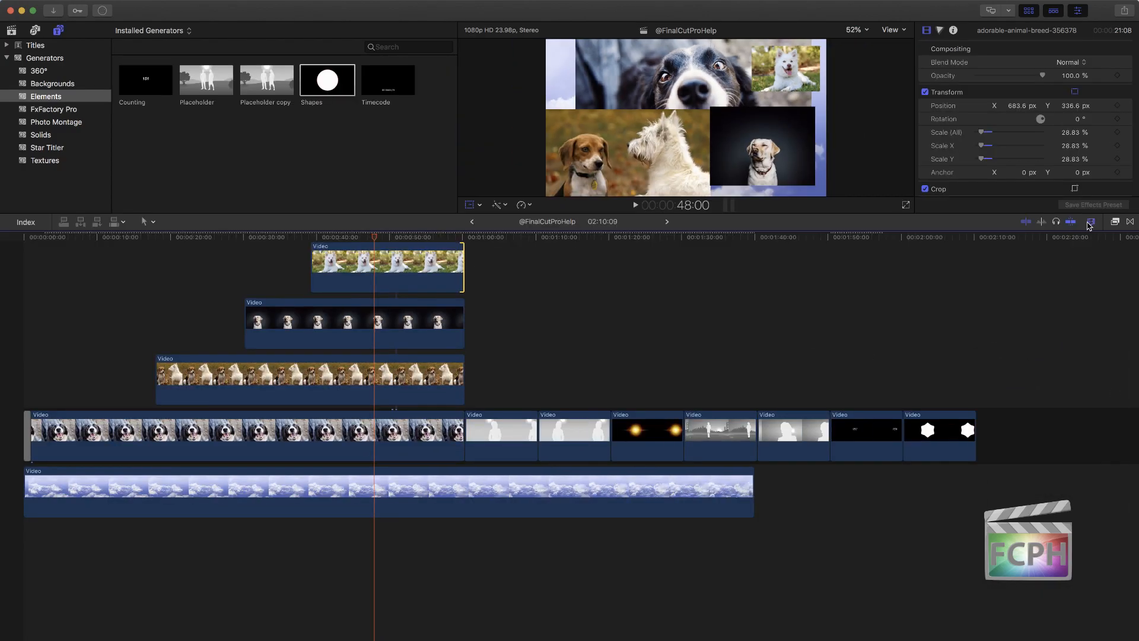
click(1090, 221)
drag(1042, 295, 1053, 295)
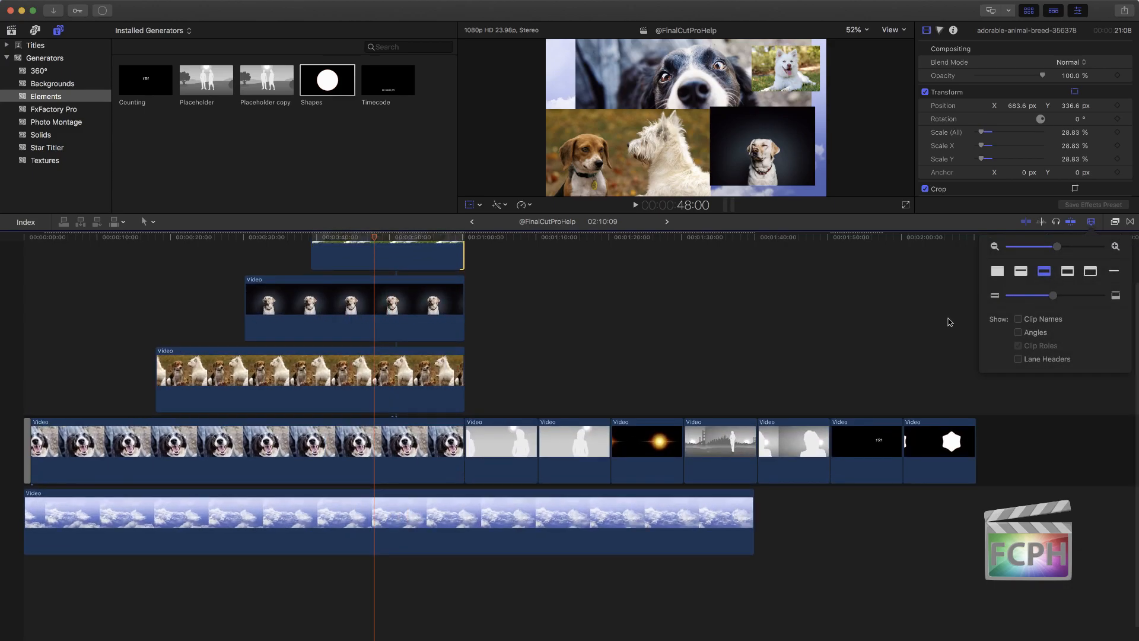
scroll(646, 393, up, 3)
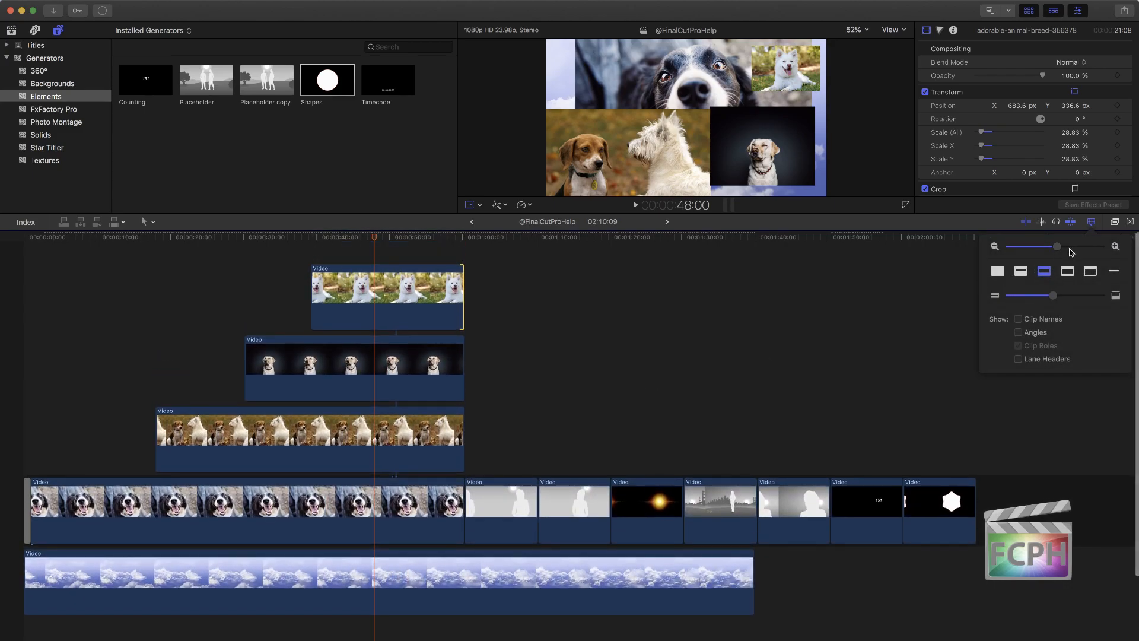
key(super+equal)
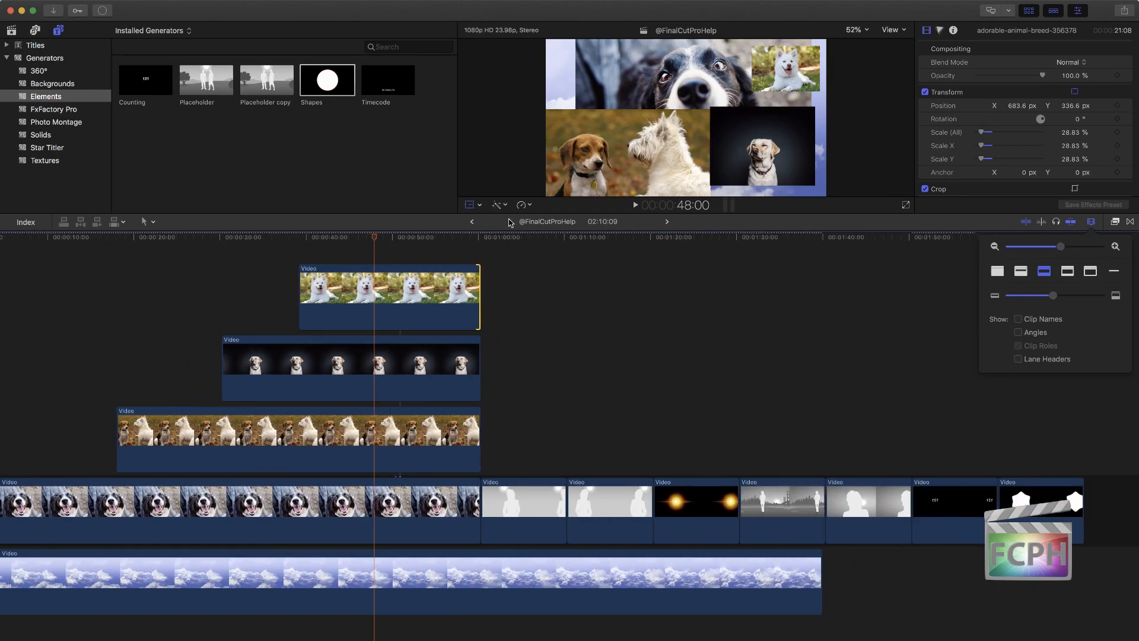
click(507, 220)
Step: Place the playhead at 1:00:09 and select the end edges of the stacked dog photos in turn
mouse_move(465, 239)
mouse_down()
mouse_move(491, 239)
mouse_move(480, 238)
mouse_up()
click(477, 360)
click(477, 429)
click(476, 507)
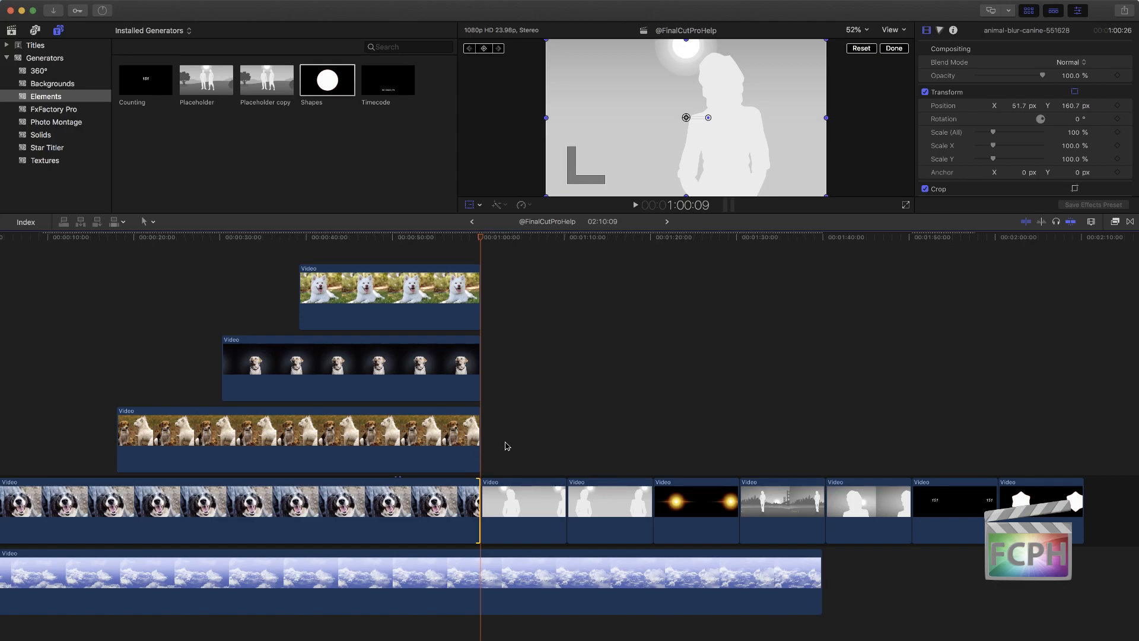
Step: Try trimming the first Placeholder clip's start and end to the playhead at 1:03:17, undoing the trims
click(506, 445)
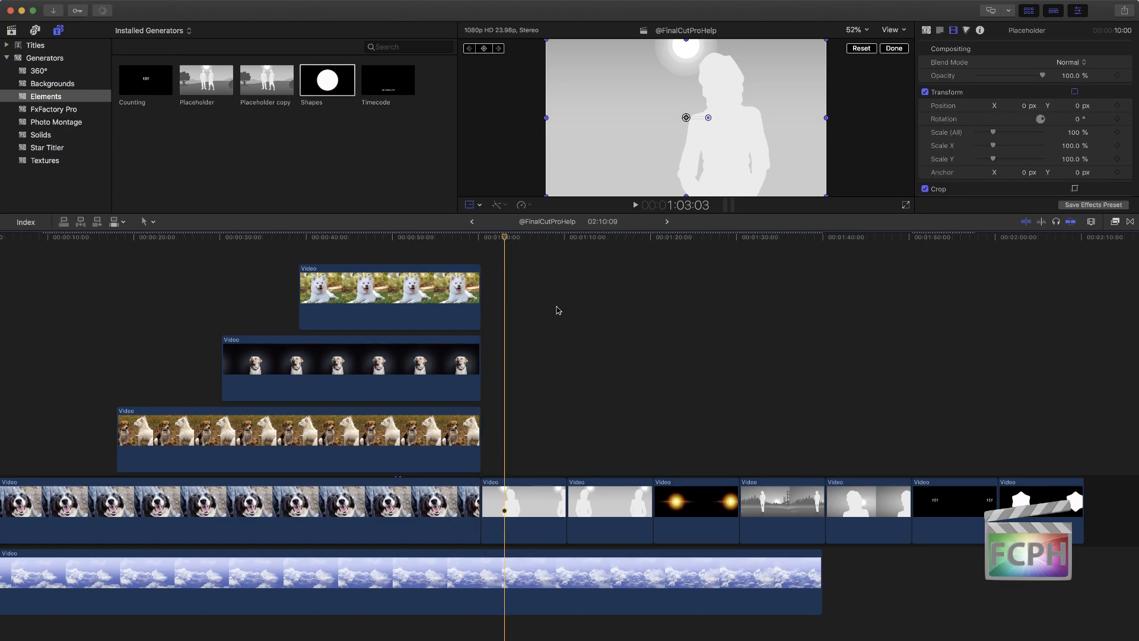
key(space)
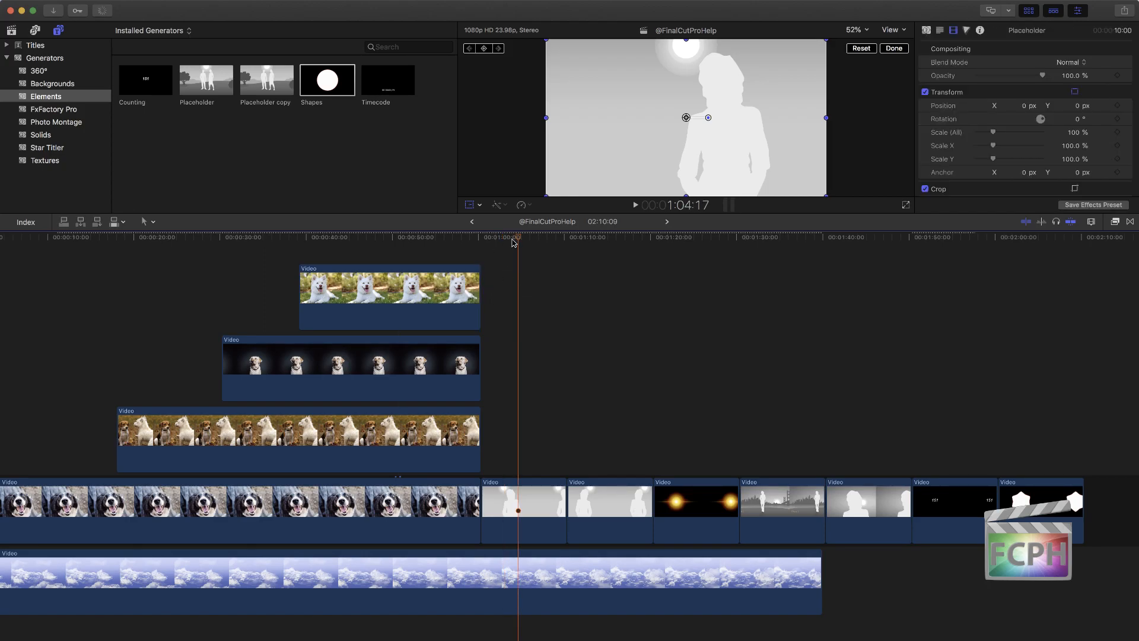
drag(536, 244, 510, 243)
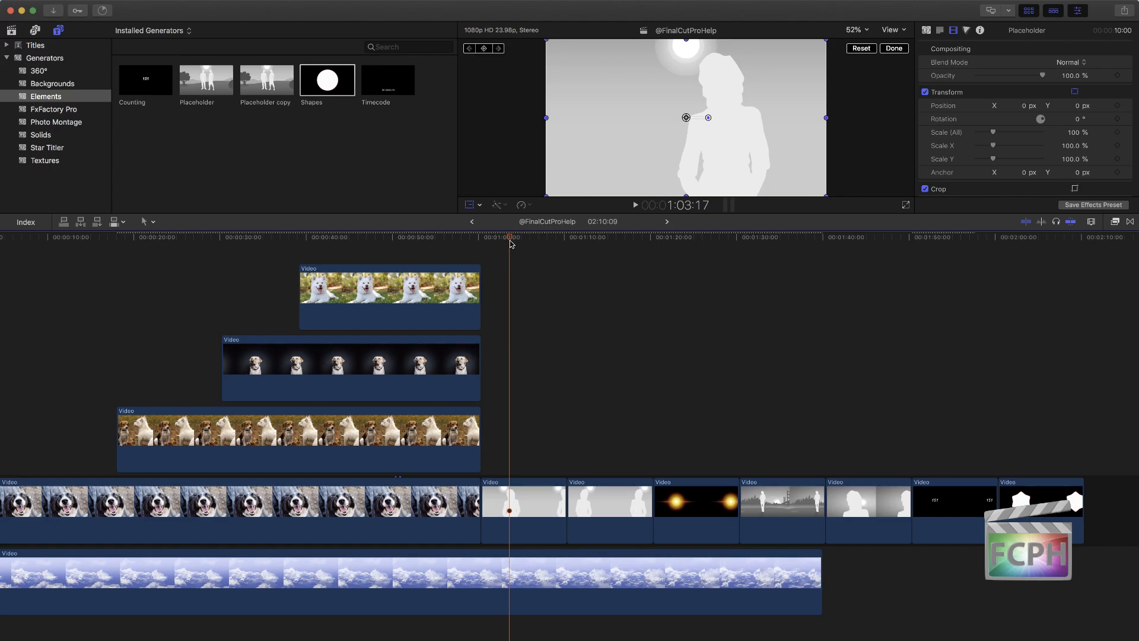
key(alt+bracketleft)
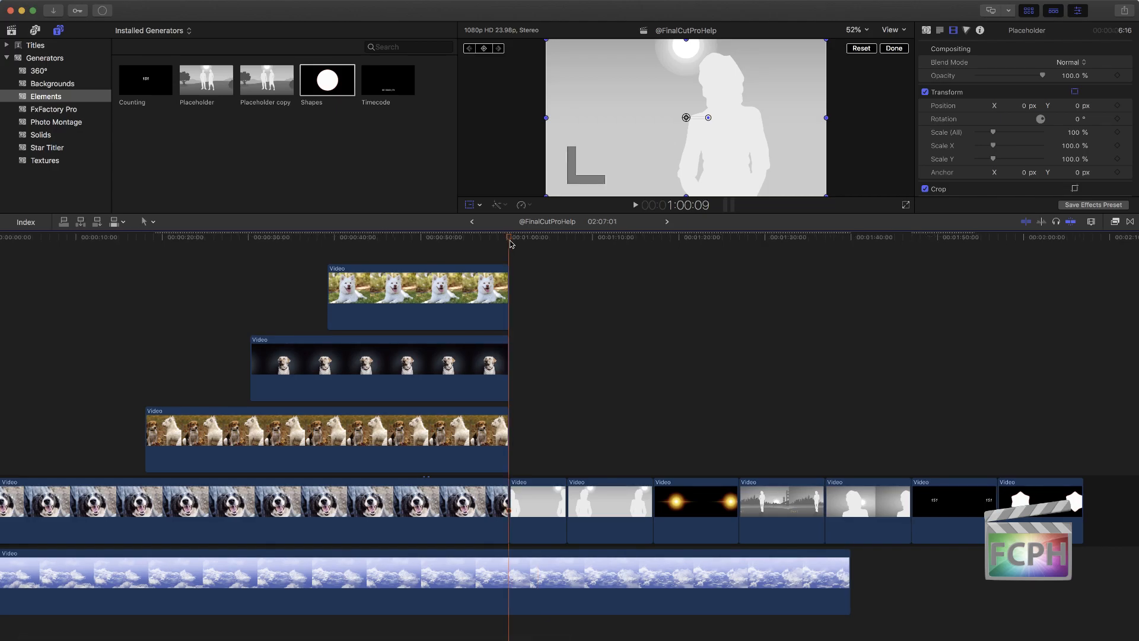
key(super+z)
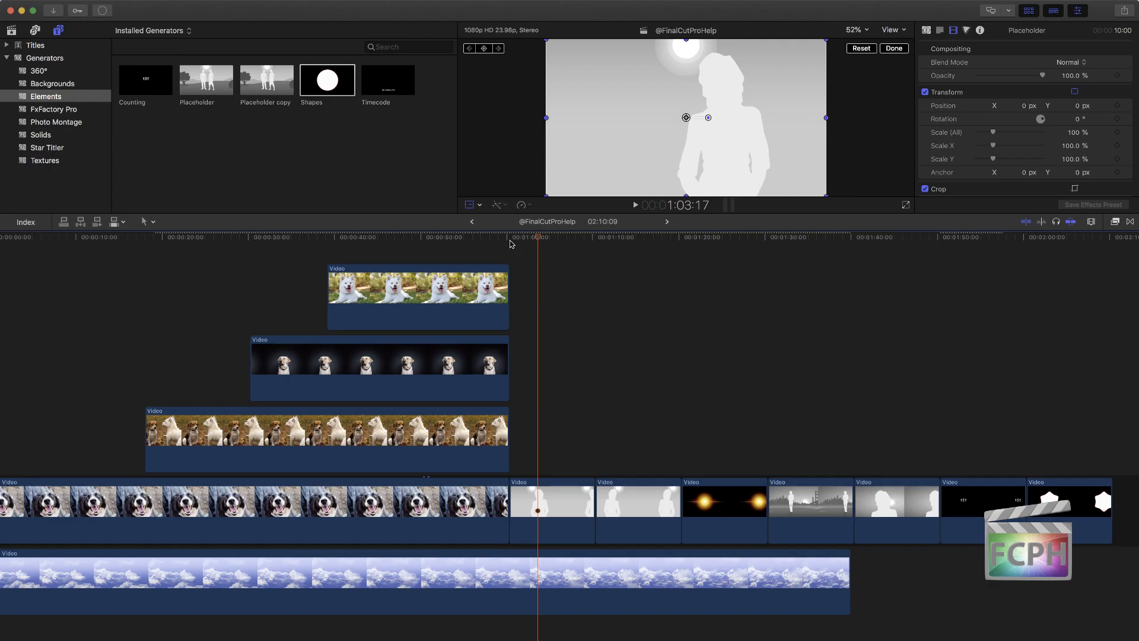
key(Delete)
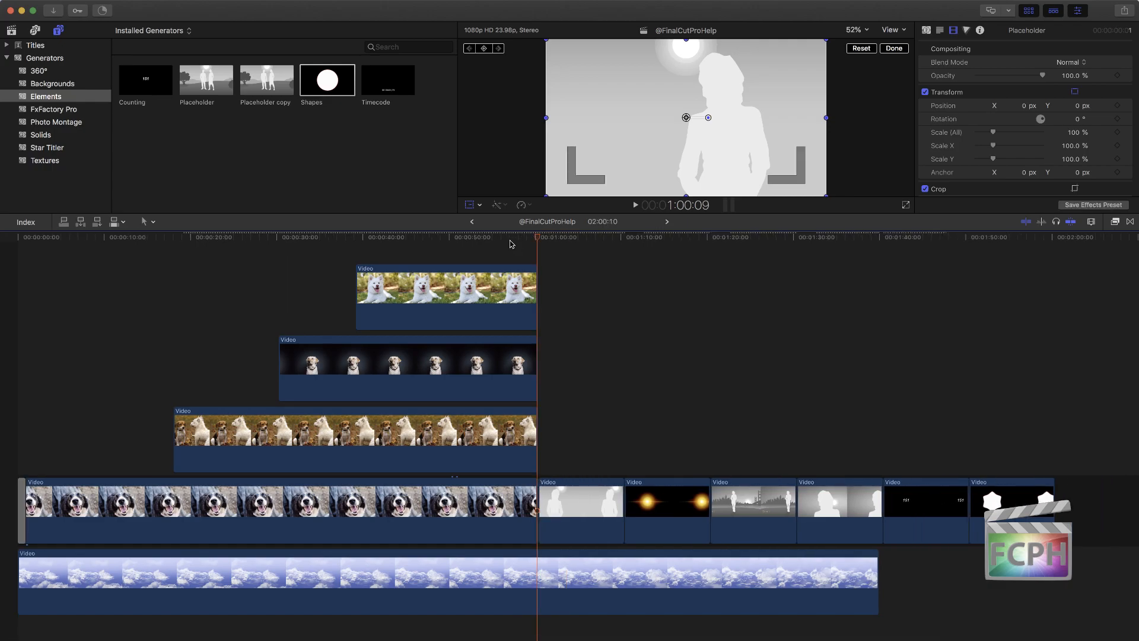
key(super+z)
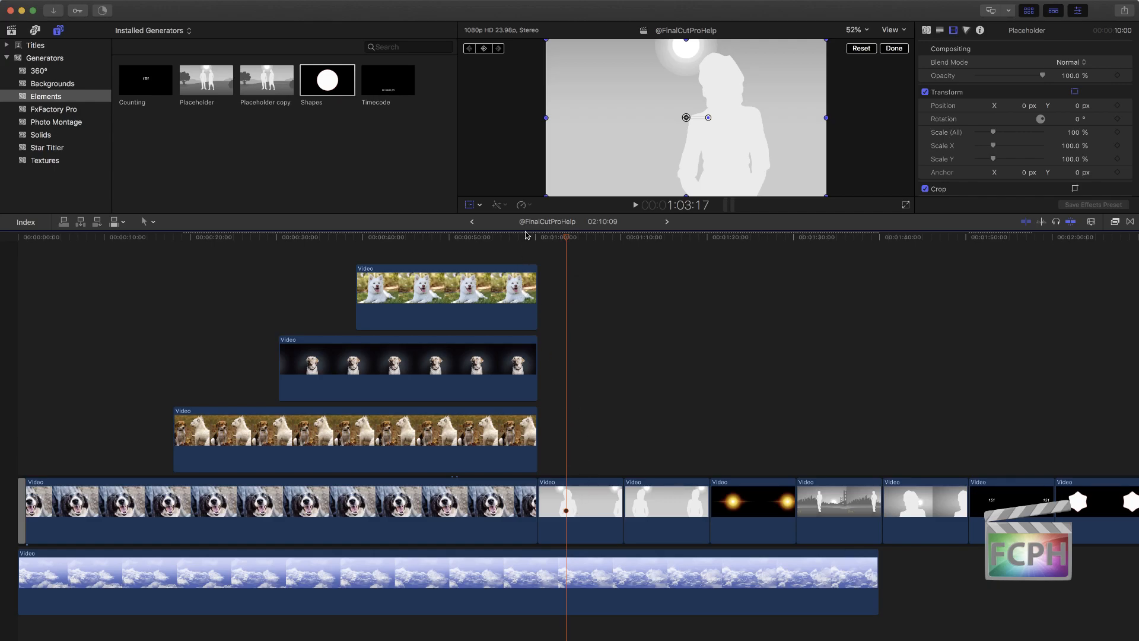
Step: Trim the ends of all four stacked dog photos to the playhead at 43:22
drag(525, 235, 396, 239)
click(467, 237)
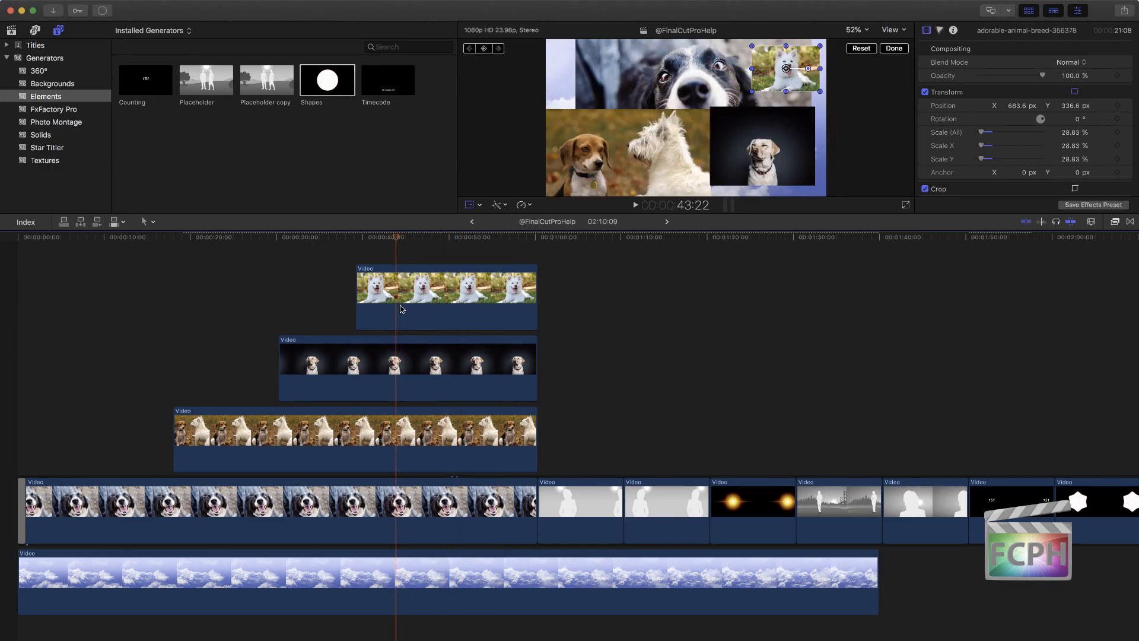
key(alt+bracketright)
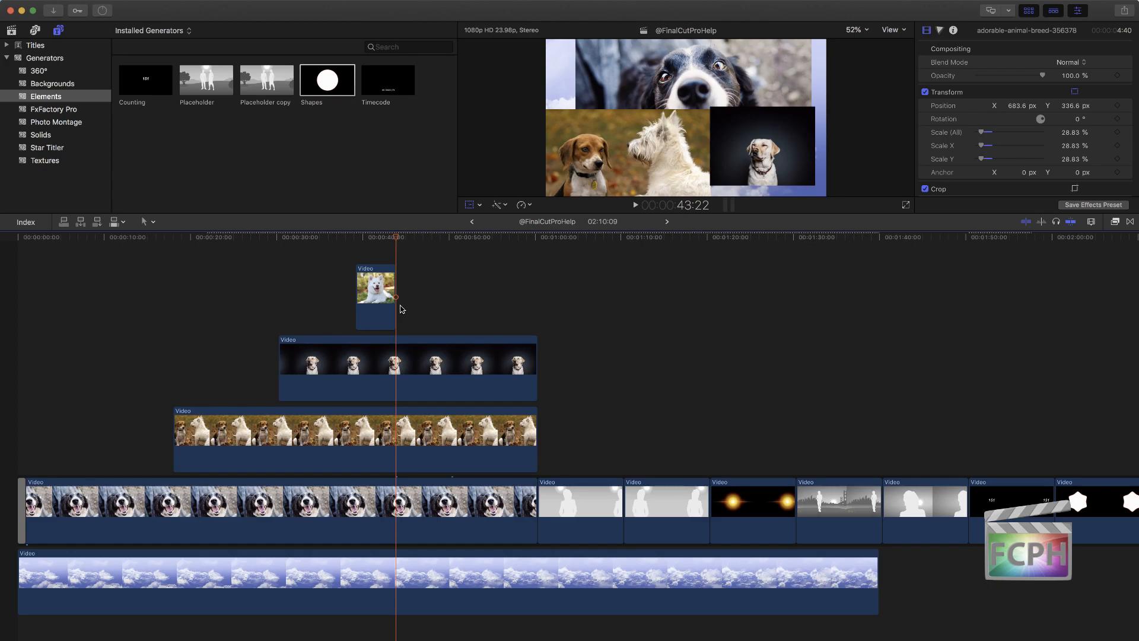
key(alt+bracketright)
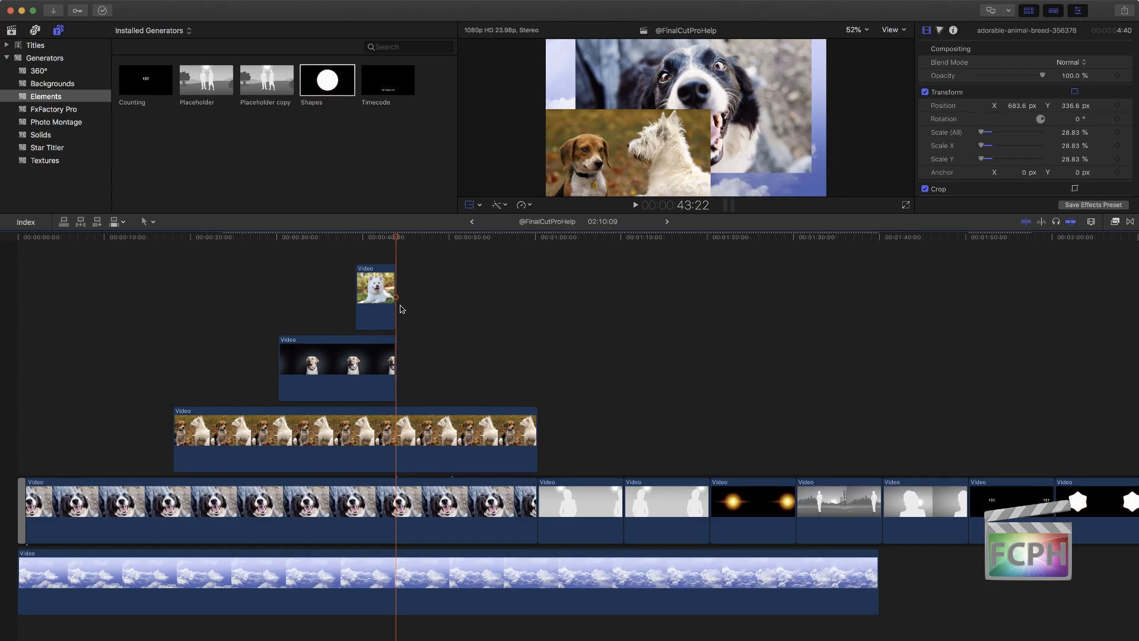
key(alt+bracketright)
key(alt+bracketright)
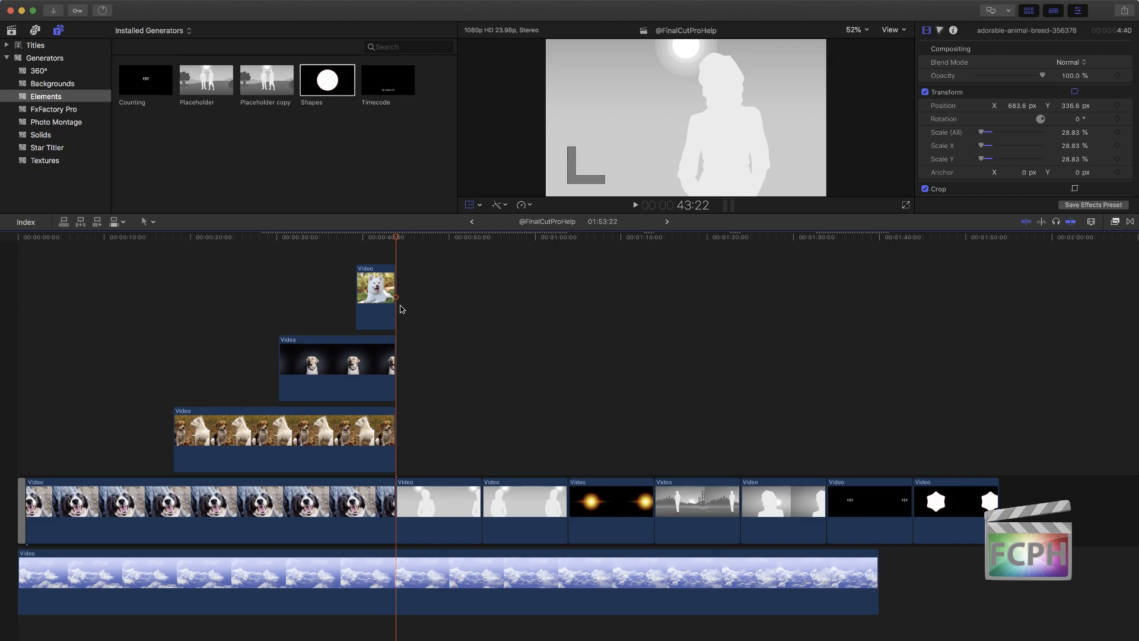
Step: Trim the start of the white dog photo to 40:11 and the start of the Labrador photo to 33:15
click(365, 239)
key(alt+bracketleft)
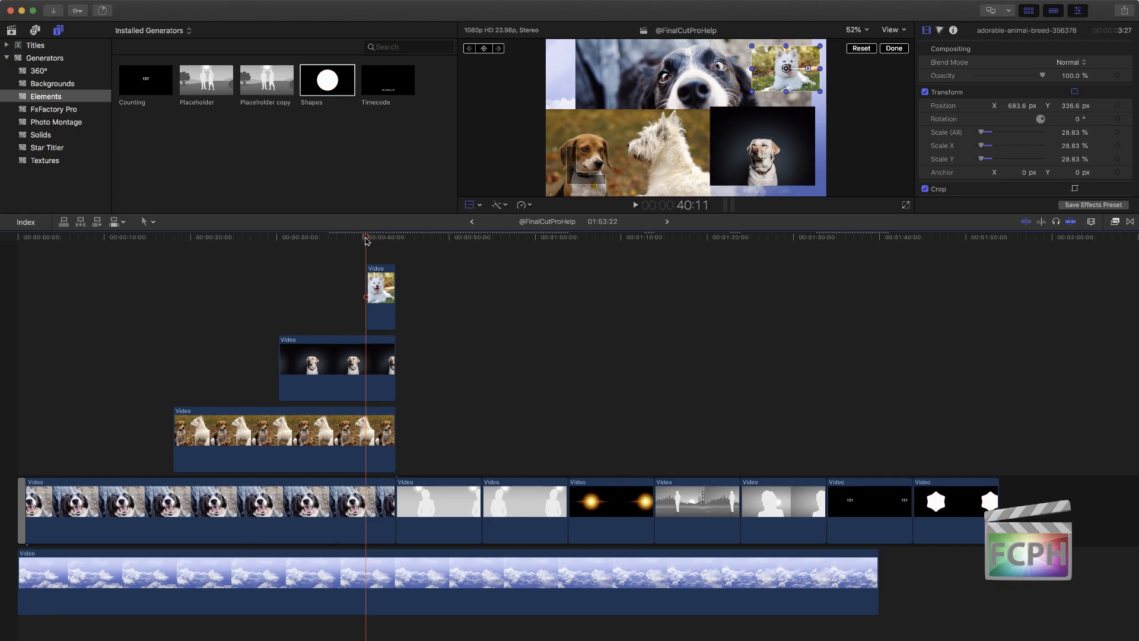
click(323, 374)
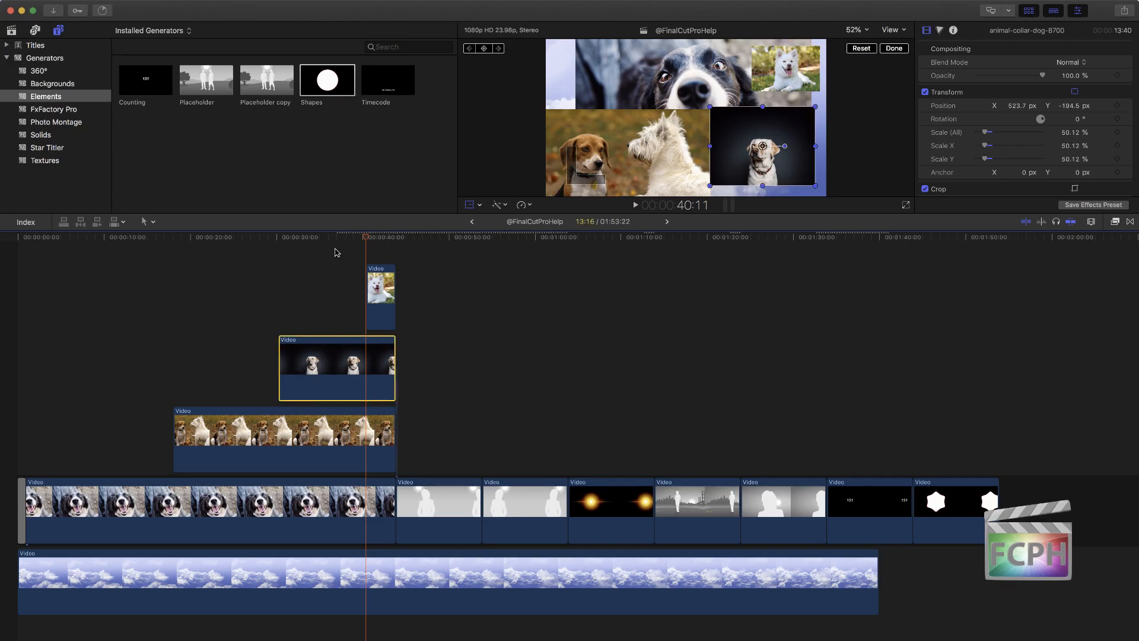
drag(363, 240, 308, 247)
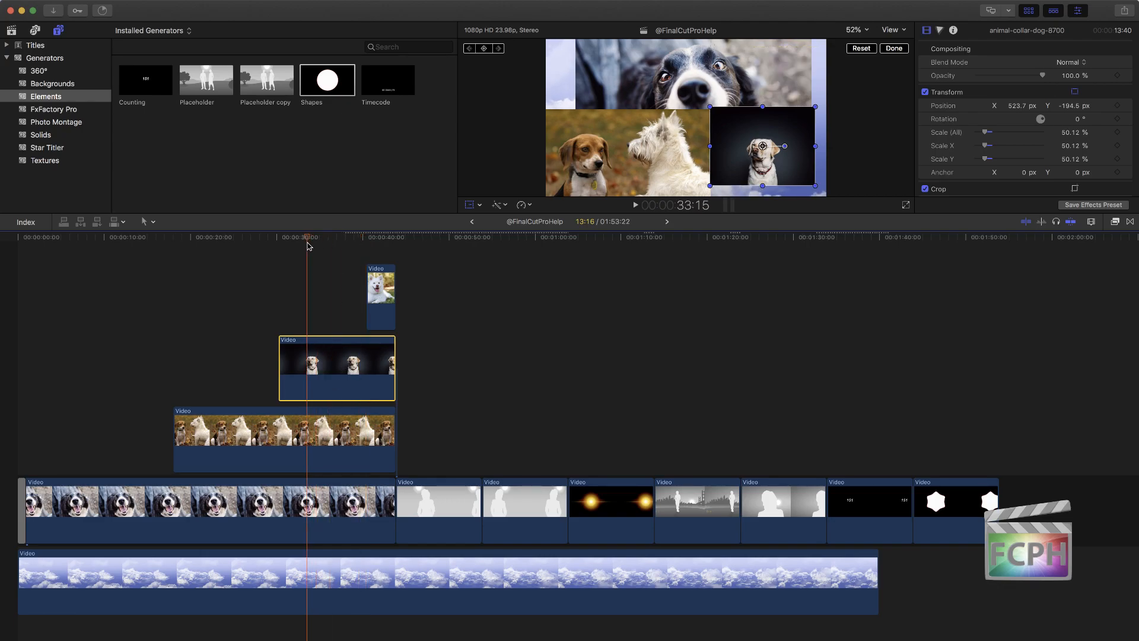
key(alt+bracketleft)
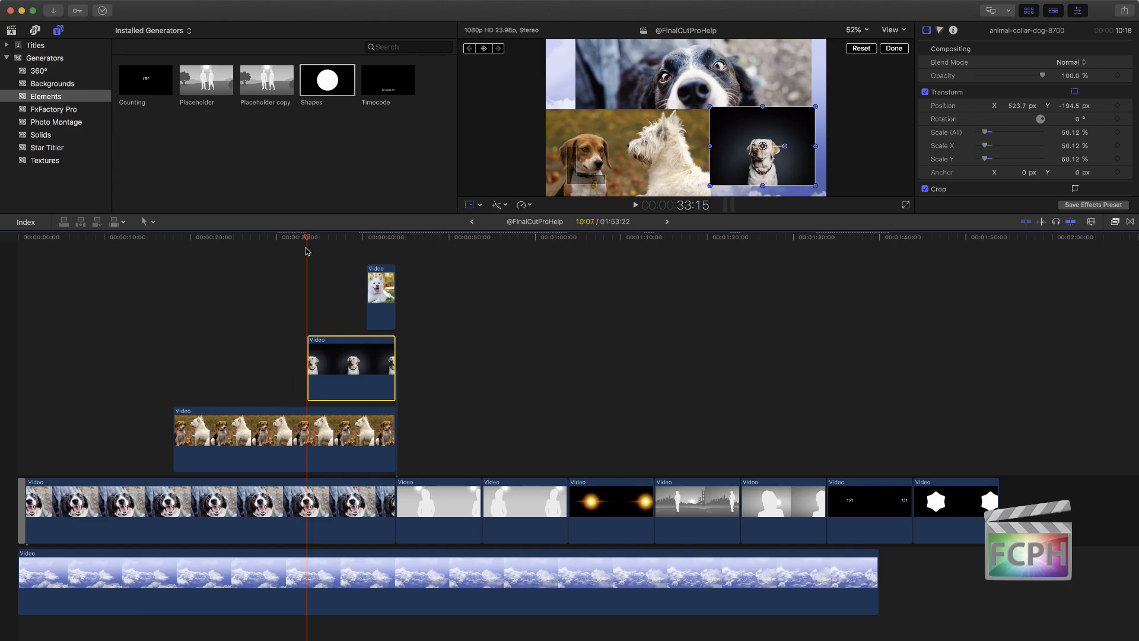
Step: Trim both the start and the end of the Labrador photo to the playhead at 38:12
click(357, 242)
drag(357, 245, 350, 246)
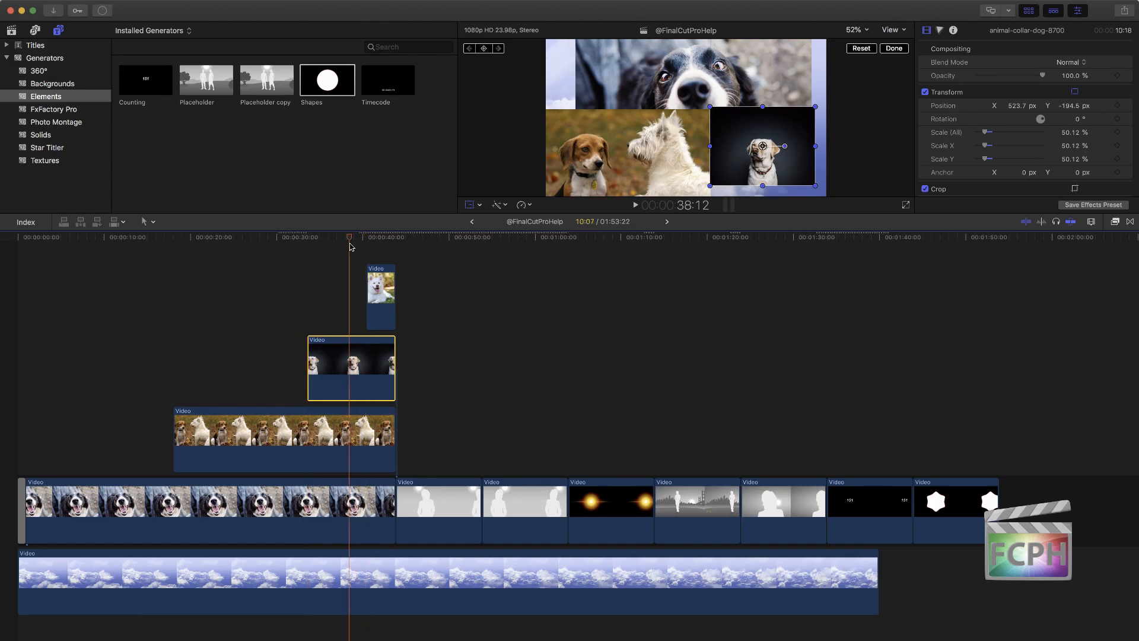
key(alt+bracketleft)
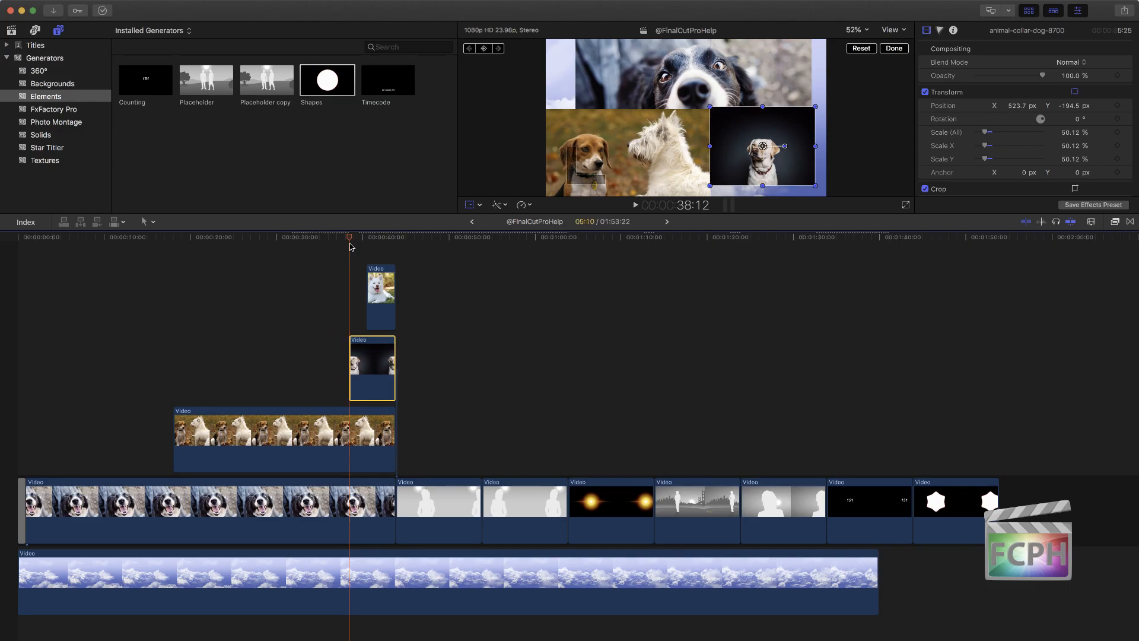
key(alt+bracketright)
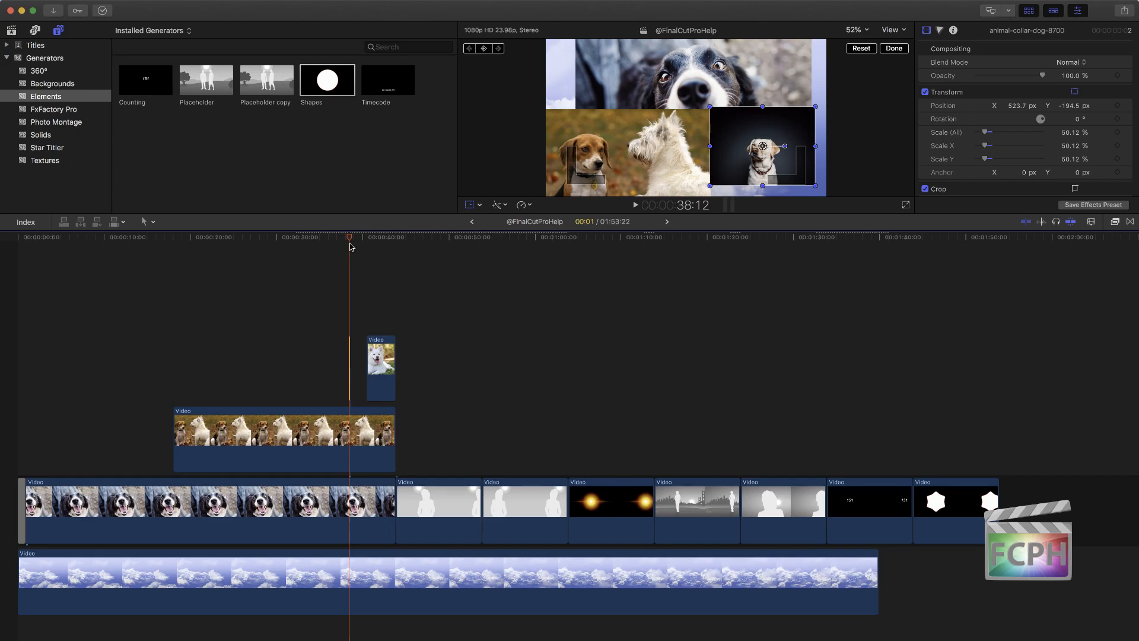
Step: Undo all the playhead trims on the stacked dog photos and move the playhead to 57:03
key(super+z)
key(super+z)
key(super+z)
key(super+z)
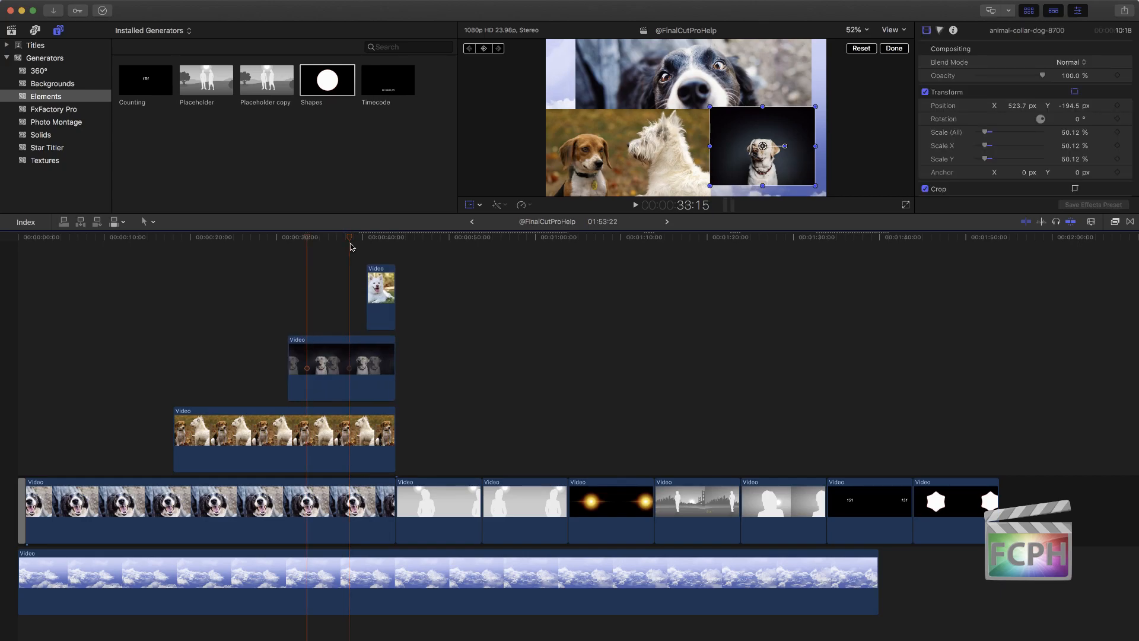
key(super+z)
key(super+z)
key(super+z)
key(super+z)
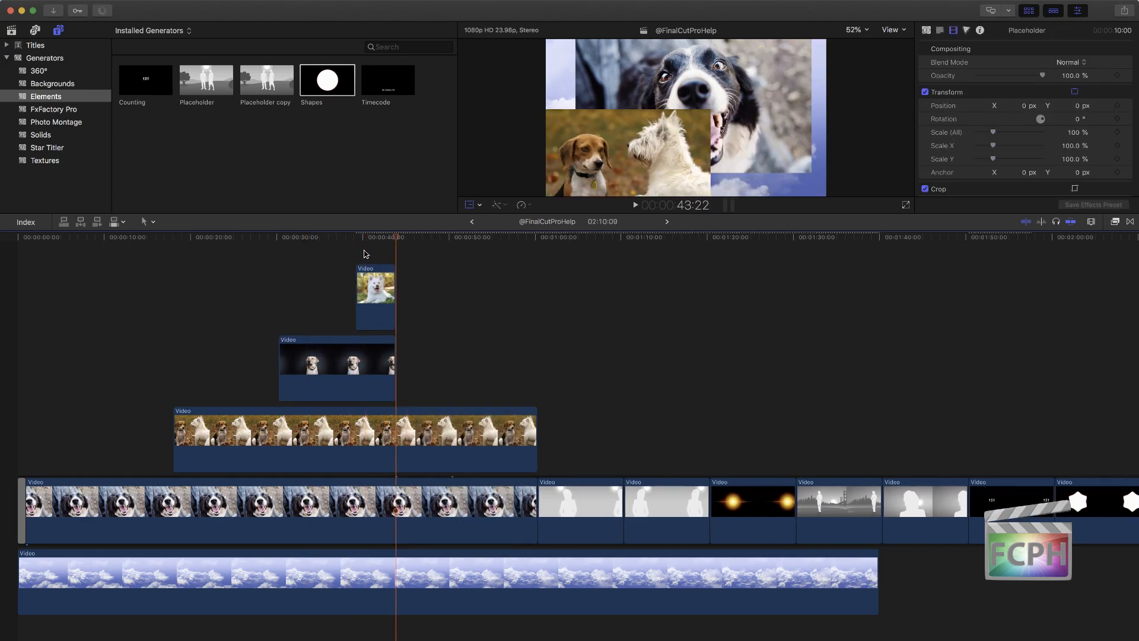
drag(396, 236, 510, 236)
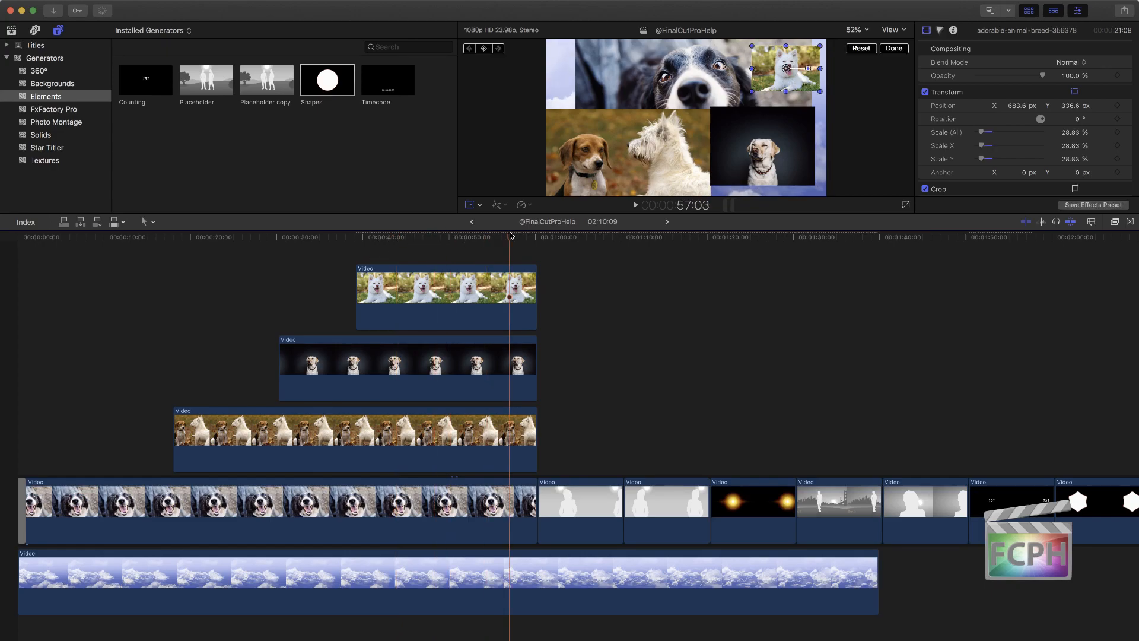
Step: Trim the ends of all four stacked dog photos to 57:03 and undo the extra trim on the neighbouring placeholder
key(alt+bracketright)
key(alt+bracketright)
key(alt+bracketright)
key(alt+bracketright)
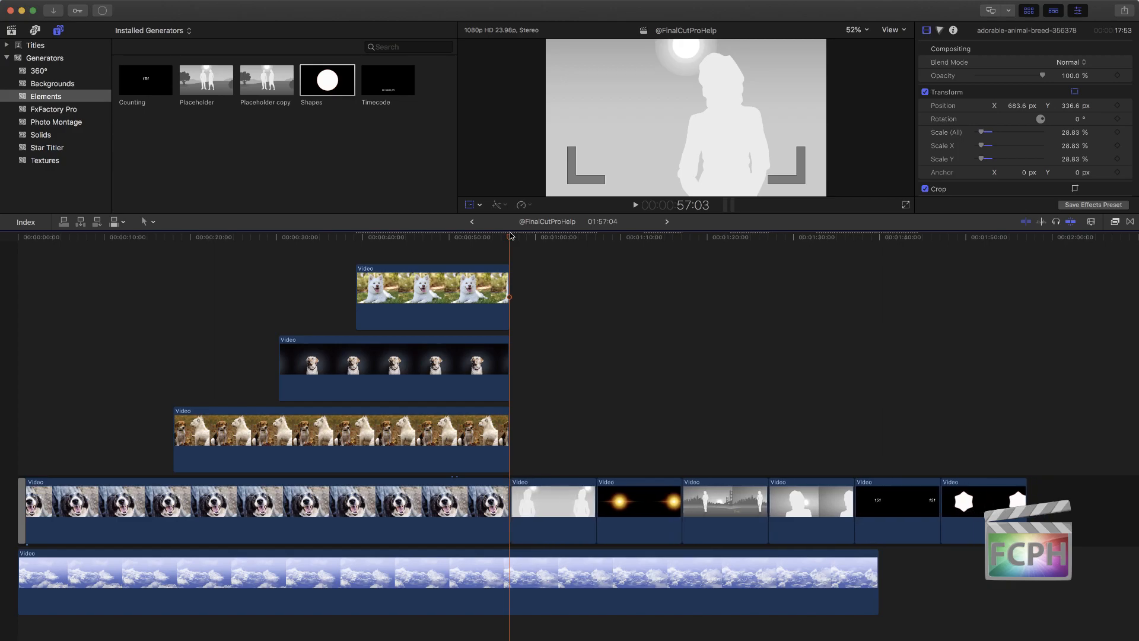
key(alt+super+w)
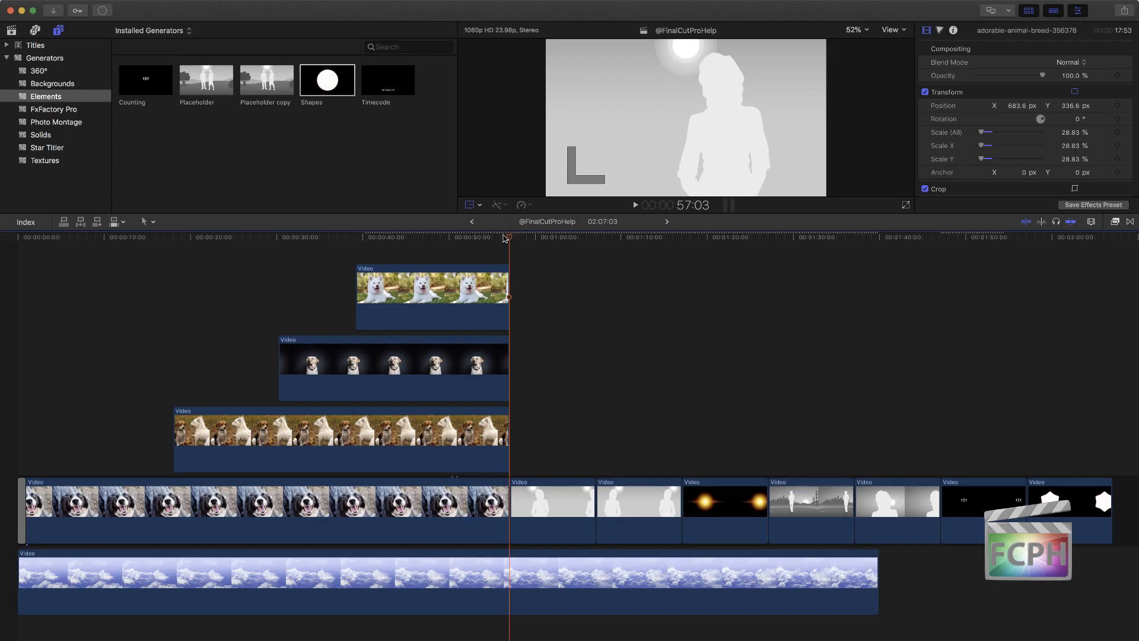
Step: Trim the ends of all four stacked dog photos to the playhead at 55:09
click(496, 238)
key(shift+t)
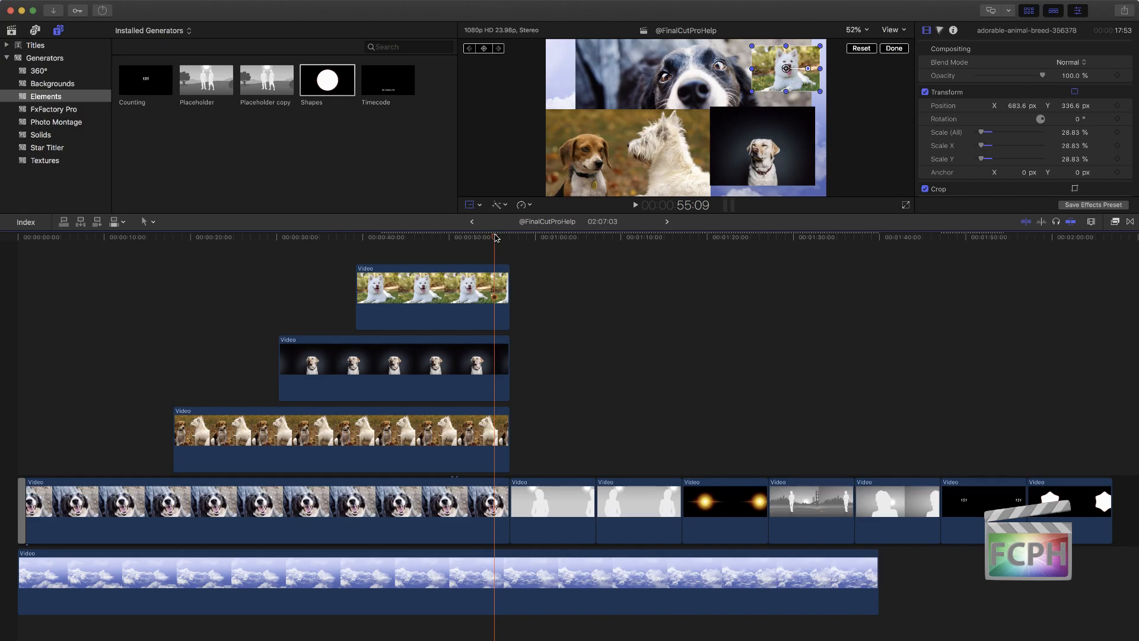
key(alt+bracketright)
key(alt+bracketright)
key(alt+bracketright)
key(alt+bracketright)
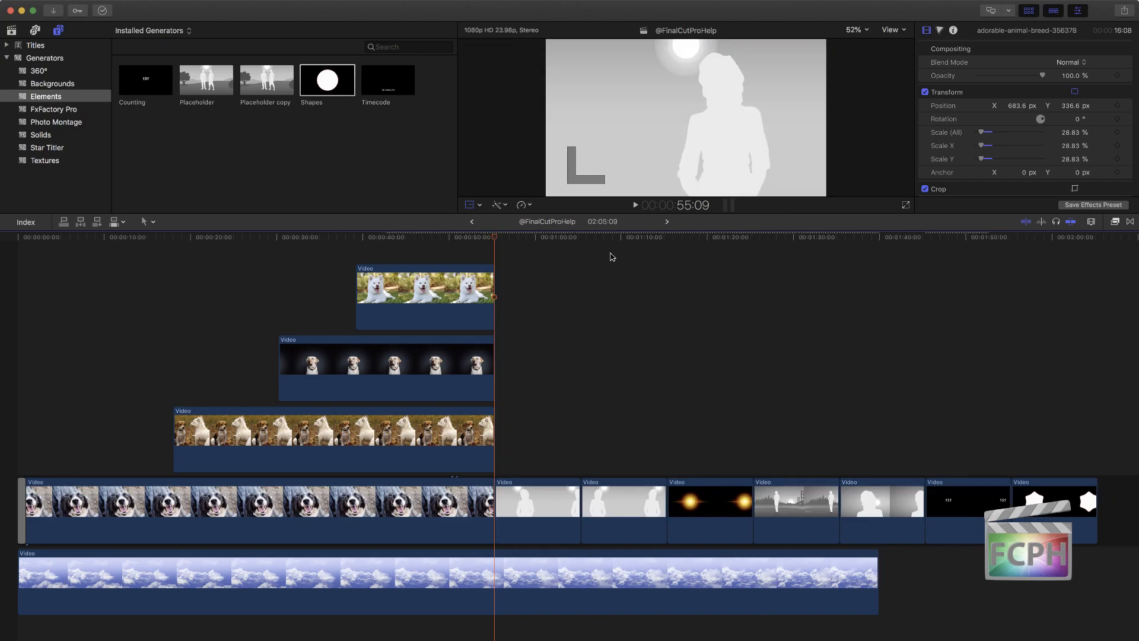
Step: Try trimming the white dog photo's start to 43:10 and the Labrador photo's start to 40:22, and undo both trims
click(392, 239)
key(alt+bracketleft)
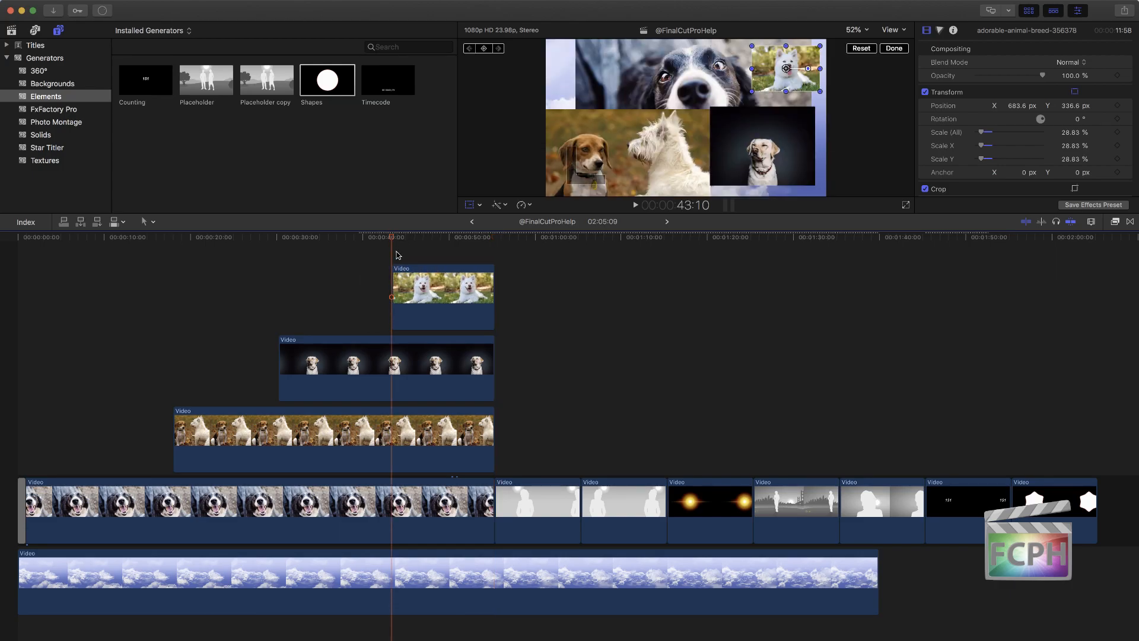
click(370, 239)
key(alt+bracketleft)
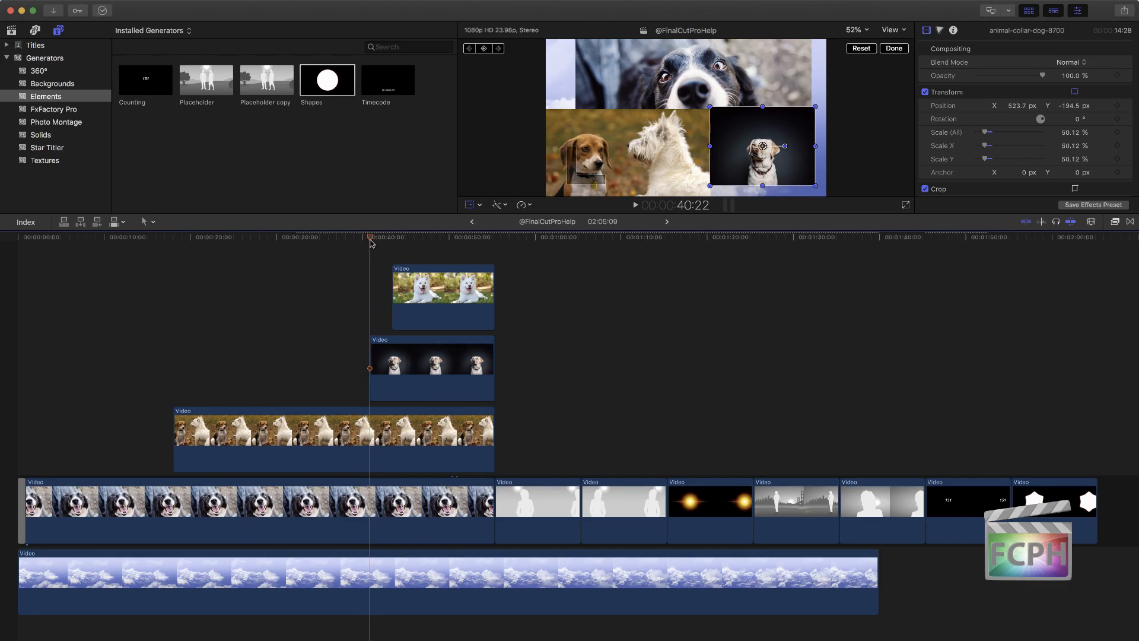
key(super+z)
key(super+z)
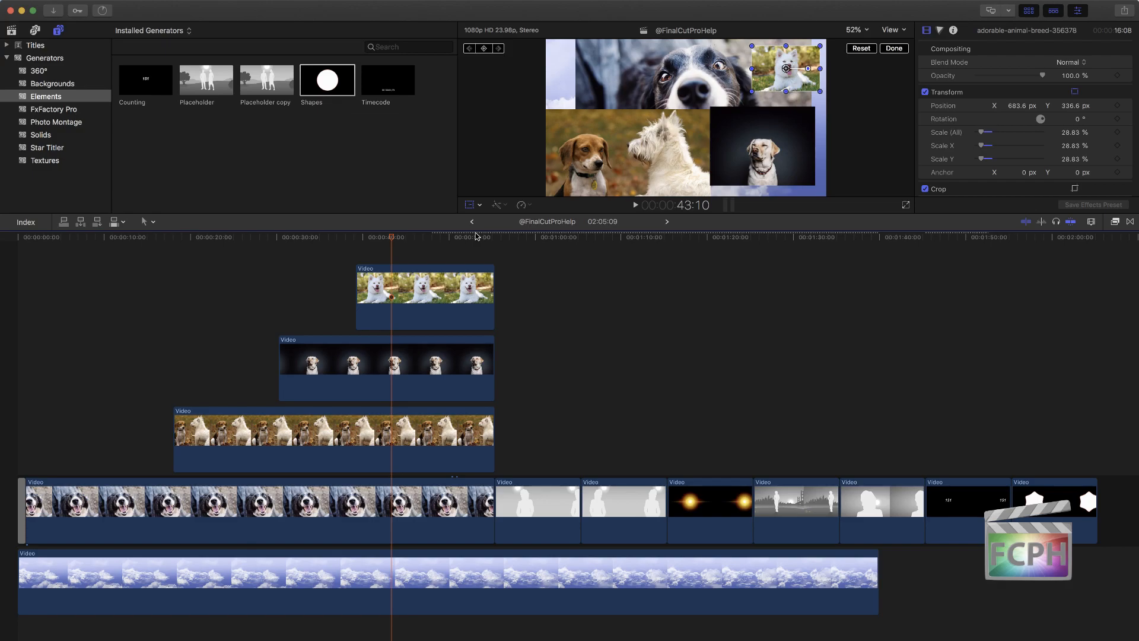
Step: Try trimming only the selected white dog photo to start at 42:02 and end at 52:17, and undo both trims
click(453, 237)
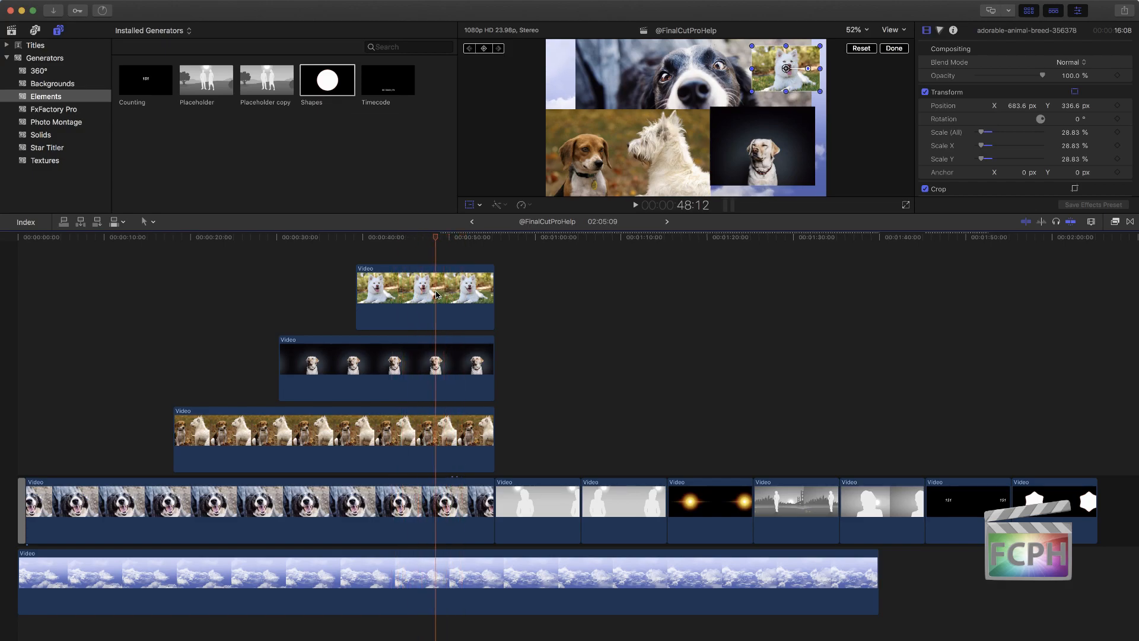
click(419, 301)
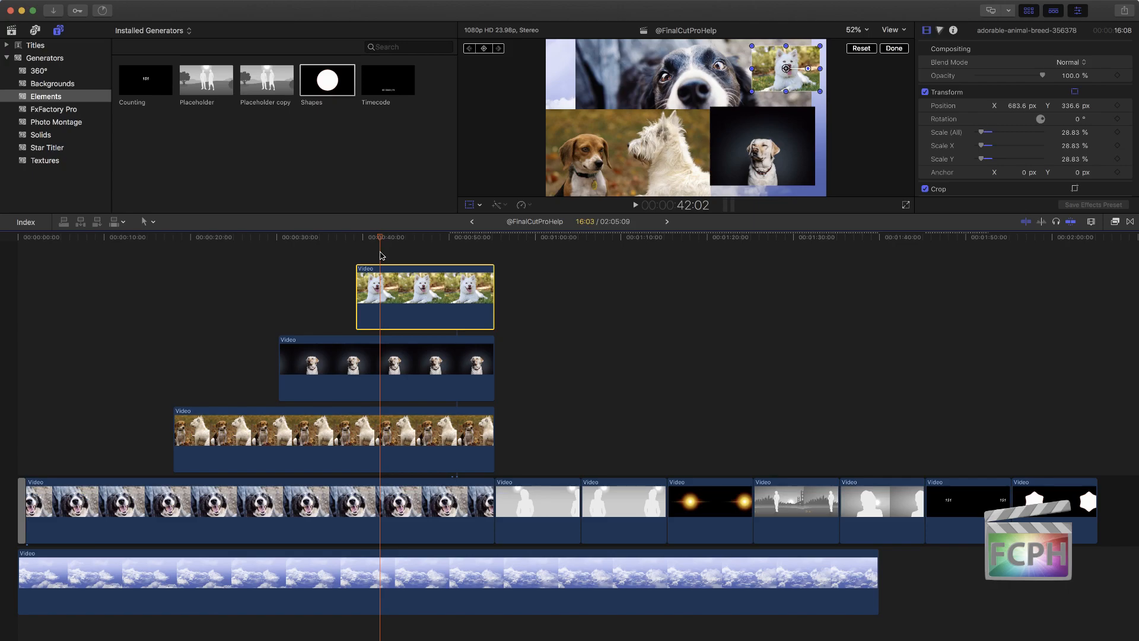
key(alt+bracketleft)
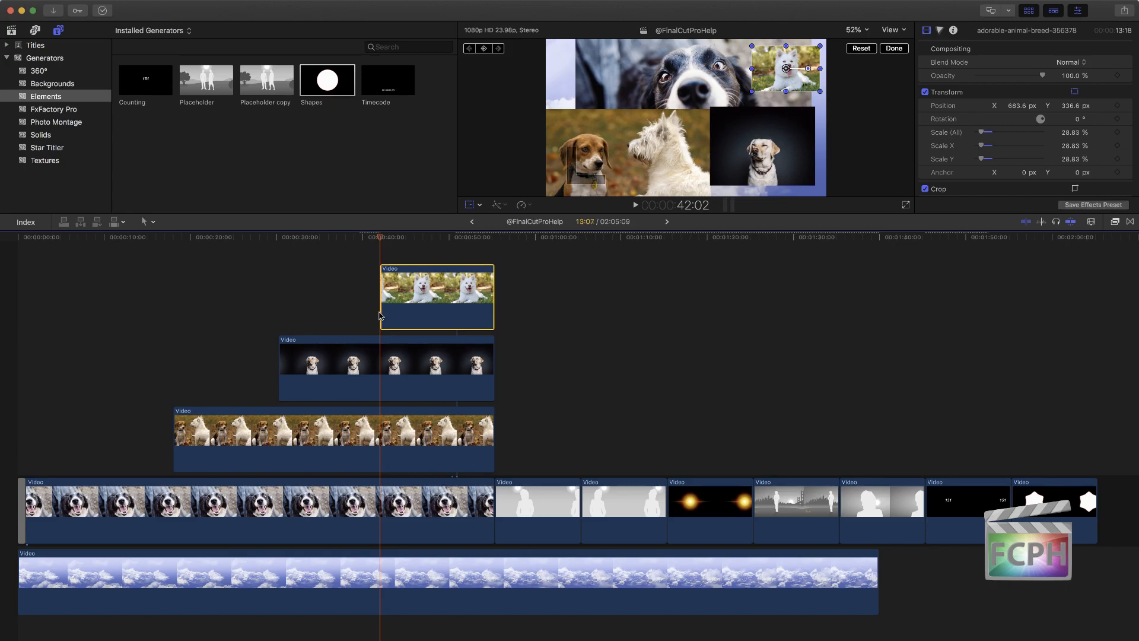
click(410, 237)
drag(416, 239, 474, 241)
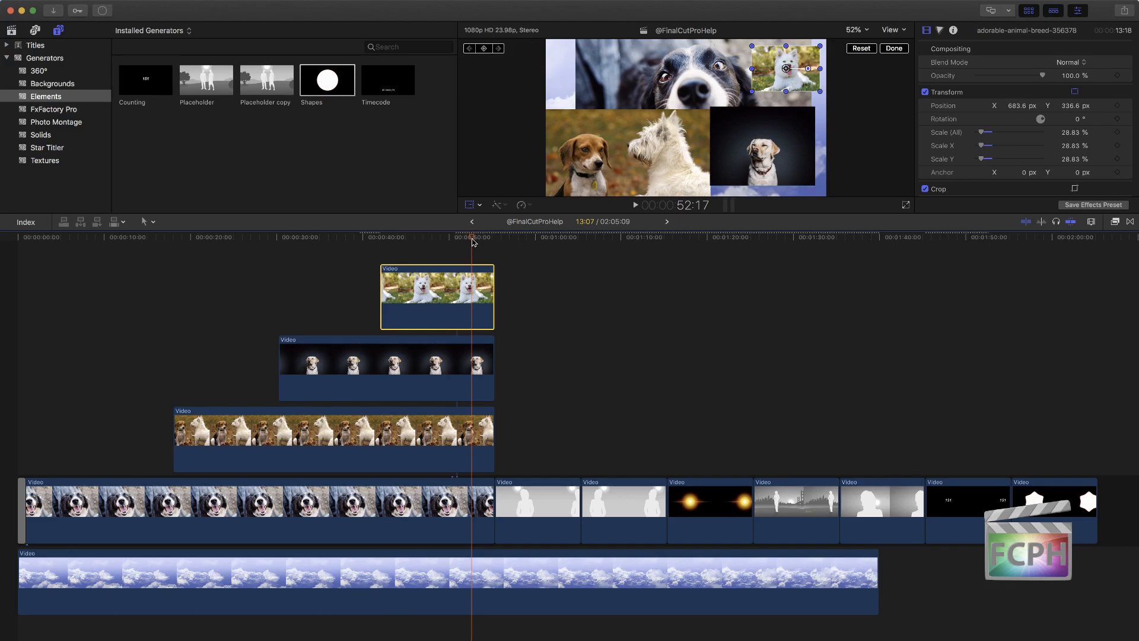
key(alt+bracketright)
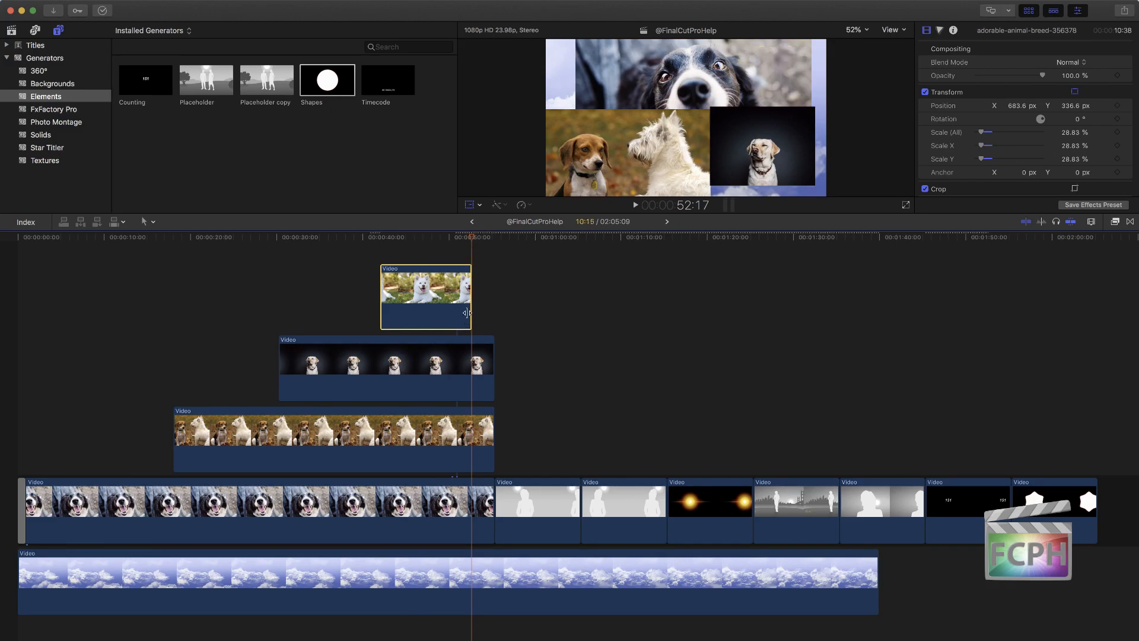
key(super+z)
key(super+z)
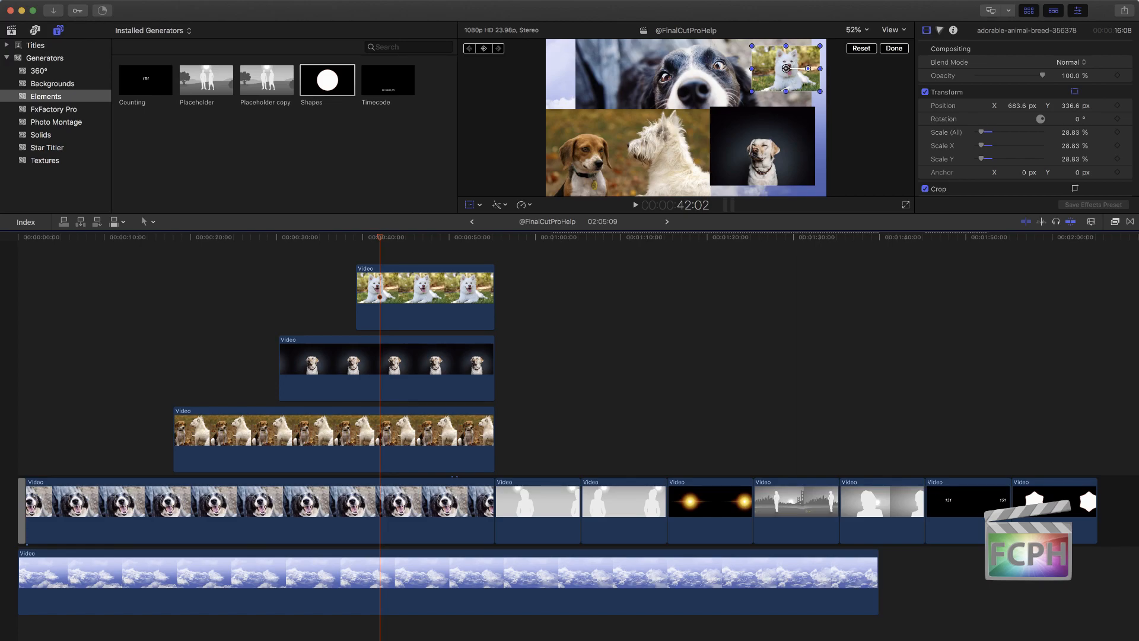
Step: Try splitting the main storyline dog photo at 50:23 and the placeholder at 58:02, and undo both splits
drag(419, 238, 457, 241)
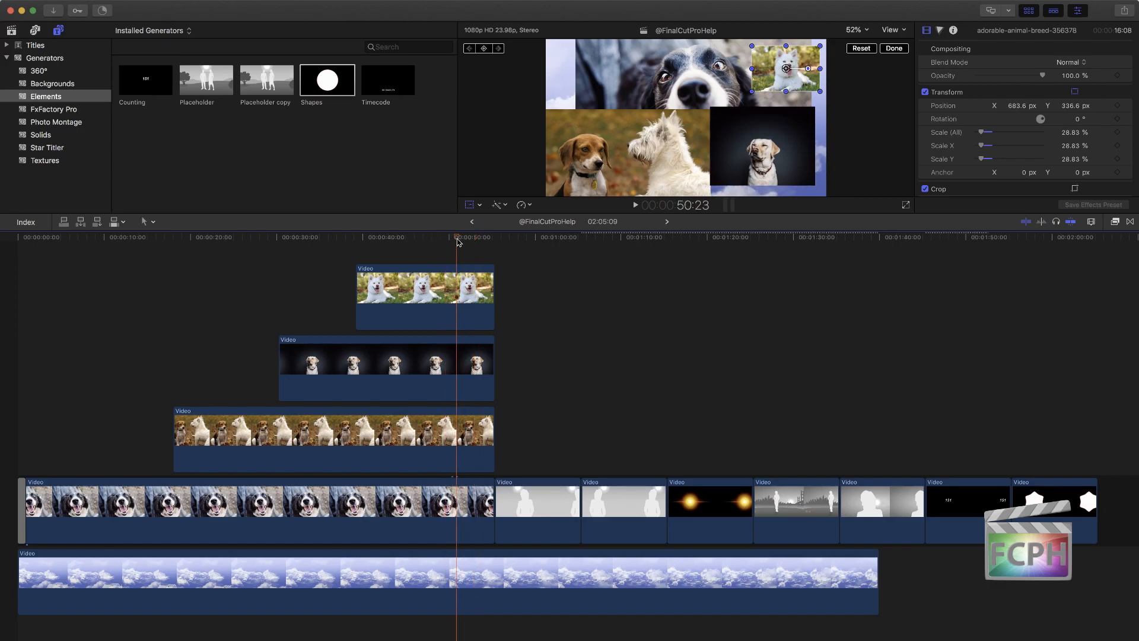
key(super+b)
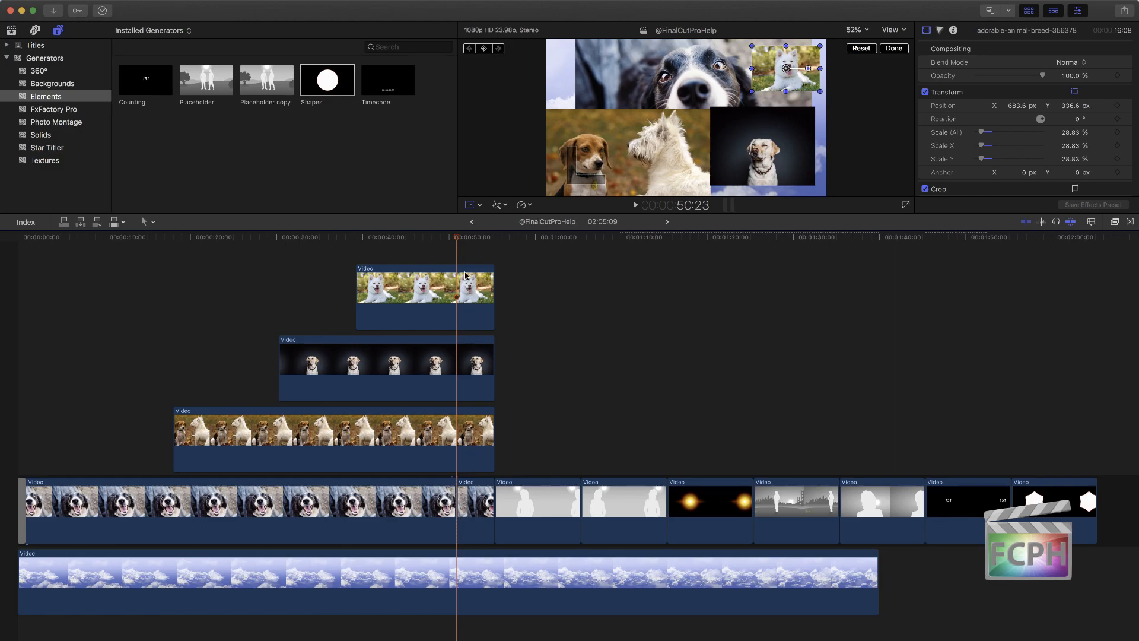
drag(459, 238, 519, 240)
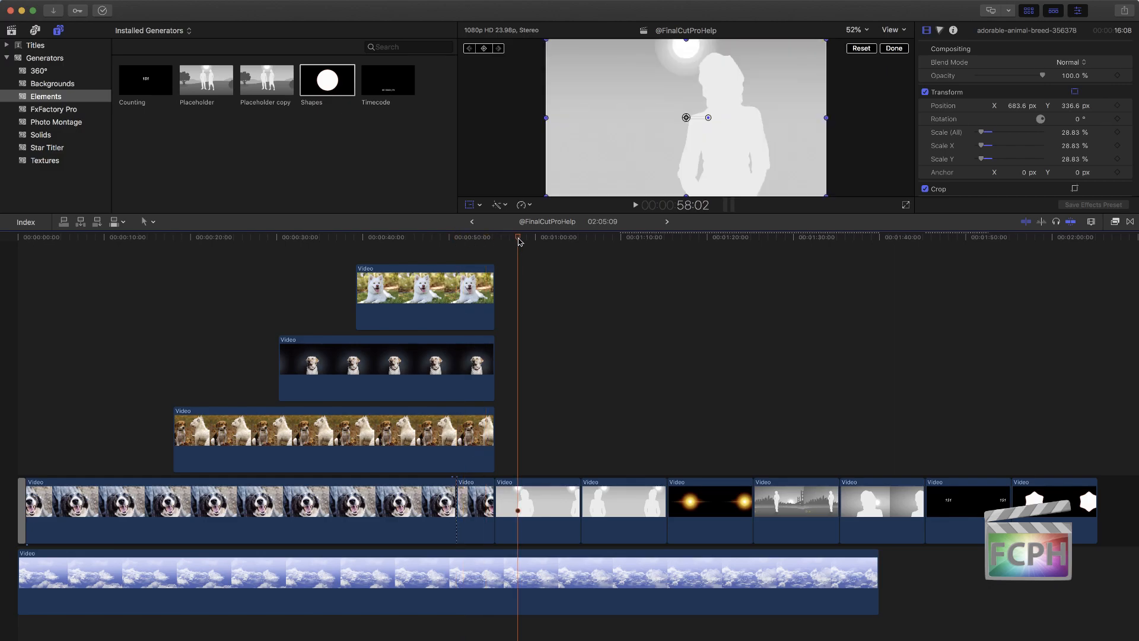
key(super+b)
key(super+z)
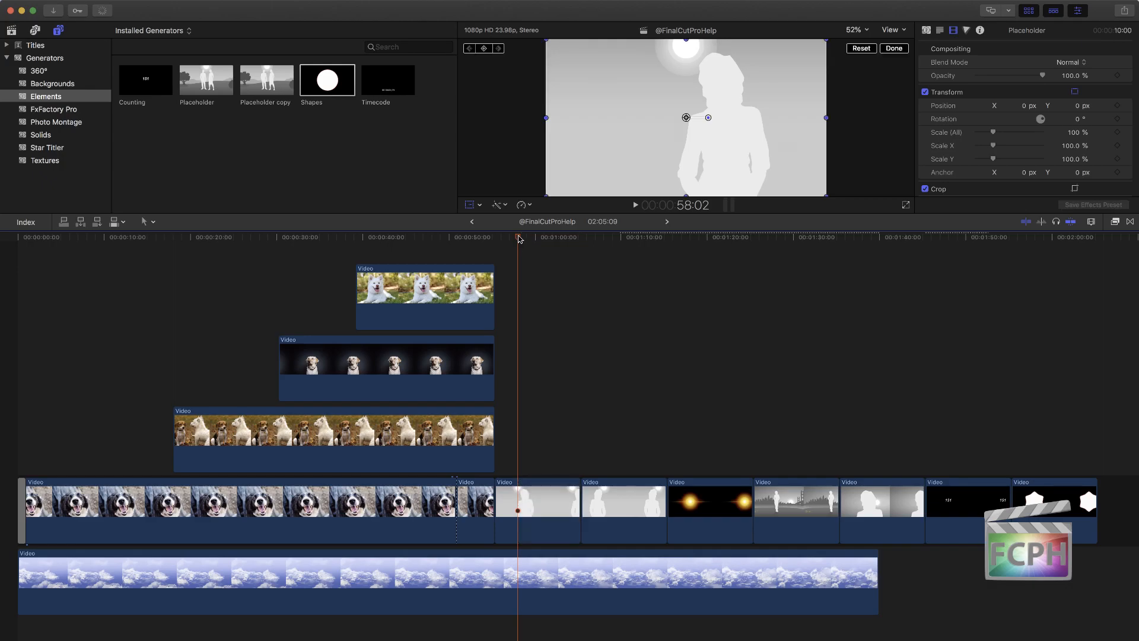
key(Up)
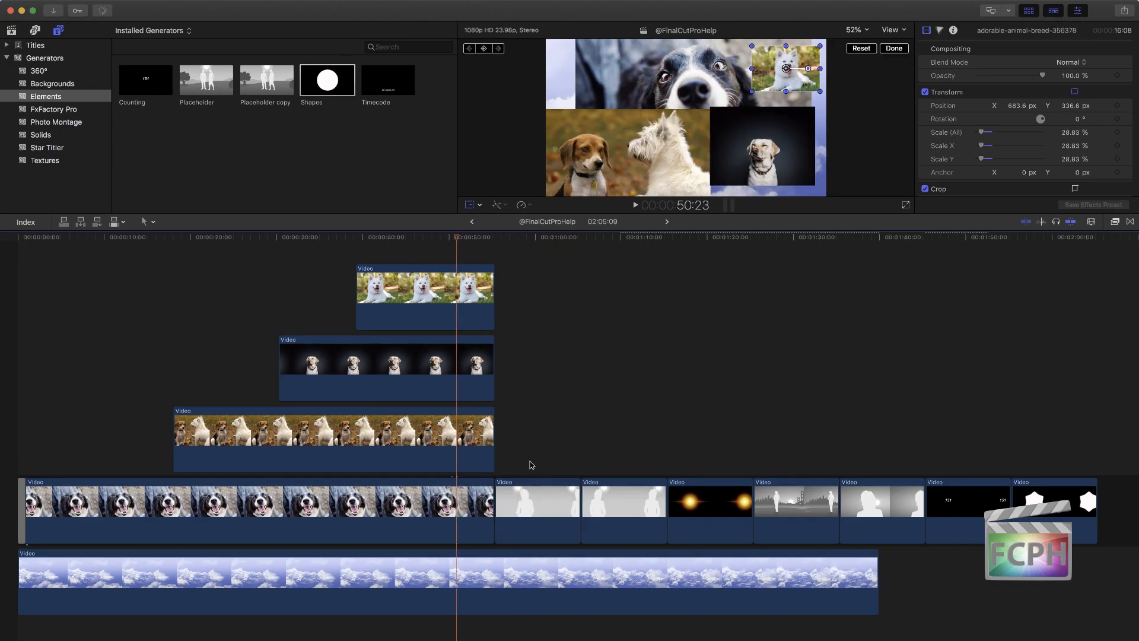
Step: Try splitting the three connected dog photos at 50:23 and deleting their end pieces, and undo these edits
drag(465, 253, 463, 462)
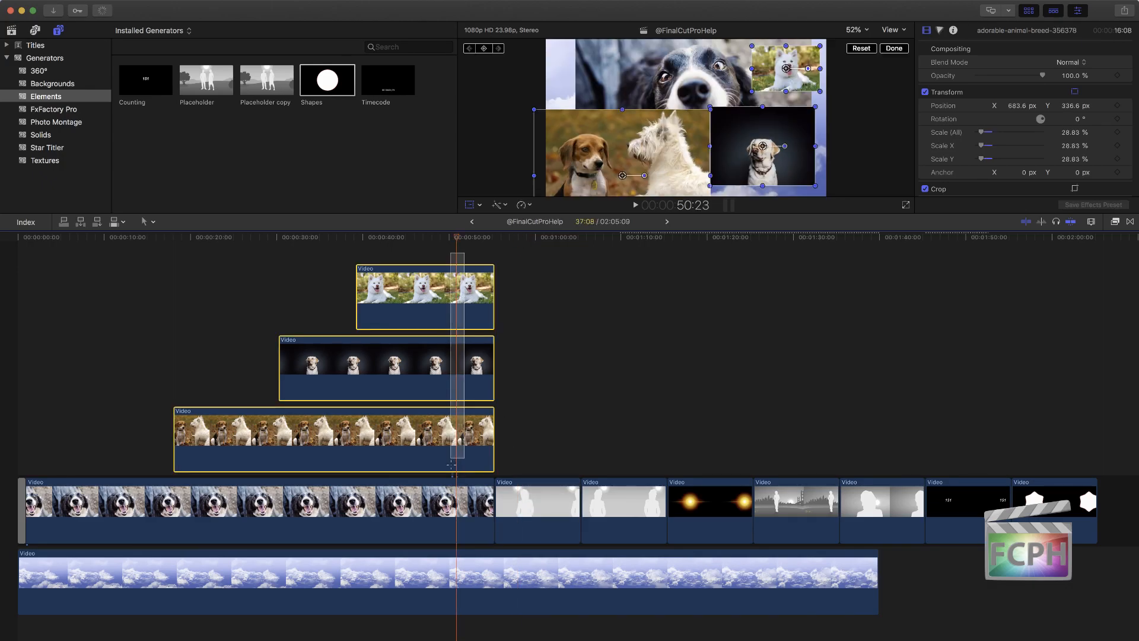
key(super+b)
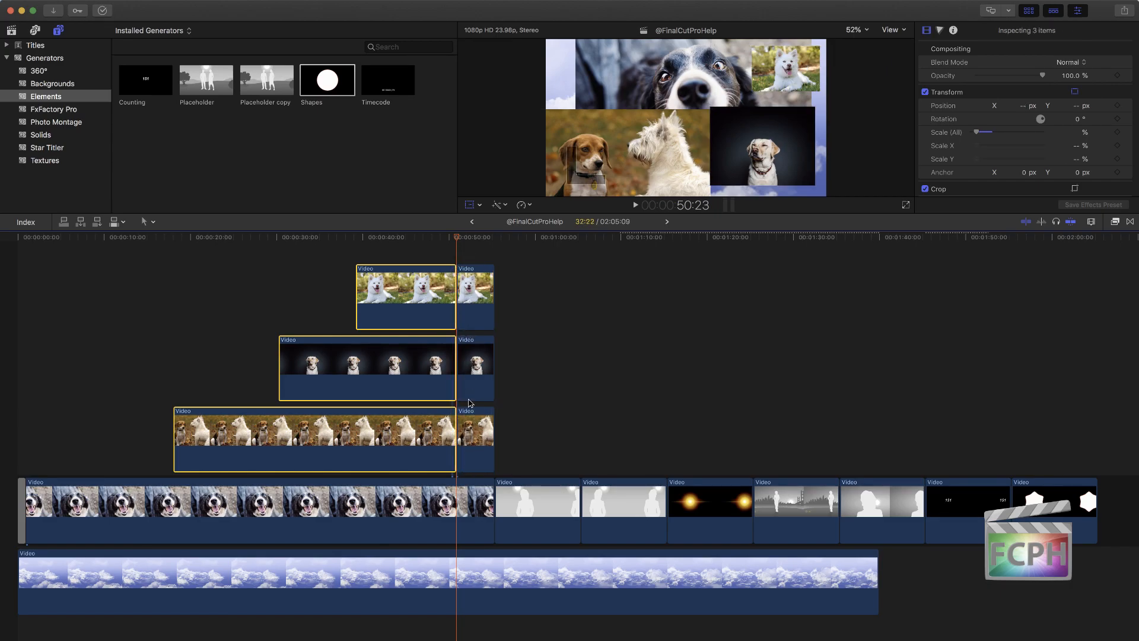
drag(475, 250, 496, 468)
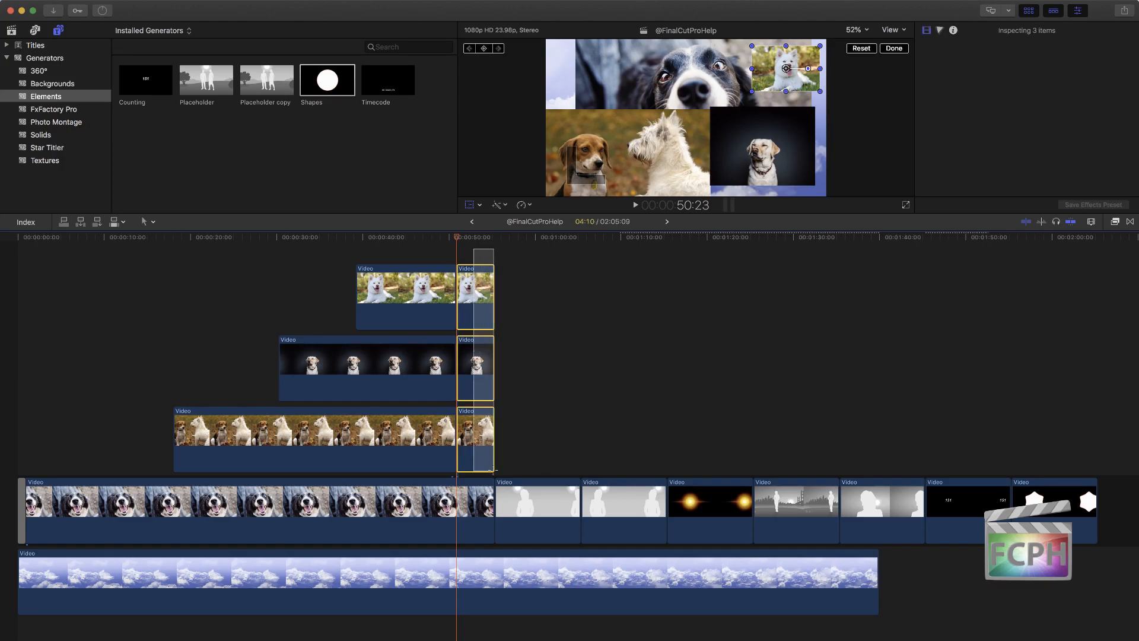
key(Delete)
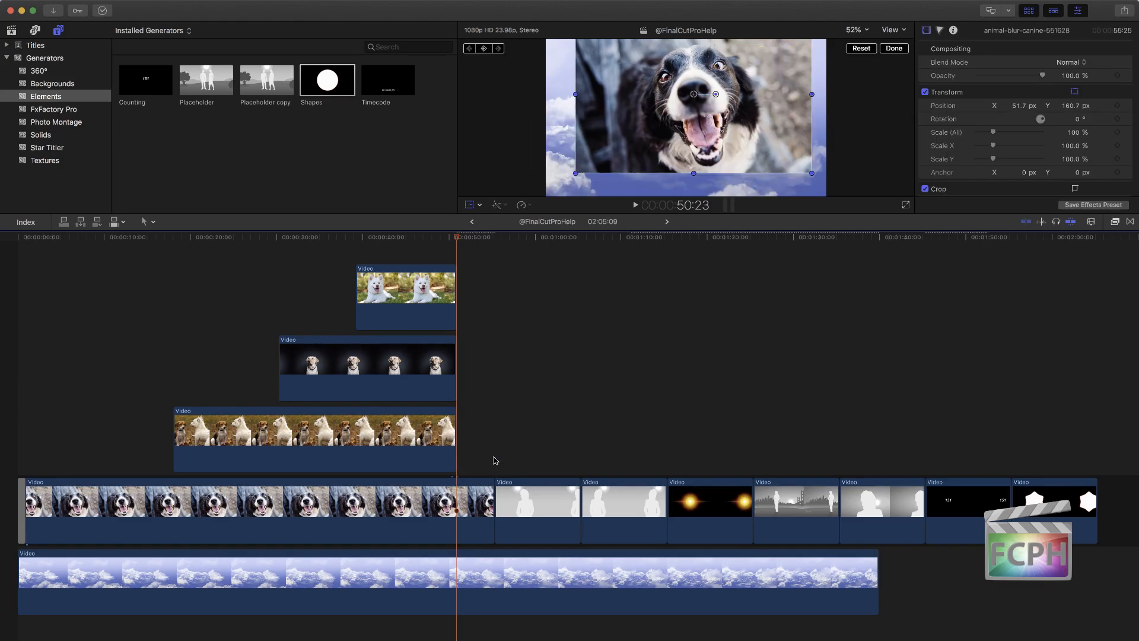
key(super+z)
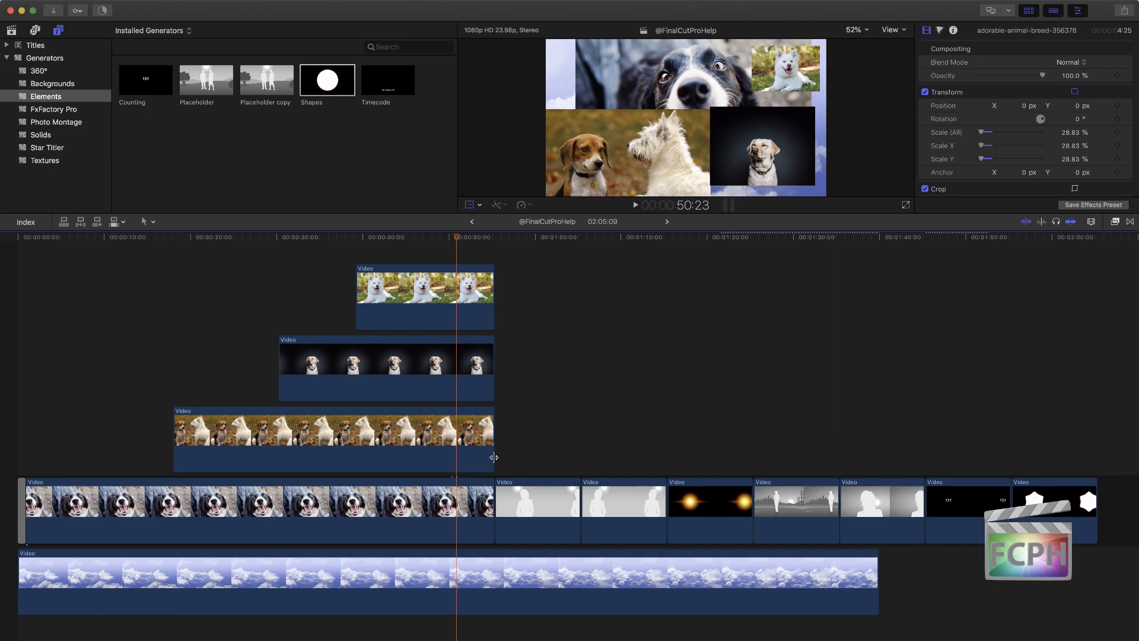
Step: Split all four dog photos and the Clouds background at 50:23 and delete the pieces after the playhead
drag(433, 251, 468, 570)
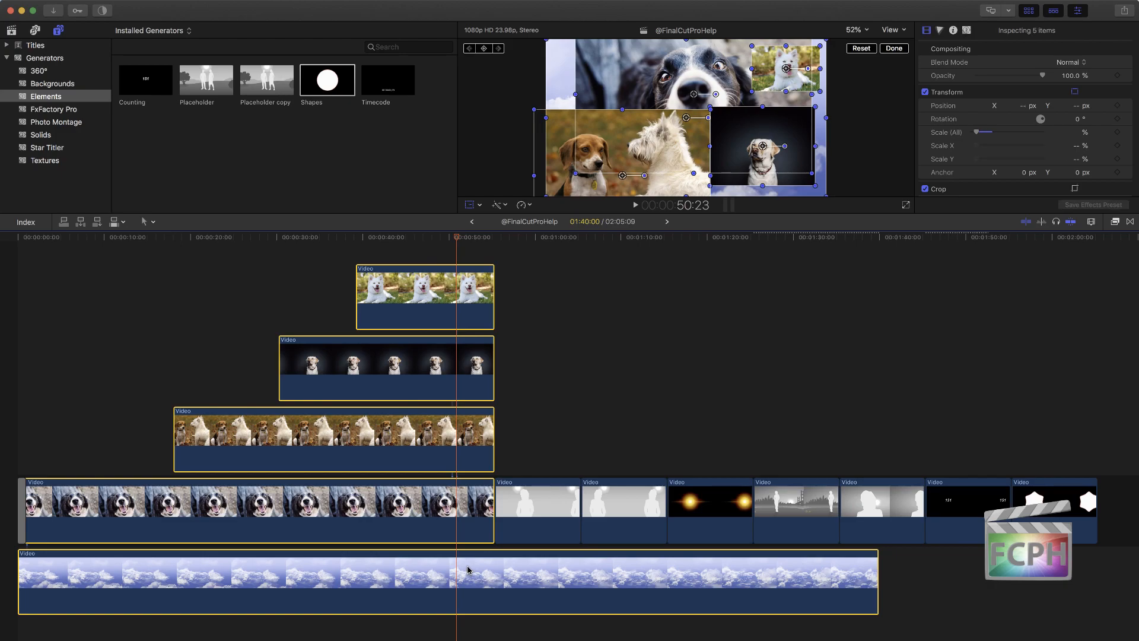
key(super+b)
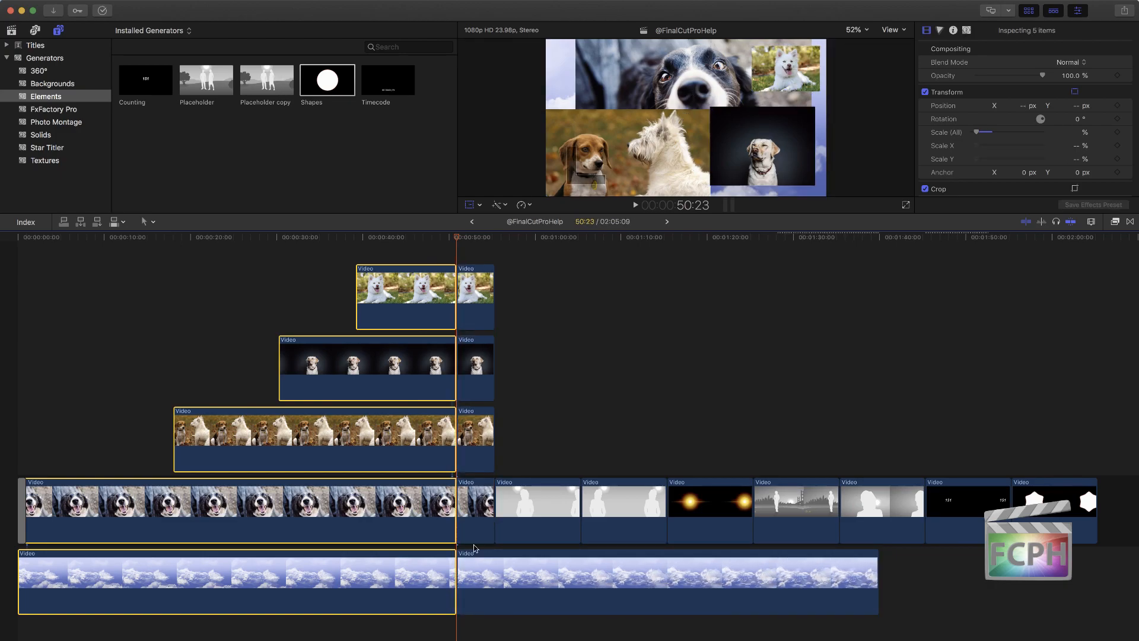
drag(477, 255, 475, 591)
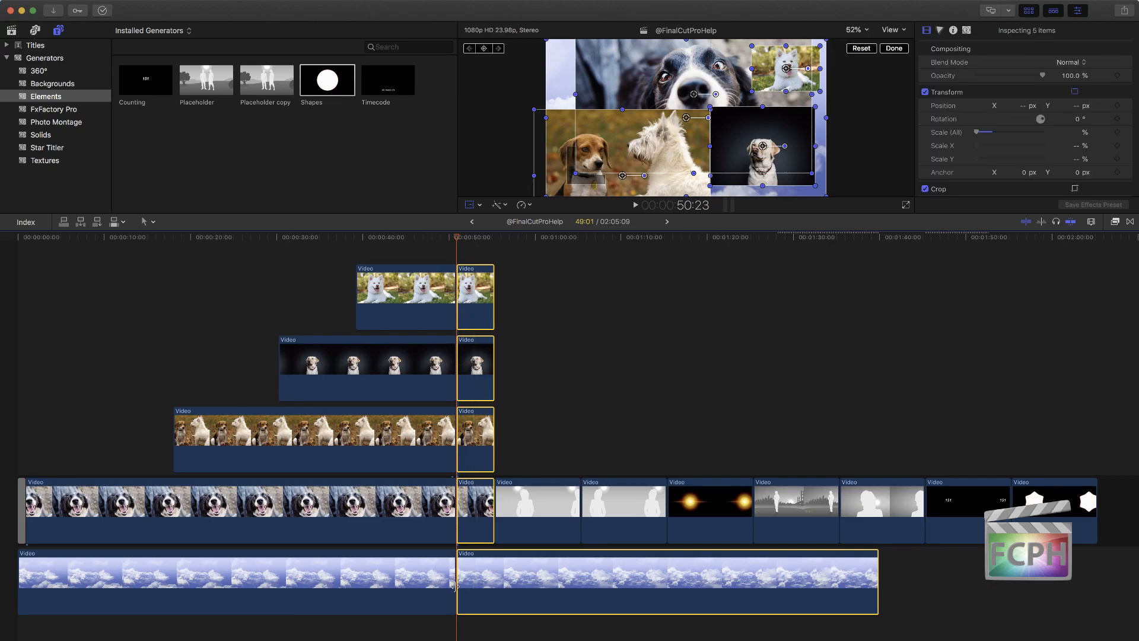
key(Delete)
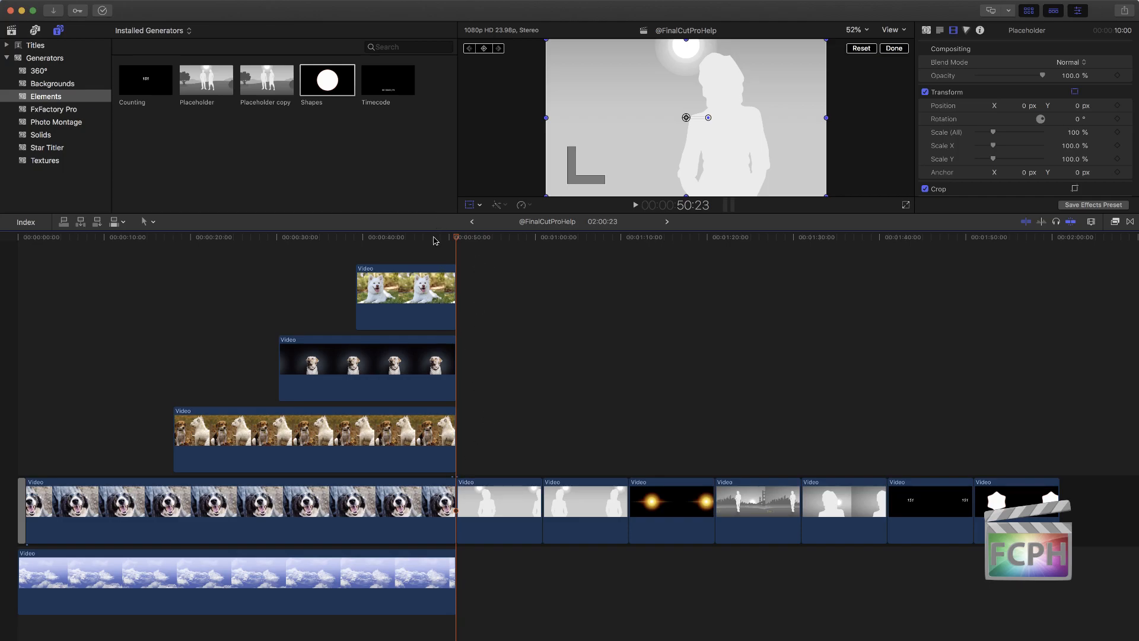
Step: Lengthen the four stacked dog photos together by 10:00, leaving out the Clouds background
drag(430, 245, 441, 514)
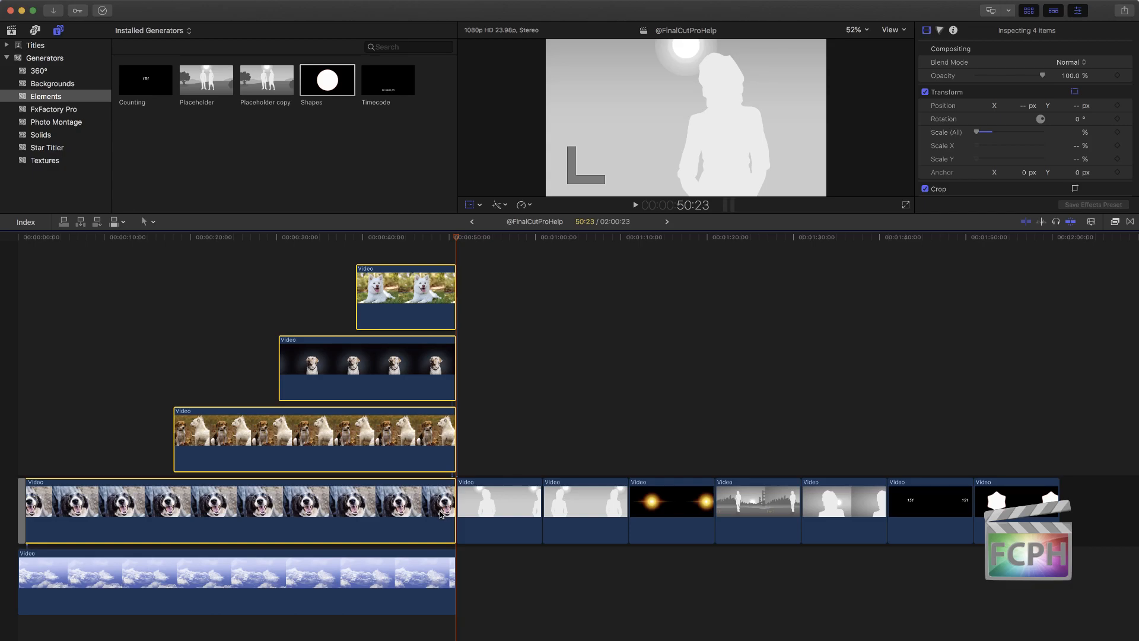
key(ctrl+d)
key(plus)
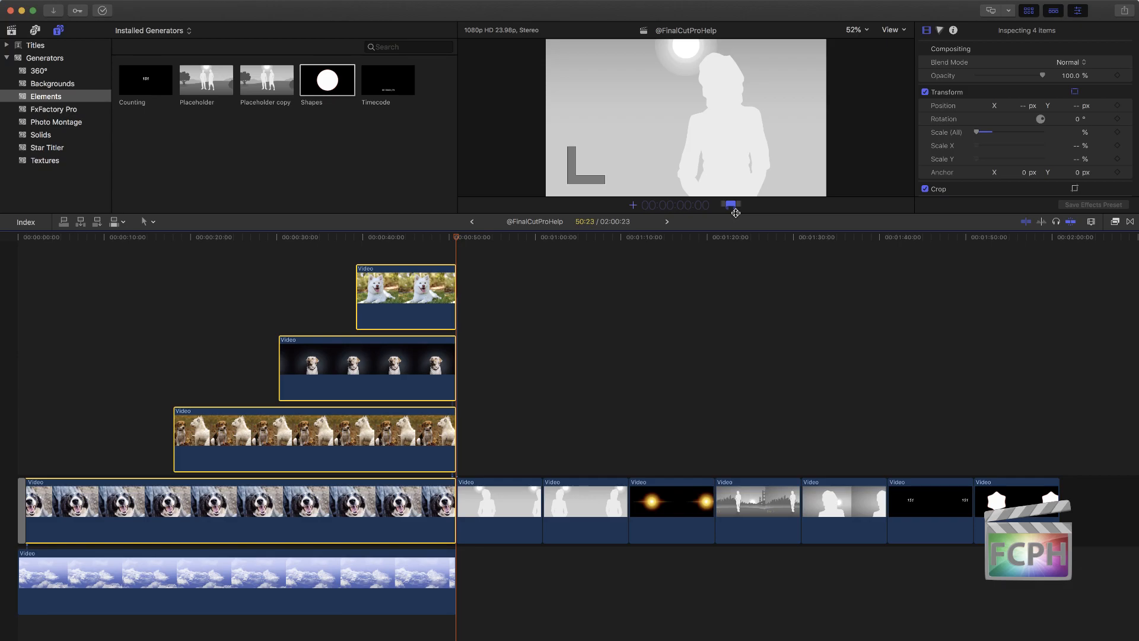
text(10:00)
key(Return)
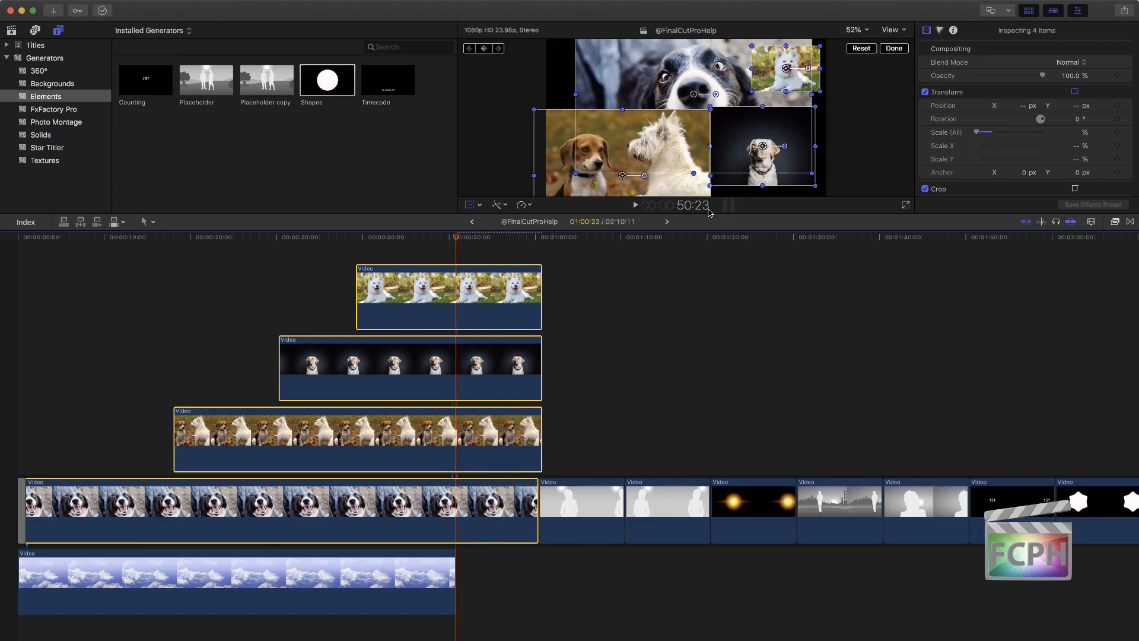
Step: Place the playhead at 49:07 and shorten the white dog photo's duration by 10:00
drag(470, 240, 442, 255)
click(442, 255)
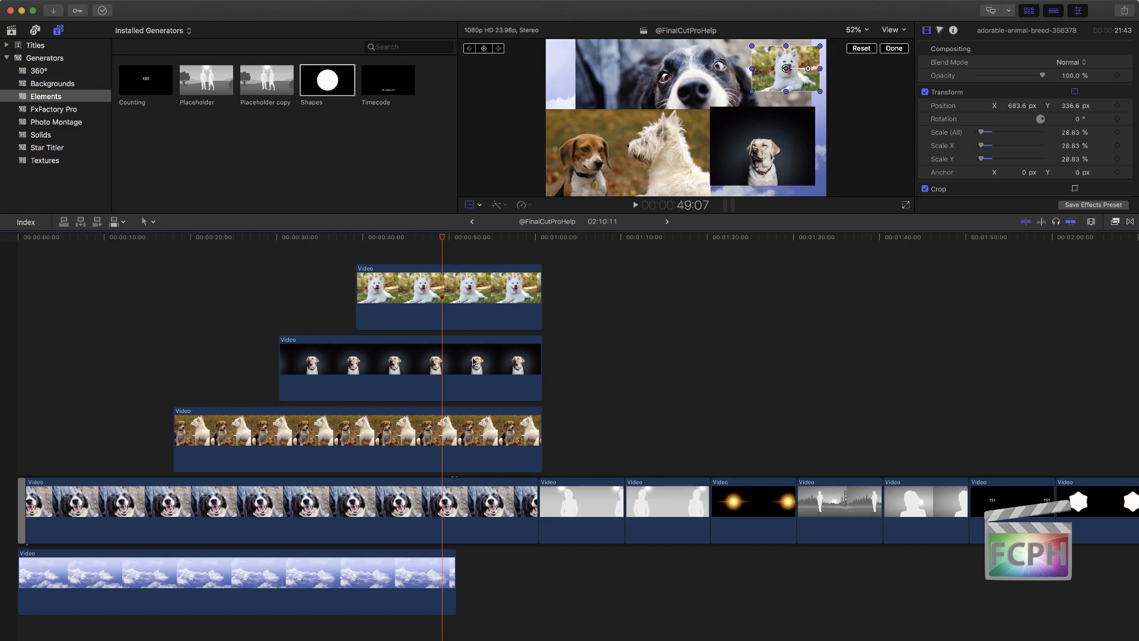
click(468, 291)
key(ctrl+d)
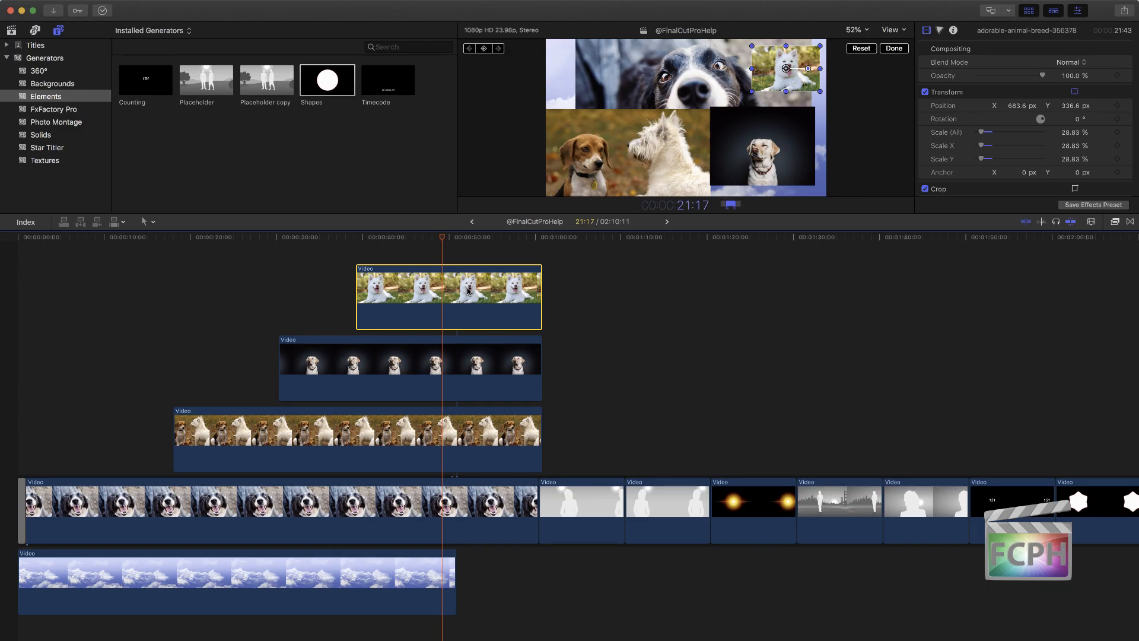
text(-100000)
key(BackSpace)
key(BackSpace)
key(BackSpace)
key(BackSpace)
text(00)
key(Return)
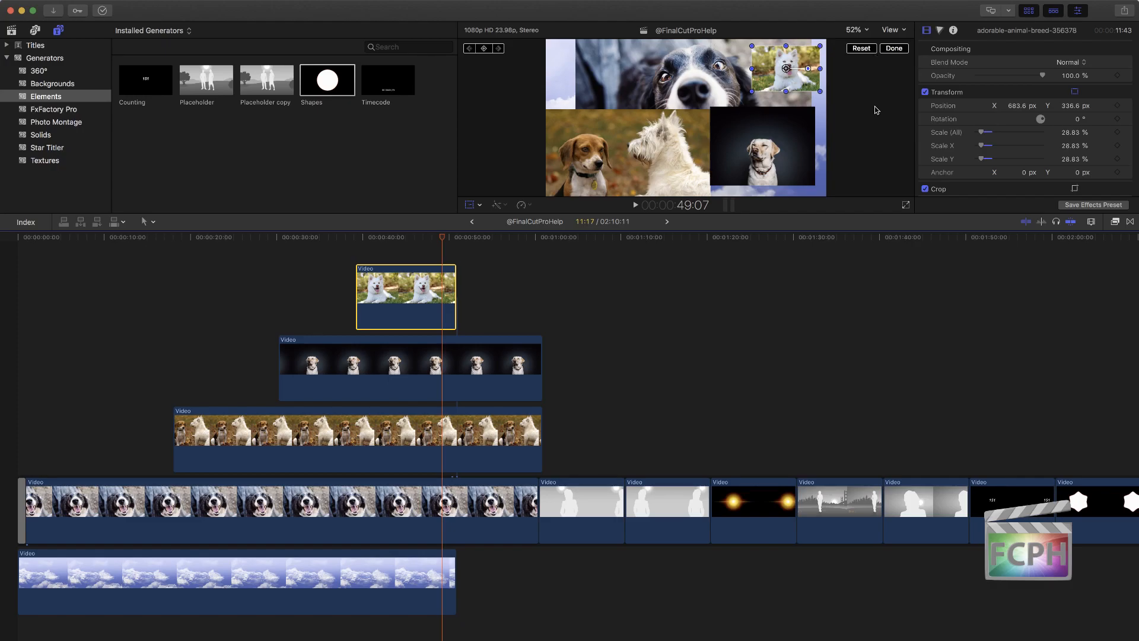
Step: Browse the Stock library's projects and open Colby Cat the iMessage App in the timeline
click(11, 30)
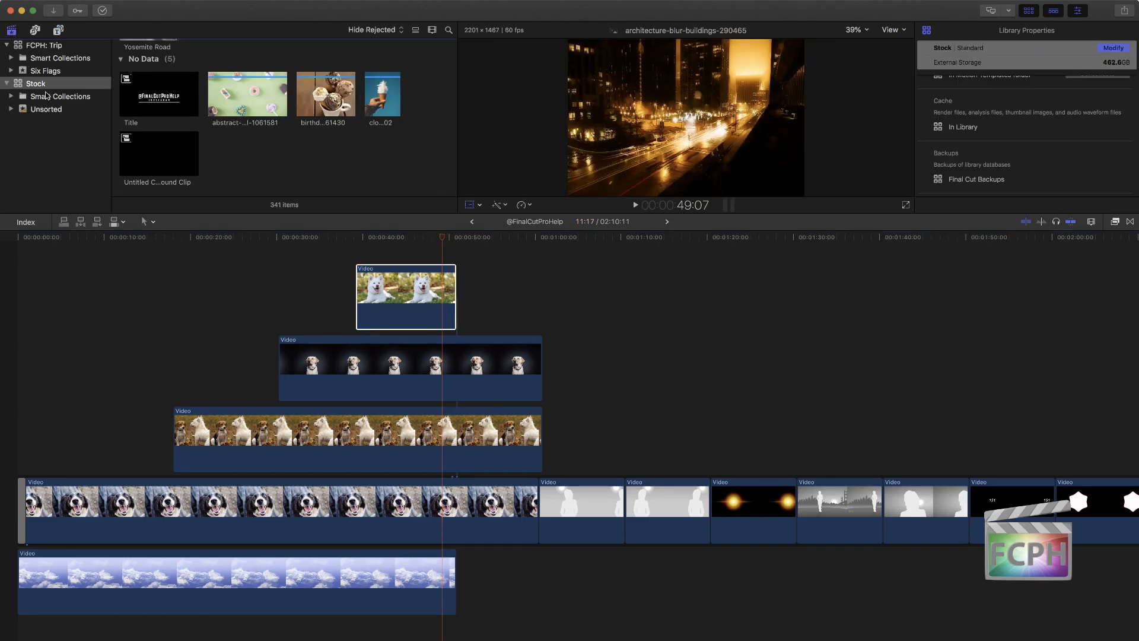
scroll(168, 107, up, 10)
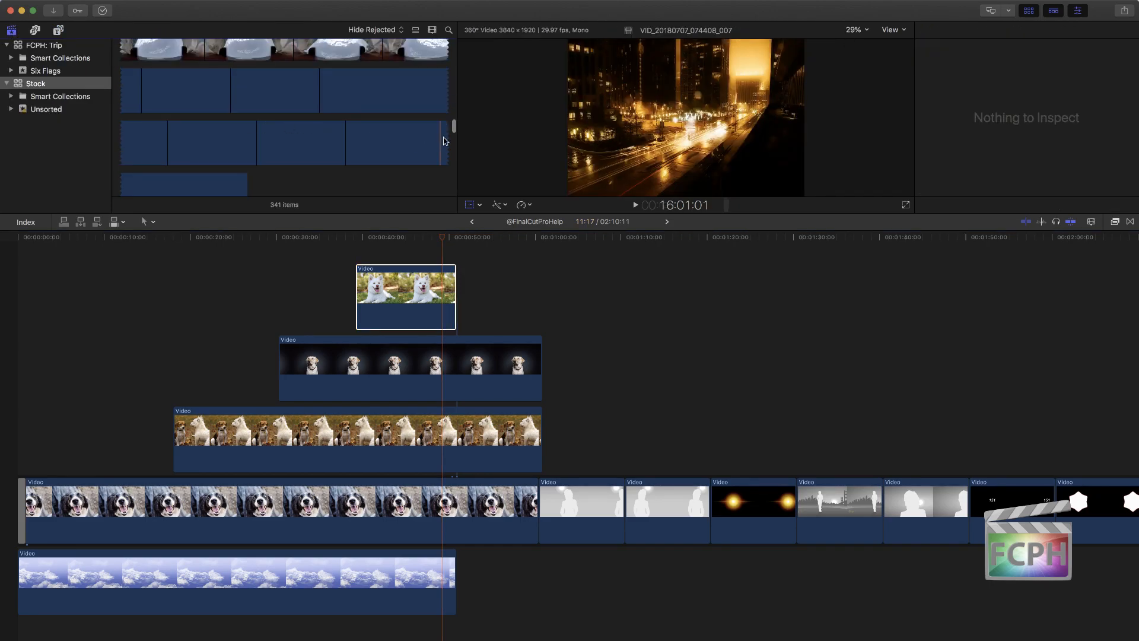
drag(454, 127, 451, 30)
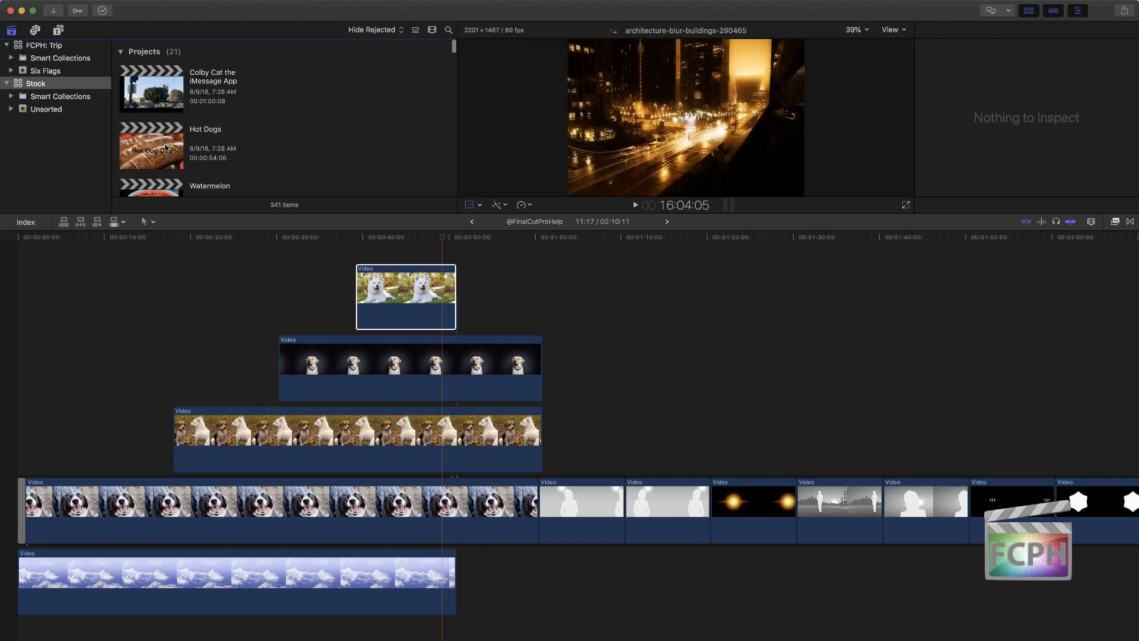
double_click(156, 95)
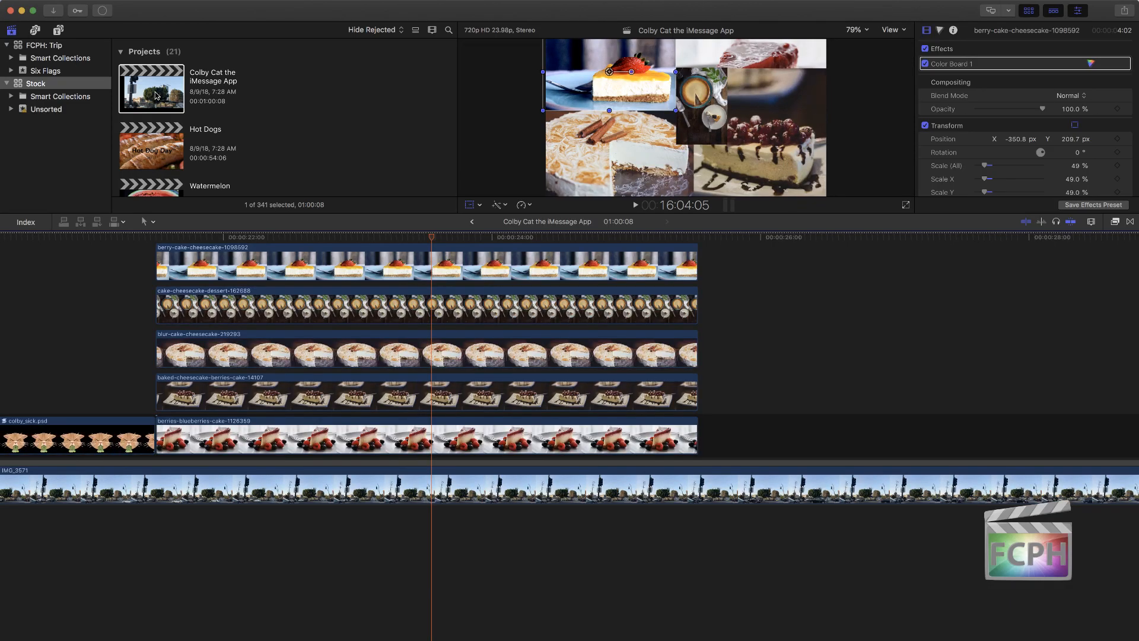
Step: Open the Gap Test 123 project from the Stock library in the timeline
scroll(168, 129, down, 10)
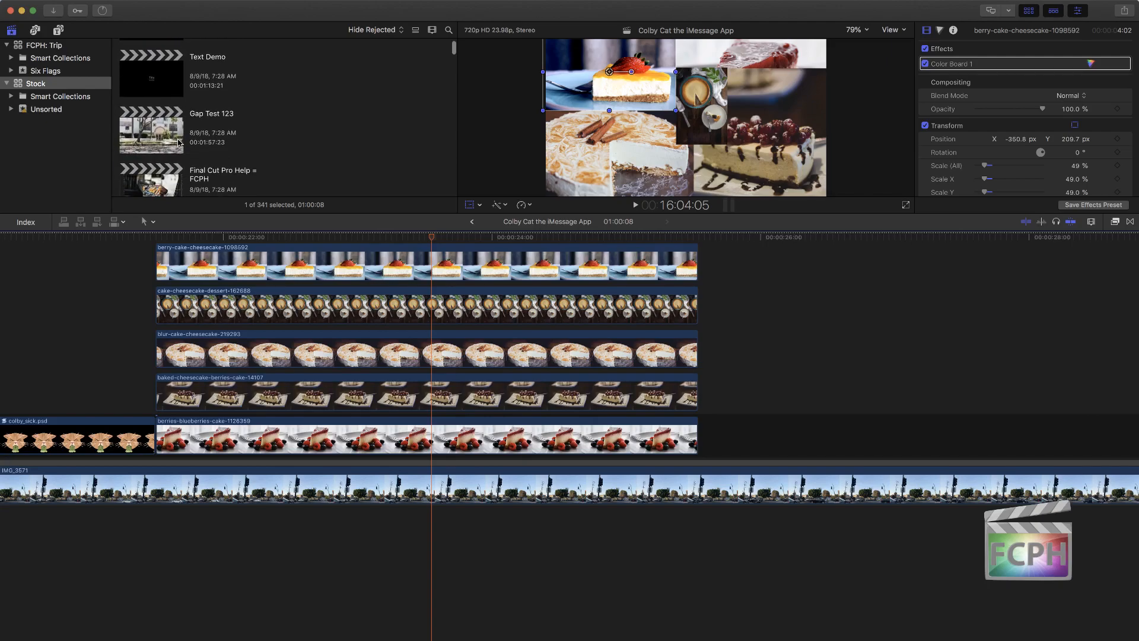
double_click(164, 125)
Step: Add the Music clip from the FCPH: Trip library's Audio Only collection beneath Gap Test Clip, accepting the copy between libraries
scroll(164, 124, down, 2)
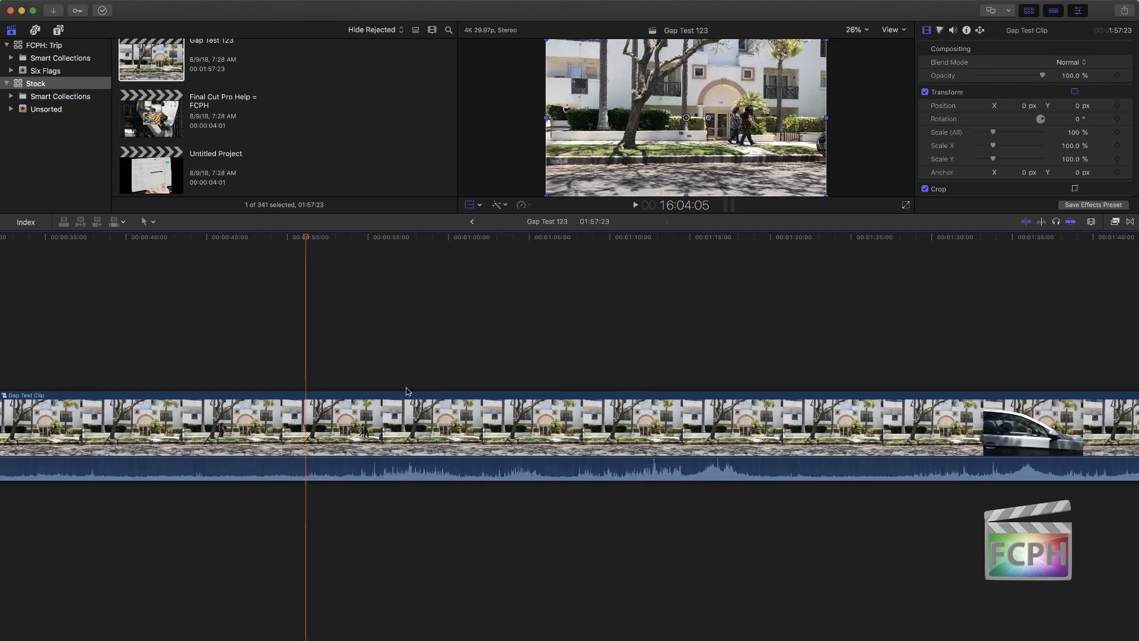
scroll(249, 119, down, 5)
click(11, 57)
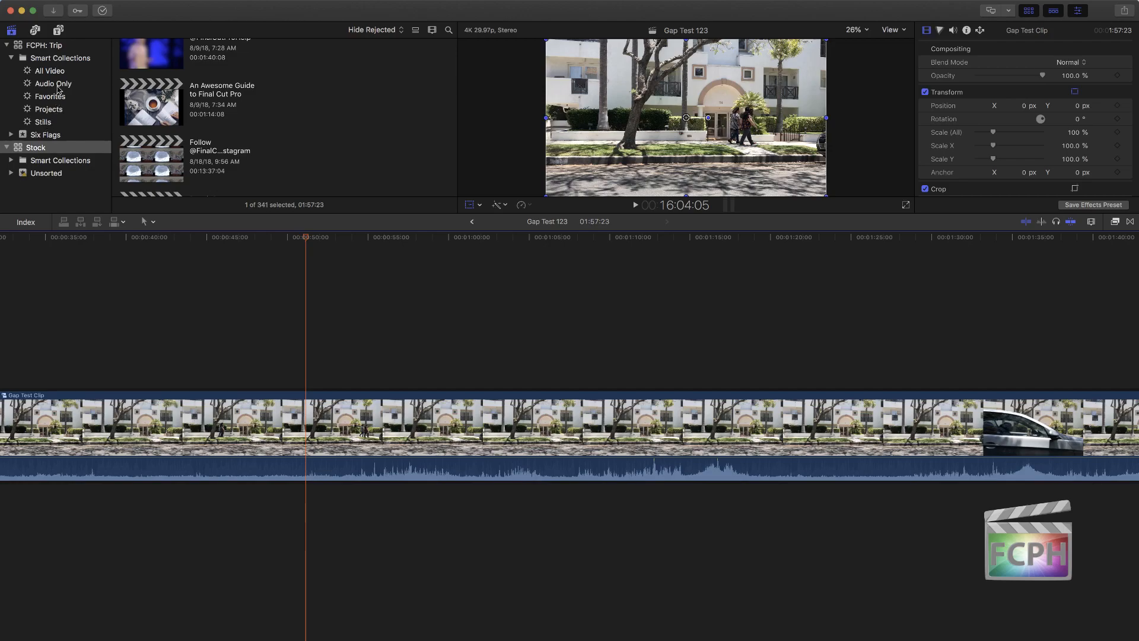
click(53, 83)
drag(191, 98, 88, 513)
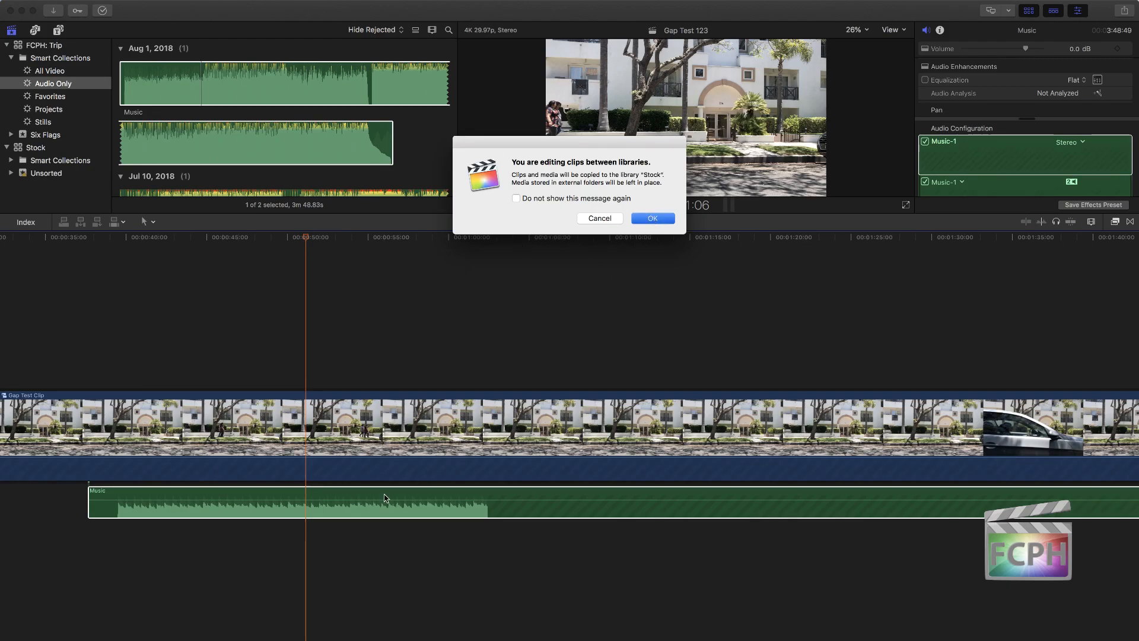
key(Return)
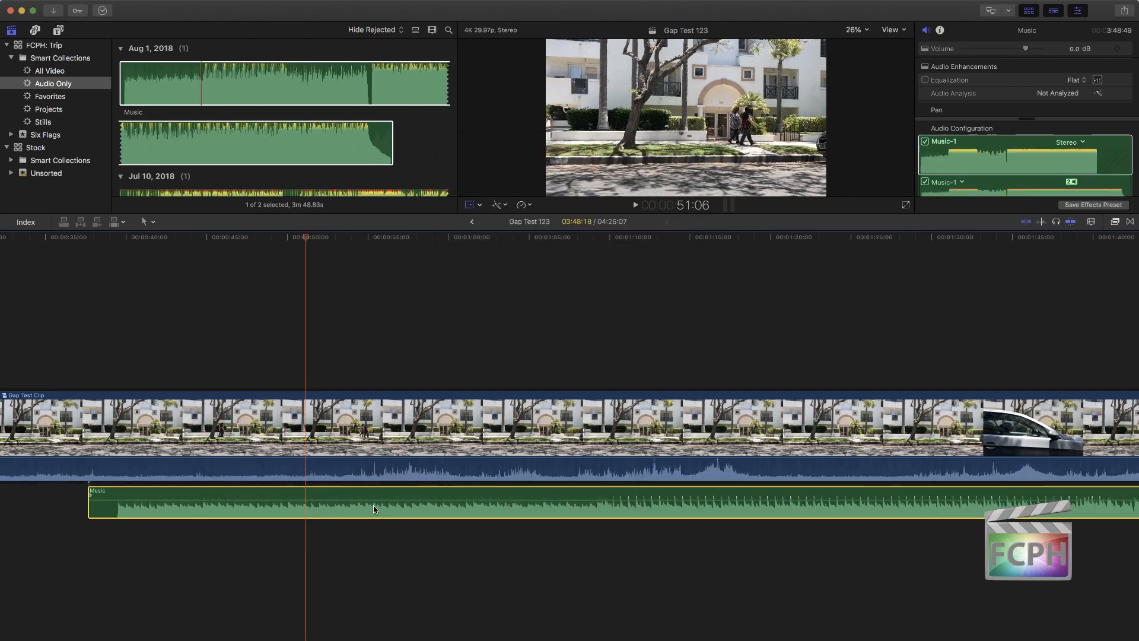
Step: Split the Music clip at the end of Gap Test Clip and once further on, and delete both pieces beyond the video
key(shift+z)
key(b)
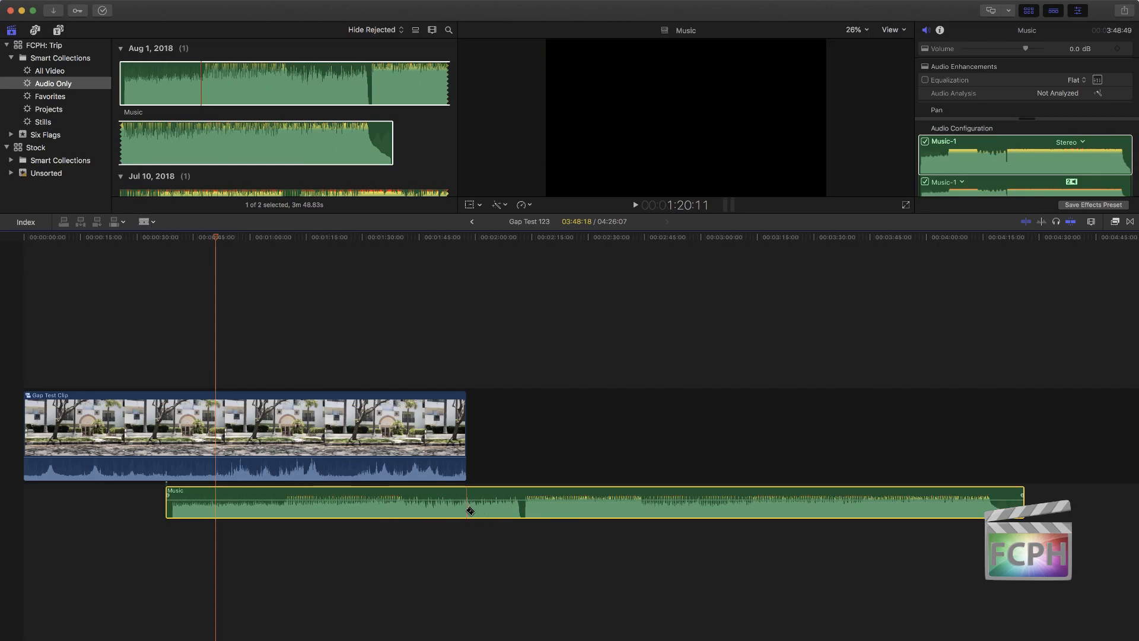
click(467, 509)
click(637, 508)
key(a)
click(676, 511)
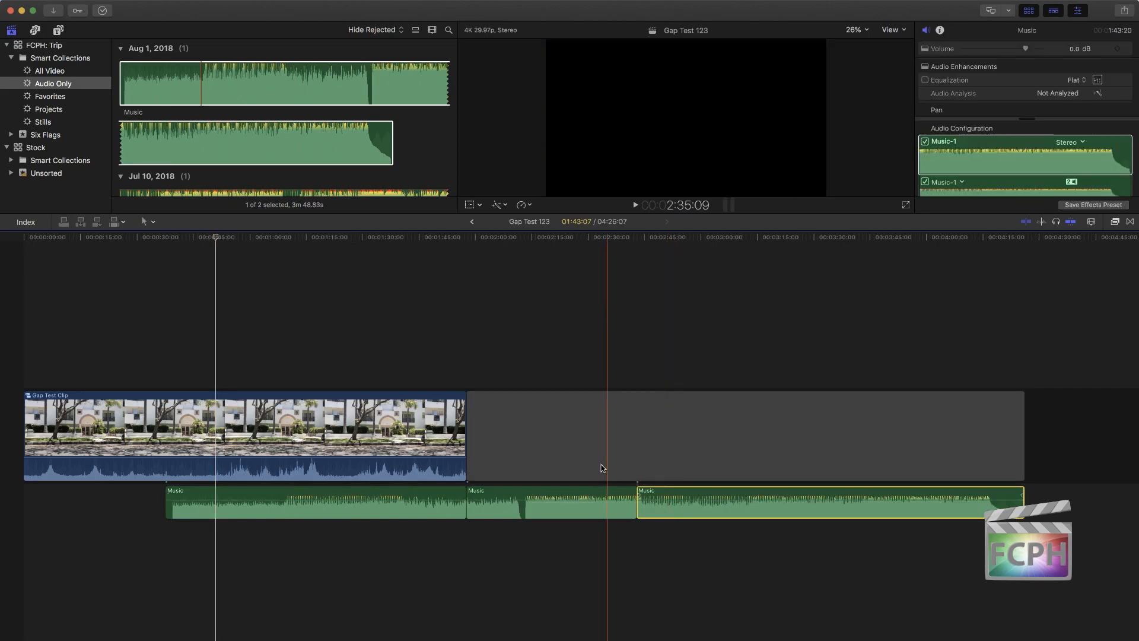
key(Delete)
key(Delete)
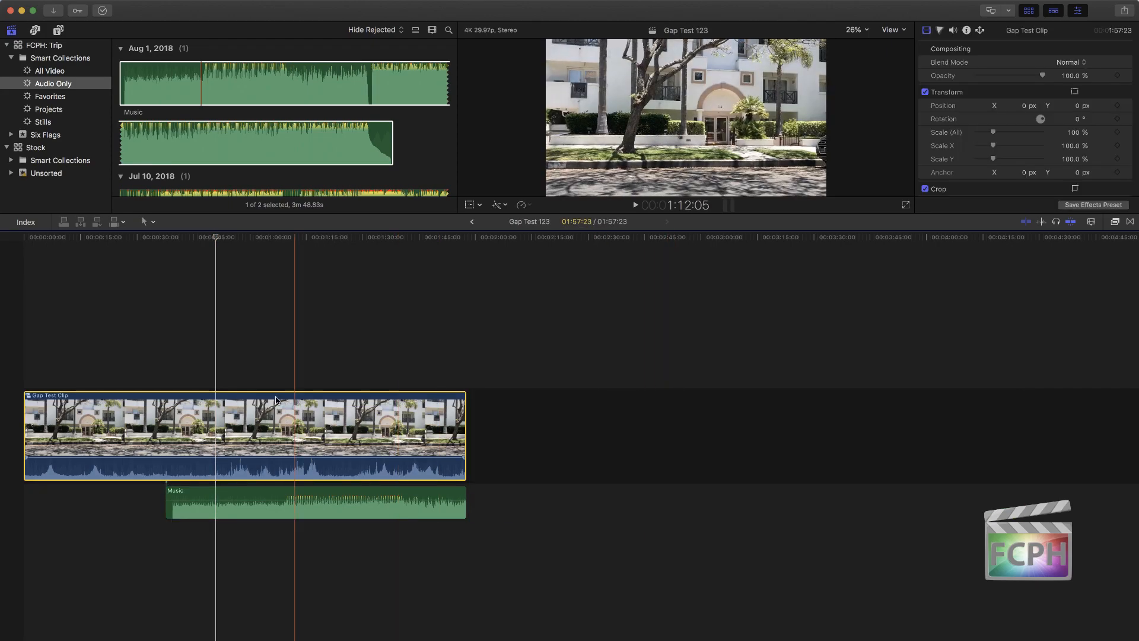
Step: Add a second copy of Music beneath the first, starting at about 1:44 so that the two overlap
click(266, 136)
drag(305, 137, 417, 569)
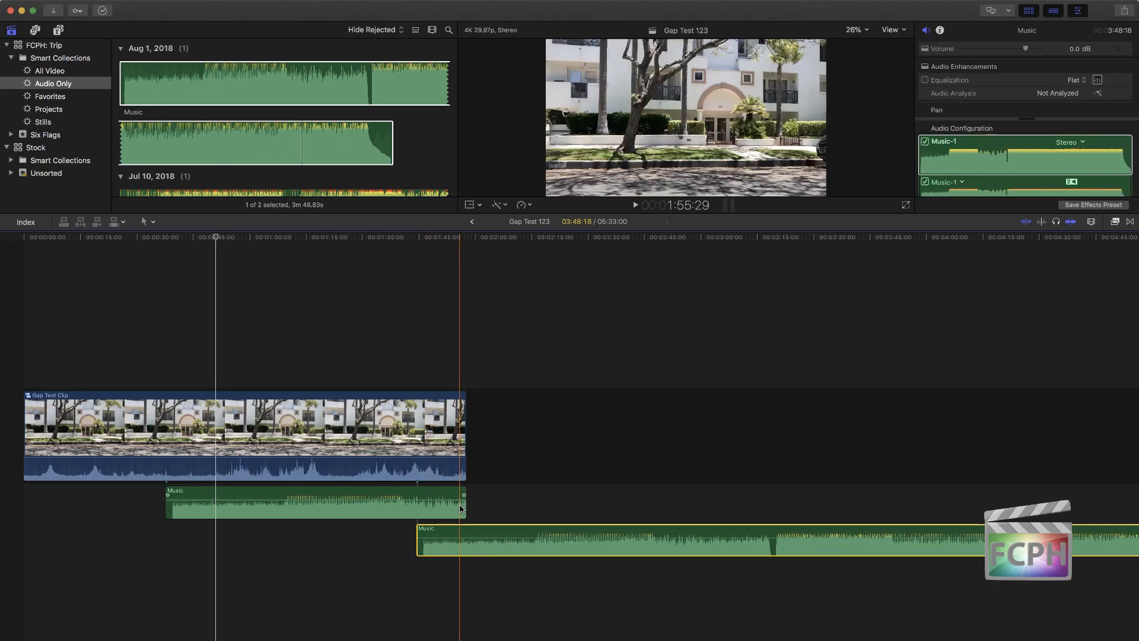
key(super+equal)
key(super+equal)
key(super+equal)
key(super+equal)
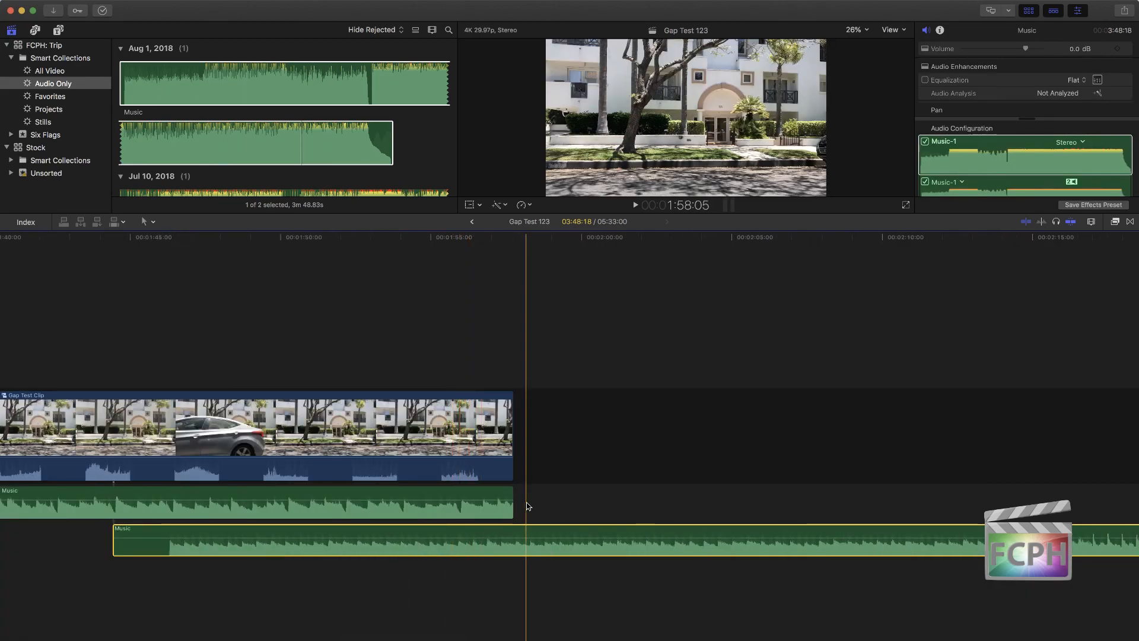
Step: Try fading out the end of the first Music clip and fading in the start of the second
drag(512, 494, 554, 534)
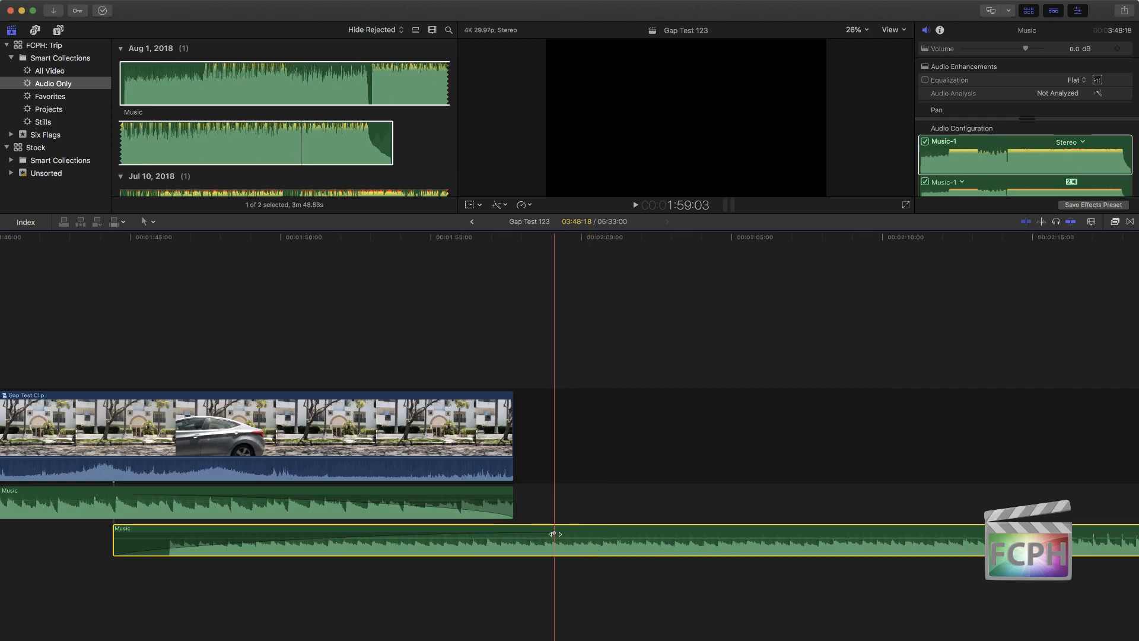
mouse_move(554, 533)
mouse_down()
mouse_move(178, 530)
mouse_move(555, 533)
mouse_up()
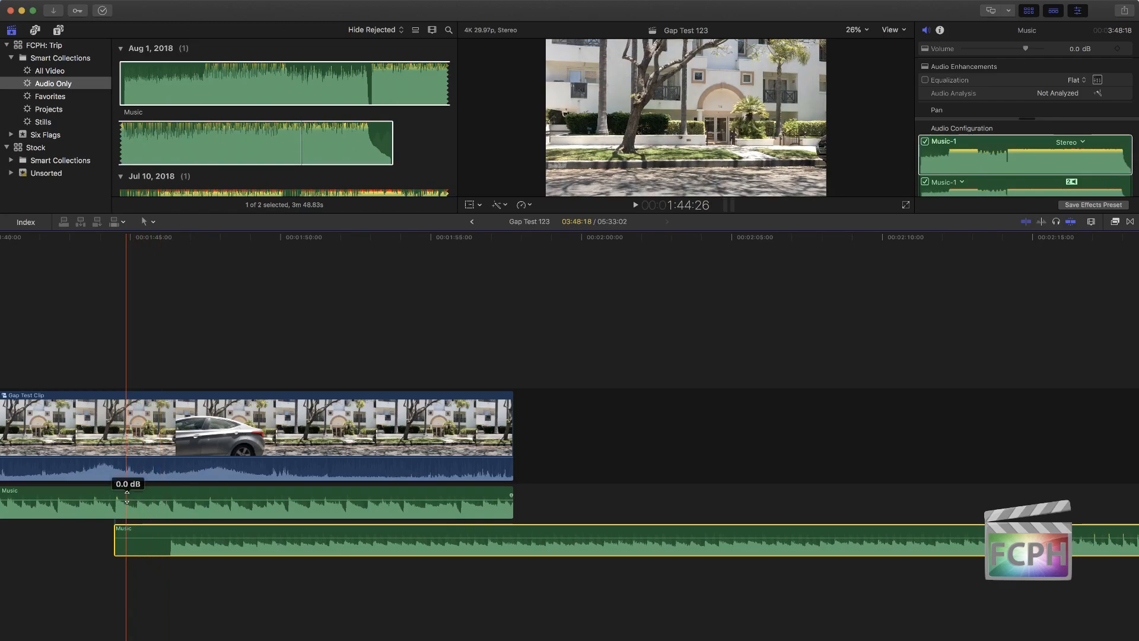
Step: Keyframe the first Music clip's volume from 0.0 dB at the overlap's start down to -∞ dB at about 1:51
alt+click(118, 500)
key(space)
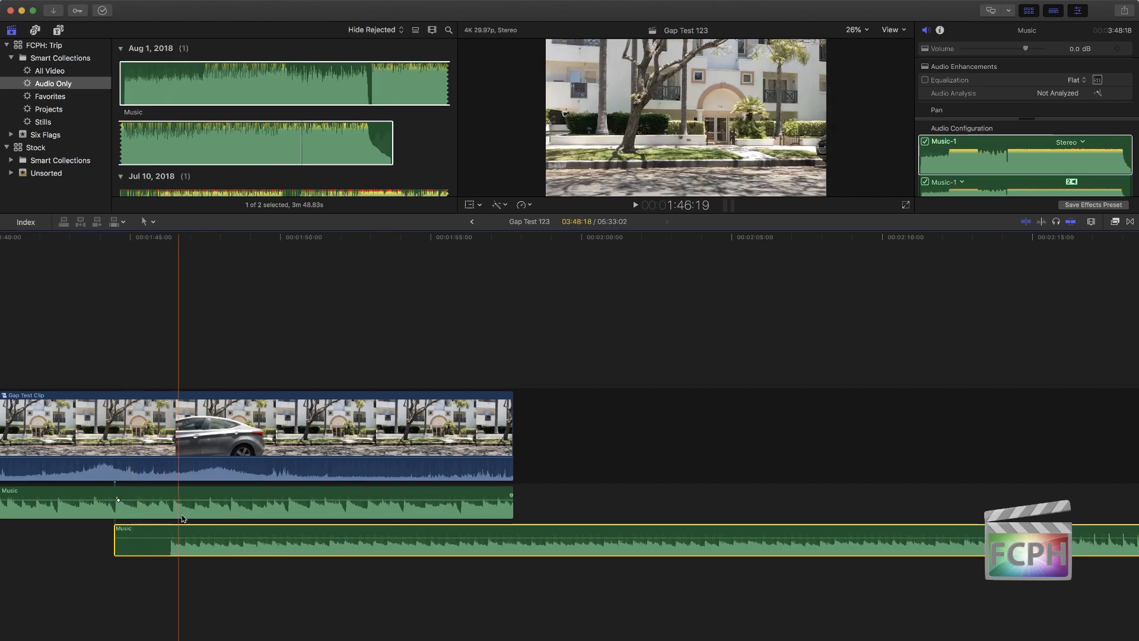
alt+click(208, 501)
drag(208, 502, 308, 518)
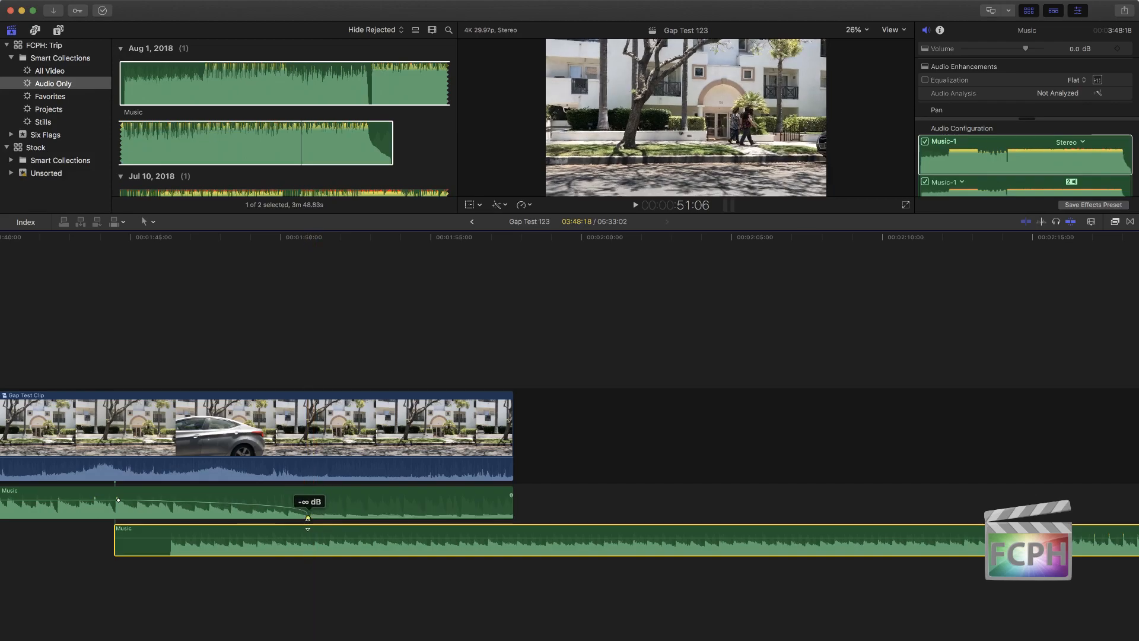
Step: Keyframe the second Music clip's volume to rise from silence at about 1:50 to 0.0 dB at about 1:54
click(411, 539)
alt+click(413, 538)
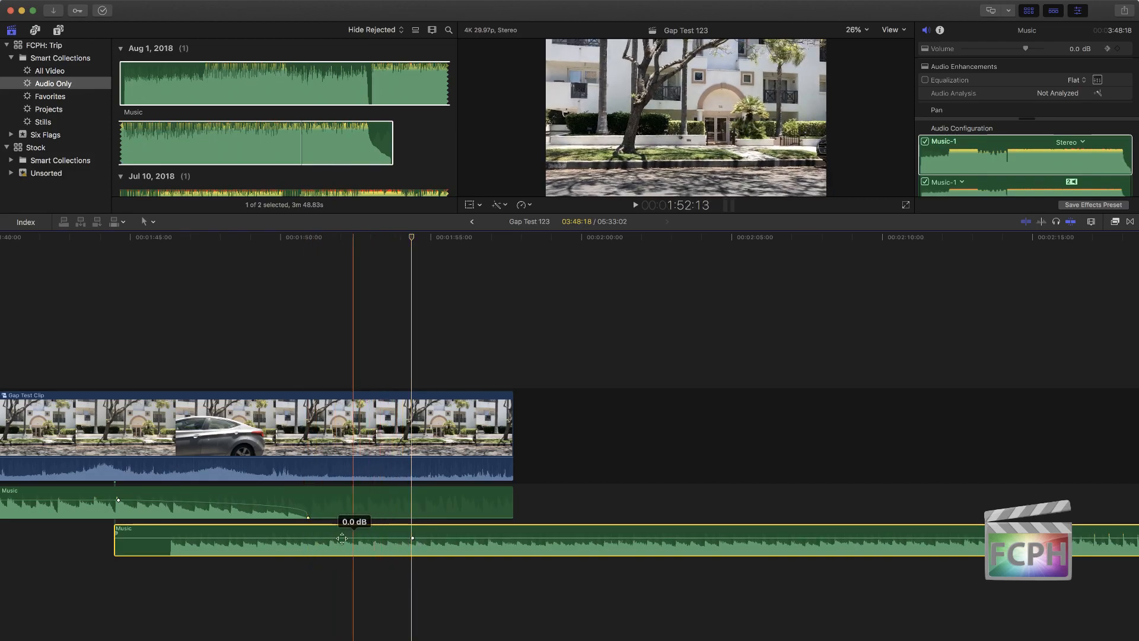
alt+click(284, 538)
drag(285, 538, 286, 554)
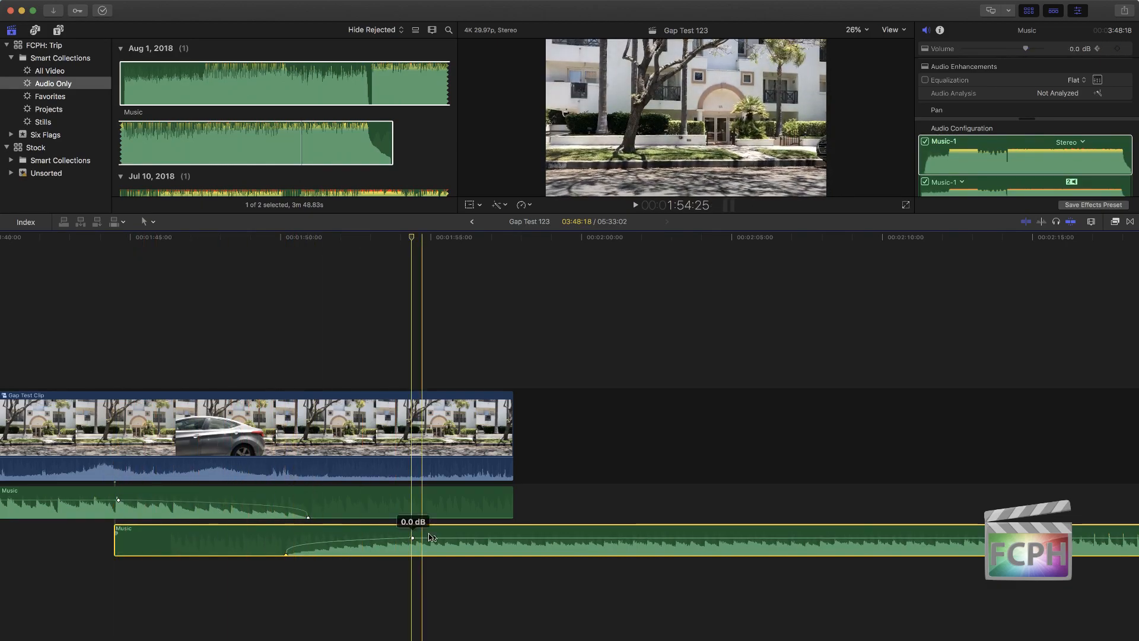
Step: Move the second Music clip about 3 seconds earlier and view the first clip's fade-out curve options
click(449, 547)
drag(325, 549, 262, 549)
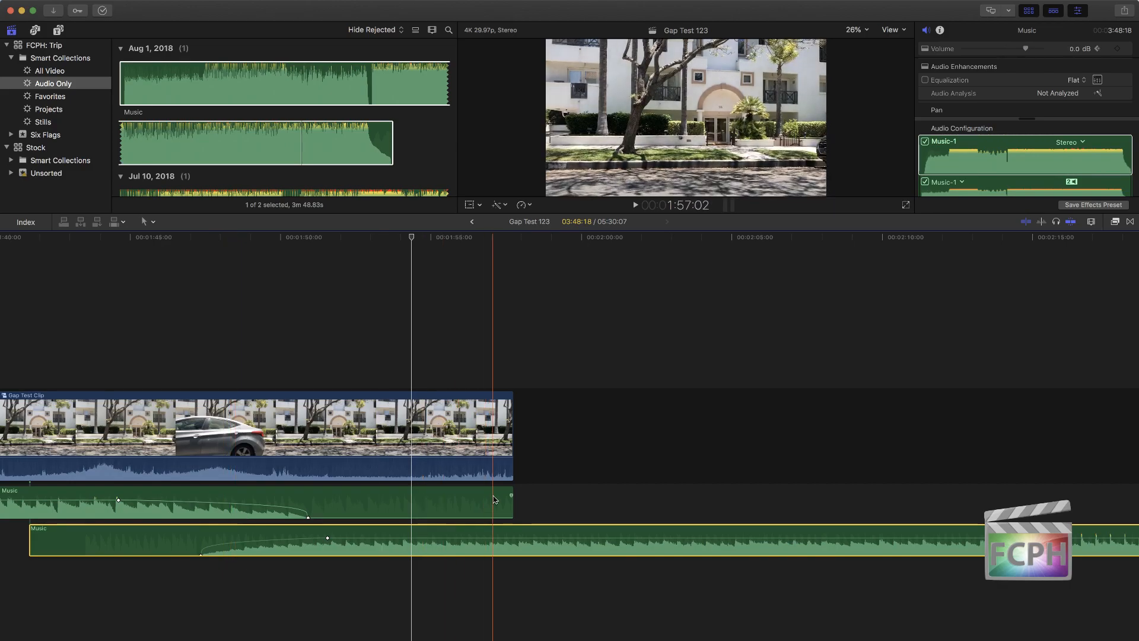
right_click(511, 495)
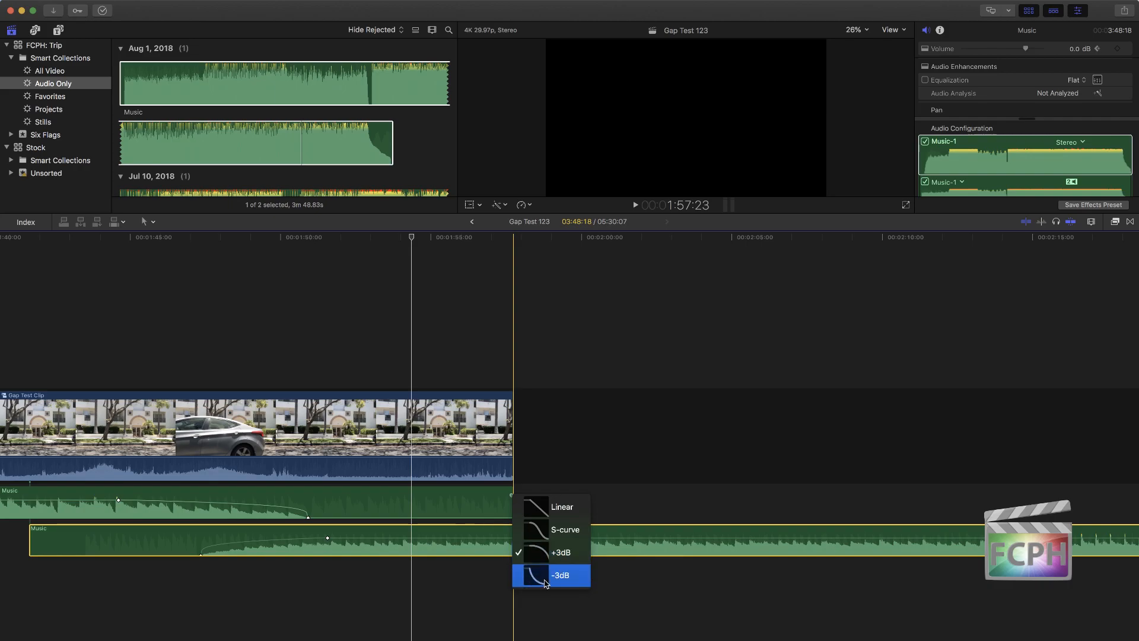
click(458, 573)
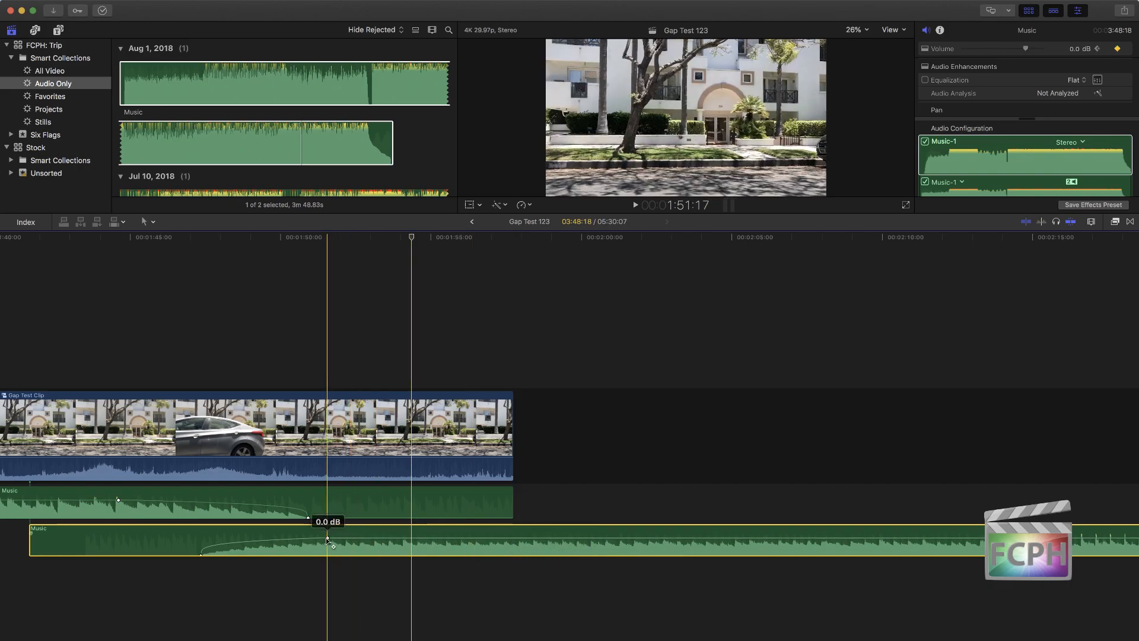
Step: Undo the second Music clip's move and its volume keyframes
right_click(326, 538)
click(326, 538)
key(super+z)
key(super+z)
key(super+z)
key(super+z)
Step: Delete both volume keyframes from the first Music clip
scroll(333, 545, right, 4)
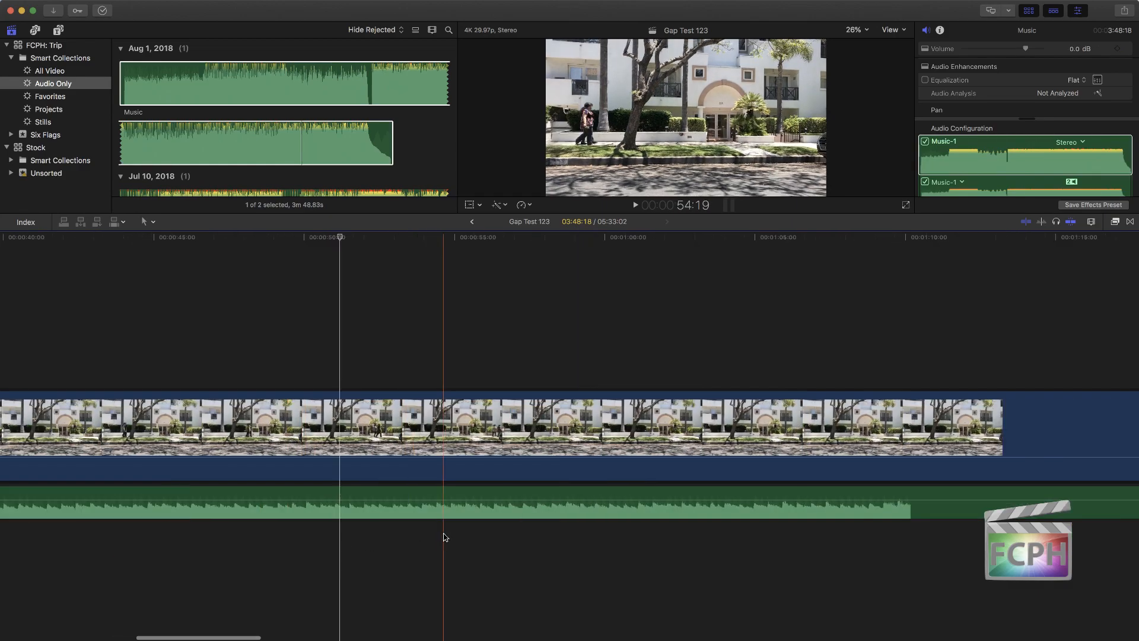
key(shift+z)
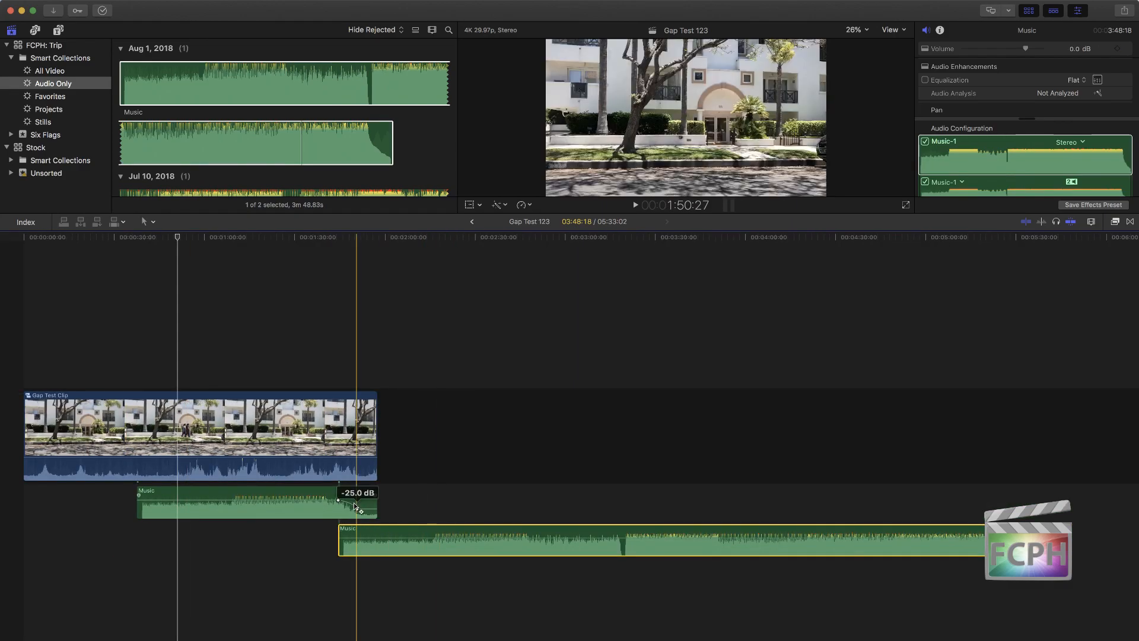
key(super+equal)
key(super+equal)
key(super+equal)
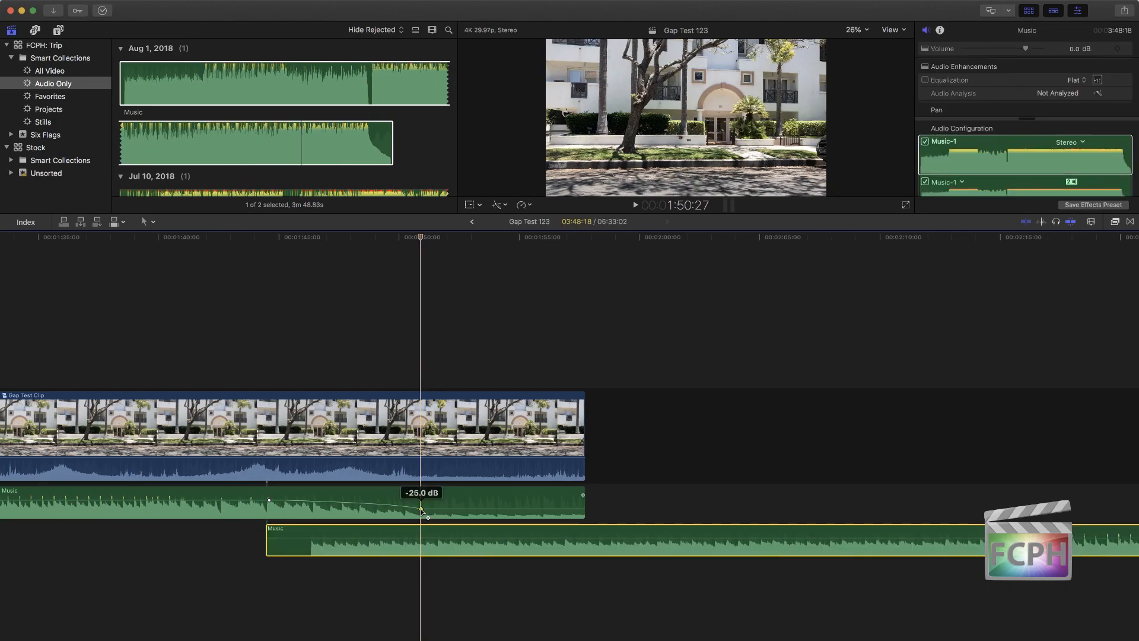
right_click(420, 508)
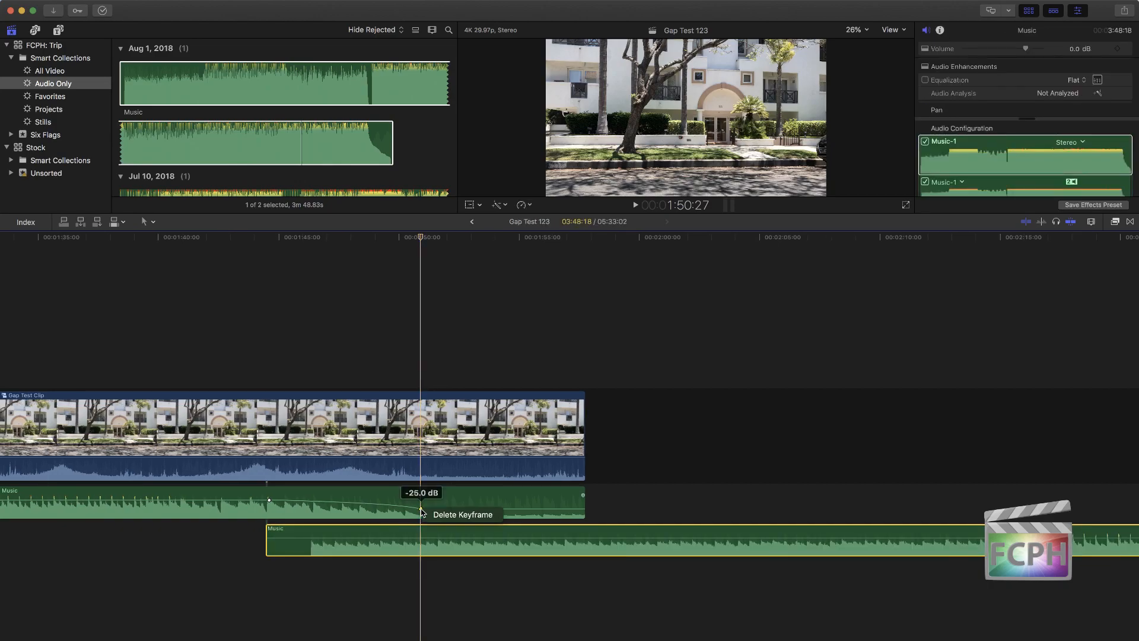
click(457, 514)
right_click(269, 500)
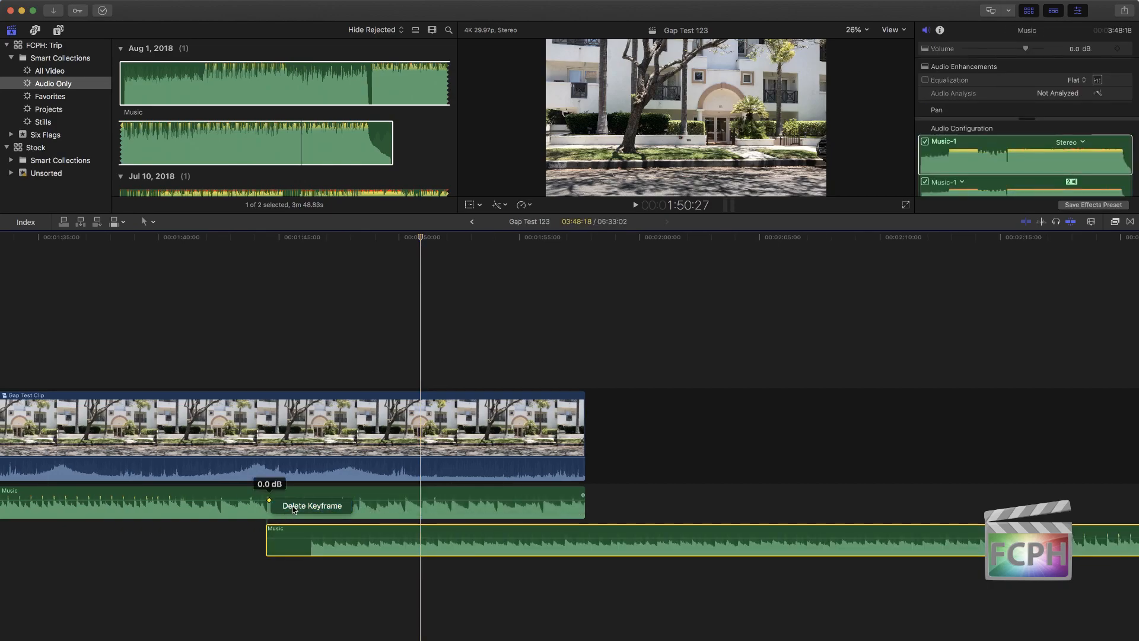
Step: Fade out the last 8 seconds or so of the first Music clip and fade in the second until about 2:01
drag(583, 496, 386, 496)
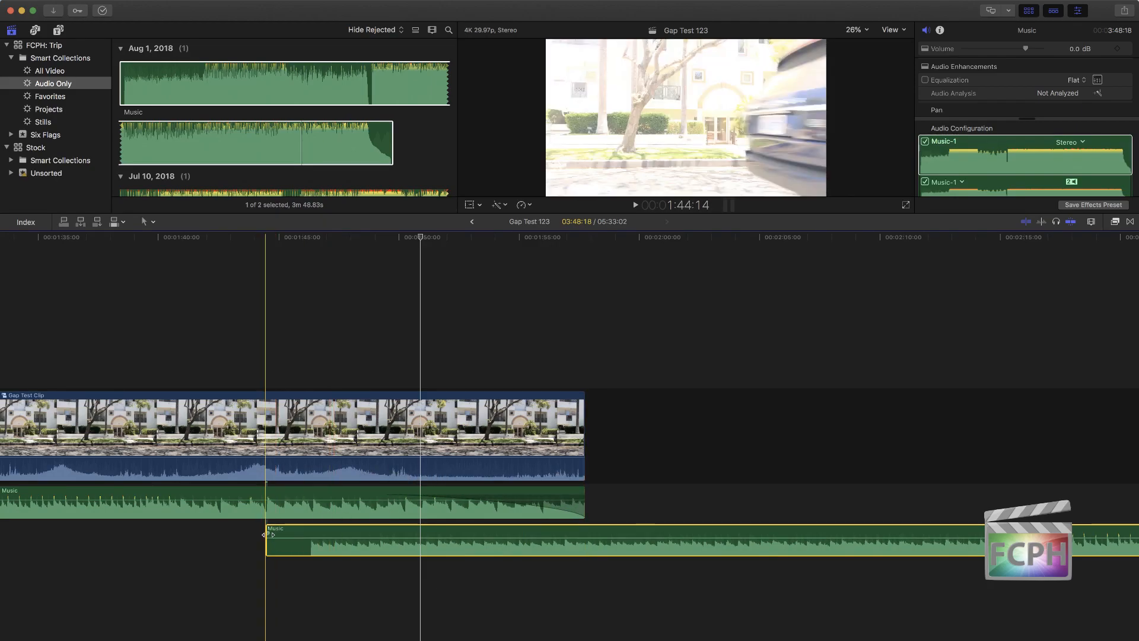
drag(265, 535, 671, 533)
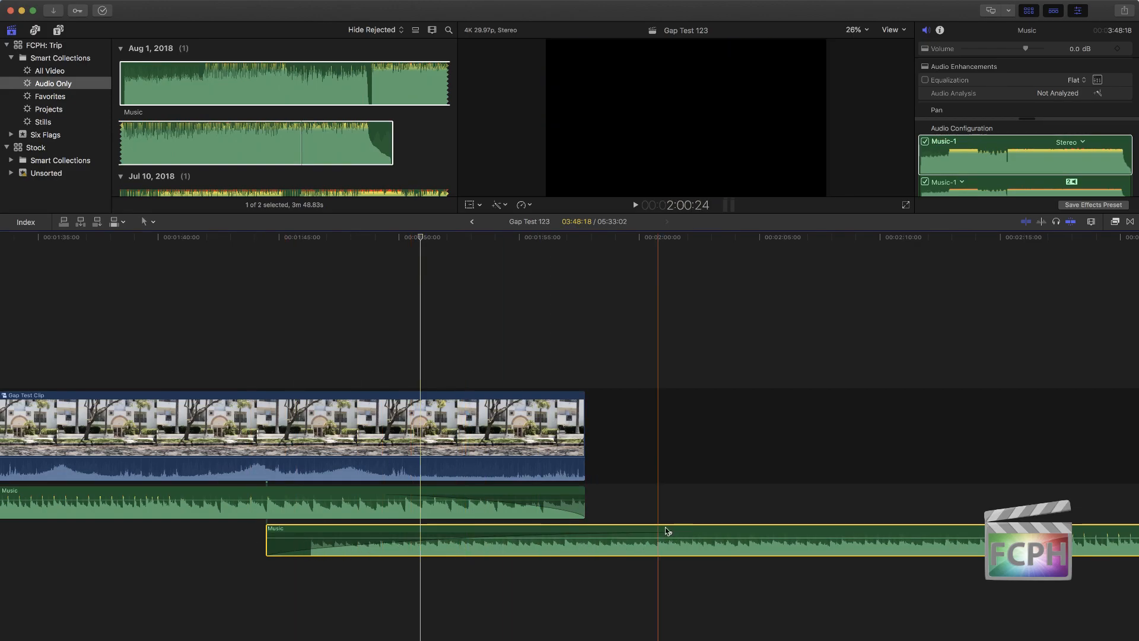
Step: Set the second Music clip's fade-in curve to Linear and the first clip's fade-out curve to S-curve
right_click(670, 534)
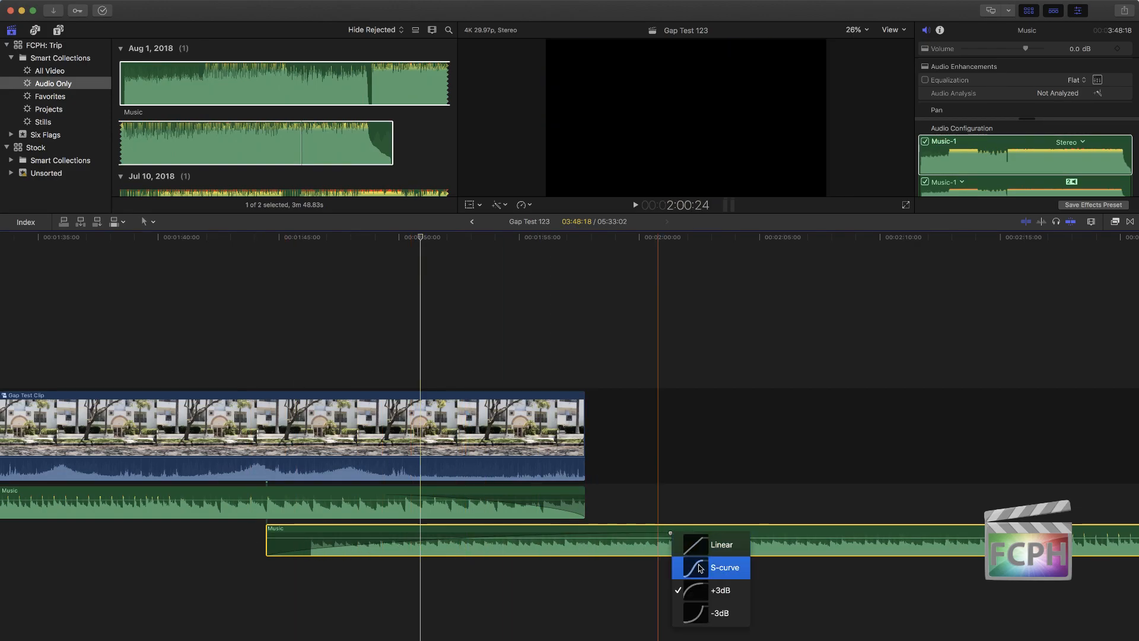
click(718, 545)
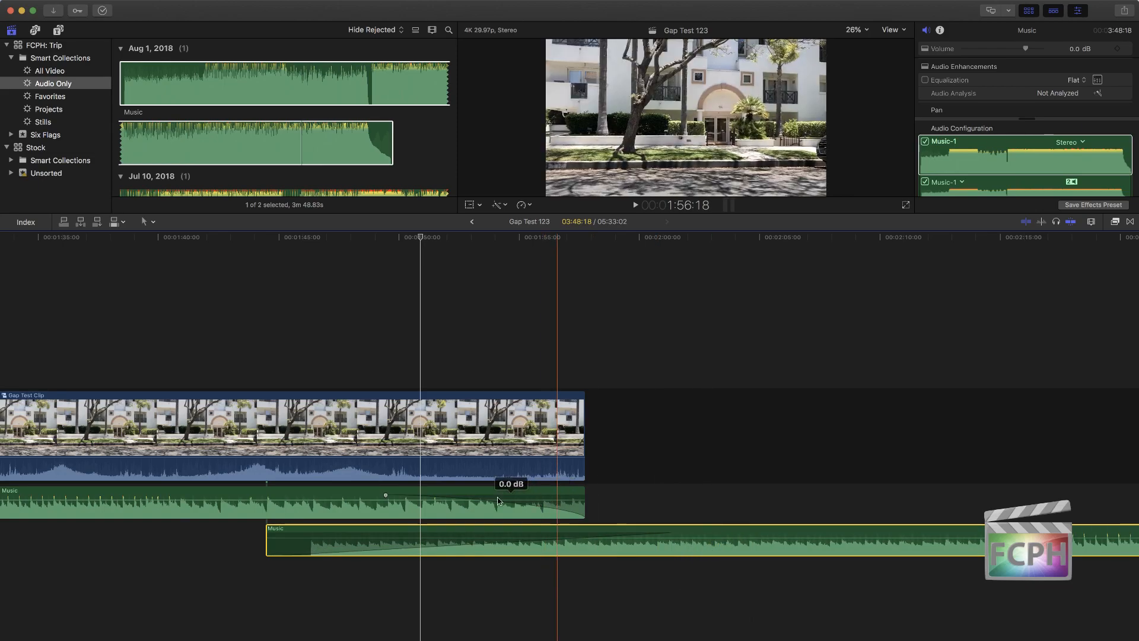
right_click(386, 495)
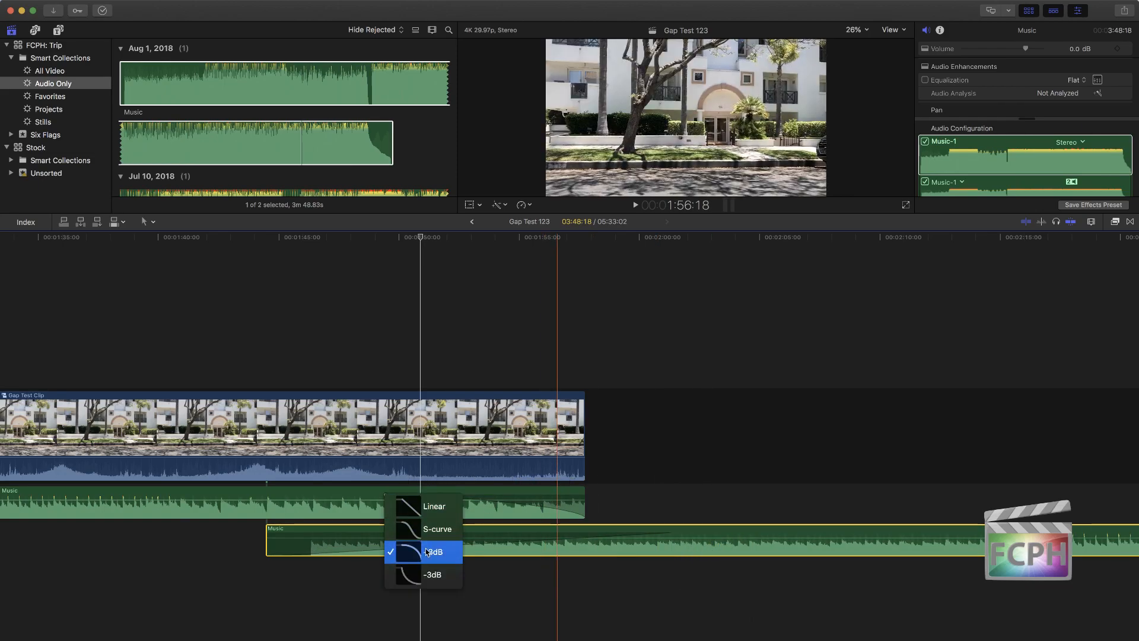
click(427, 528)
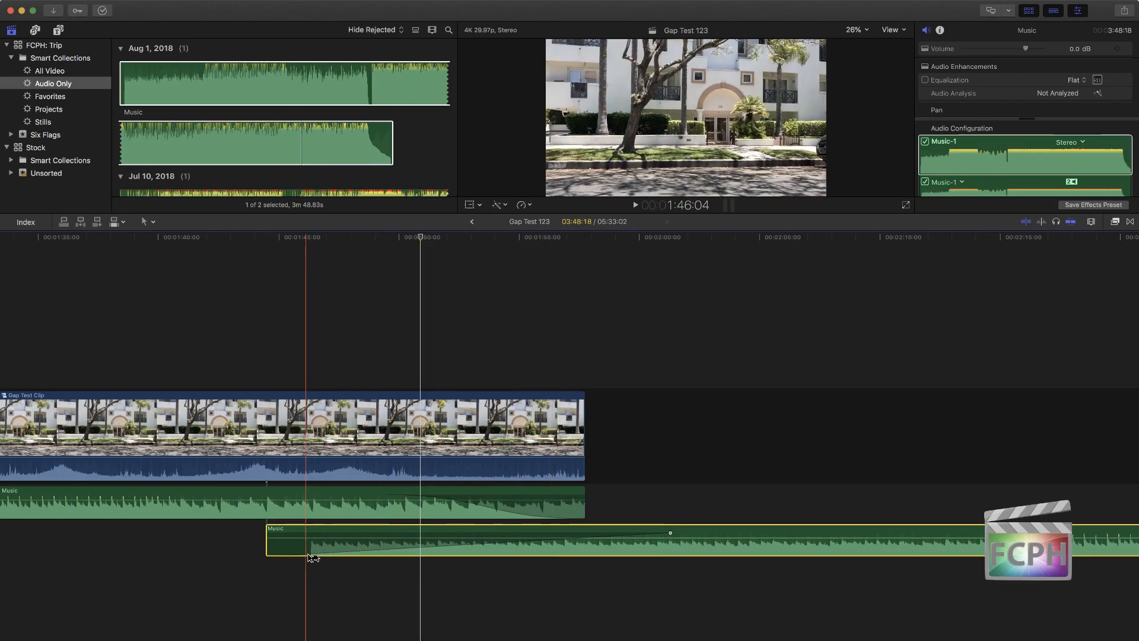
Step: Set the second Music clip's fade-in curve to +3dB and apply fades to the clip
right_click(671, 534)
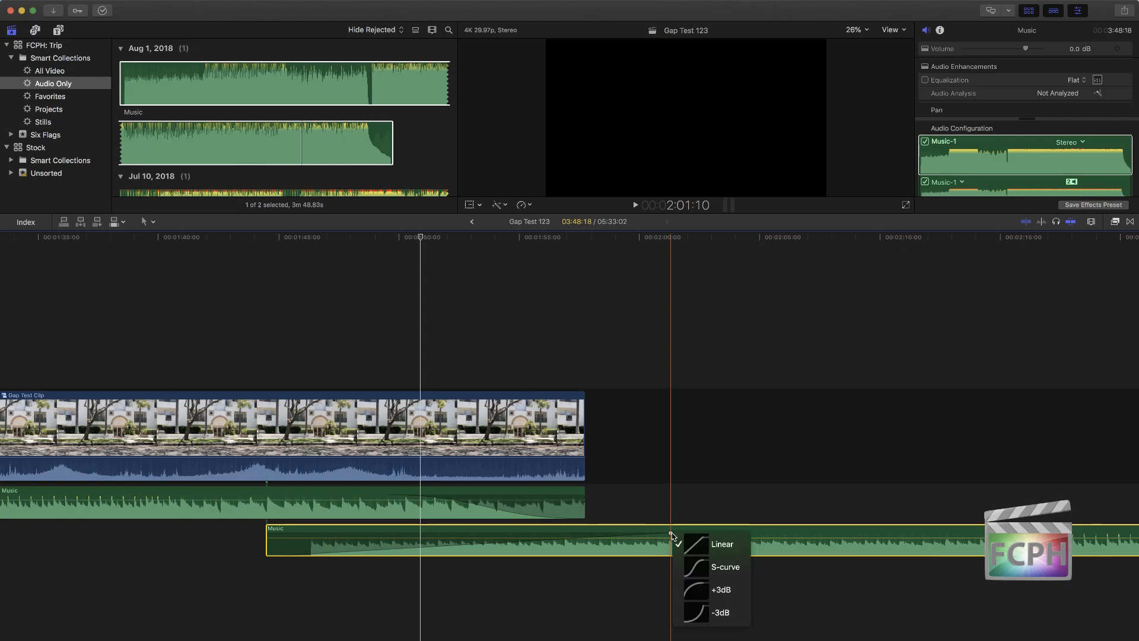
click(717, 592)
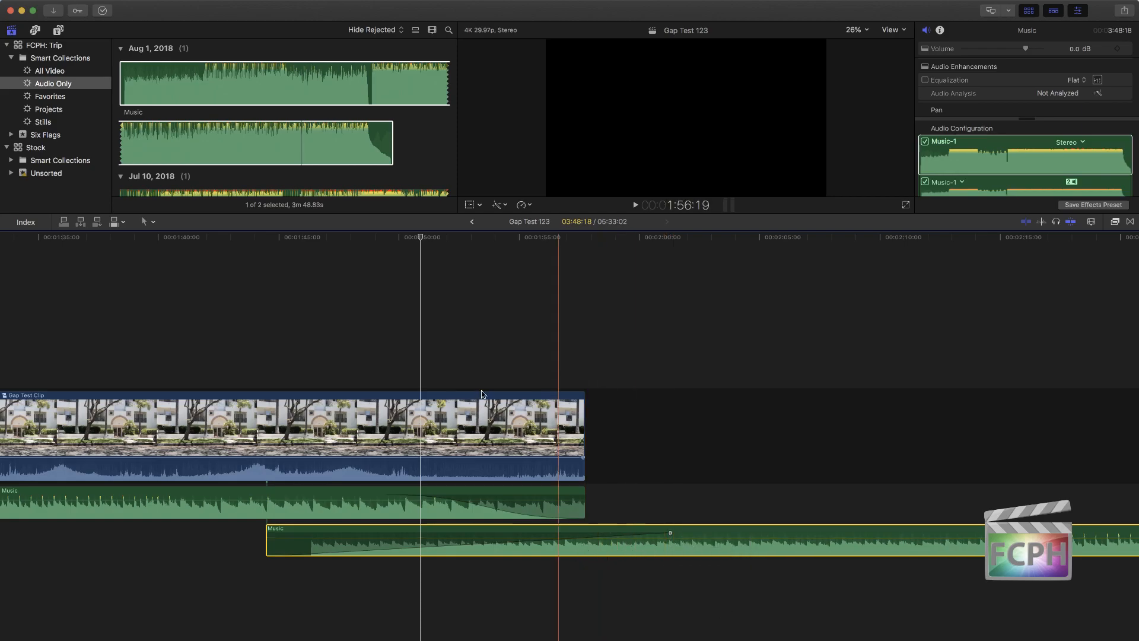
click(221, 6)
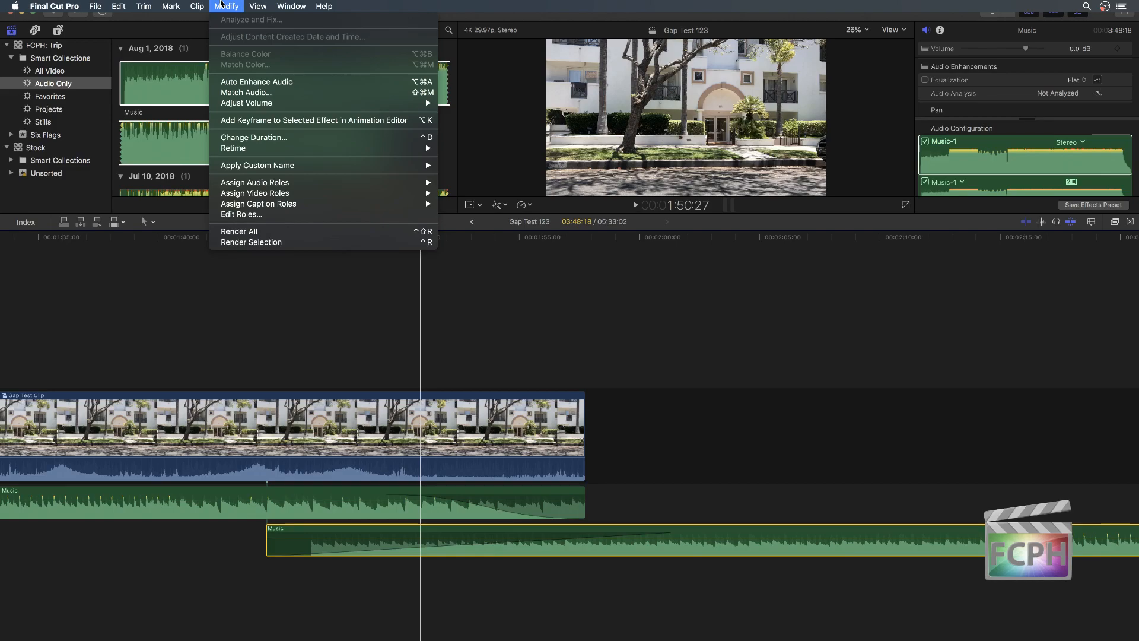
mouse_move(267, 106)
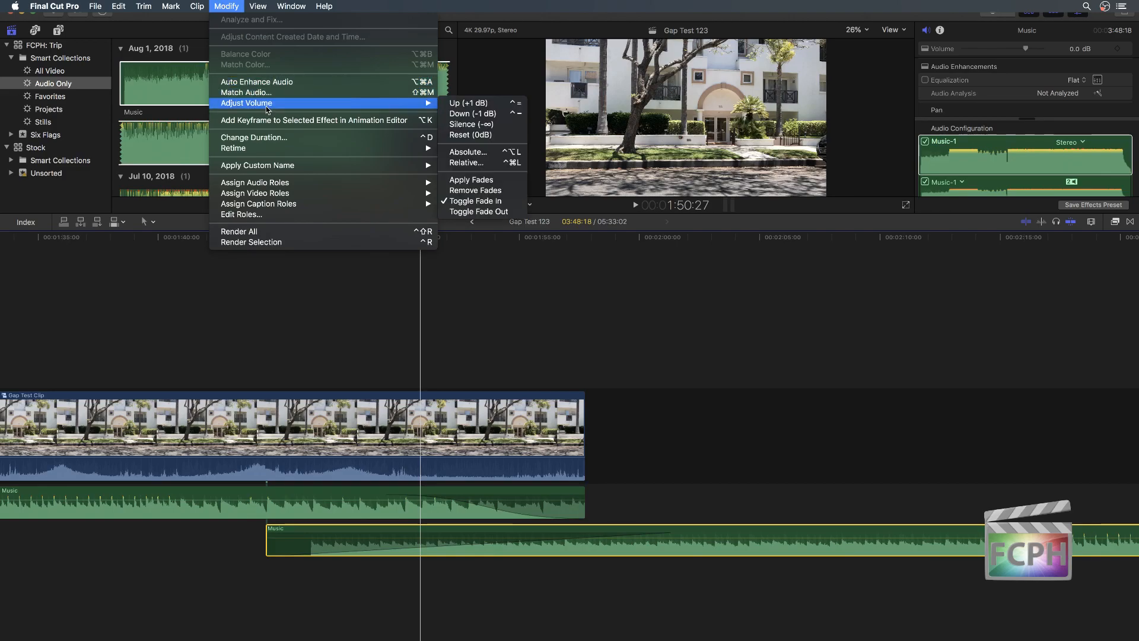
click(490, 180)
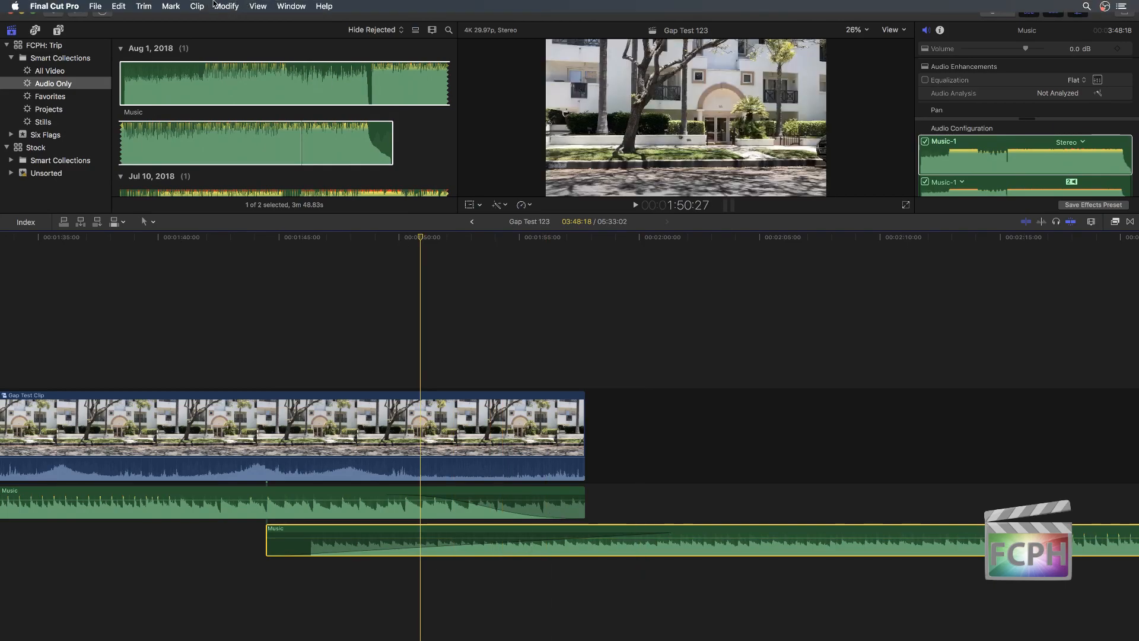
Step: Remove all fades from the second Music clip
click(226, 6)
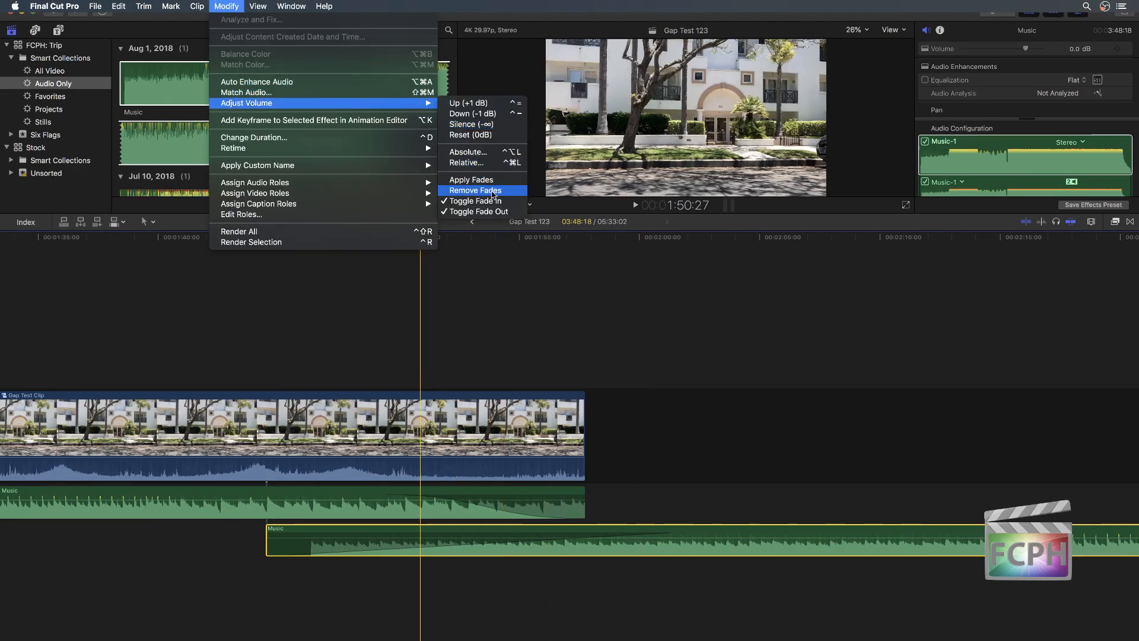
click(492, 190)
click(597, 560)
key(shift+z)
Step: Apply default fades to both ends of the second Music clip
click(604, 546)
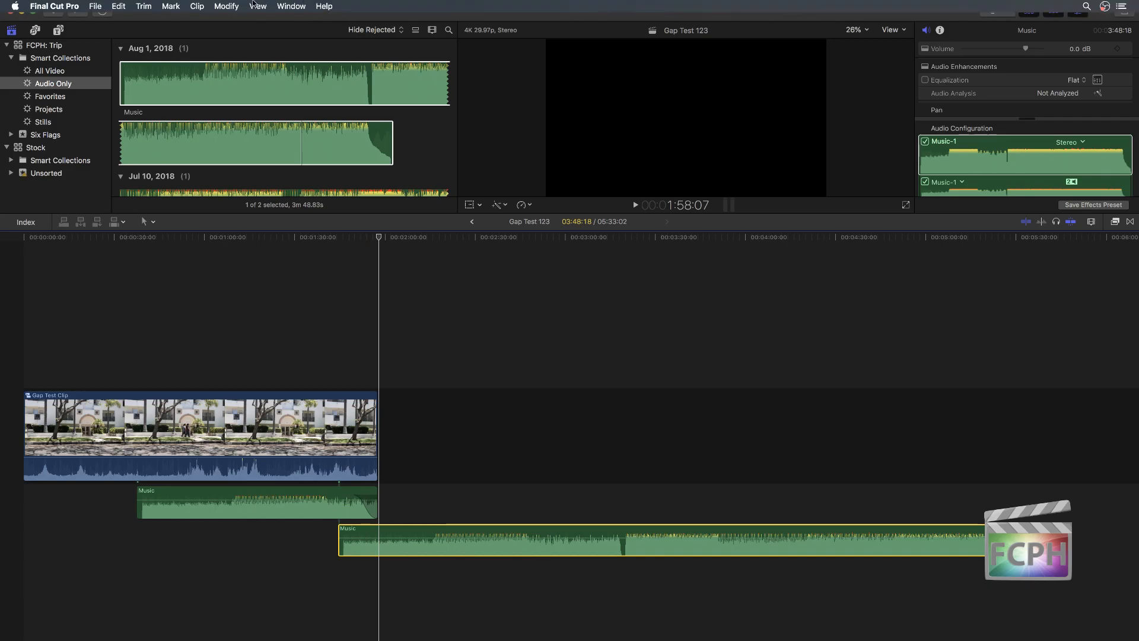
click(233, 6)
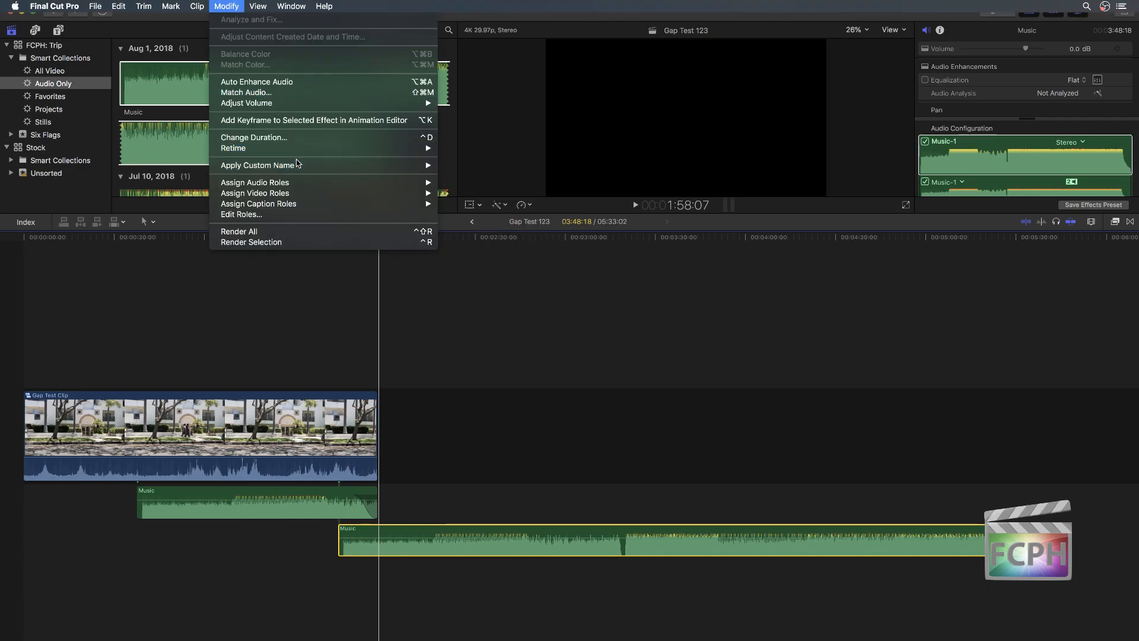
mouse_move(305, 99)
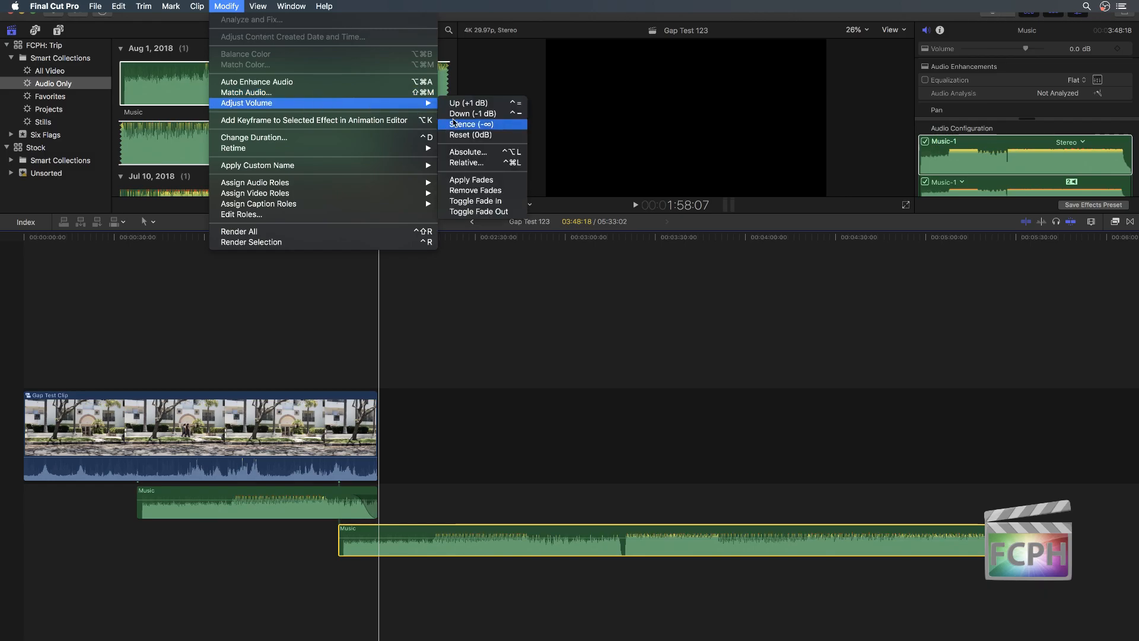
click(475, 180)
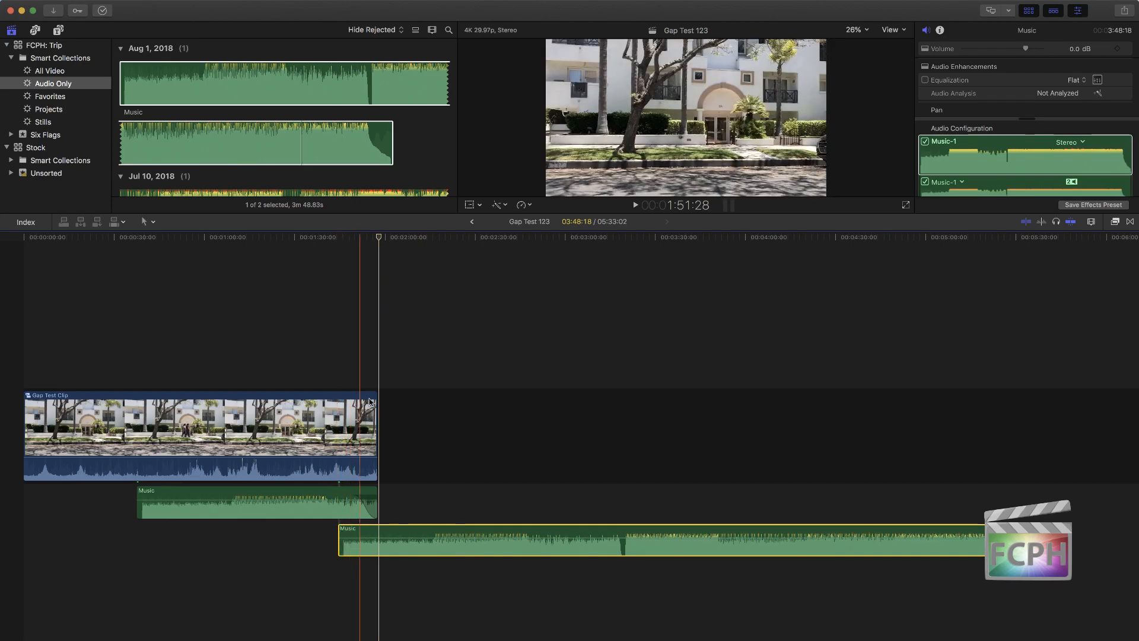
mouse_move(303, 3)
click(218, 5)
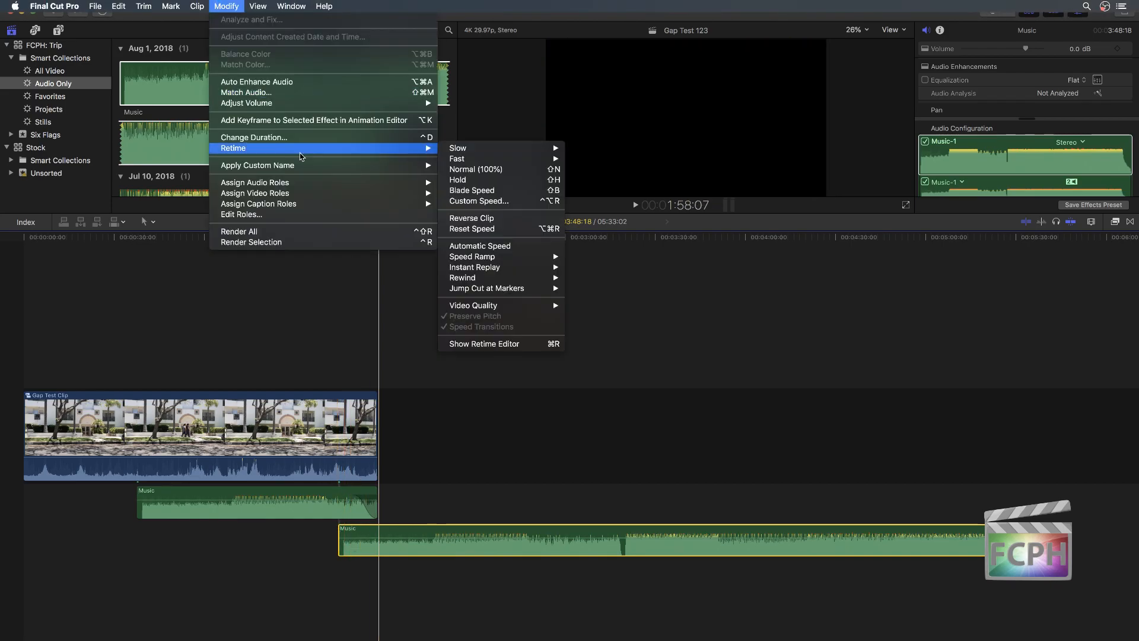
mouse_move(306, 104)
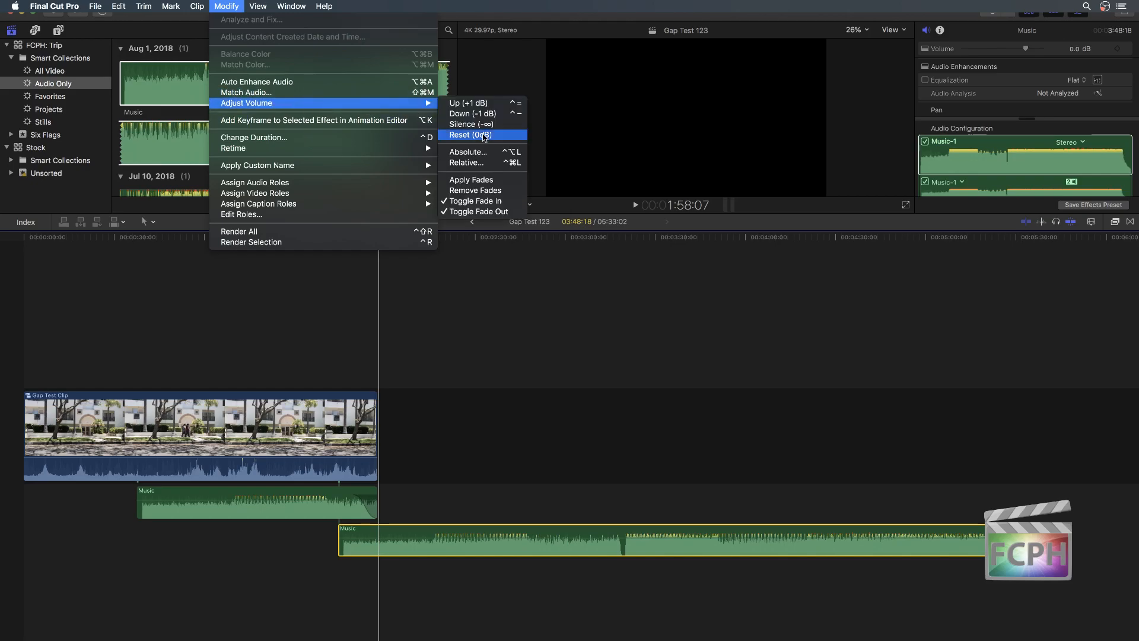
click(471, 180)
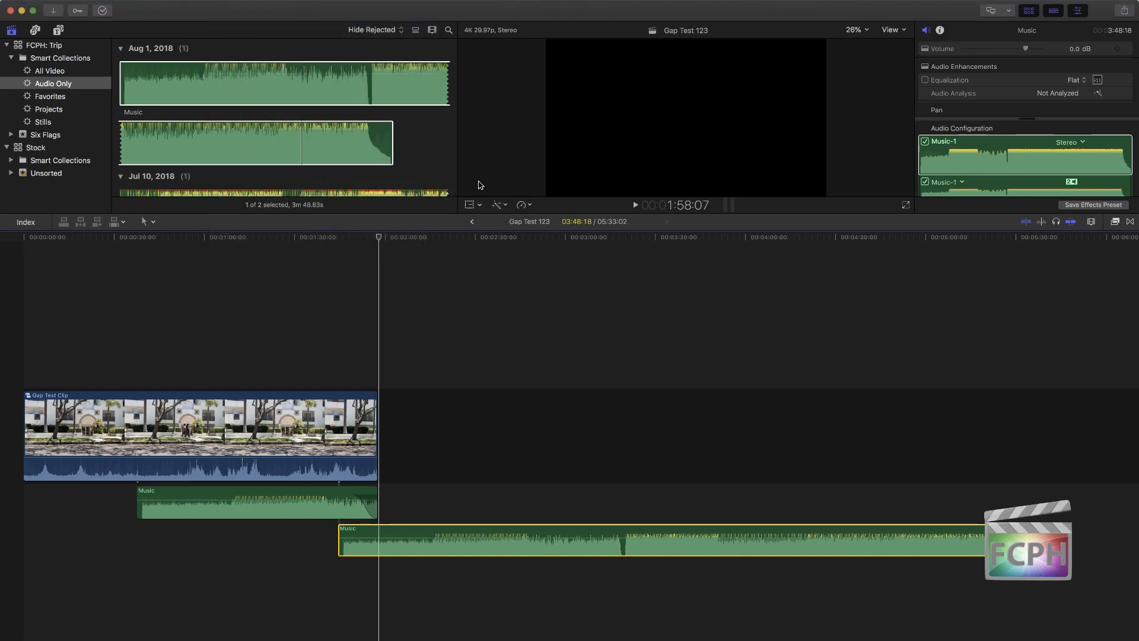
click(256, 6)
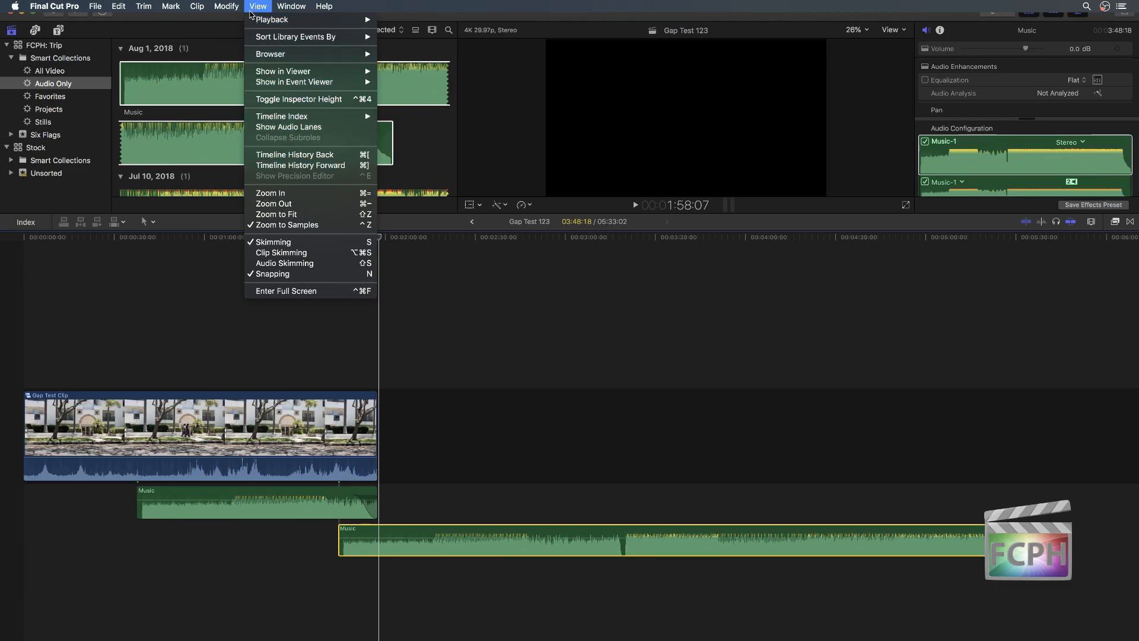
mouse_move(226, 9)
mouse_move(258, 102)
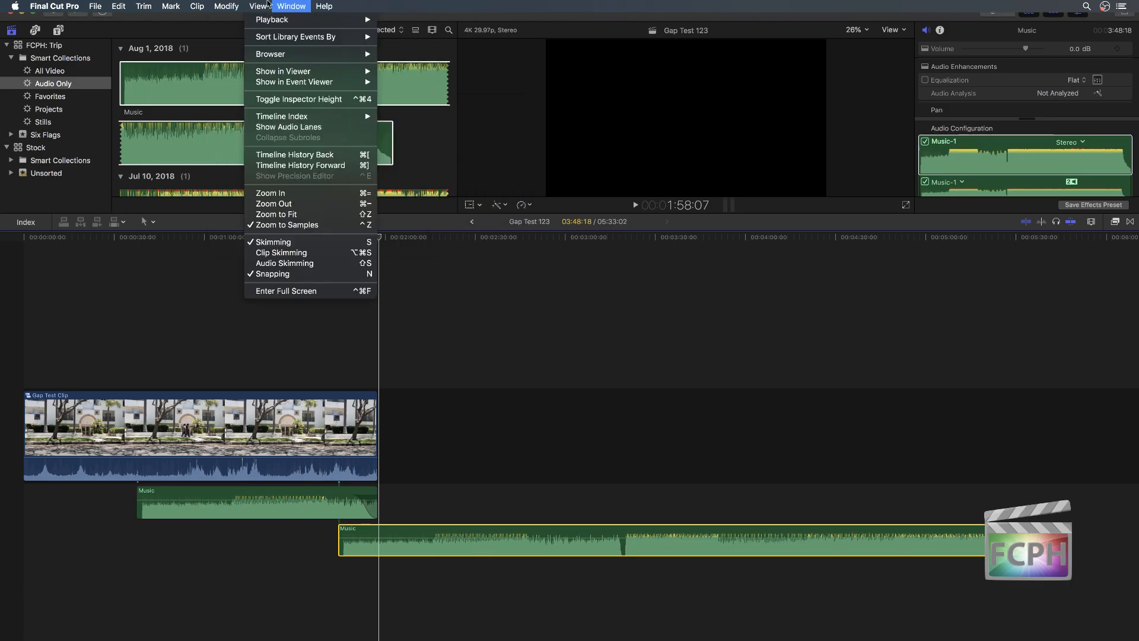
click(461, 563)
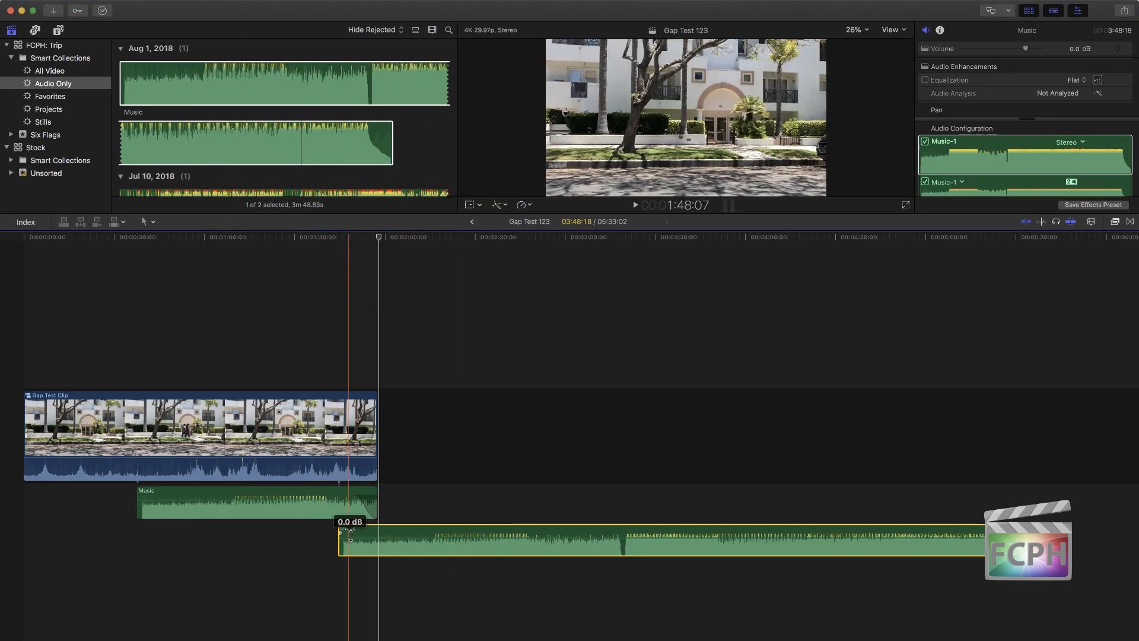
Step: Move the second Music clip directly after the first and create a cross dissolve between them by overlapping the media
drag(373, 535, 413, 495)
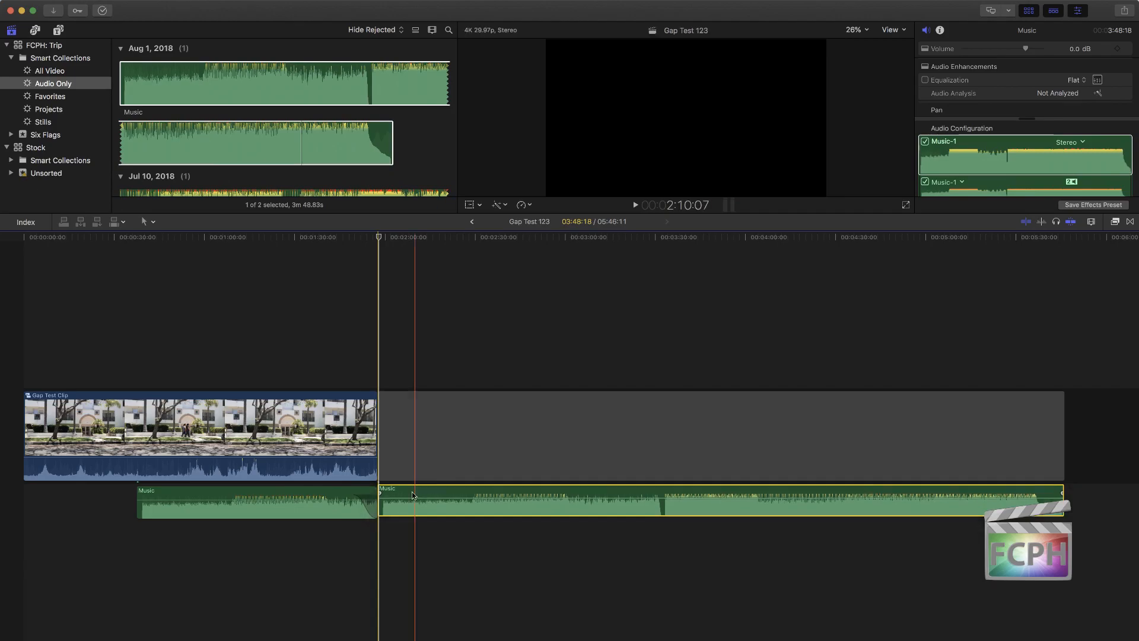
click(377, 511)
key(super+t)
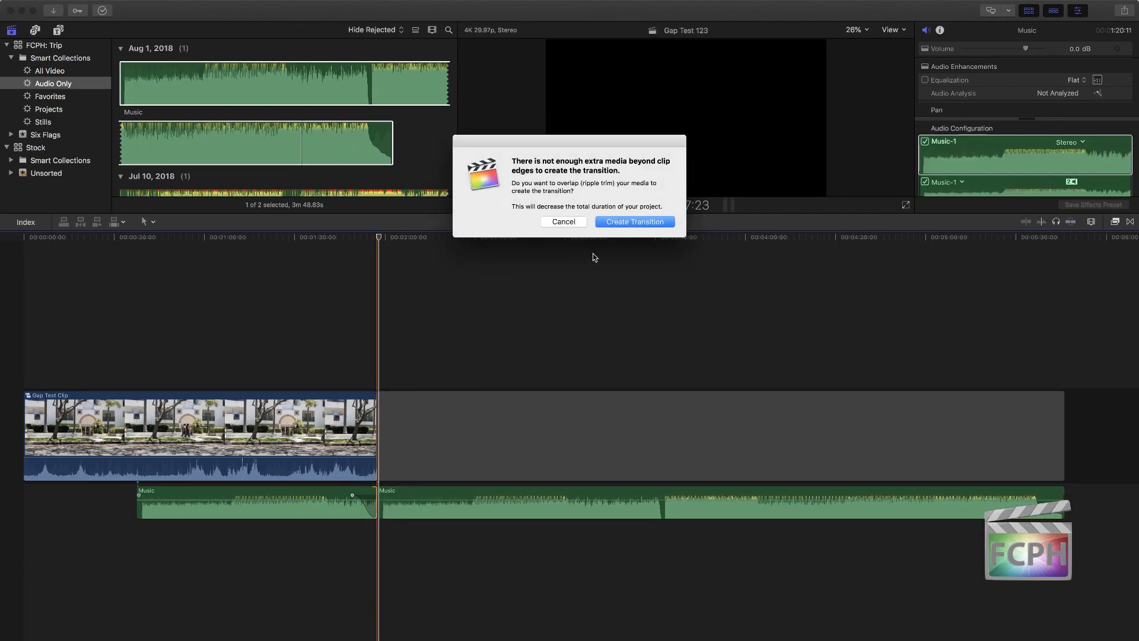
click(635, 222)
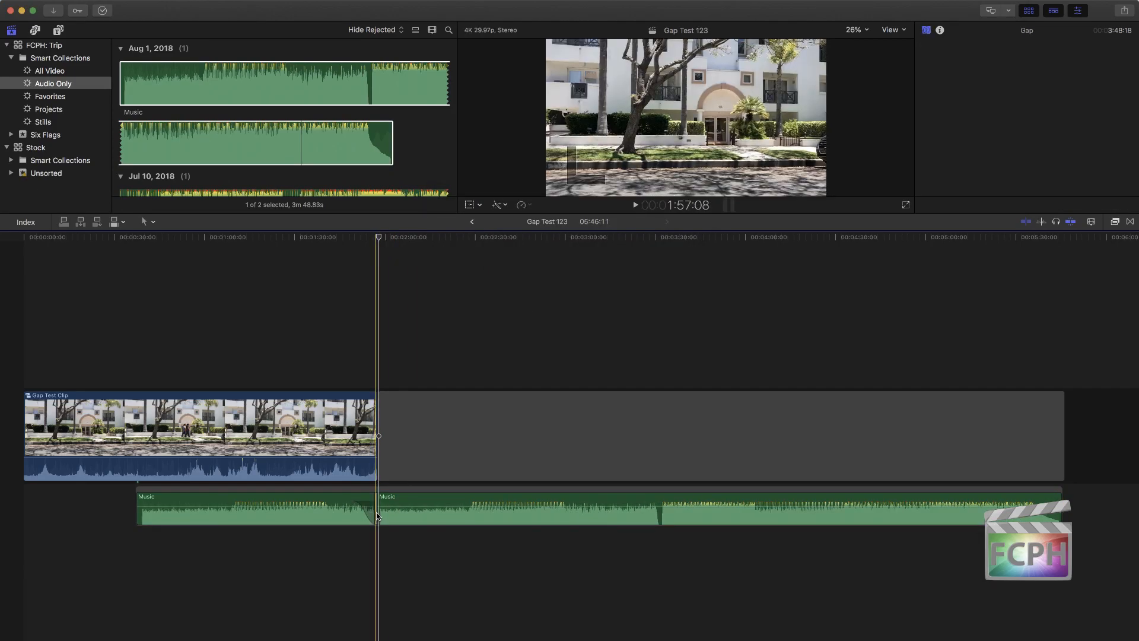
Step: Delete the cross dissolve between the two Music clips
key(super+equal)
key(super+equal)
key(super+equal)
drag(388, 501, 413, 502)
drag(391, 504, 426, 504)
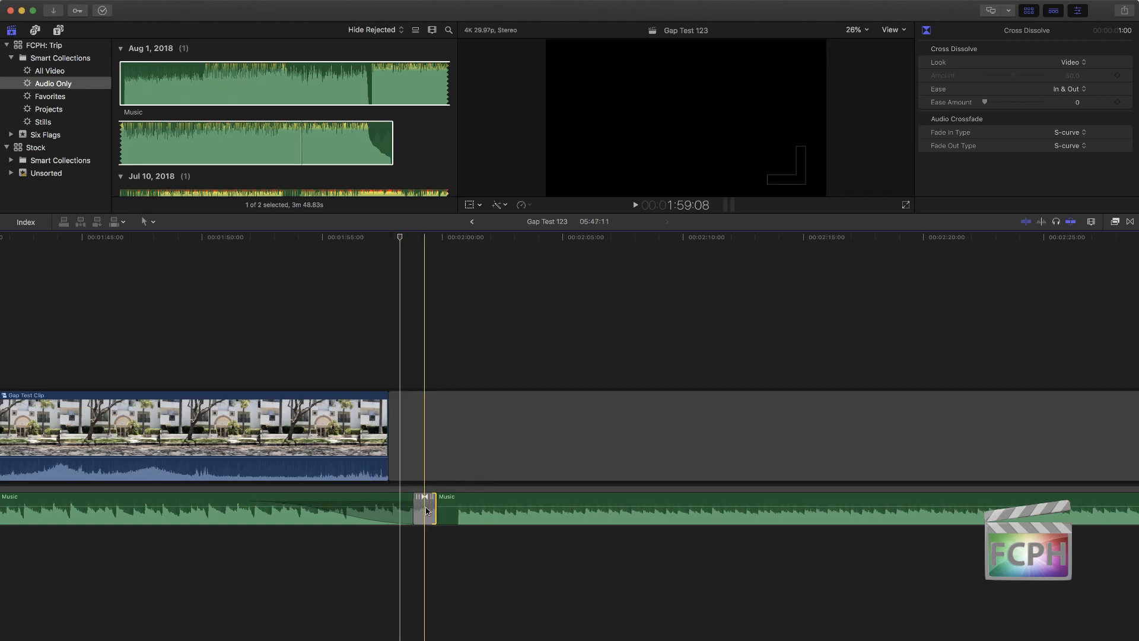
key(Delete)
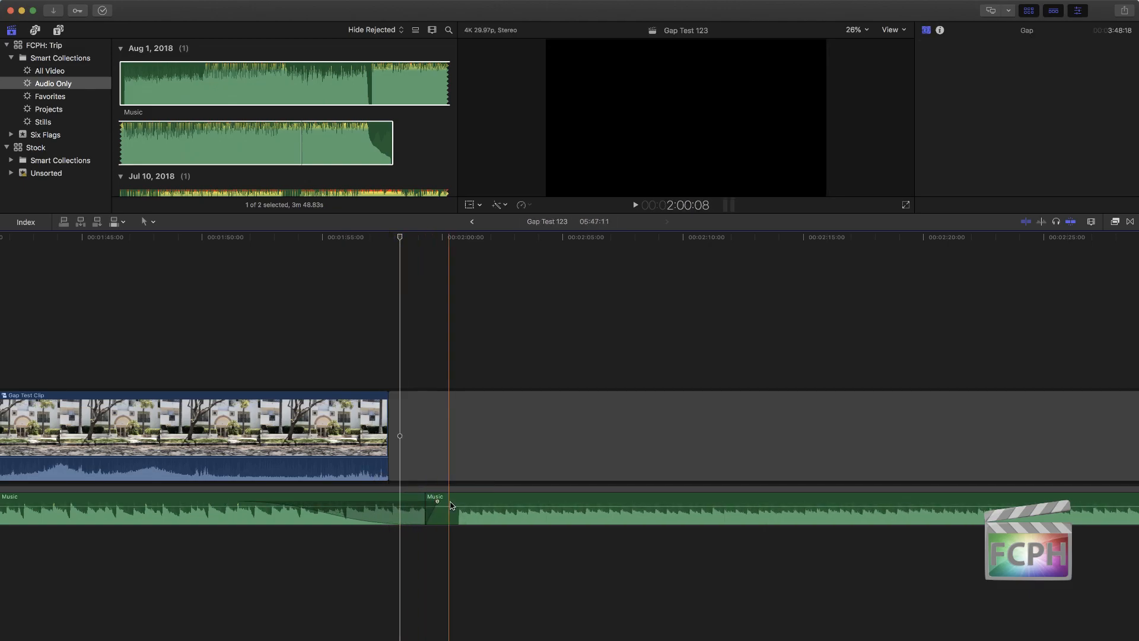
Step: Lift the second Music clip out of the storyline and extend its fade-in to about 2:04
drag(436, 511, 546, 496)
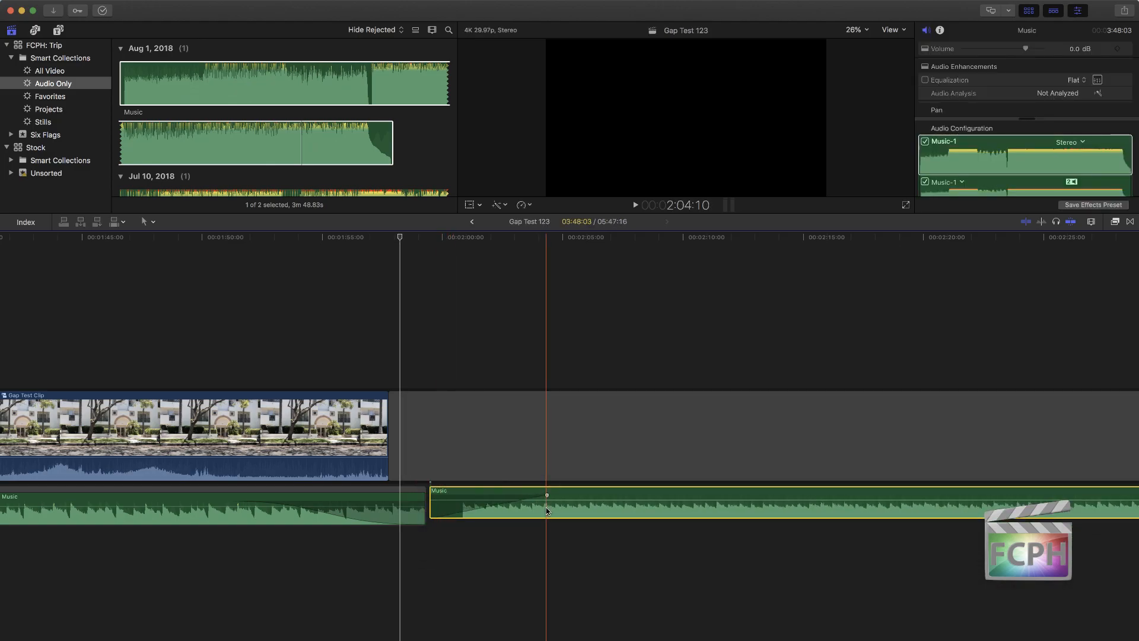